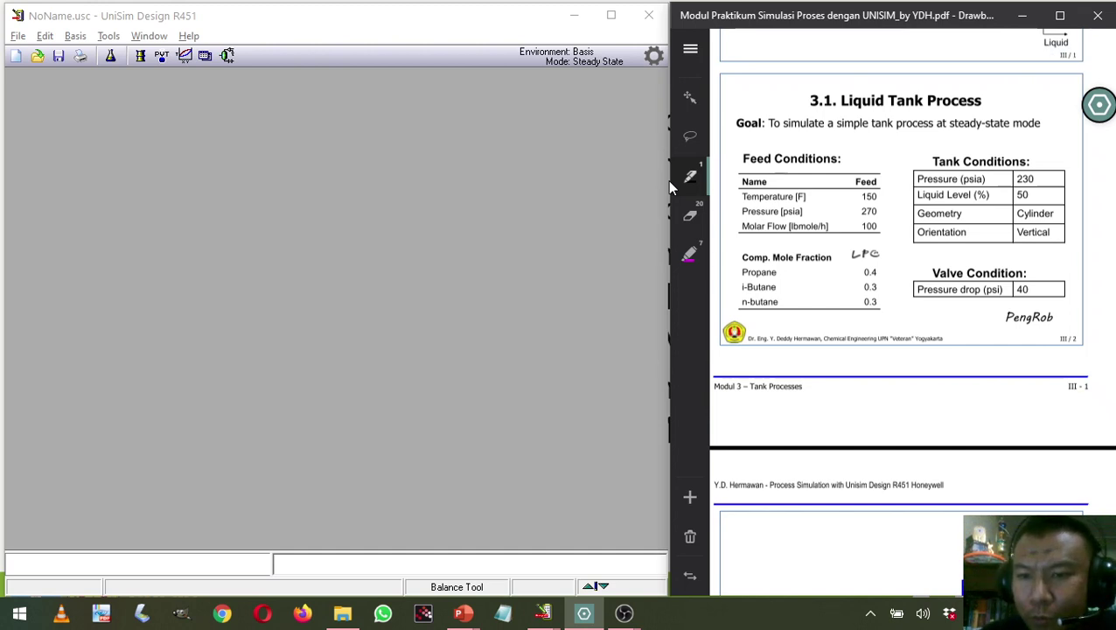
# Tick off the feed temperature, pressure and molar flow, the valve pressure drop and the PengRob note on the Liquid Tank Process page.
pyautogui.moveTo(884, 194); pyautogui.dragTo(893, 190)
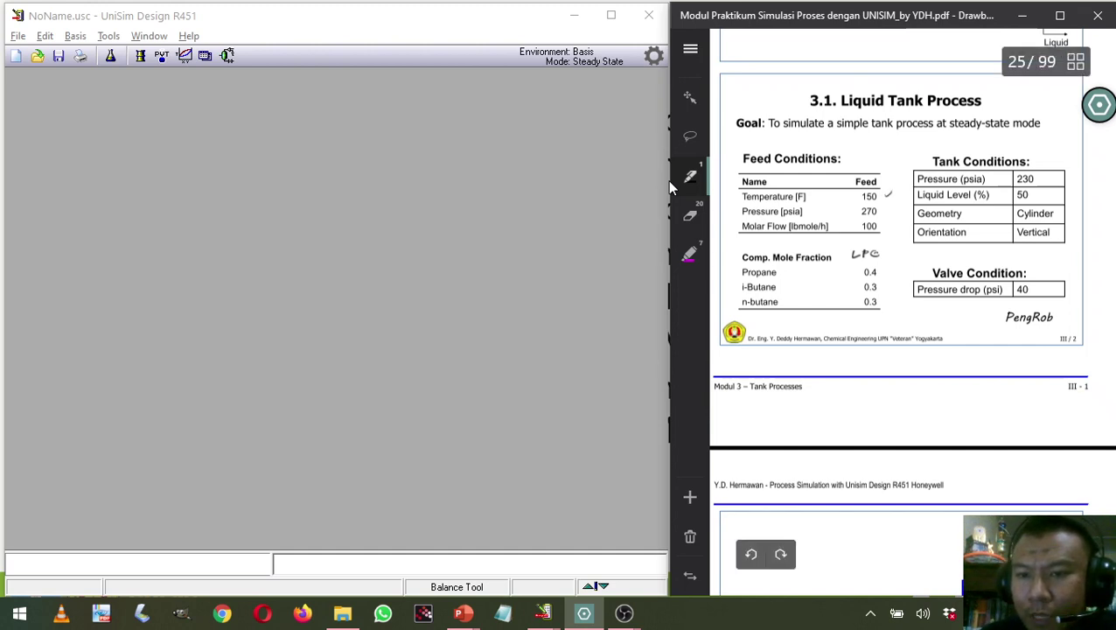
pyautogui.moveTo(879, 212); pyautogui.dragTo(884, 208)
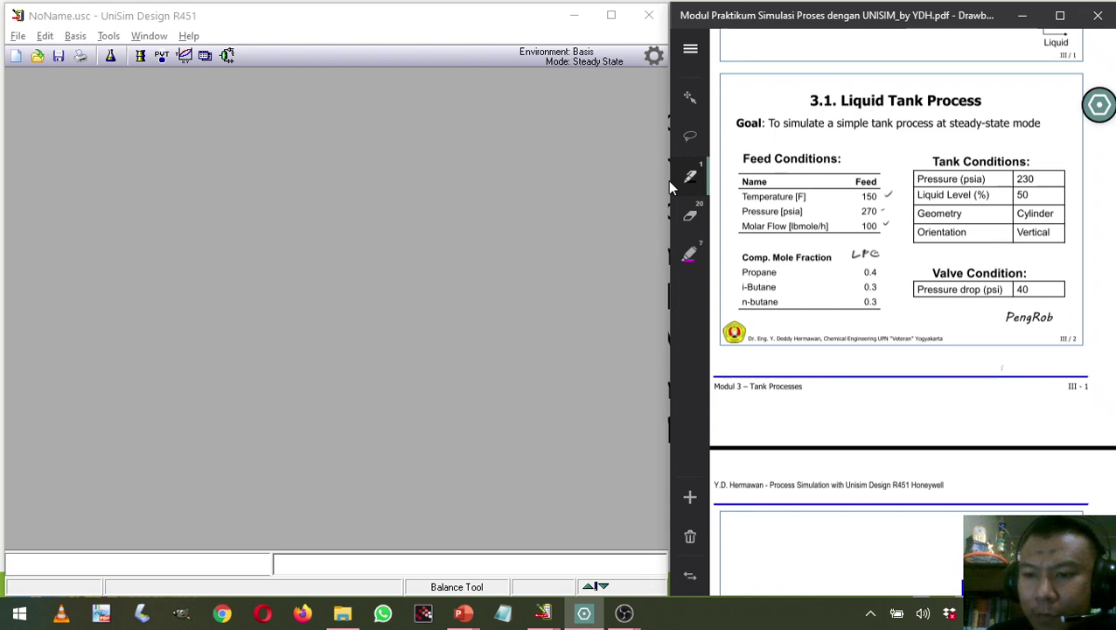
pyautogui.moveTo(1034, 289); pyautogui.dragTo(1039, 288)
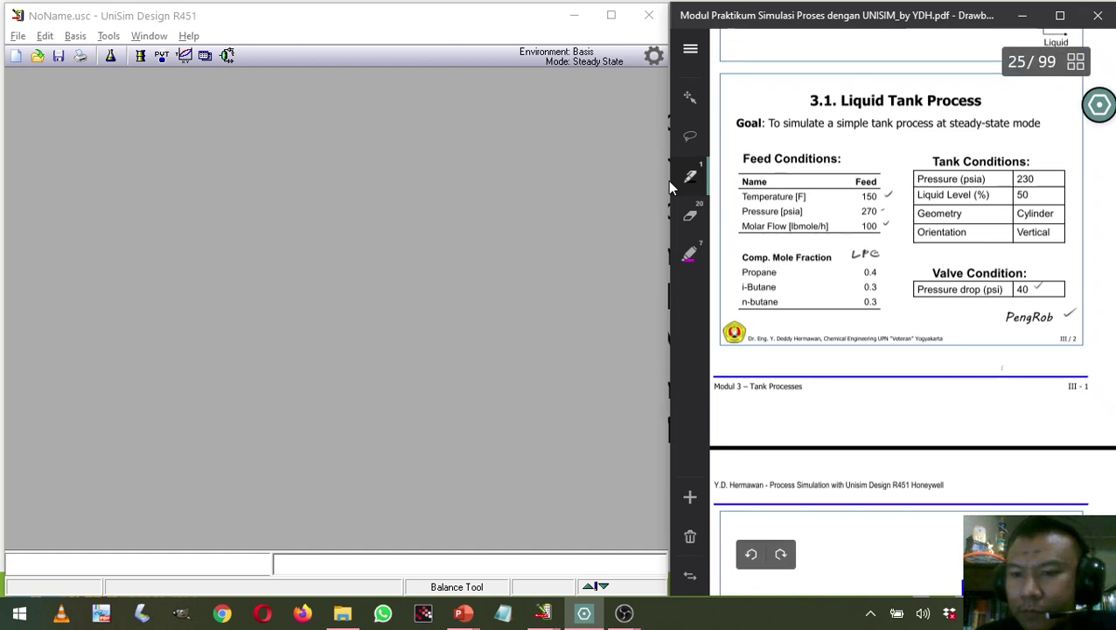
# Write ΔP above valve V1 in the Fig. 3.1 process flow diagram of the practical module.
pyautogui.scroll(-4, 984, 378)
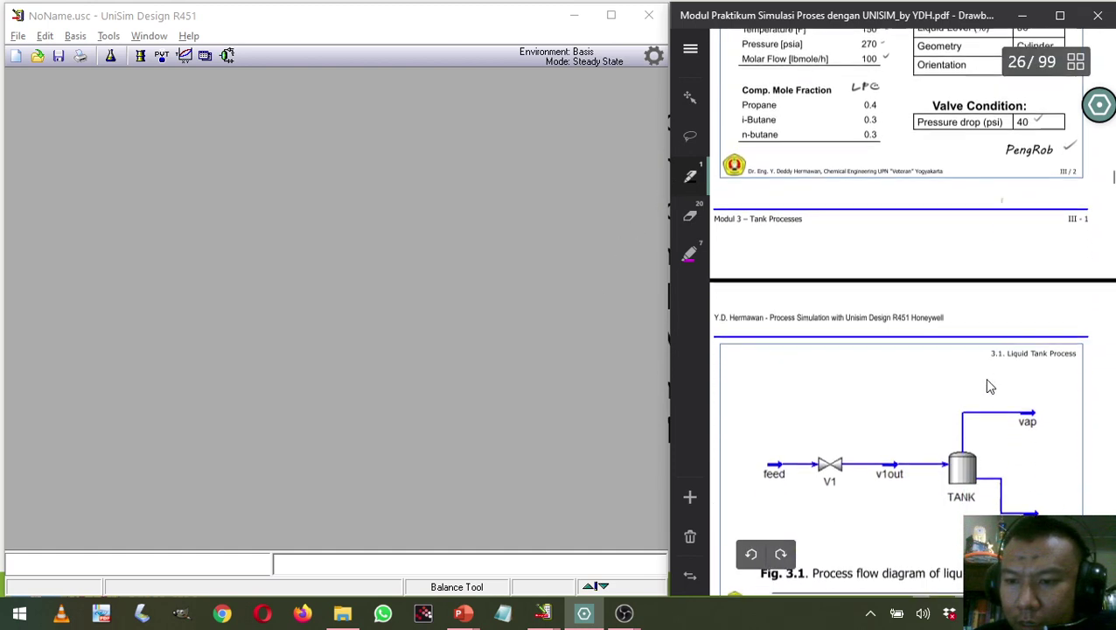
pyautogui.scroll(-1, 1002, 384)
pyautogui.scroll(1, 1001, 384)
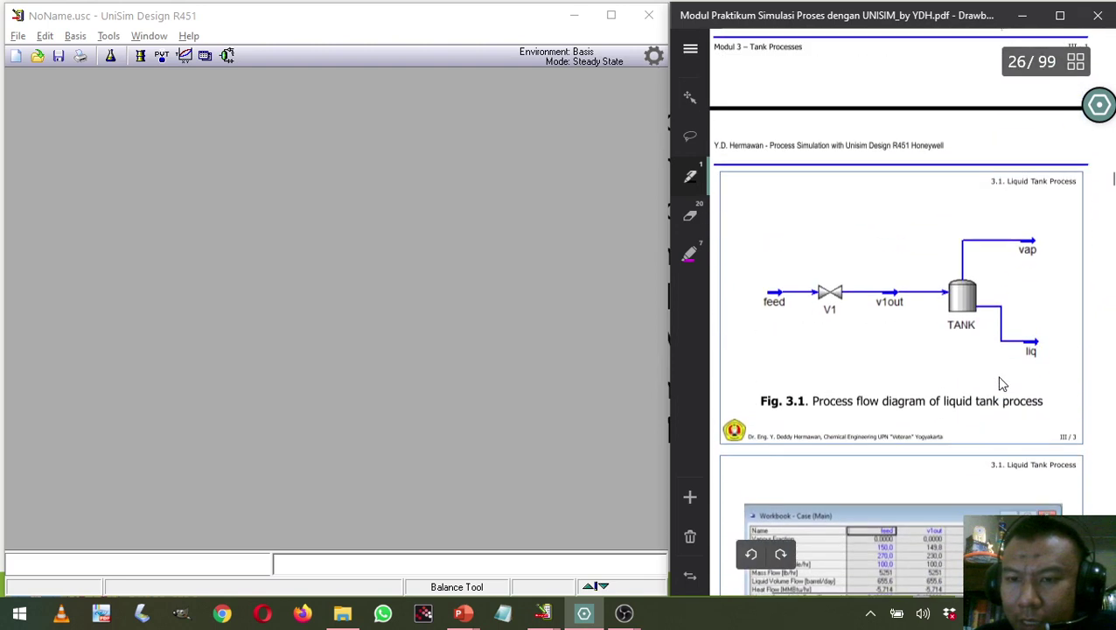
pyautogui.scroll(-1, 1003, 383)
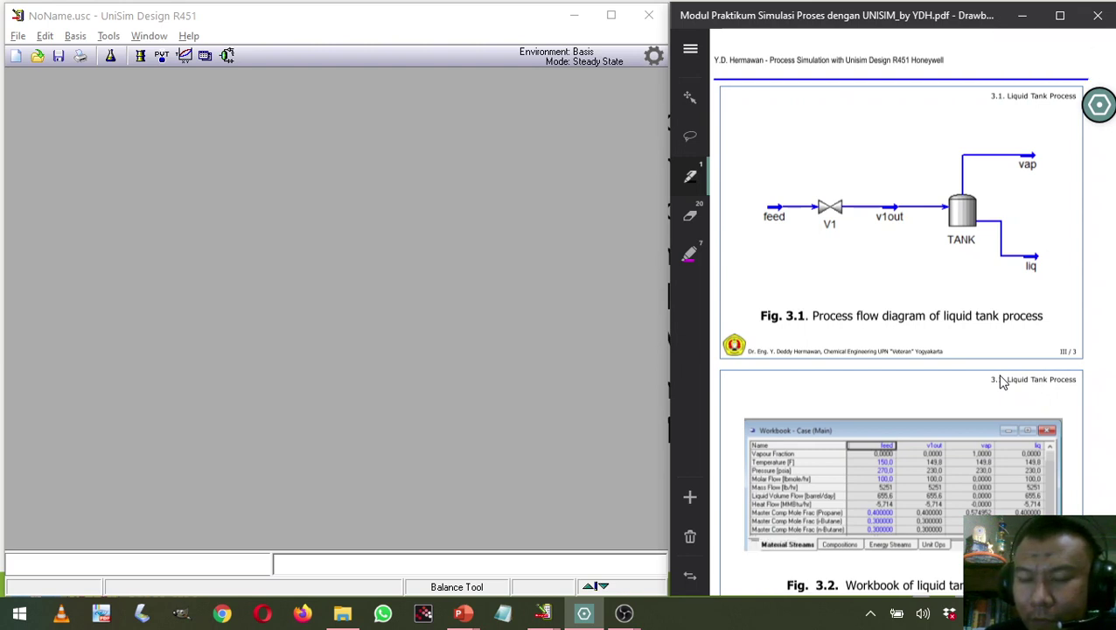
pyautogui.moveTo(823, 180); pyautogui.dragTo(831, 182)
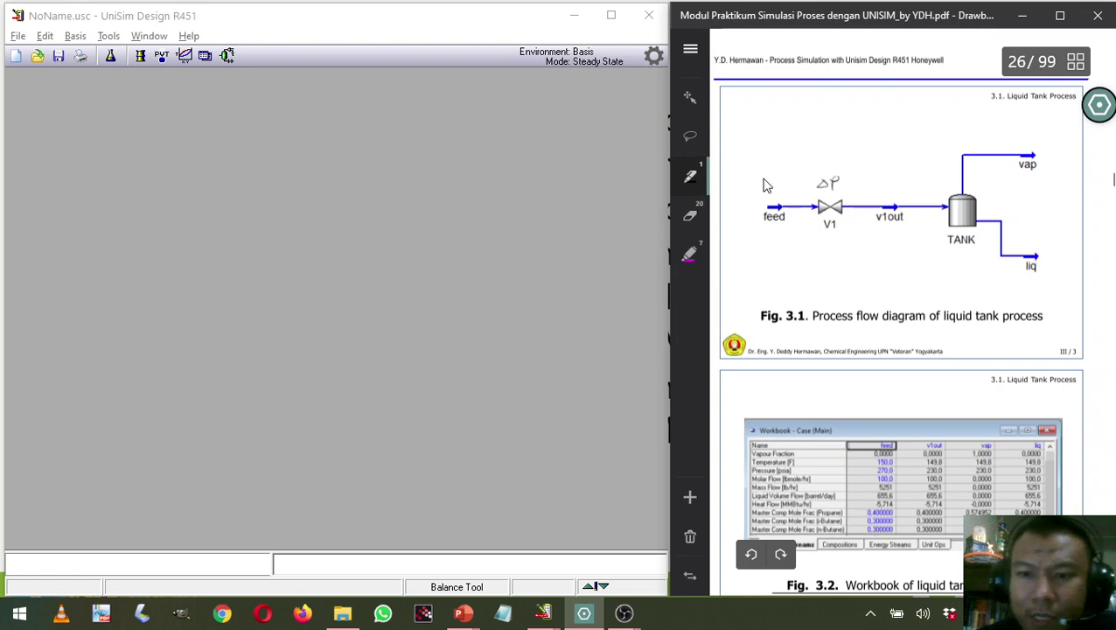
# Create a new UniSim Design case and add a component list containing Propane, i-Butane and n-Butane.
pyautogui.click(17, 61)
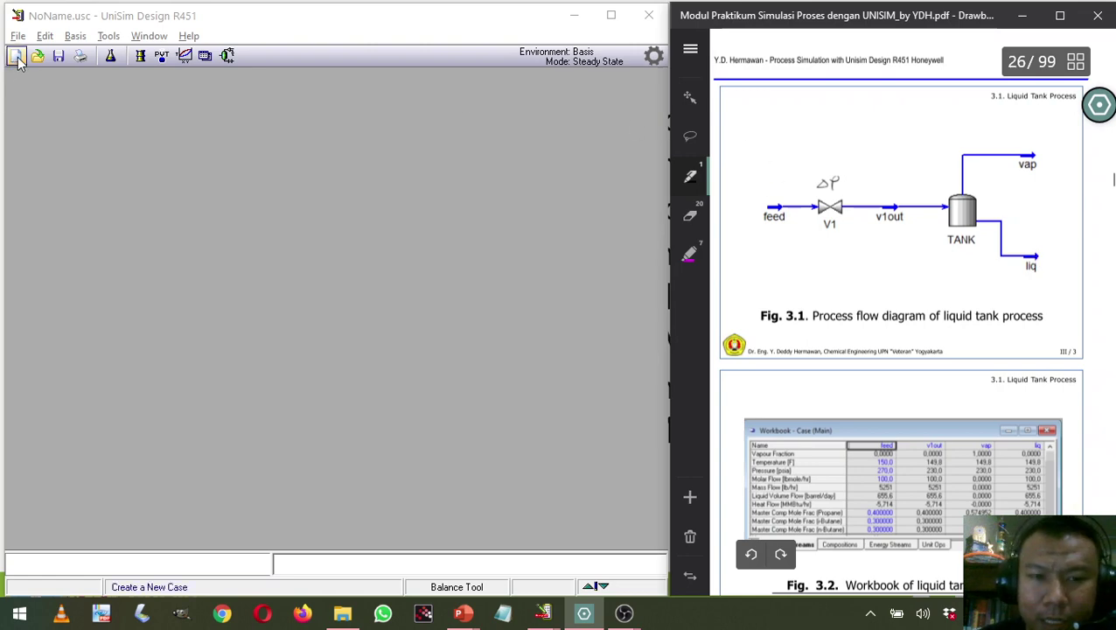
pyautogui.scroll(5, 988, 301)
pyautogui.scroll(3, 988, 302)
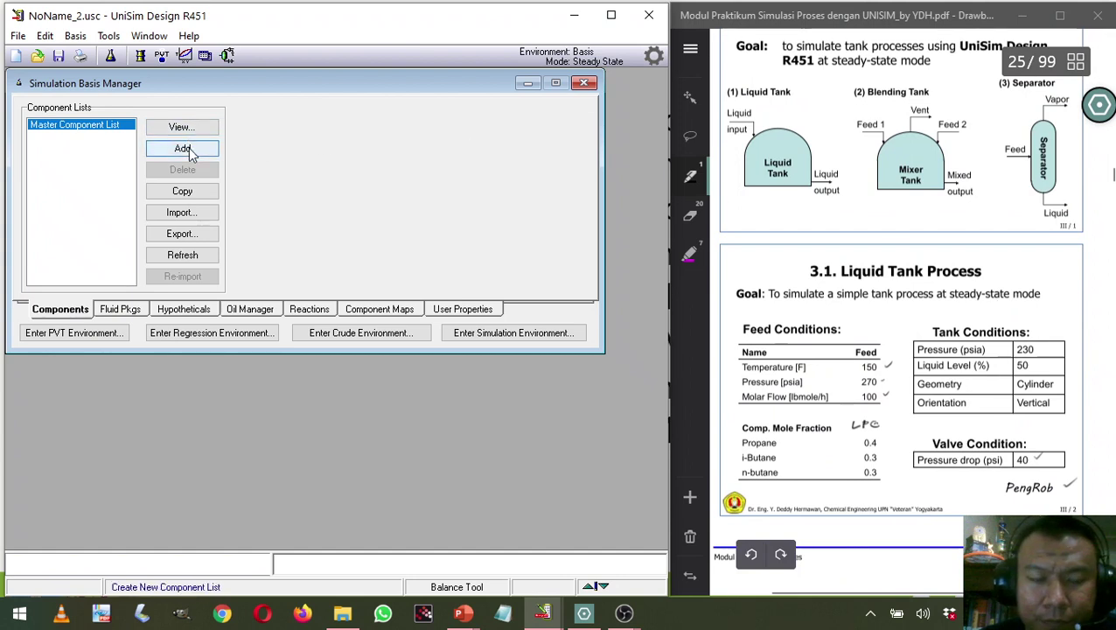
pyautogui.click(191, 154)
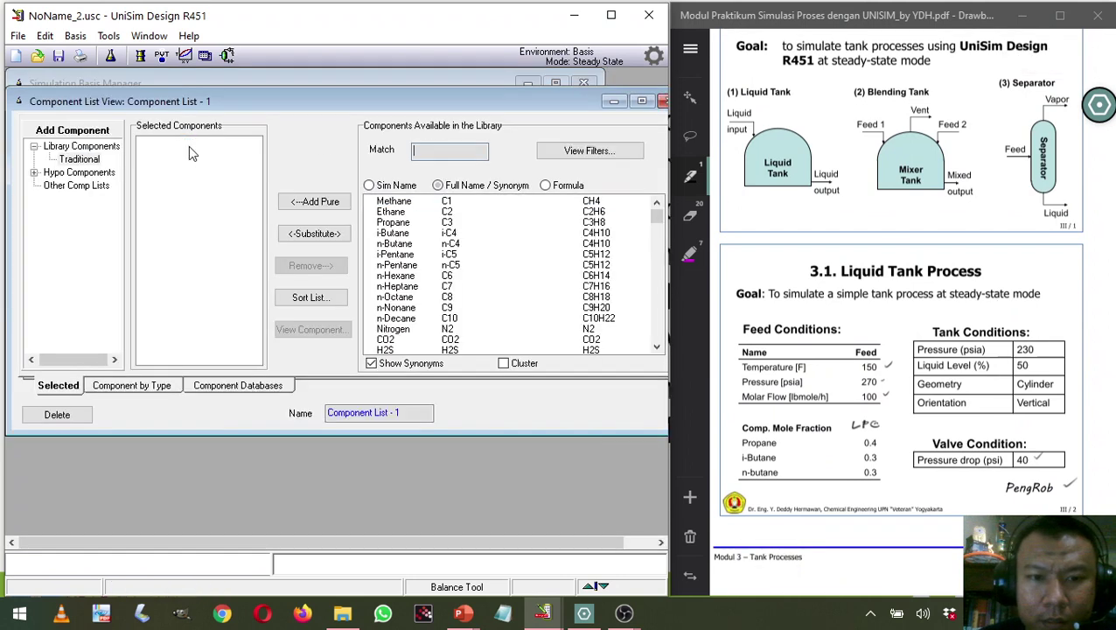
pyautogui.click(413, 223)
pyautogui.click(314, 202)
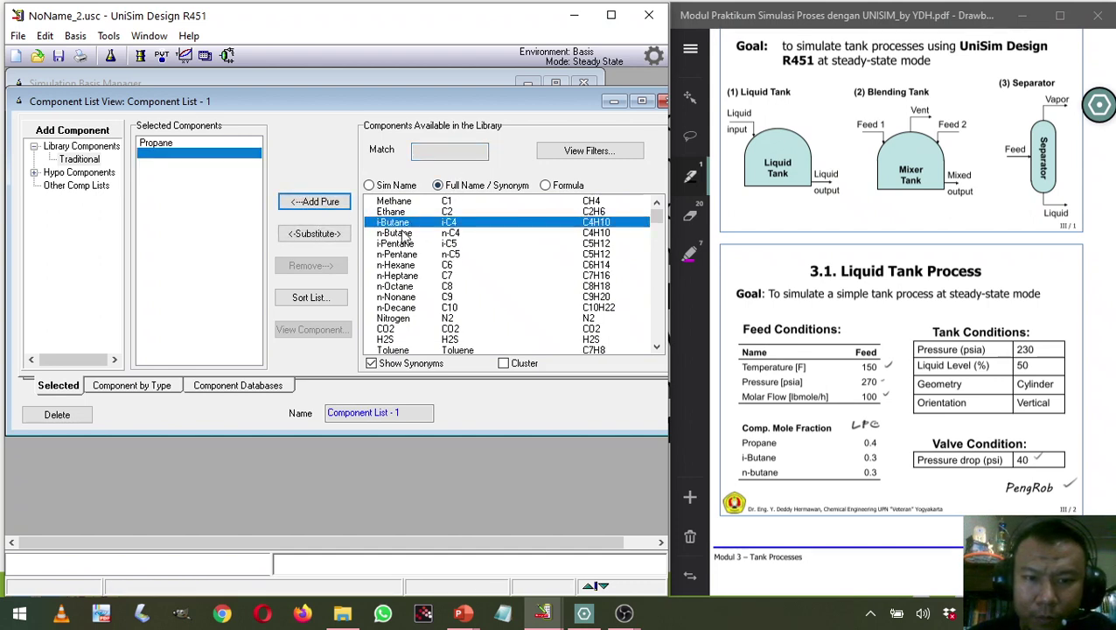
pyautogui.click(326, 206)
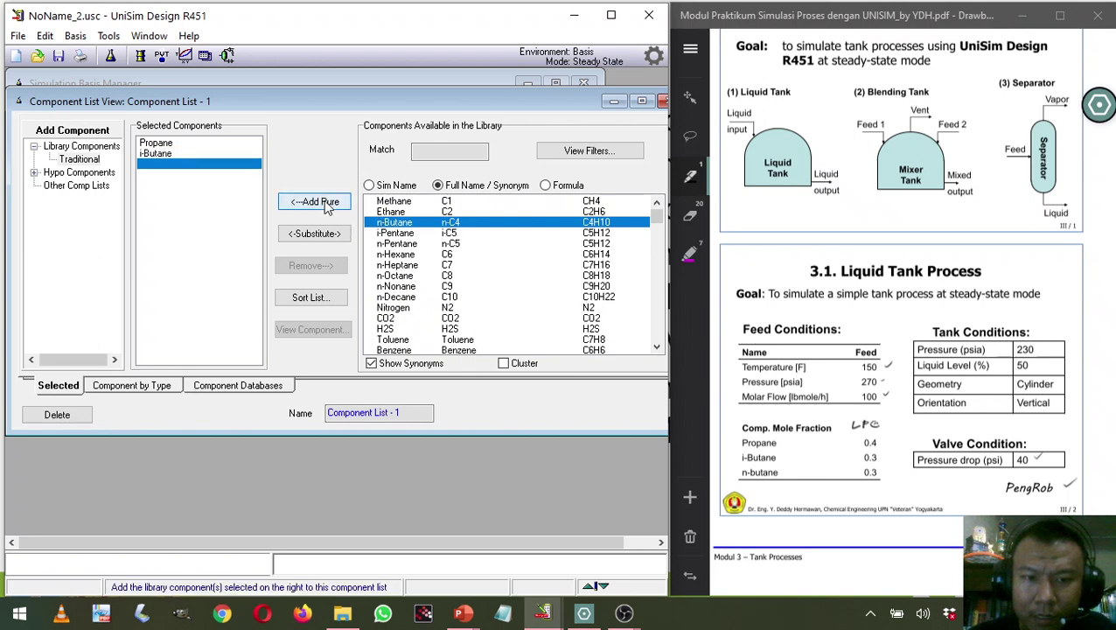
pyautogui.click(340, 207)
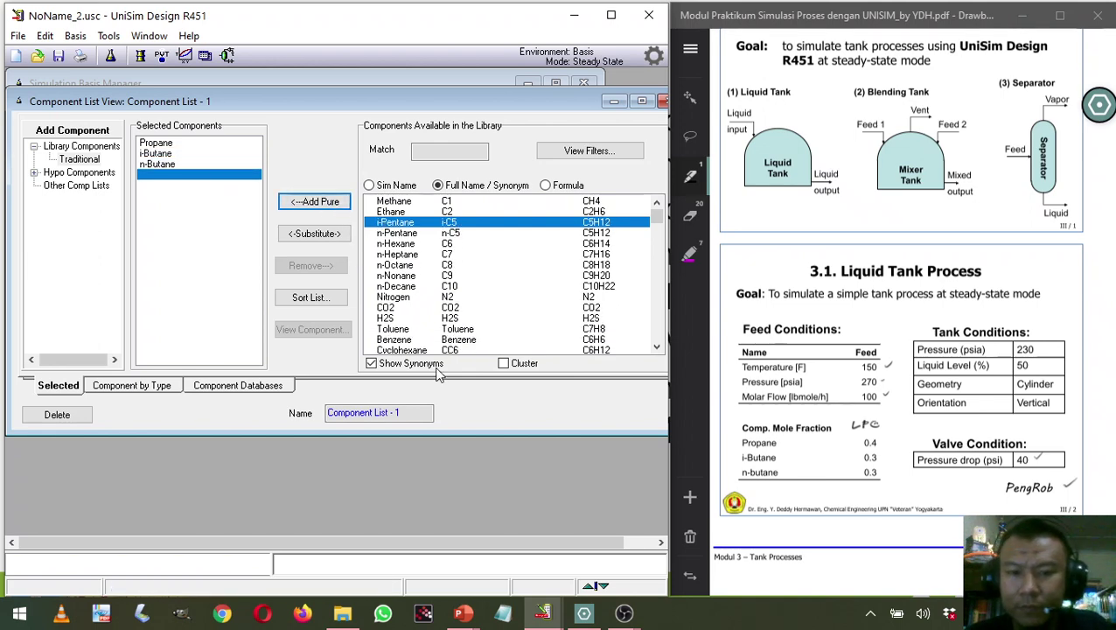
pyautogui.click(664, 102)
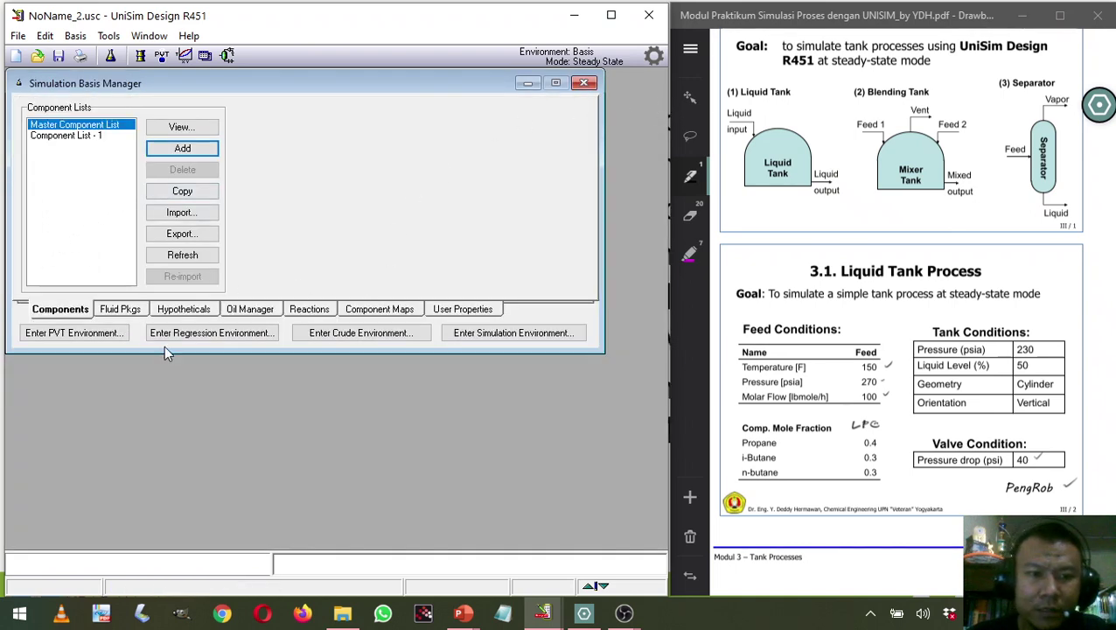
# Add a fluid package with the Peng-Robinson equation of state and enter the simulation environment.
pyautogui.click(123, 311)
pyautogui.click(296, 150)
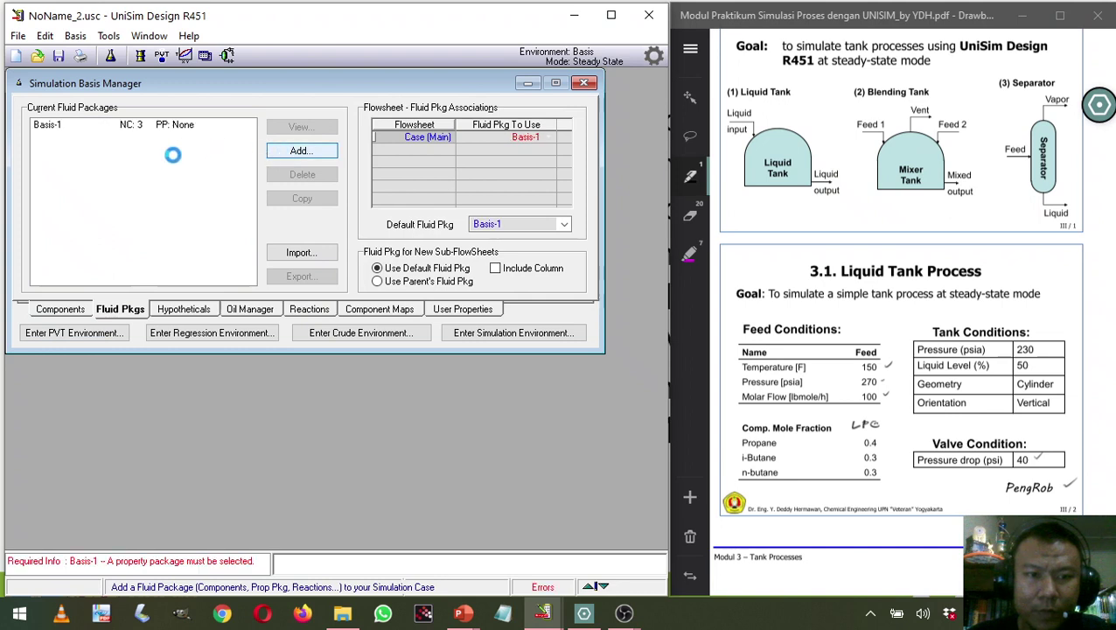
pyautogui.scroll(-2, 83, 245)
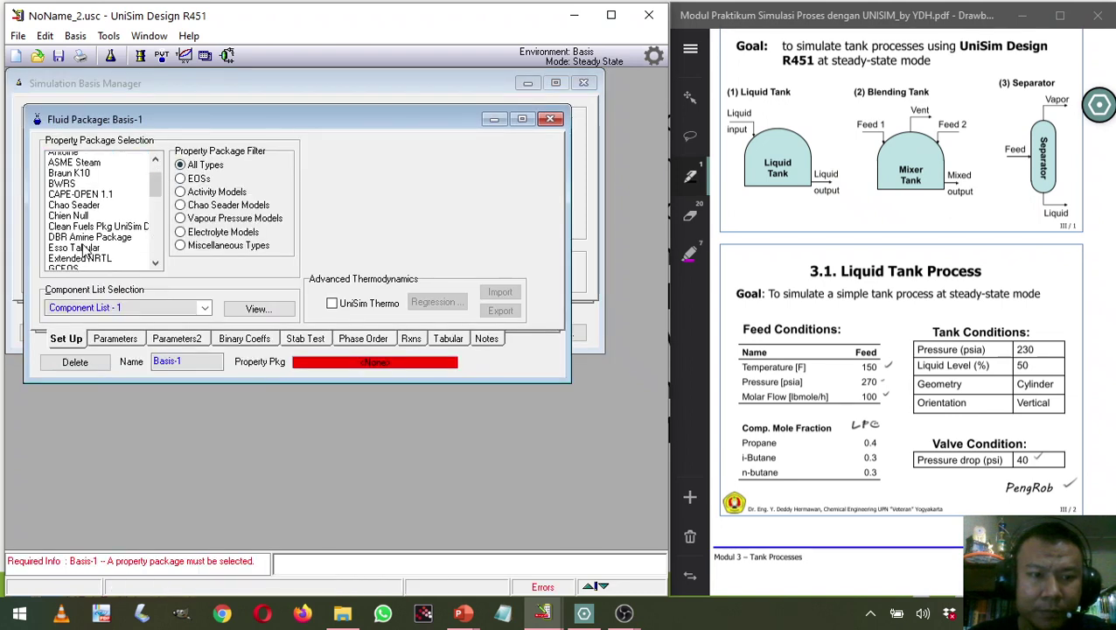
pyautogui.click(194, 178)
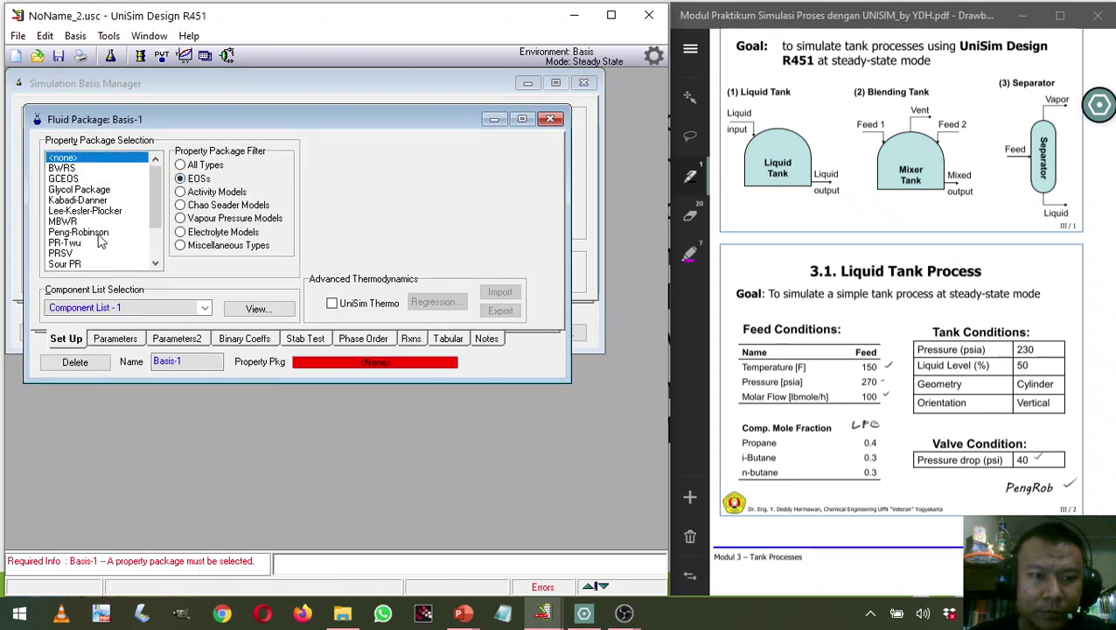
pyautogui.click(100, 233)
pyautogui.click(550, 118)
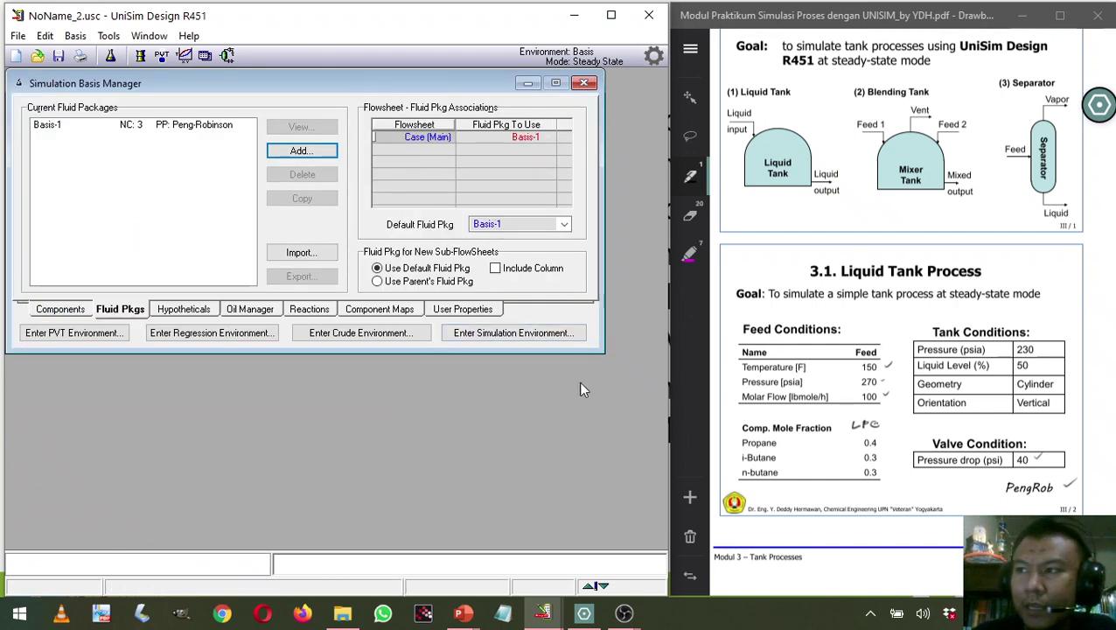
pyautogui.click(551, 342)
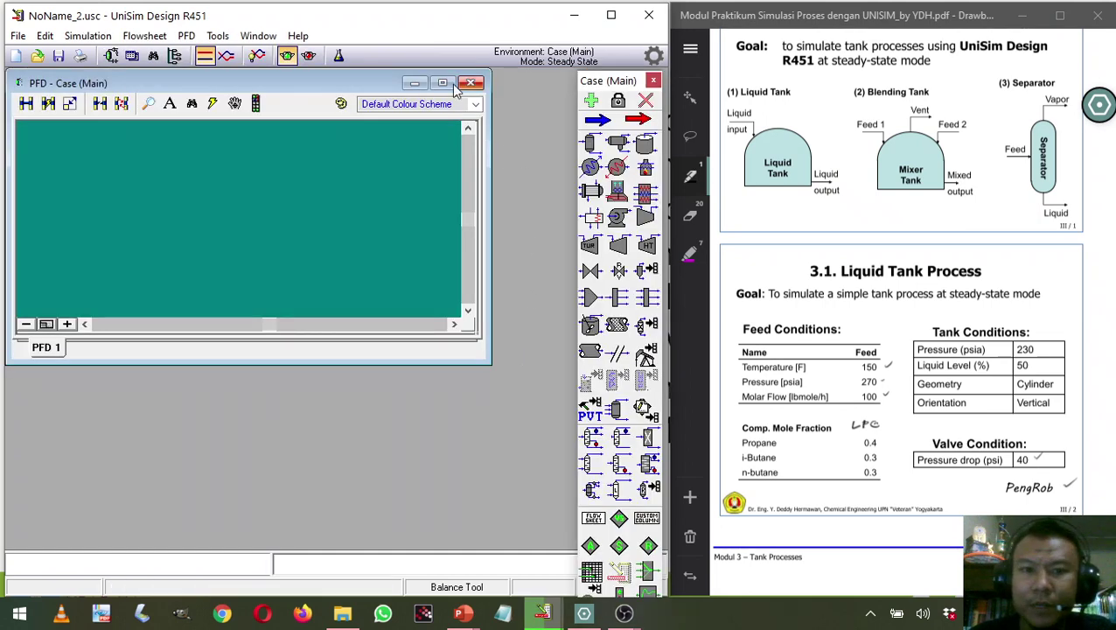
# Move the object palette to the opposite side of the flowsheet and place a material stream on the PFD.
pyautogui.moveTo(617, 82); pyautogui.dragTo(40, 85)
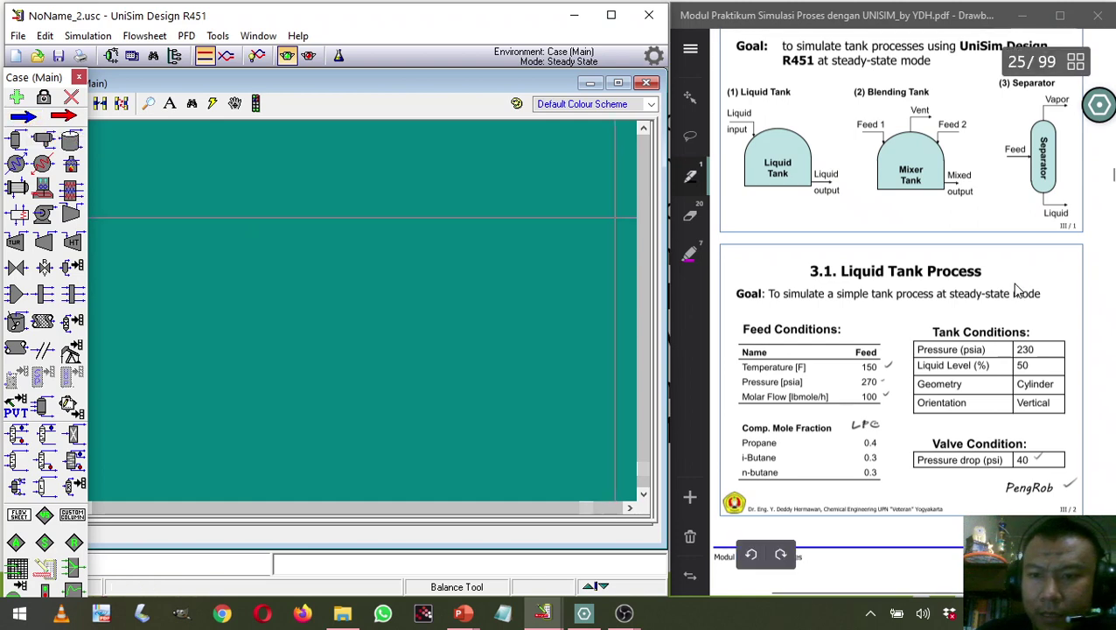
pyautogui.scroll(-5, 993, 311)
pyautogui.scroll(2, 993, 311)
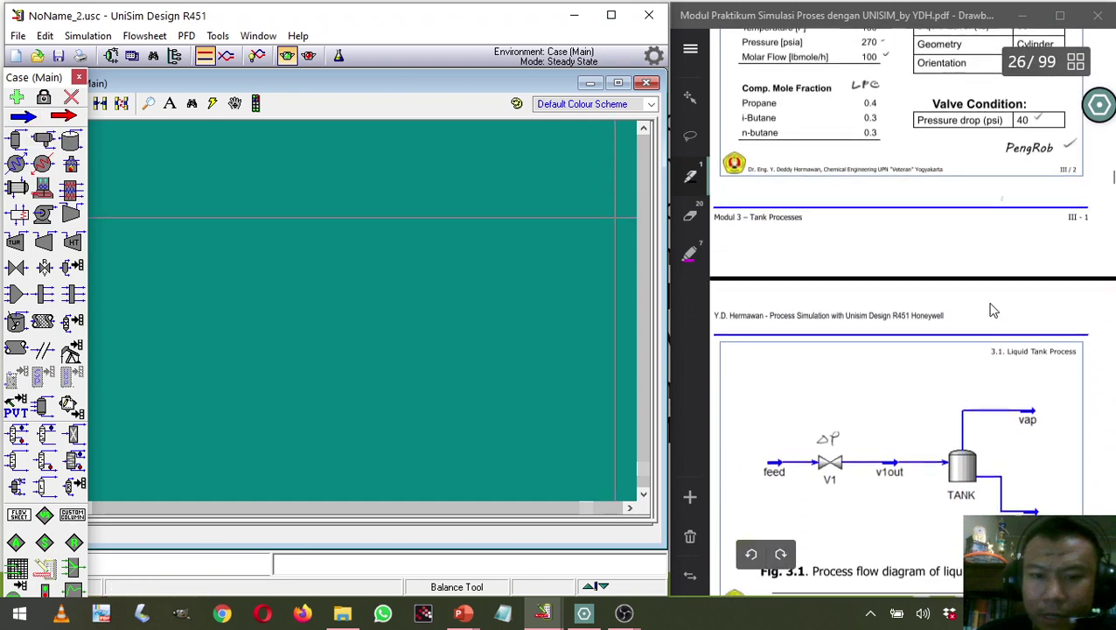
pyautogui.click(23, 116)
pyautogui.click(149, 278)
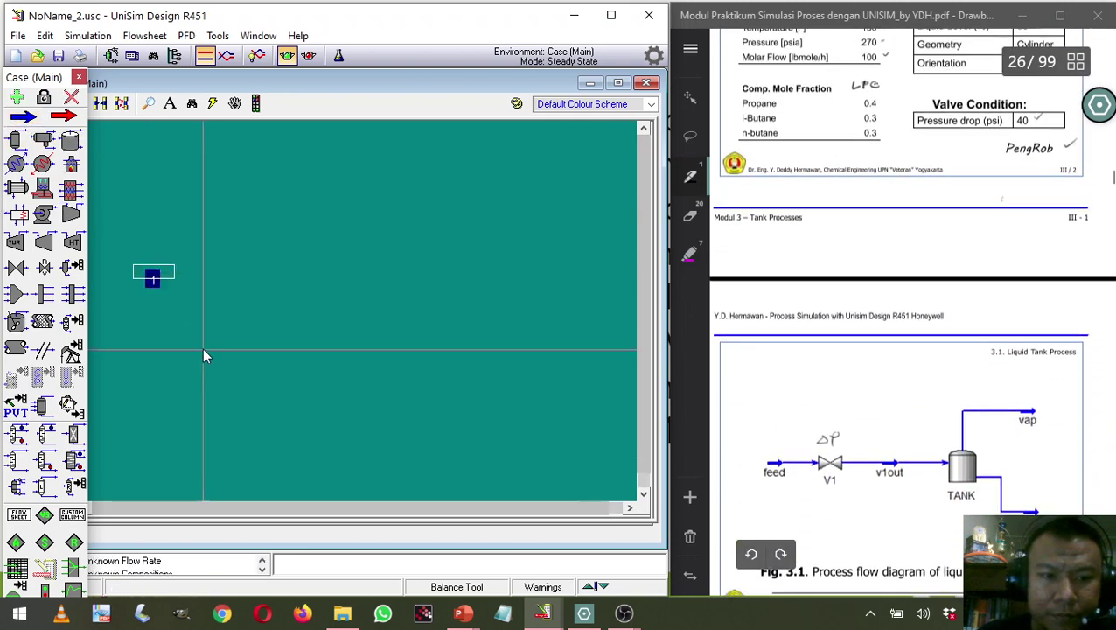
pyautogui.click(143, 284)
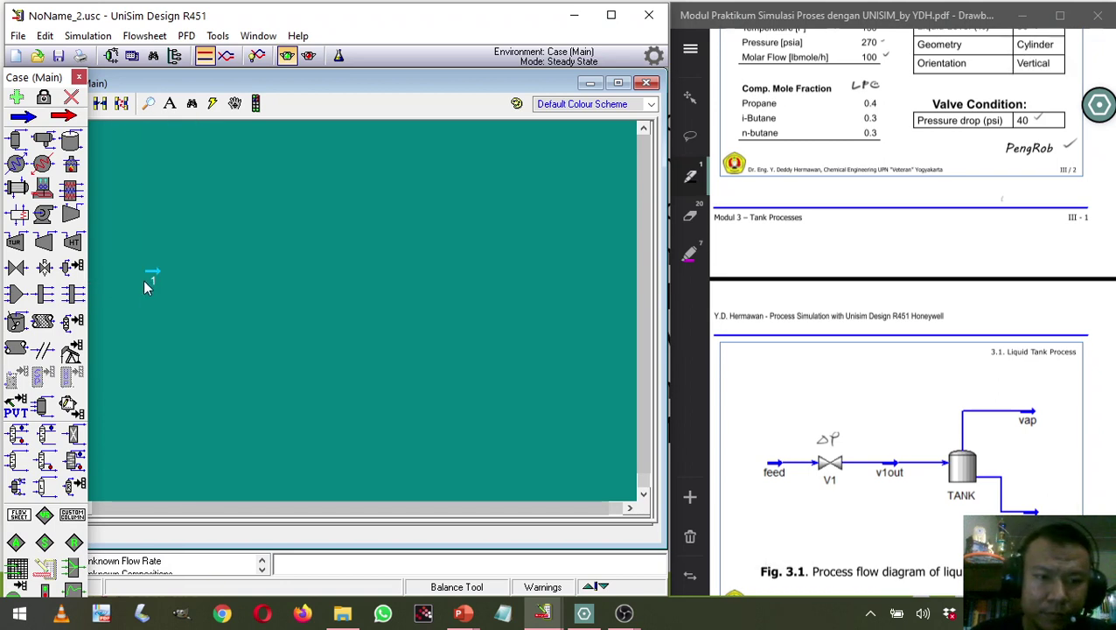
pyautogui.click(183, 320)
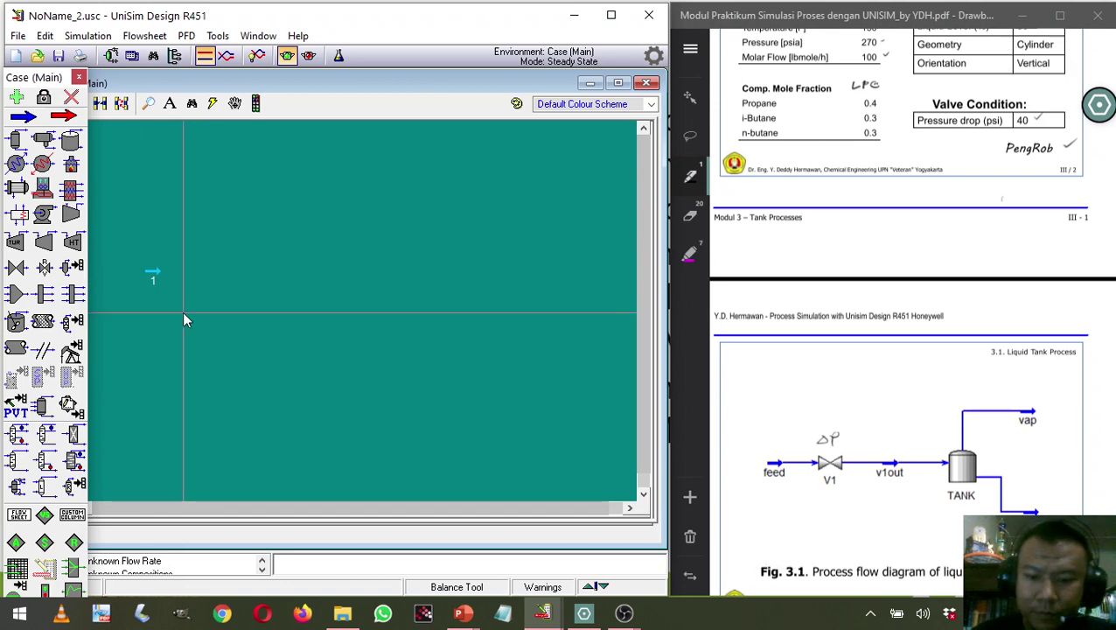
pyautogui.click(248, 302)
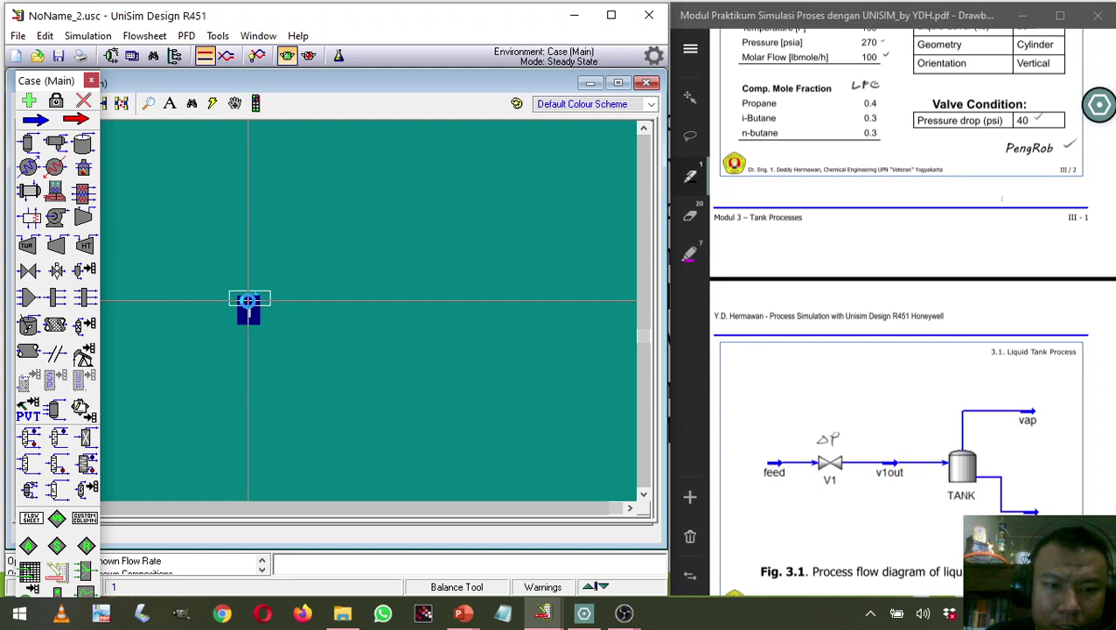
# Rename the placed material stream as feed.
pyautogui.doubleClick(248, 302)
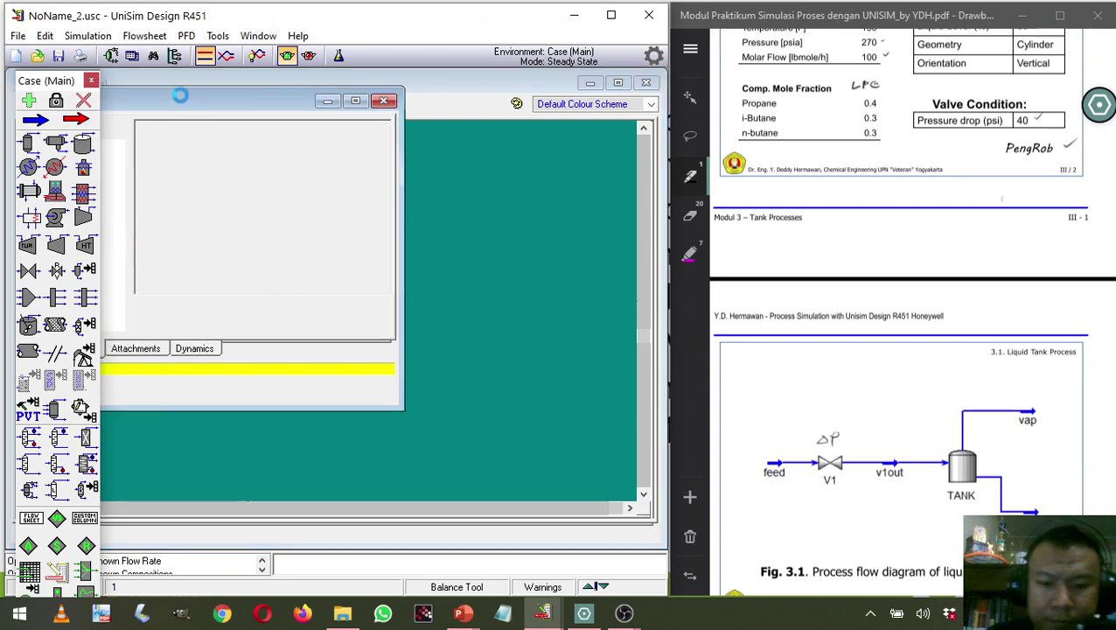
pyautogui.moveTo(180, 95); pyautogui.dragTo(300, 140)
pyautogui.click(430, 174)
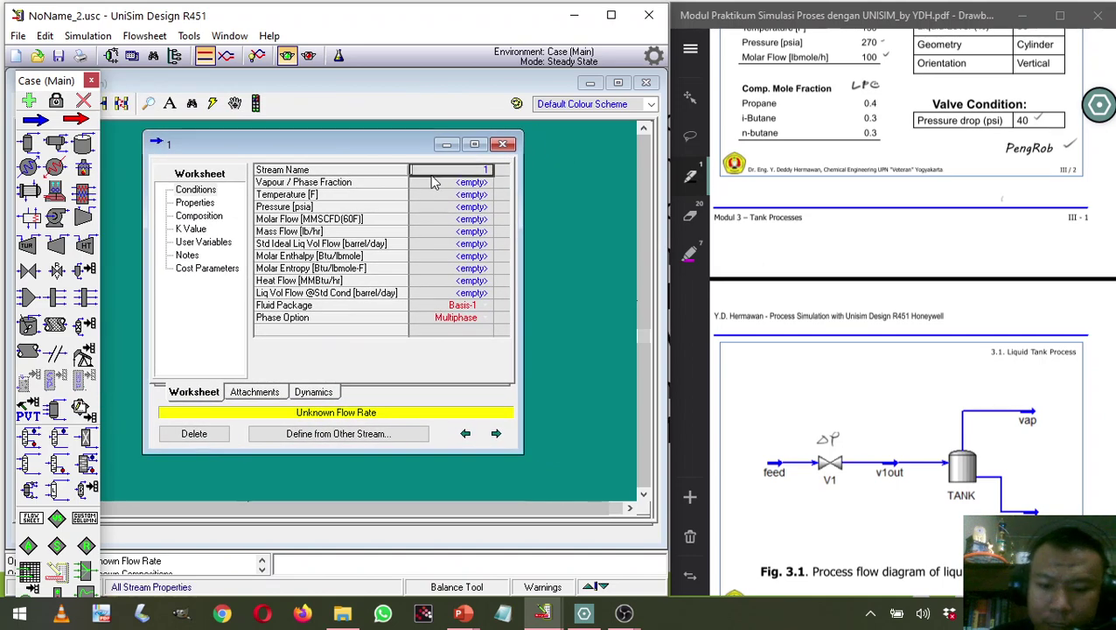
pyautogui.write('feed')
# Set the feed stream's temperature to 150 F, following the module's feed conditions.
pyautogui.scroll(1, 958, 289)
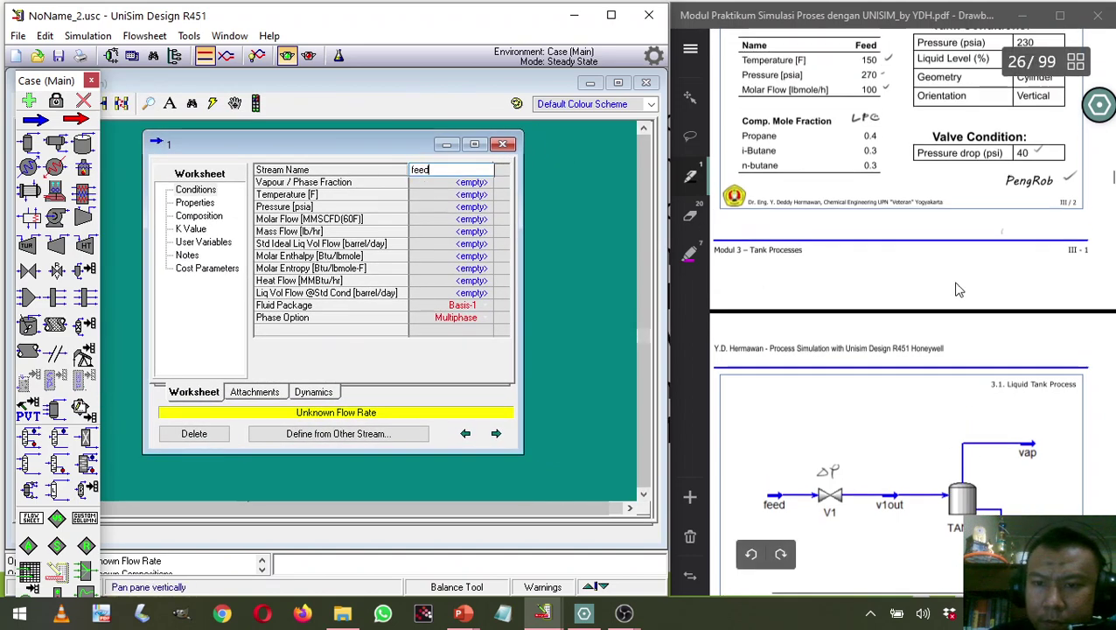
pyautogui.scroll(3, 958, 288)
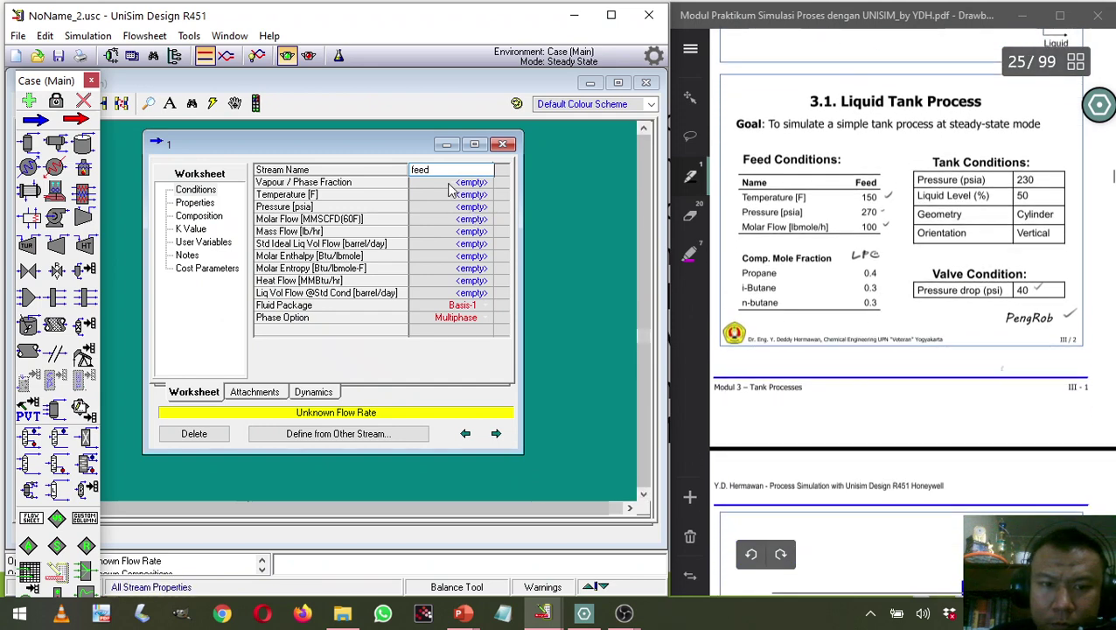
pyautogui.click(451, 192)
pyautogui.write('15')
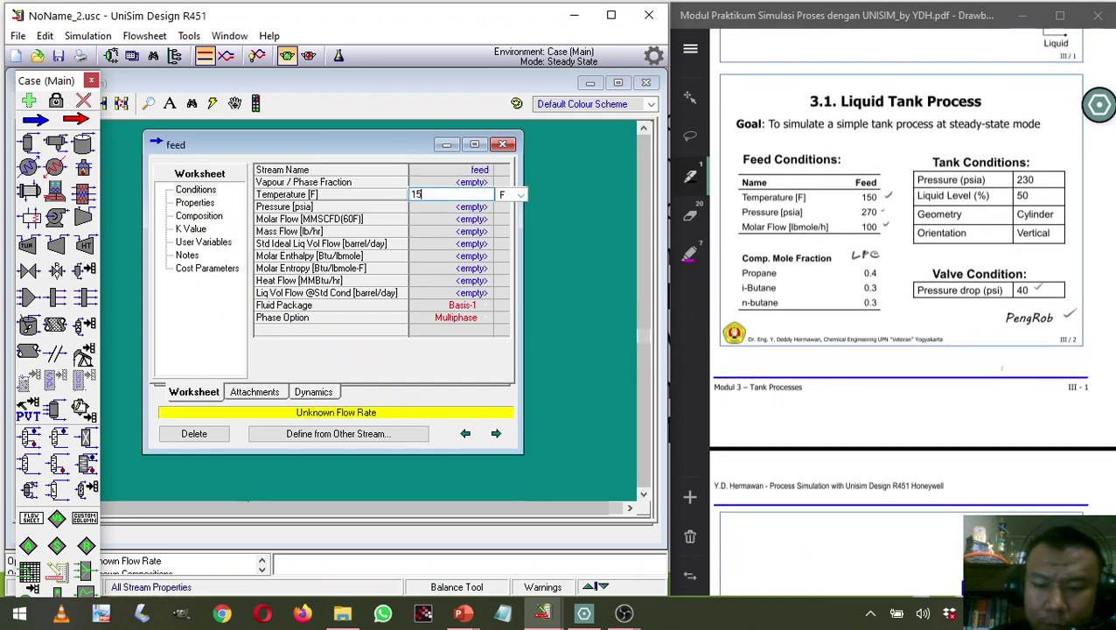
pyautogui.write('0')
pyautogui.press('Return')
pyautogui.press('Tab')
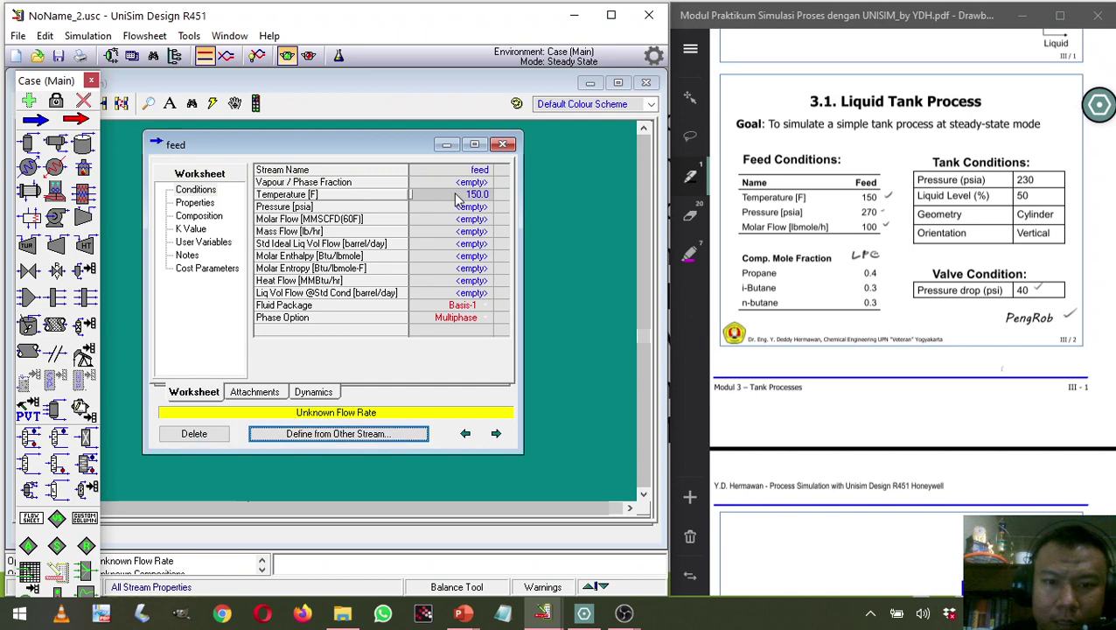
# Set the feed stream's pressure to 270 psia and its molar flow to 100 lbmole/hr.
pyautogui.click(481, 208)
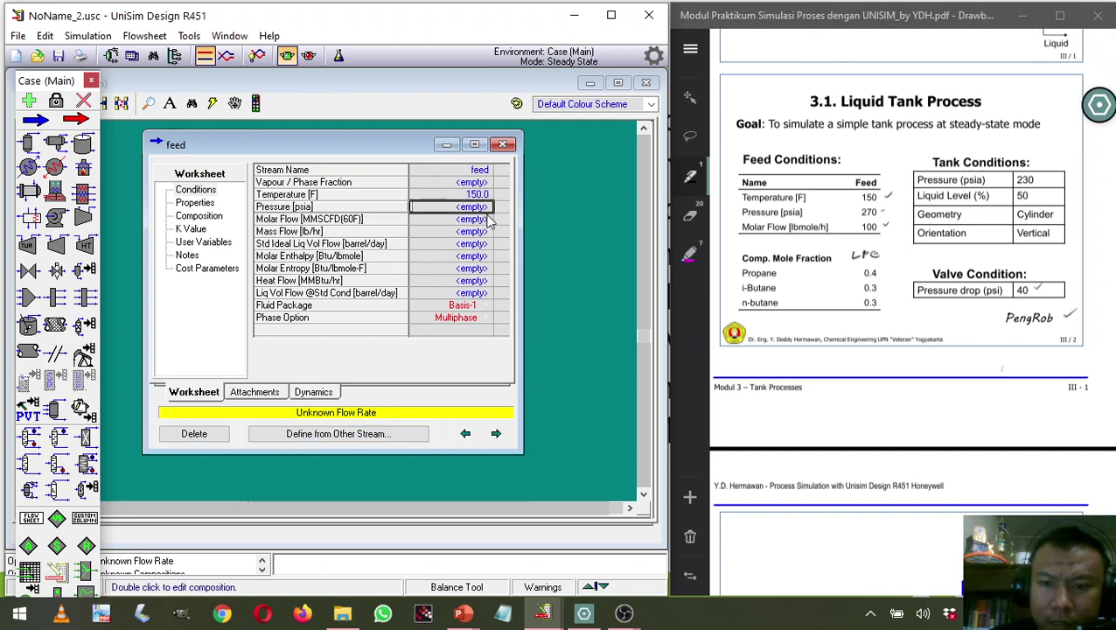
pyautogui.write('27')
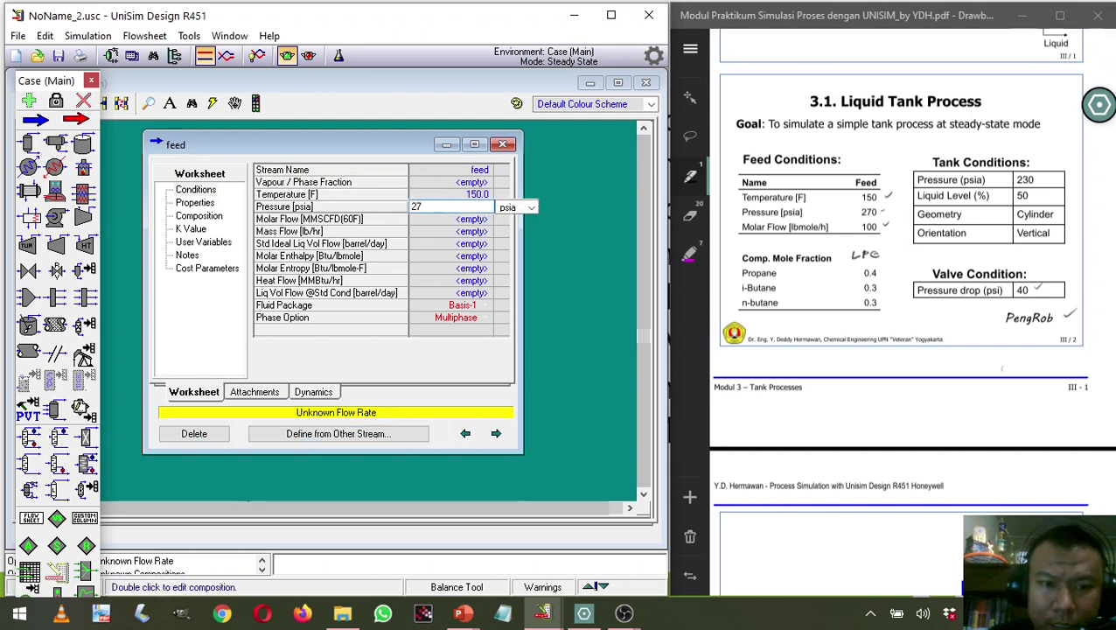
pyautogui.write('0')
pyautogui.press('Return')
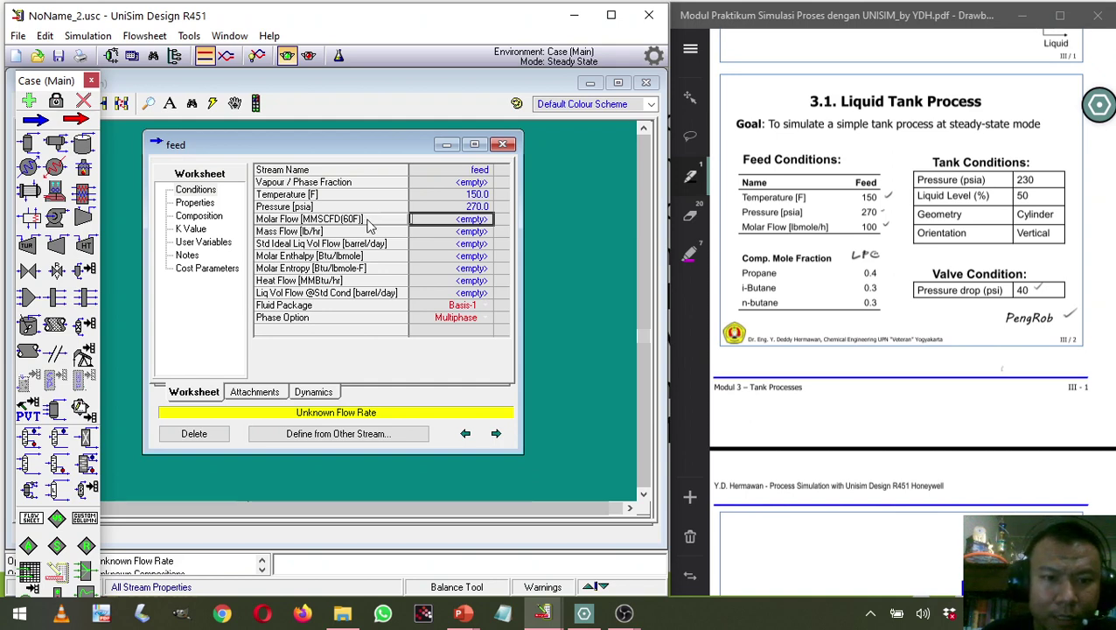
pyautogui.write('100')
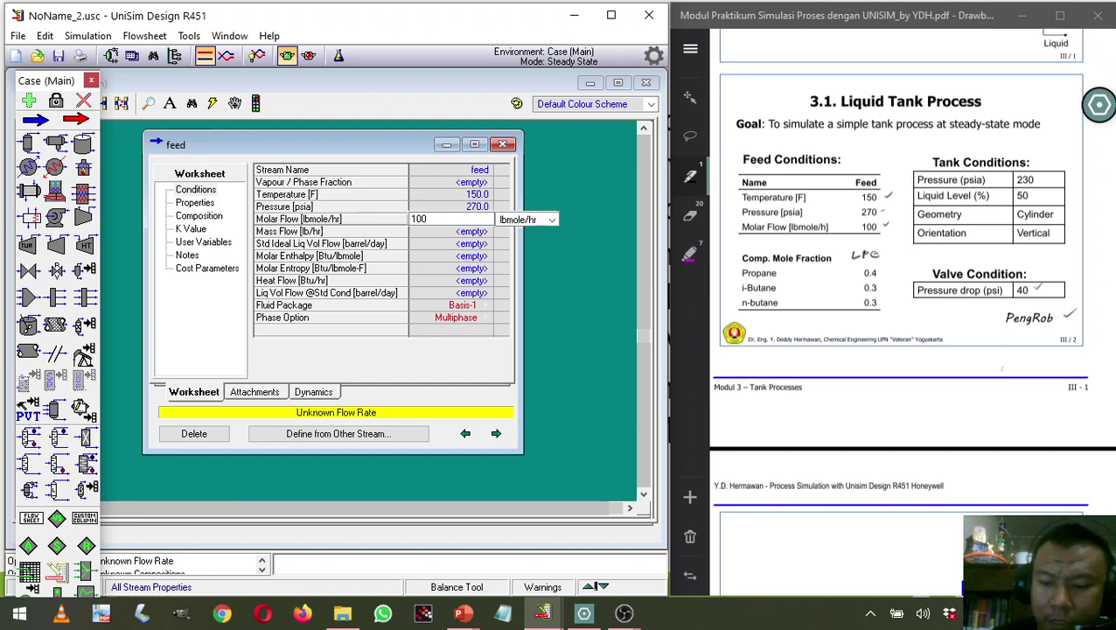
pyautogui.press('Return')
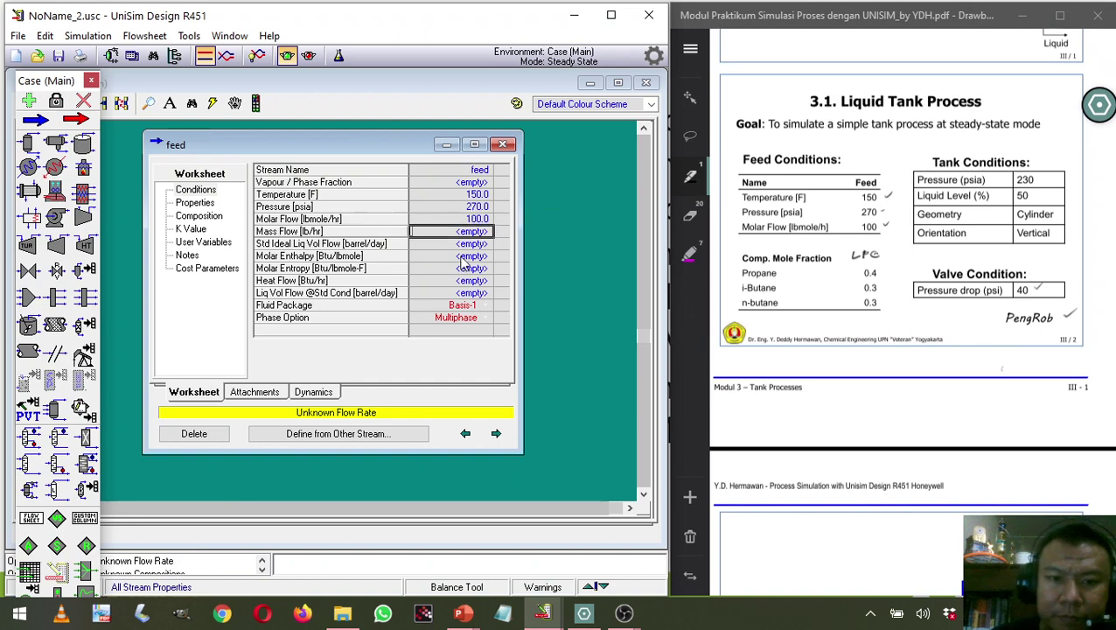
# Enter the feed composition as mole fractions of 0.4 propane, 0.3 i-butane and 0.3 n-butane, and close the stream's properties.
pyautogui.click(218, 216)
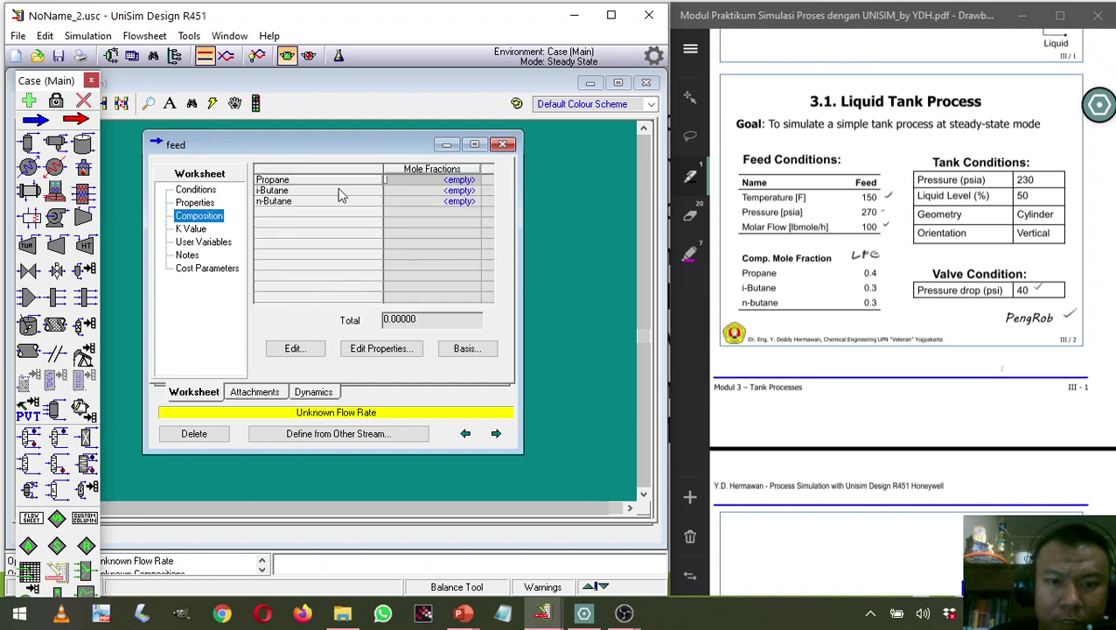
pyautogui.click(403, 181)
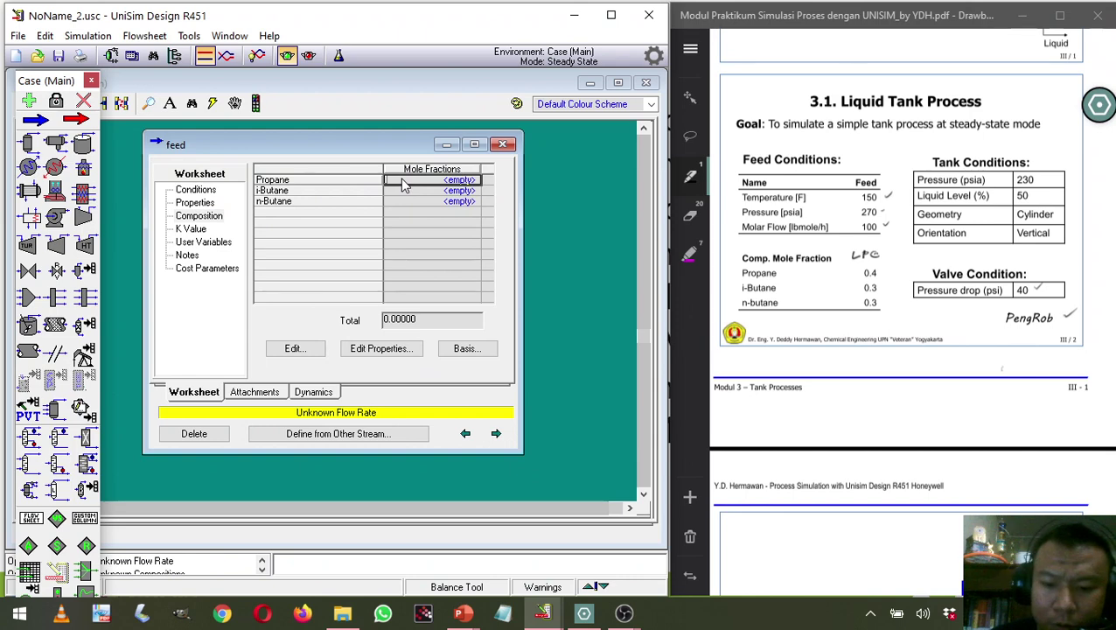
pyautogui.write('0.4')
pyautogui.press('Return')
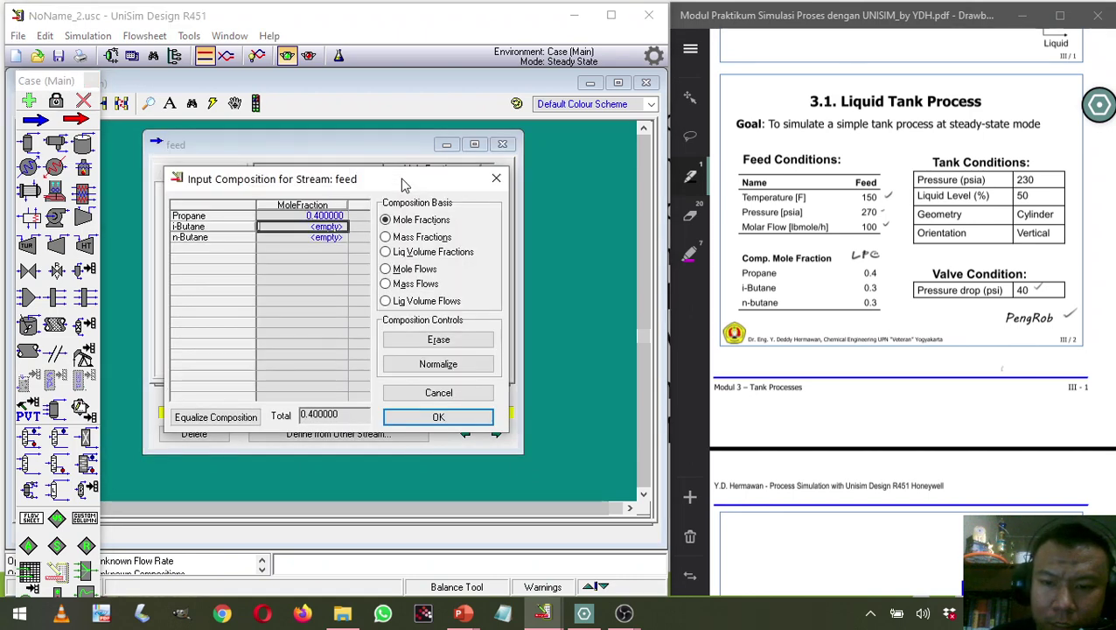
pyautogui.write('0.3')
pyautogui.press('Return')
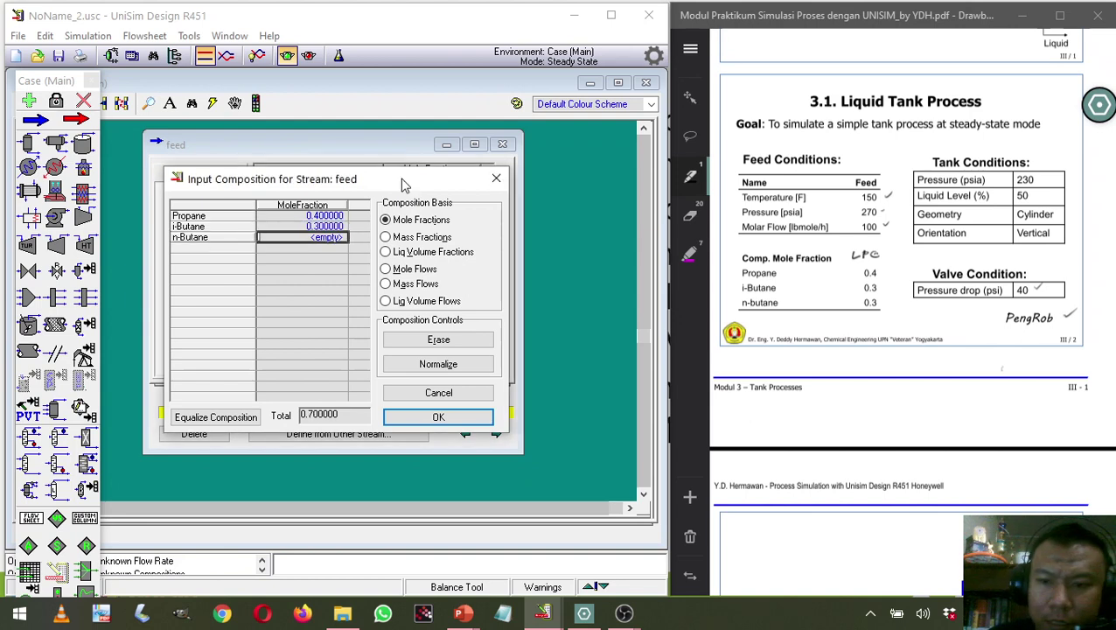
pyautogui.write('0.3')
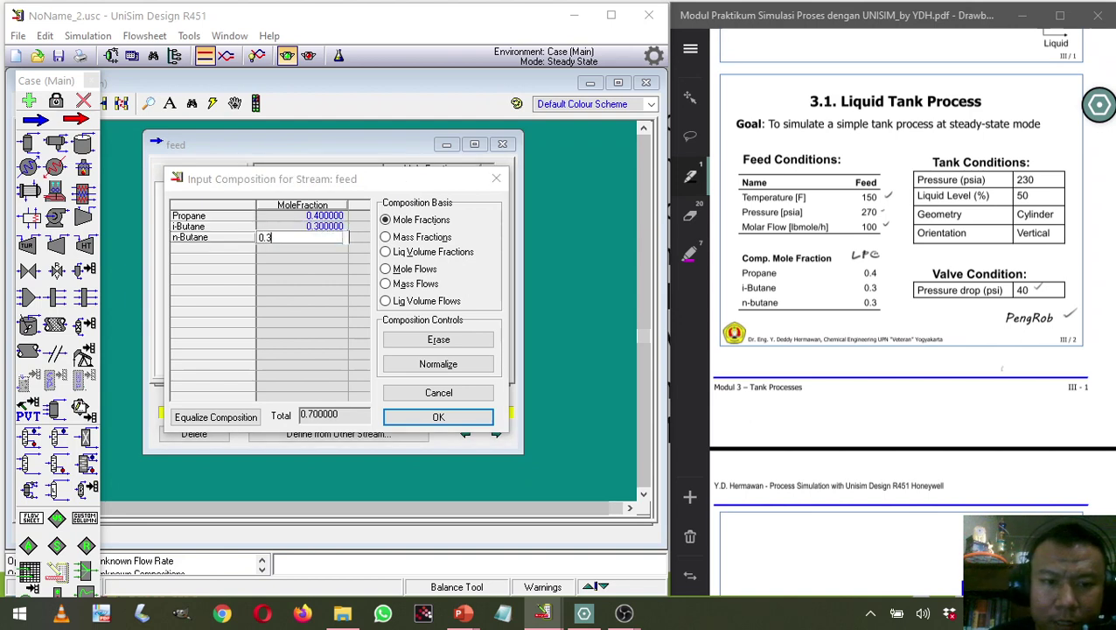
pyautogui.press('Return')
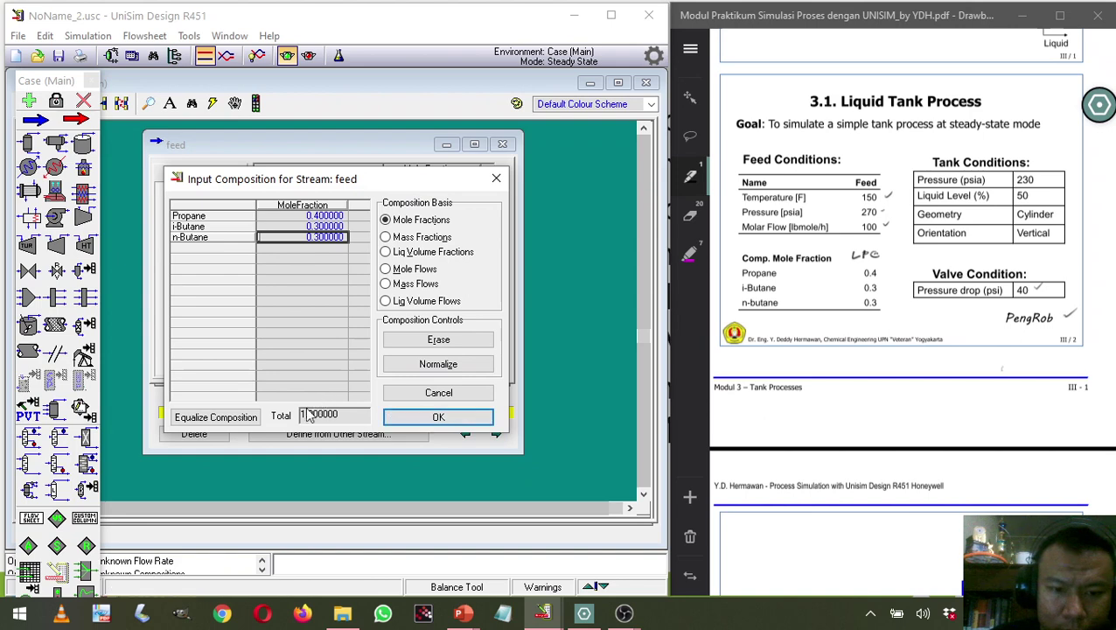
pyautogui.click(415, 421)
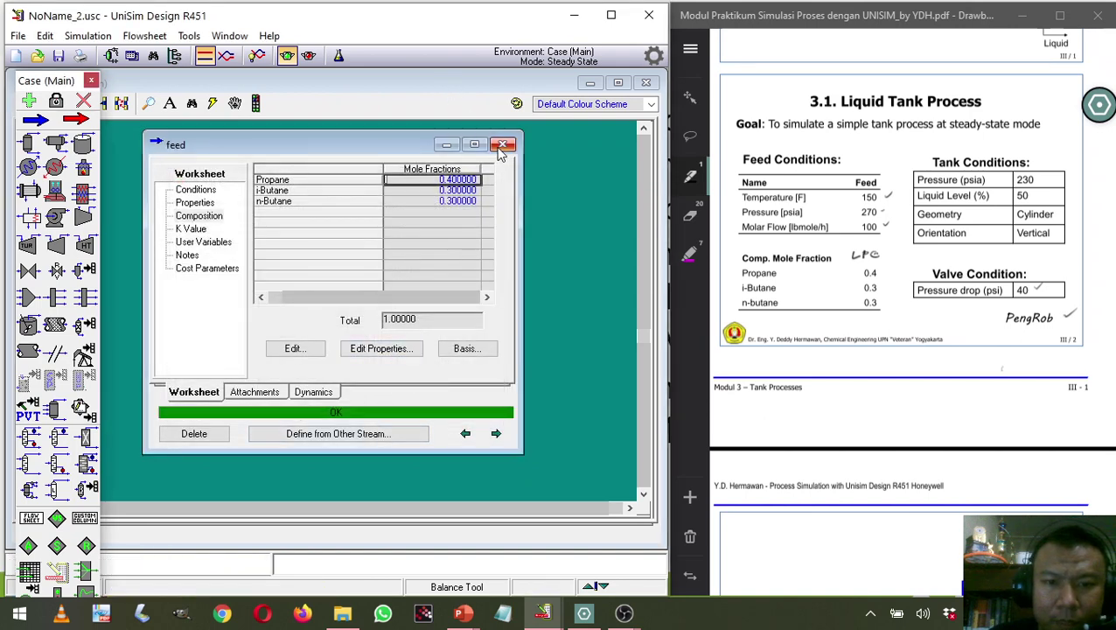
pyautogui.click(498, 145)
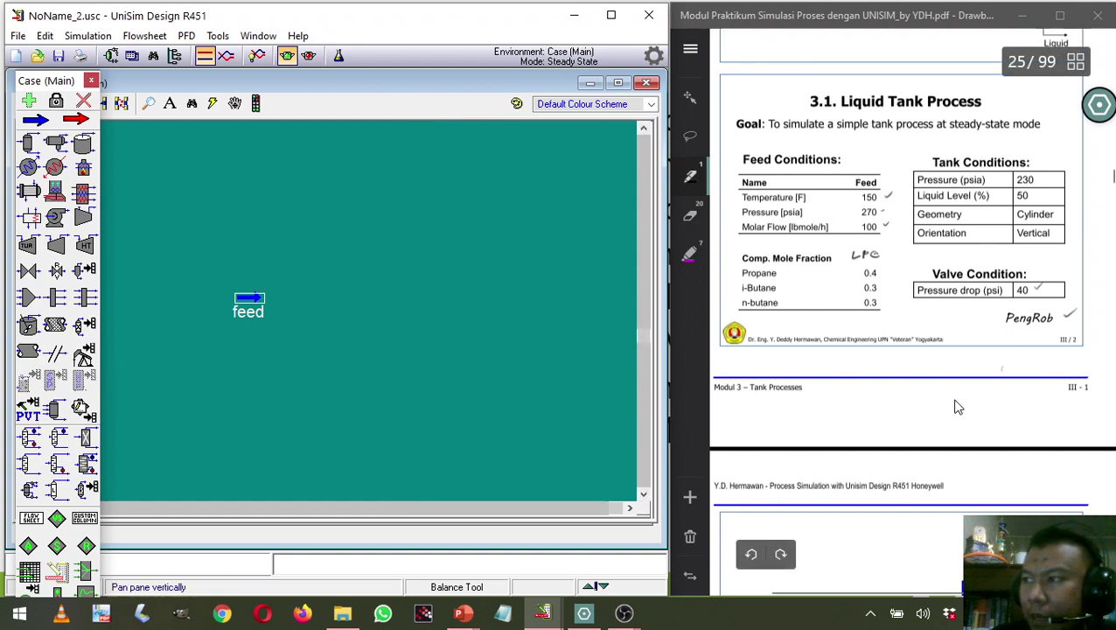
# Place a valve beside the feed stream on the PFD, following the module's flow diagram, and name it V1.
pyautogui.scroll(-4, 956, 394)
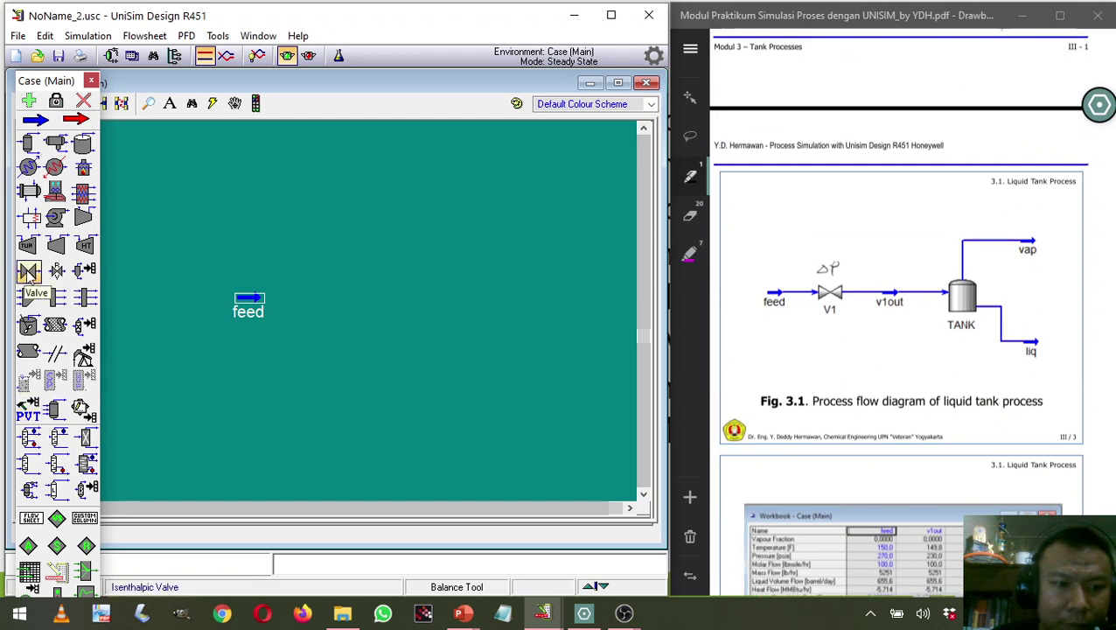
pyautogui.moveTo(29, 272); pyautogui.dragTo(309, 322)
pyautogui.doubleClick(325, 302)
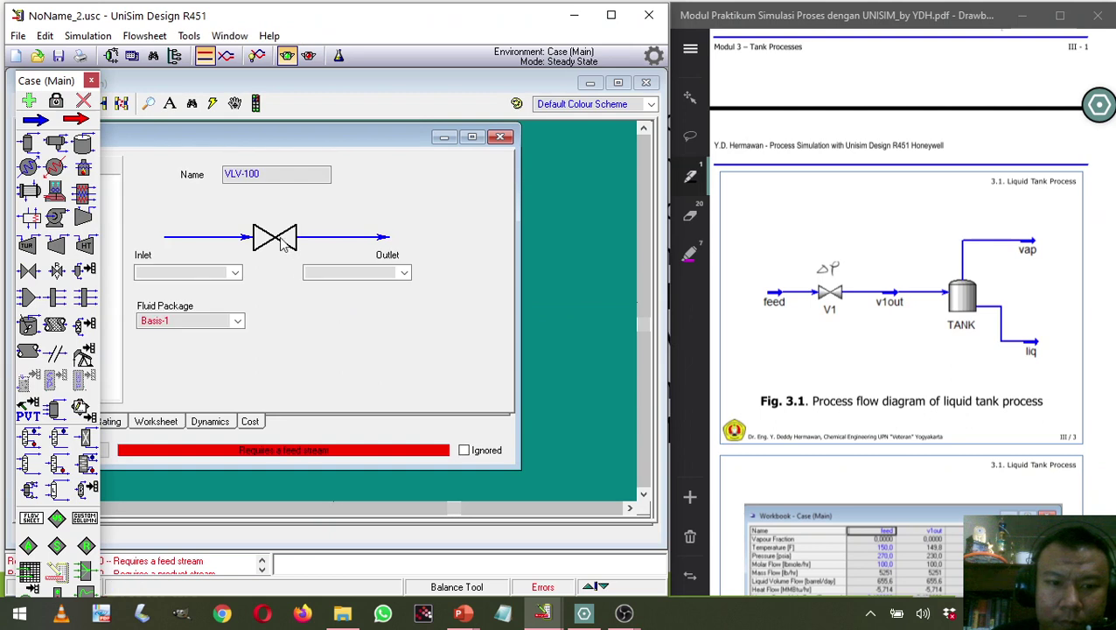
pyautogui.doubleClick(265, 179)
pyautogui.write('V')
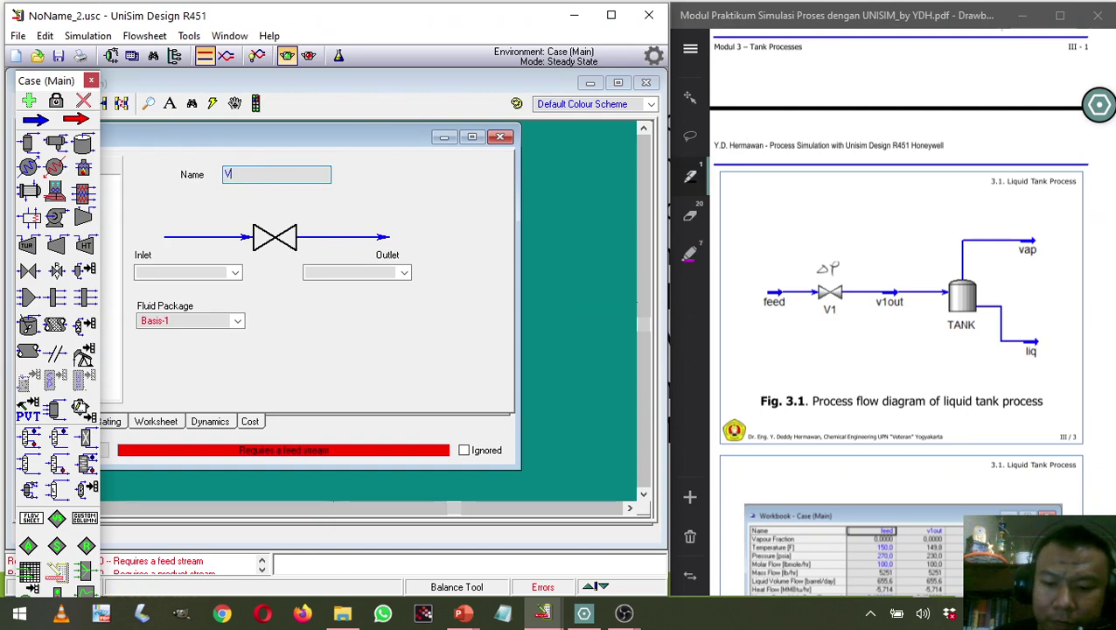
pyautogui.write('1')
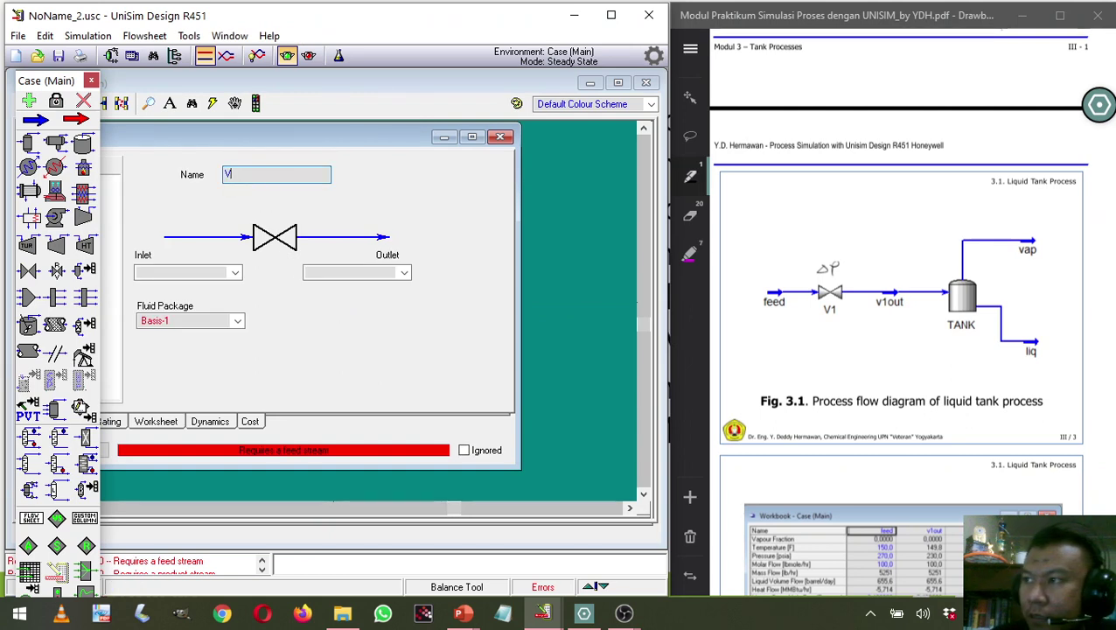
# Connect valve V1 with feed as its inlet stream and a new outlet stream named v1out.
pyautogui.click(235, 273)
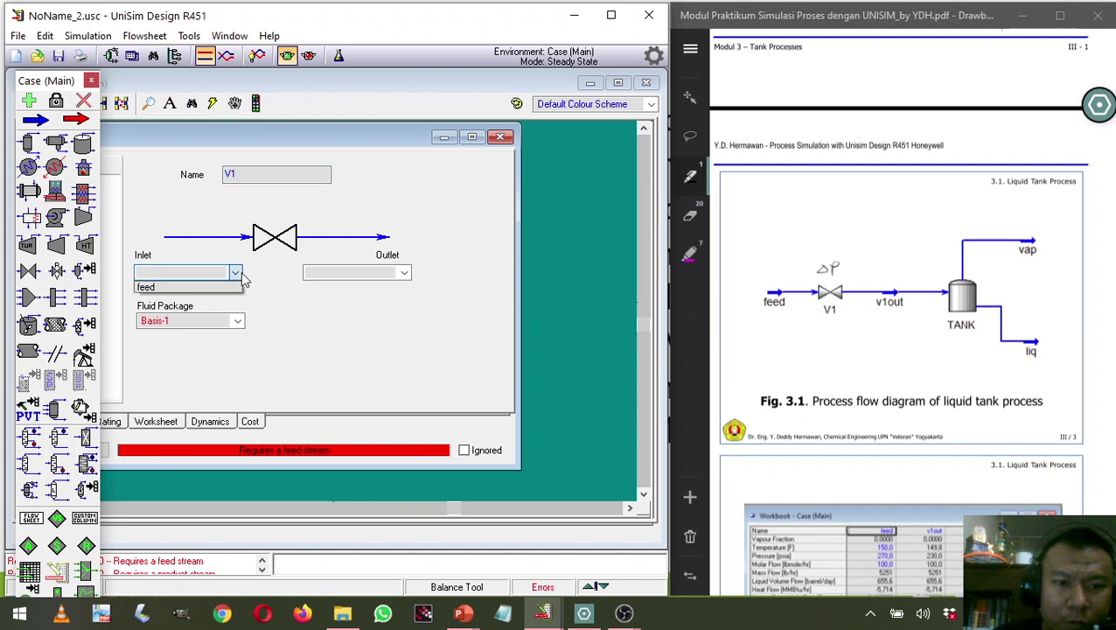
pyautogui.click(212, 287)
pyautogui.click(328, 274)
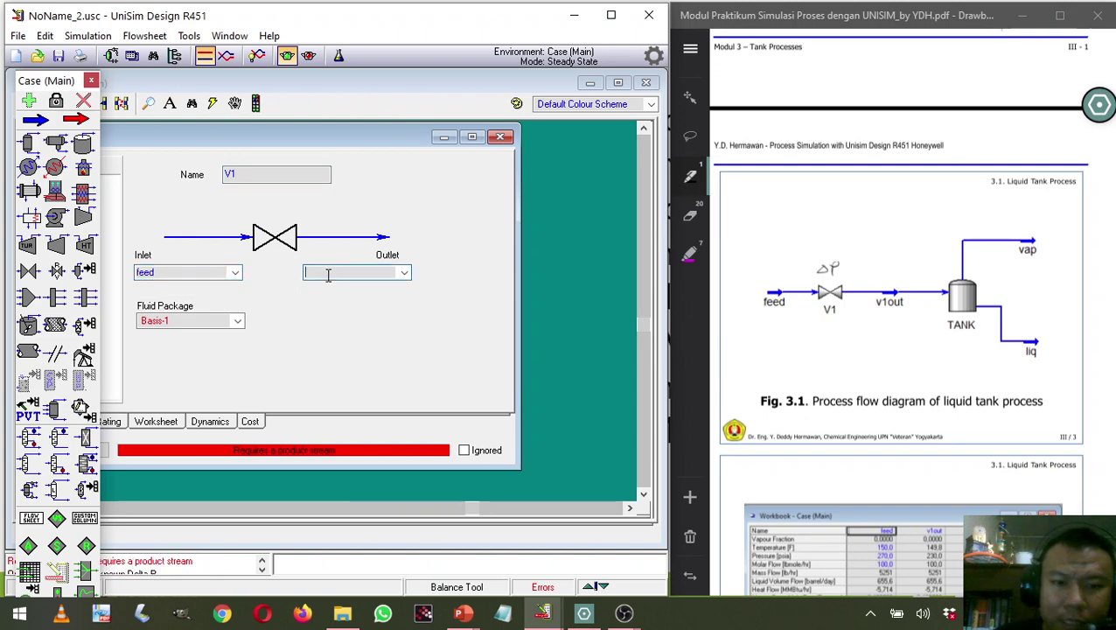
pyautogui.write('v1')
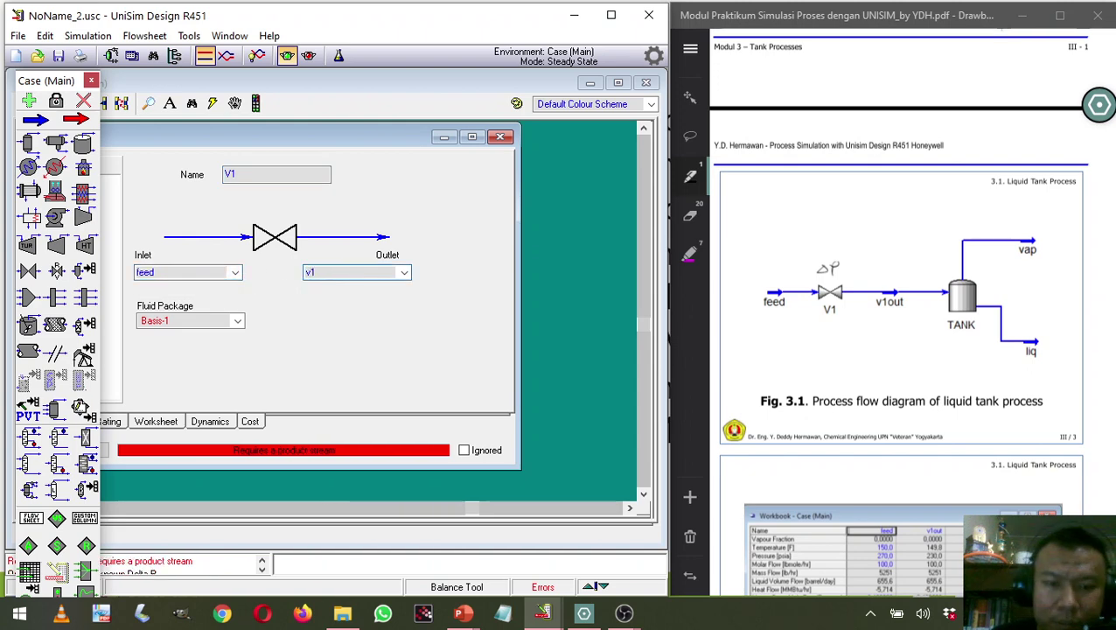
pyautogui.write('ou')
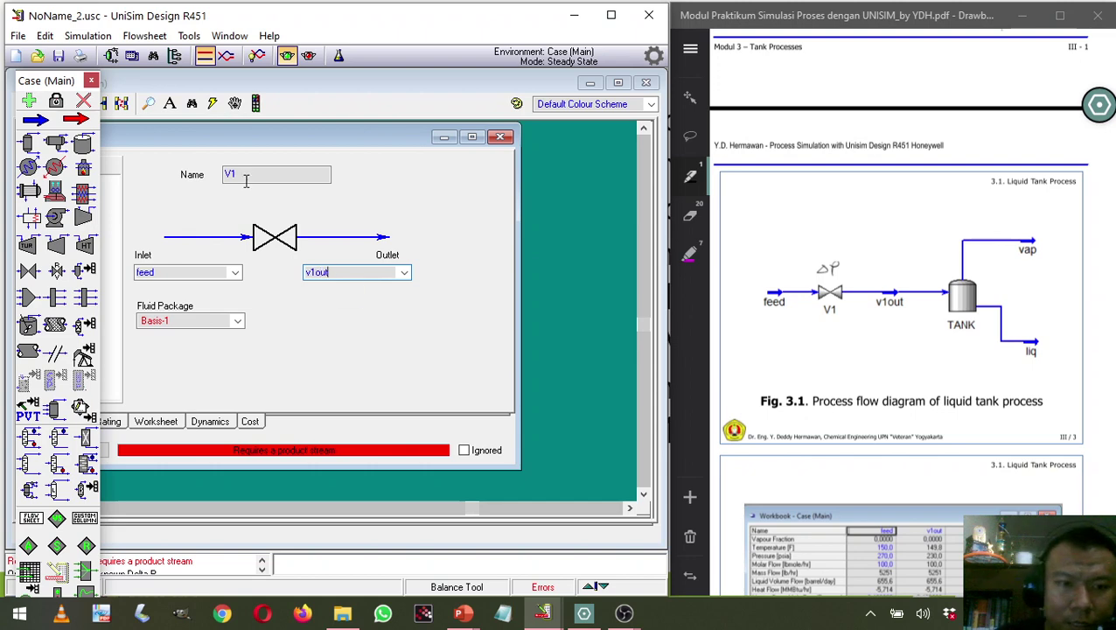
pyautogui.write('t')
# Give valve V1 a user-specified pressure drop of 40 psi and close its properties.
pyautogui.moveTo(212, 141); pyautogui.dragTo(320, 156)
pyautogui.click(181, 223)
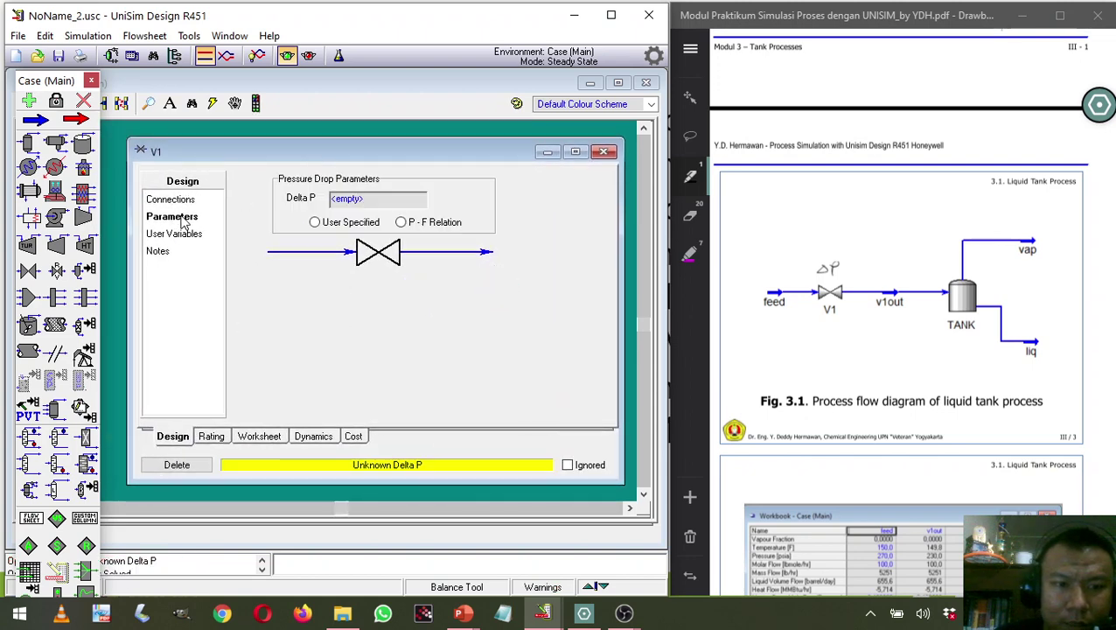
pyautogui.click(315, 221)
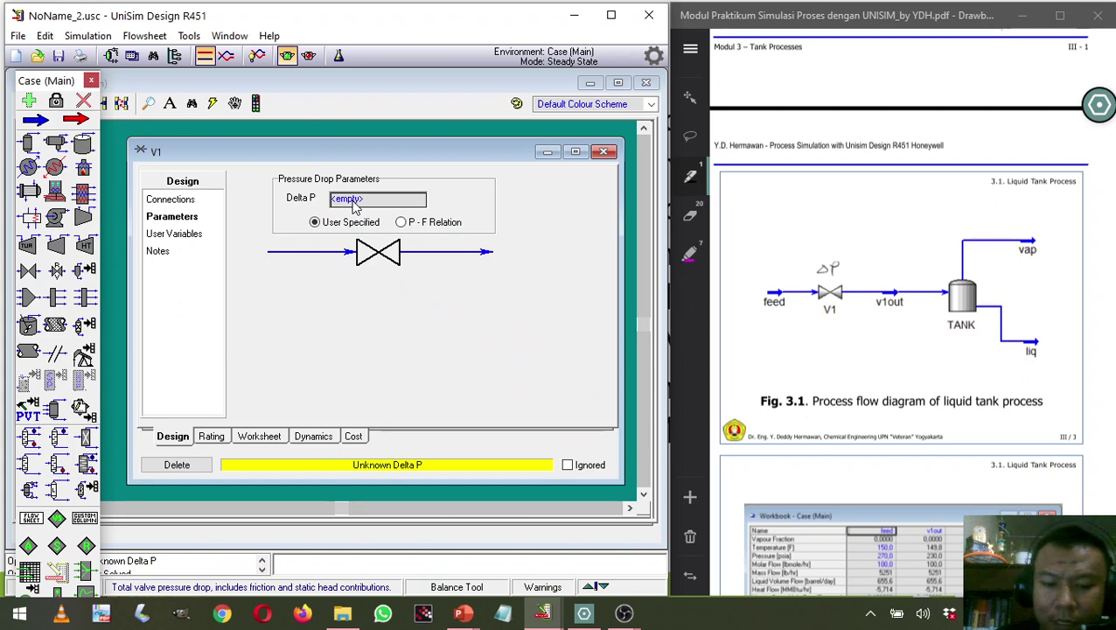
pyautogui.write('40')
pyautogui.press('Return')
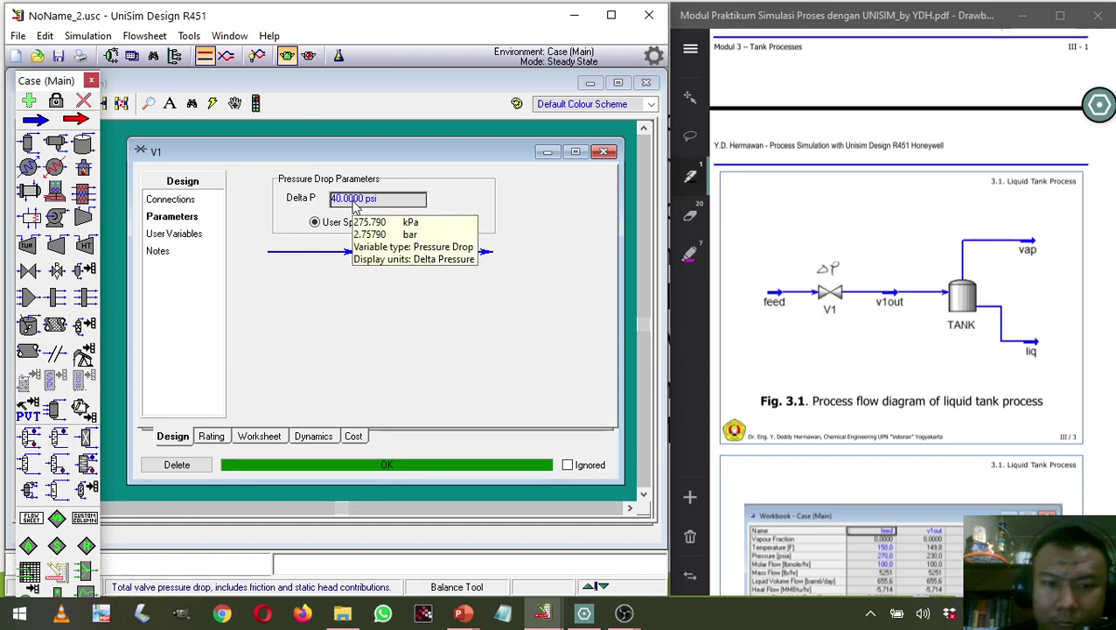
pyautogui.click(606, 154)
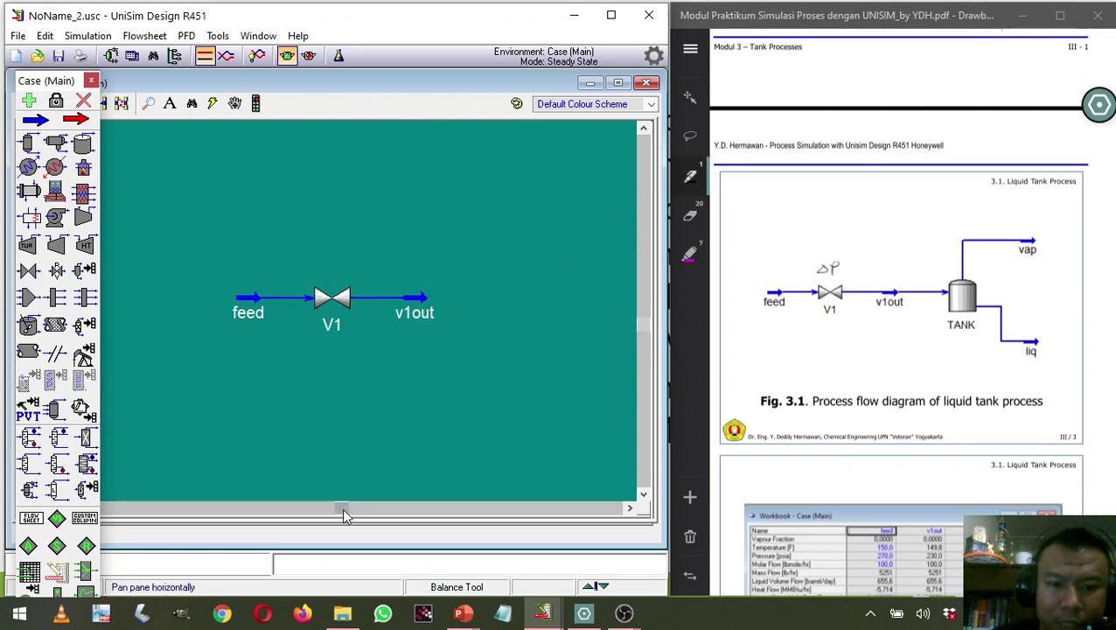
# Place a tank downstream of the v1out stream on the PFD and name it TANK.
pyautogui.moveTo(343, 509); pyautogui.dragTo(523, 532)
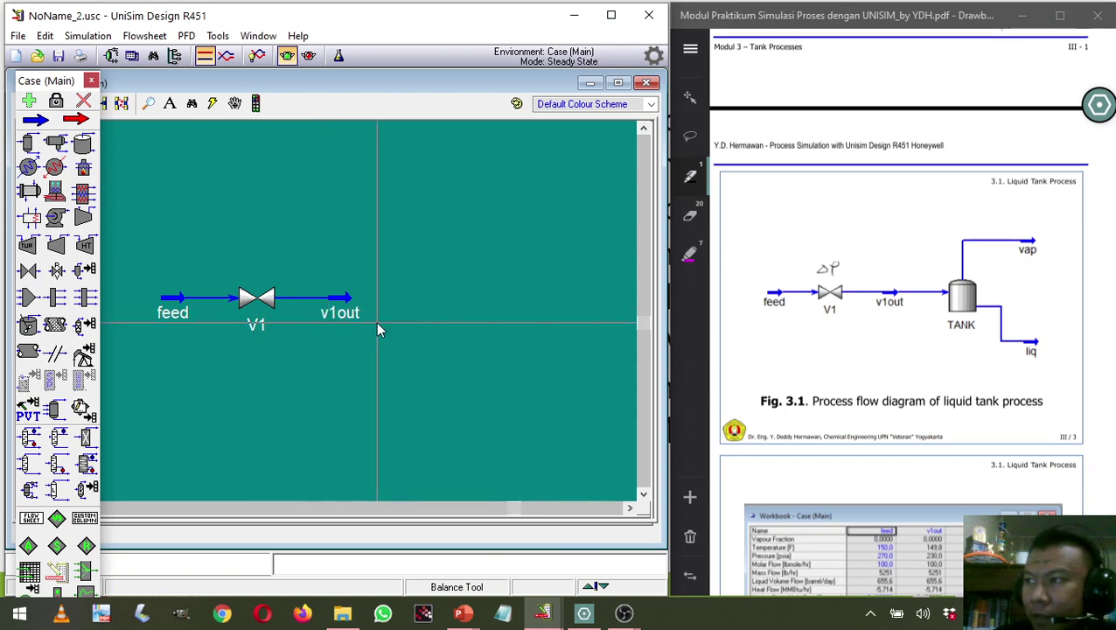
pyautogui.click(83, 147)
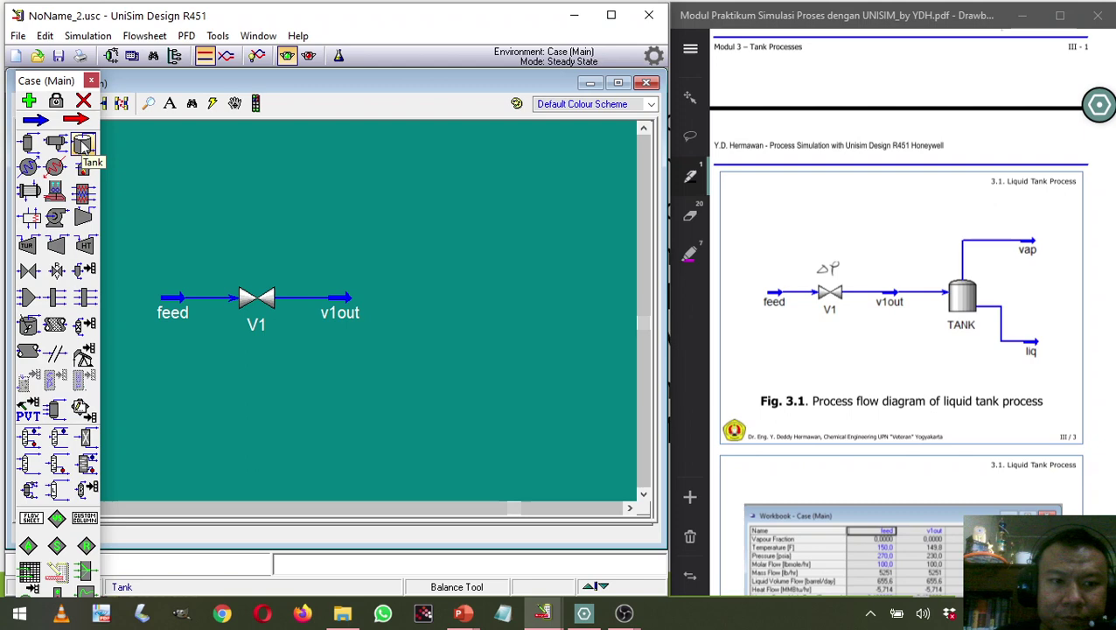
pyautogui.click(413, 329)
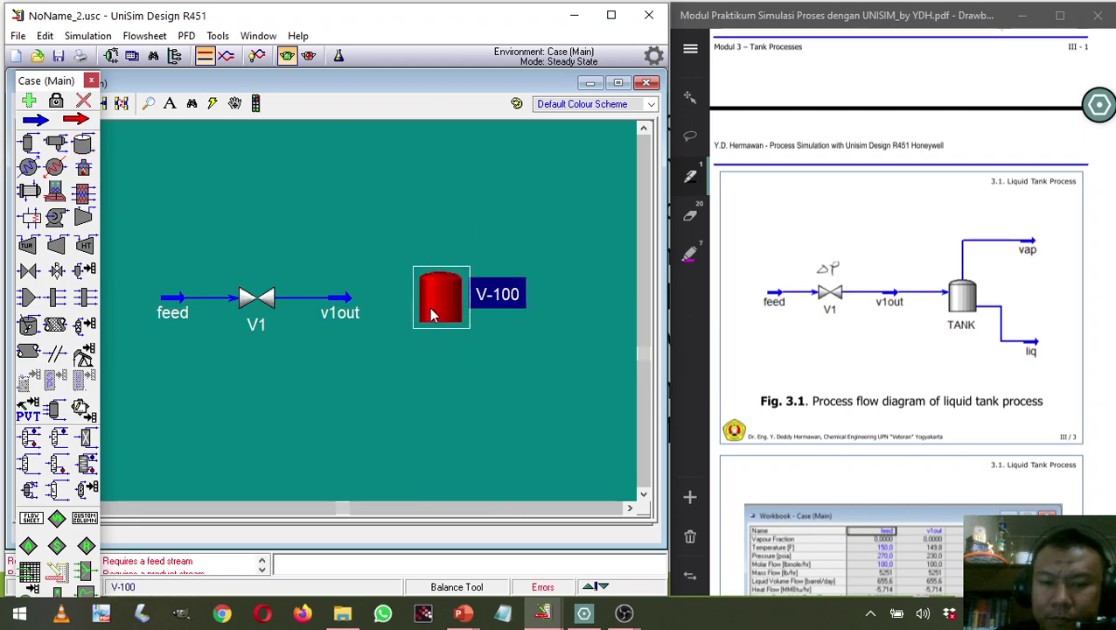
pyautogui.doubleClick(431, 315)
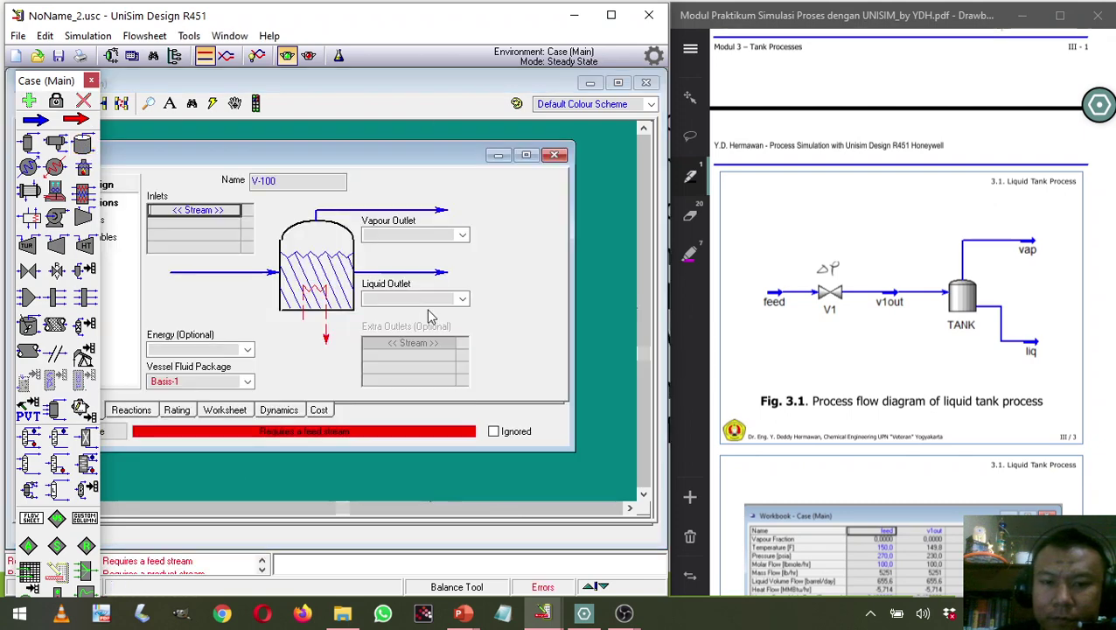
pyautogui.click(277, 181)
pyautogui.write('TA')
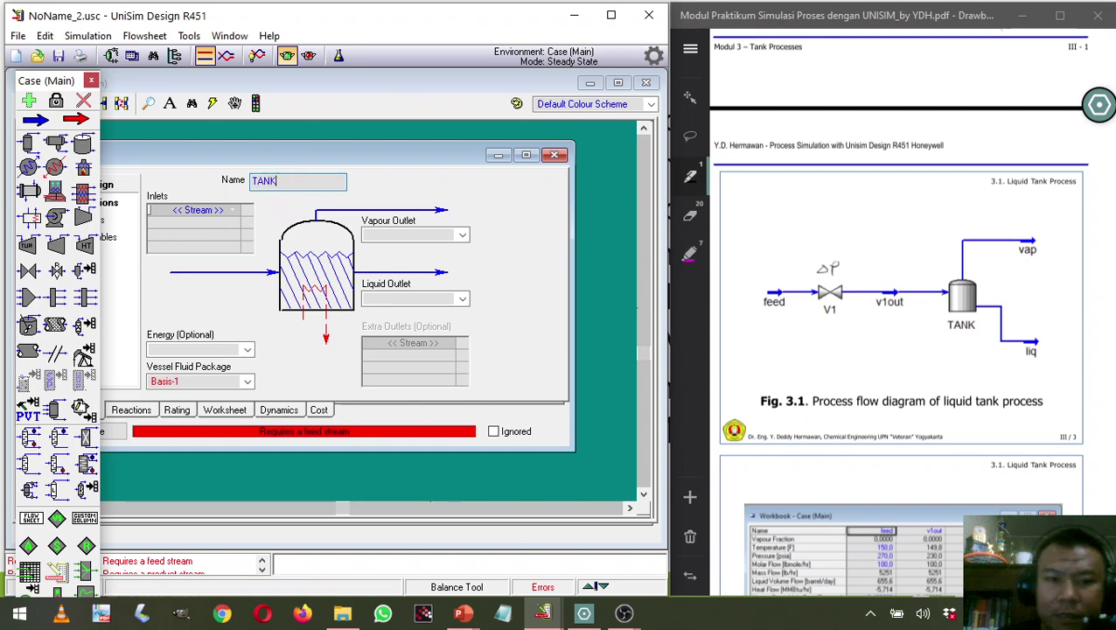
pyautogui.write('NK')
# Connect v1out as the tank's inlet and create the vapour outlet stream vap and liquid outlet stream liq.
pyautogui.click(233, 211)
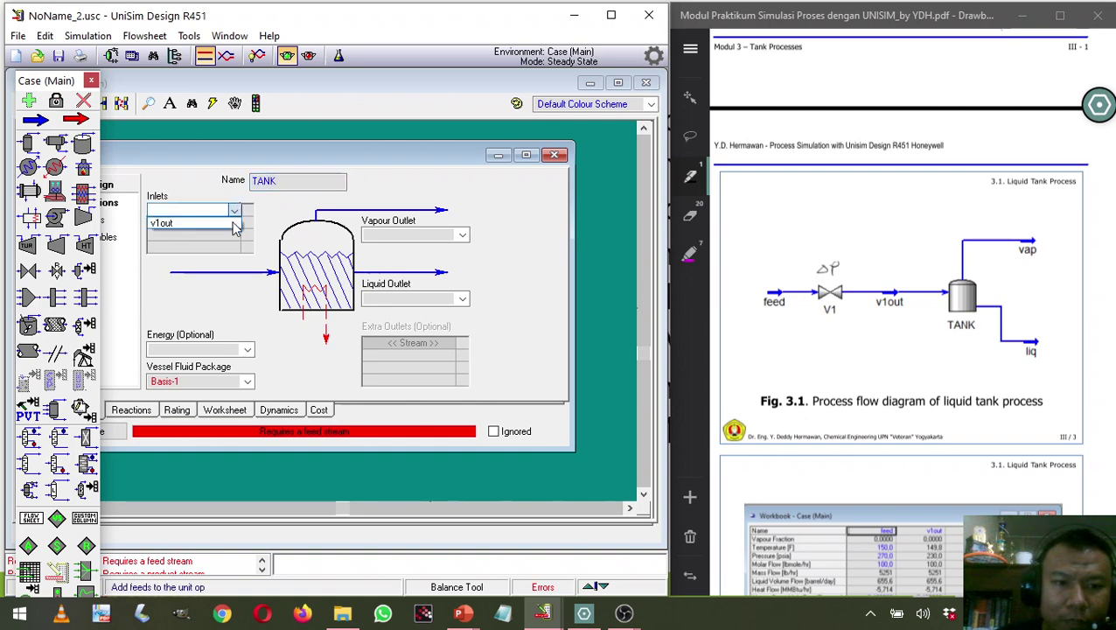
pyautogui.click(234, 225)
pyautogui.click(392, 235)
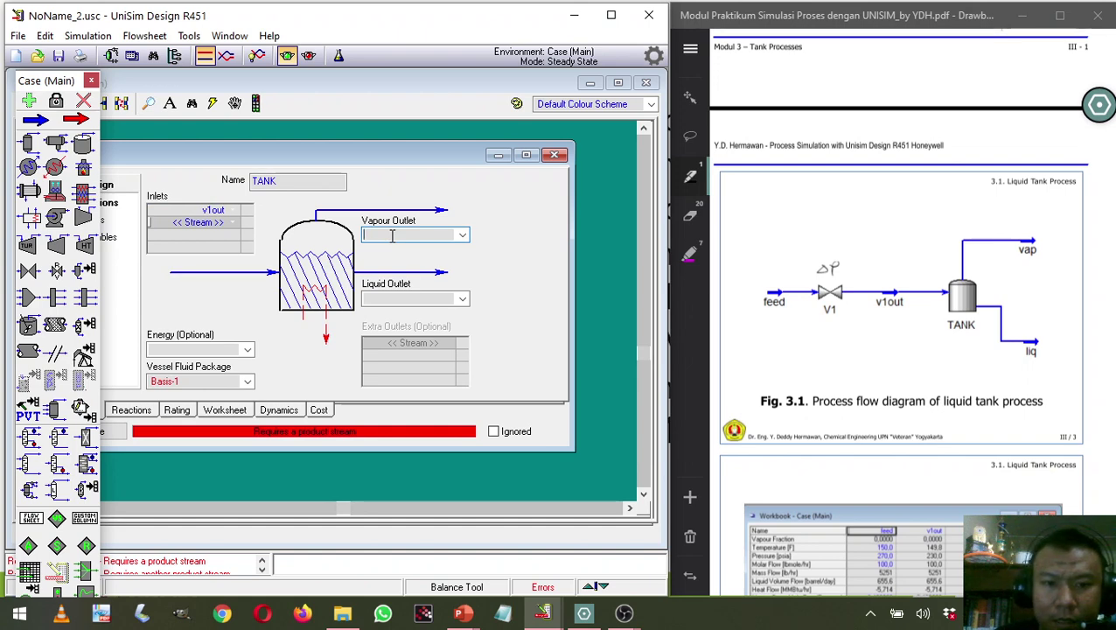
pyautogui.write('vap')
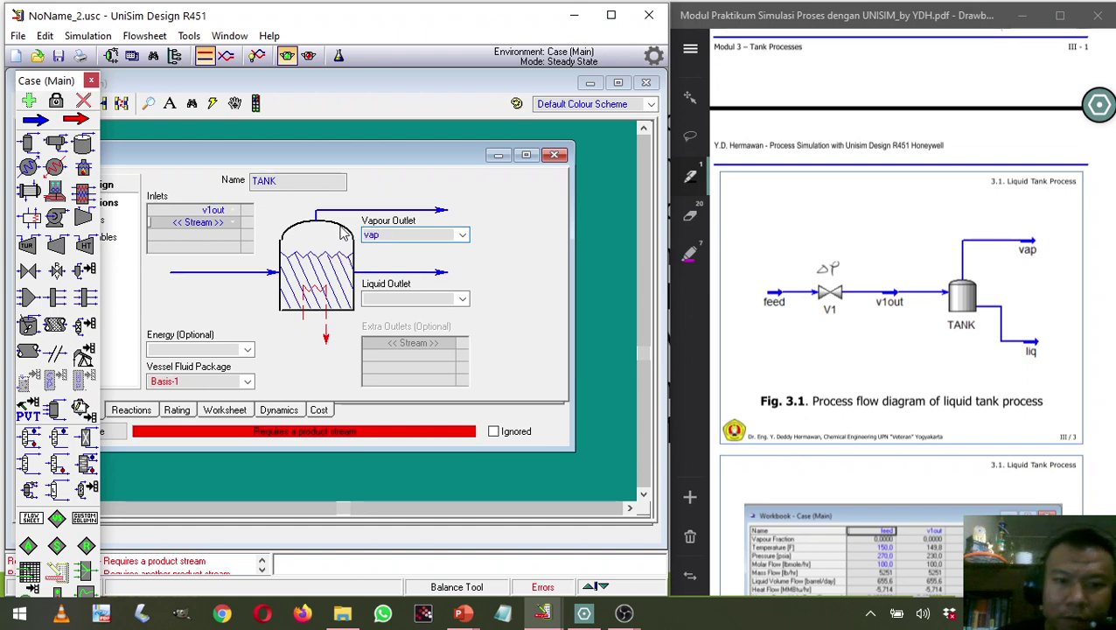
pyautogui.click(390, 299)
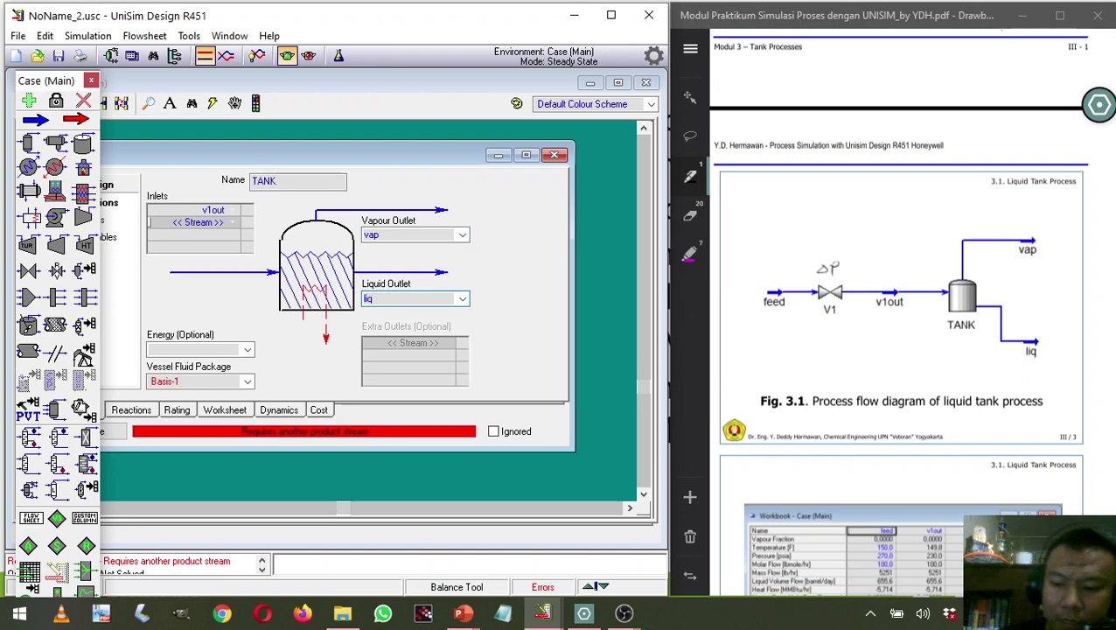
pyautogui.click(189, 348)
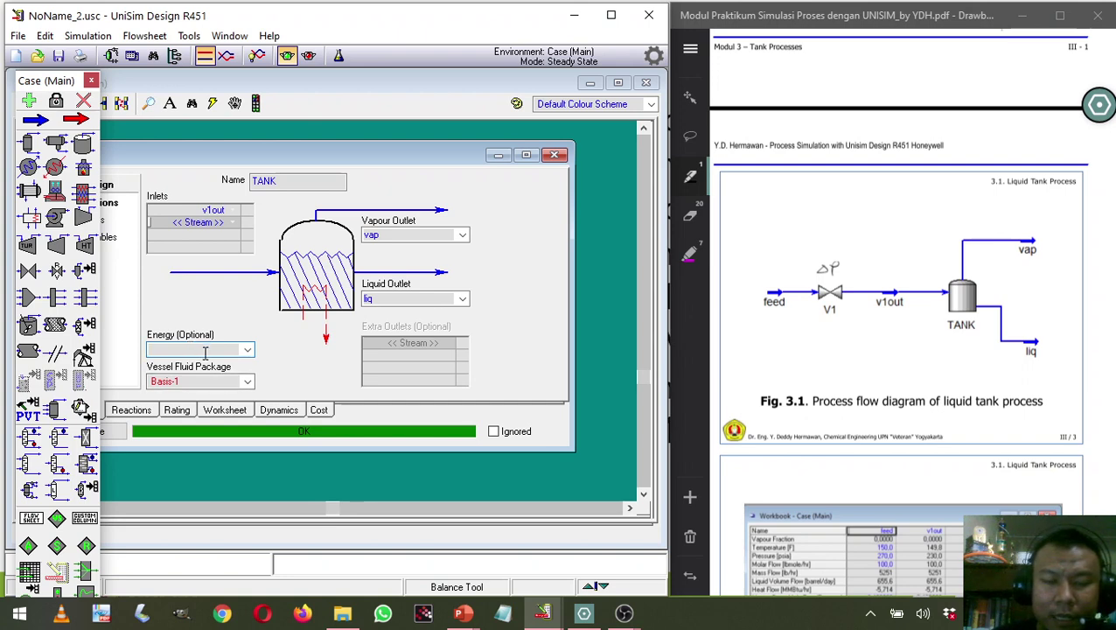
# Examine the conditions and composition of v1out, liq and vap in TANK's worksheet, and close the tank's properties.
pyautogui.moveTo(193, 165); pyautogui.dragTo(258, 163)
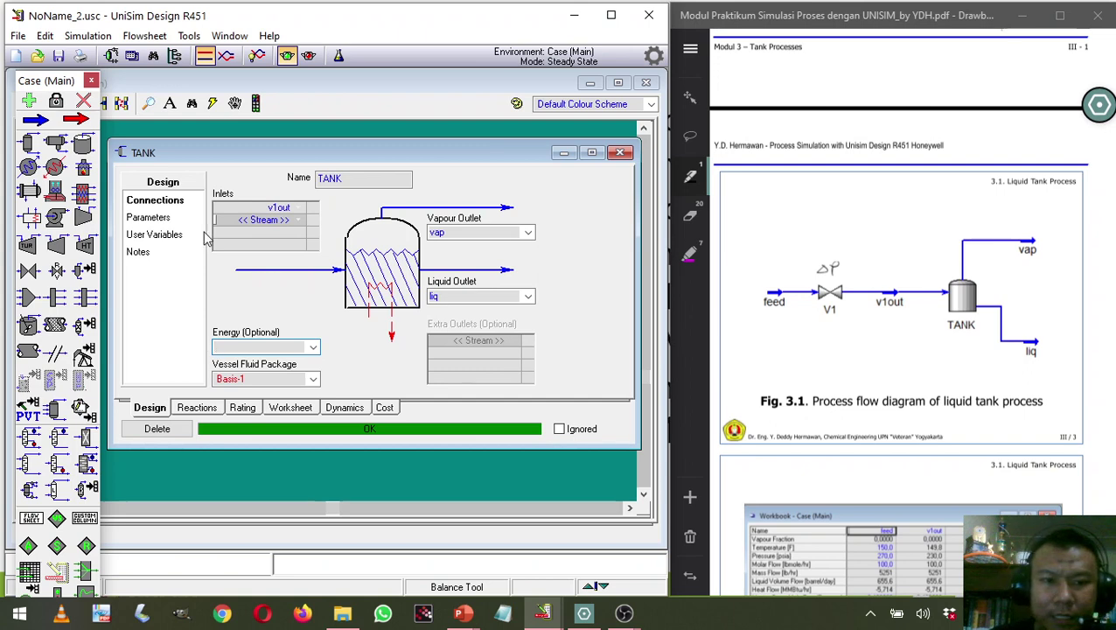
pyautogui.moveTo(224, 156); pyautogui.dragTo(221, 147)
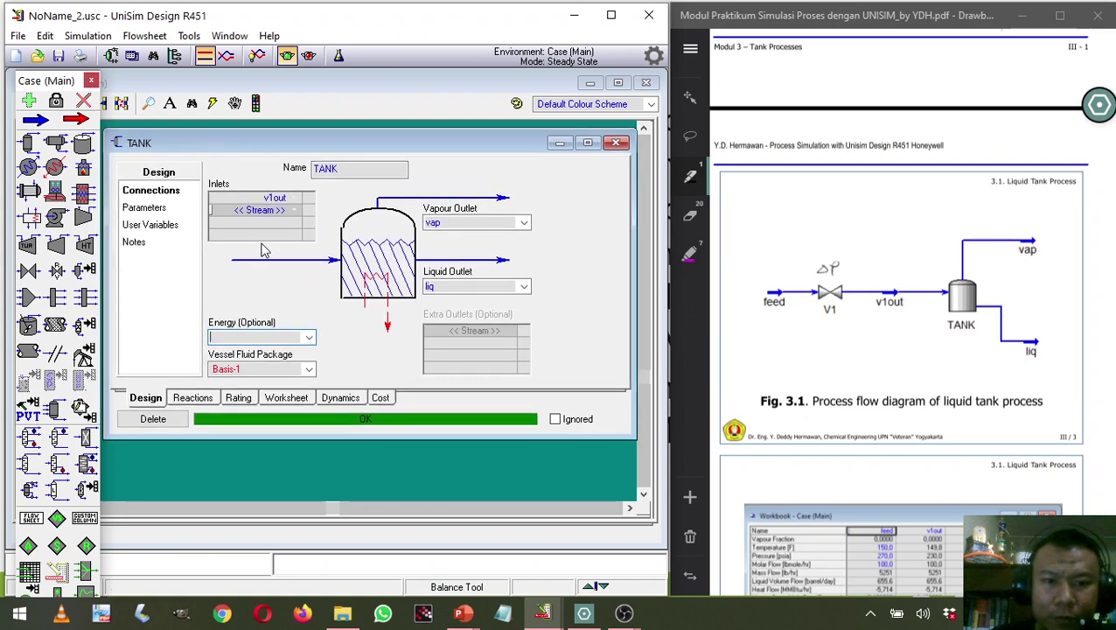
pyautogui.click(294, 399)
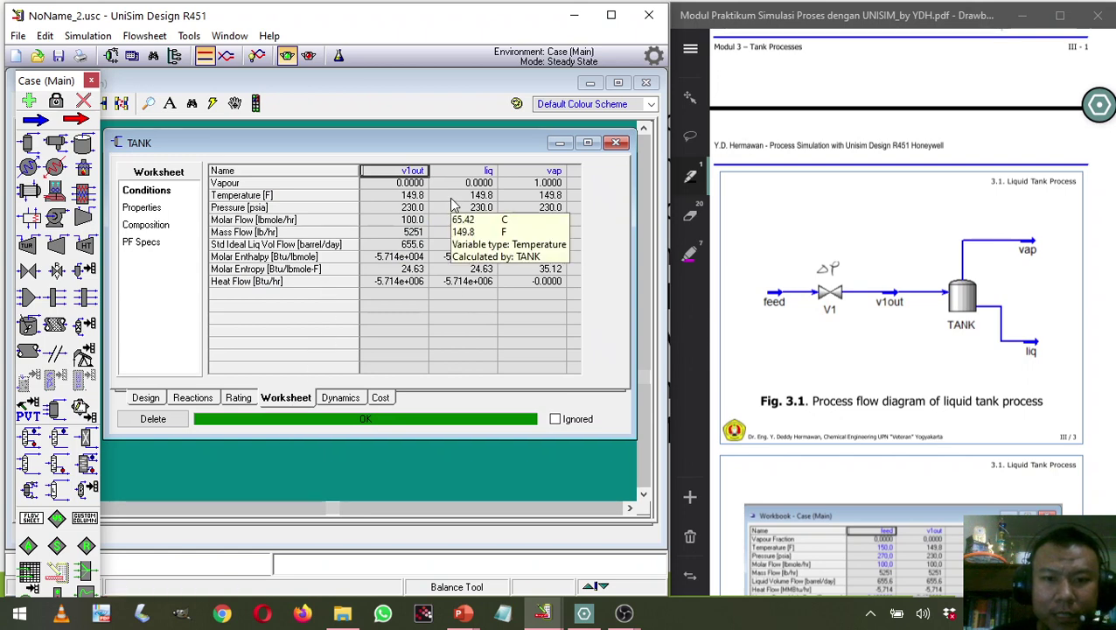
pyautogui.moveTo(369, 203)
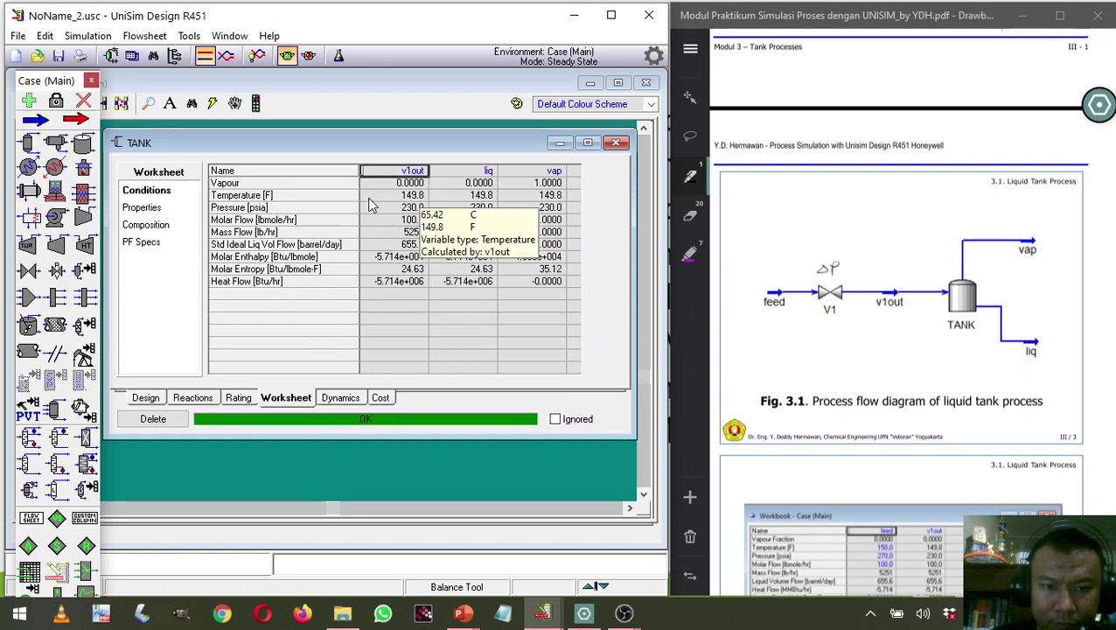
pyautogui.moveTo(415, 214)
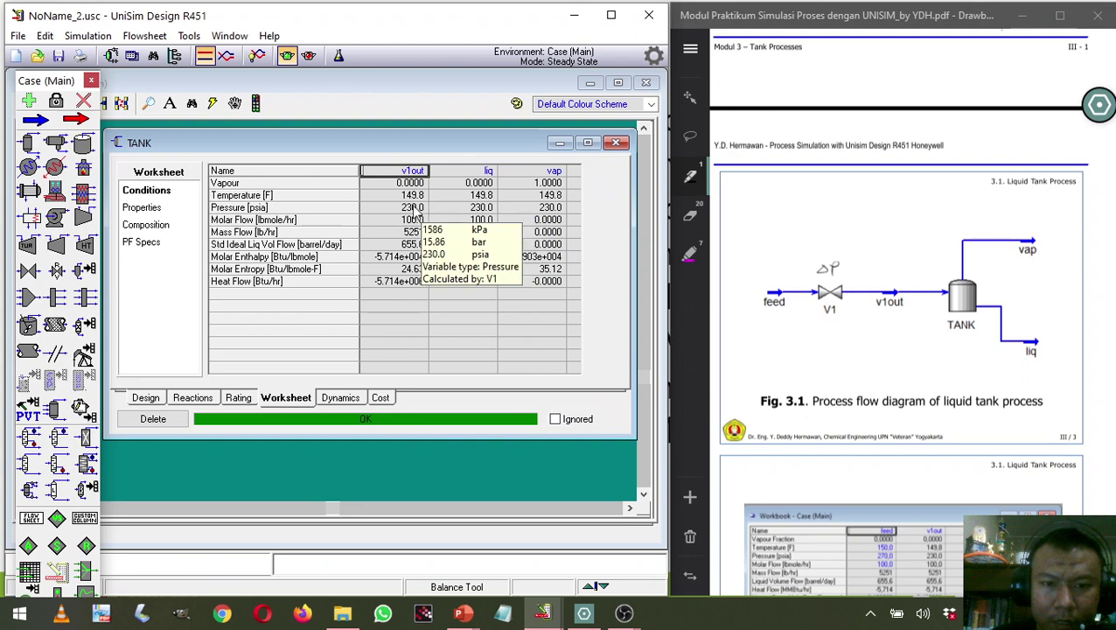
pyautogui.moveTo(414, 238)
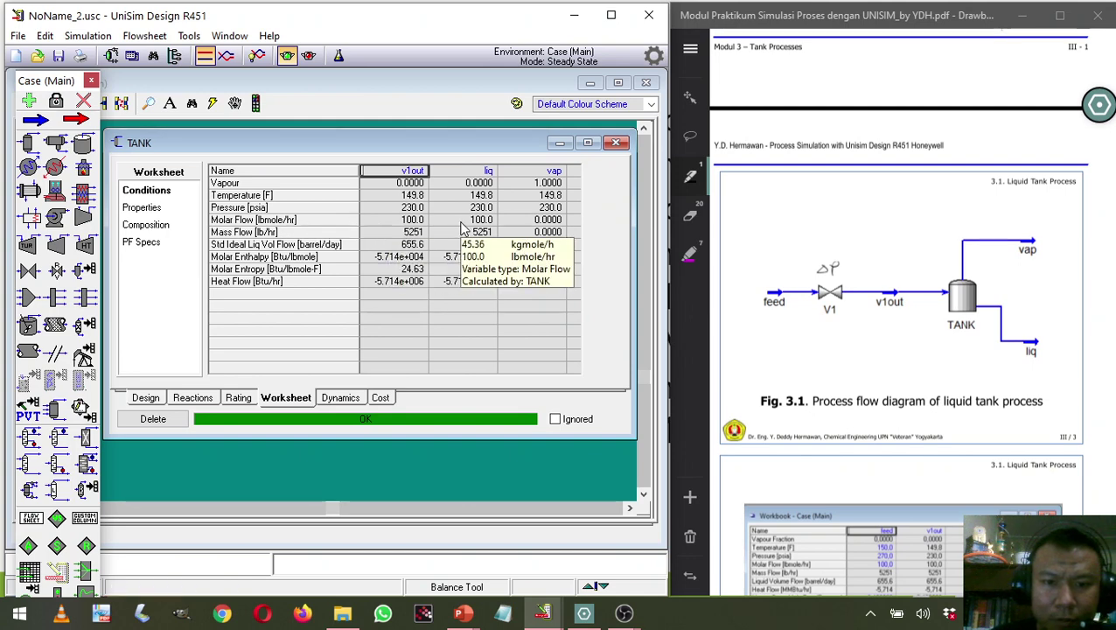
pyautogui.moveTo(518, 232)
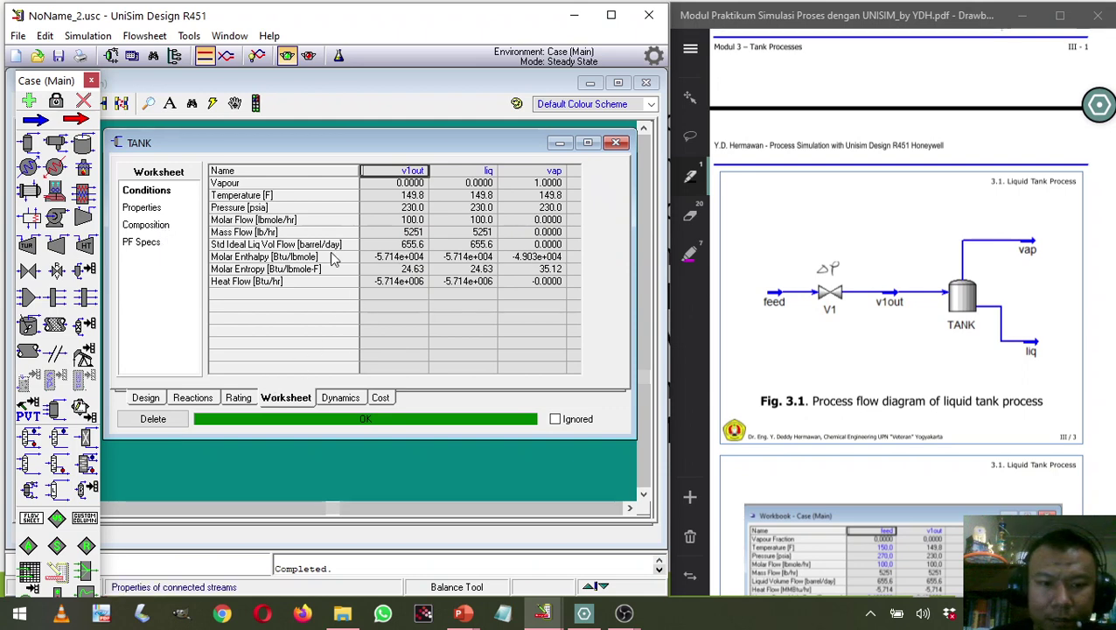
pyautogui.click(165, 226)
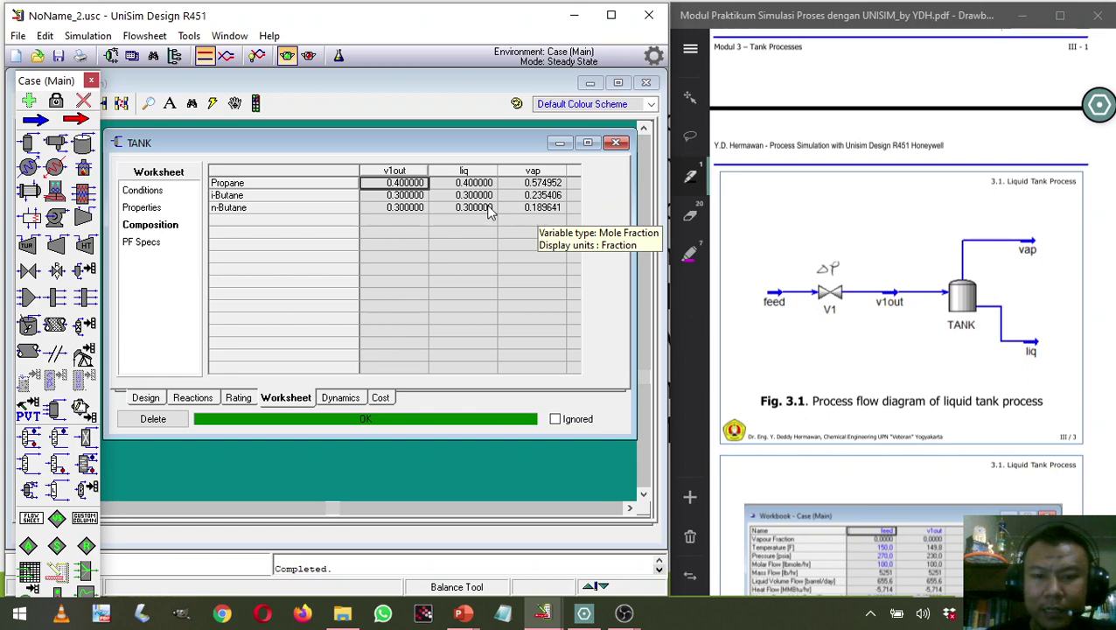
pyautogui.click(616, 142)
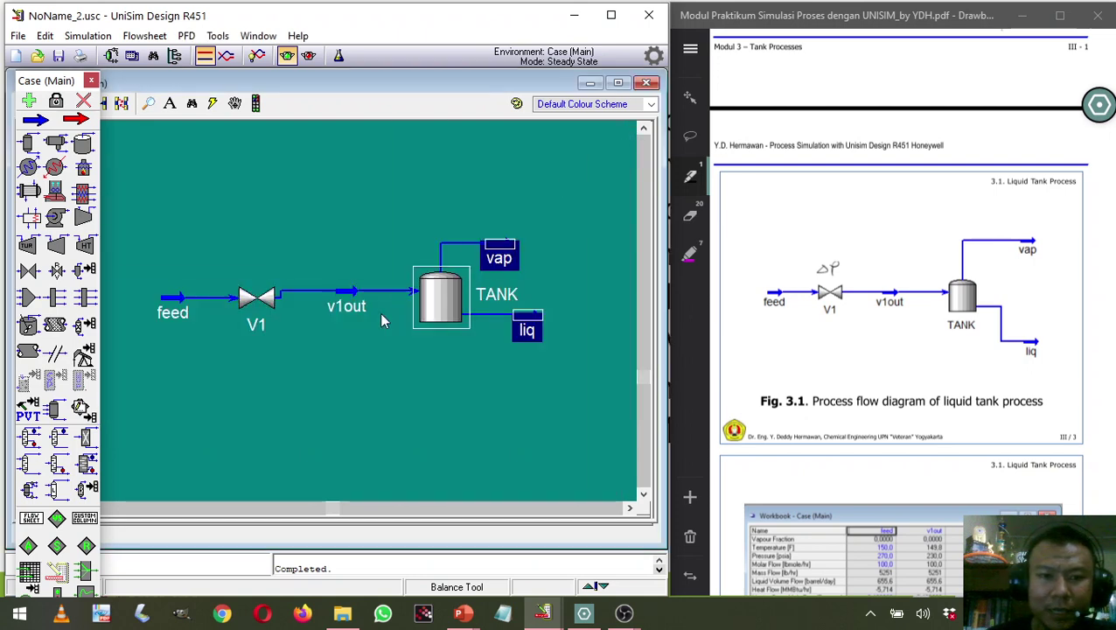
# Set valve V1's user-specified pressure drop to 170 psi and close its properties.
pyautogui.doubleClick(257, 301)
pyautogui.moveTo(242, 175); pyautogui.dragTo(295, 172)
pyautogui.click(192, 224)
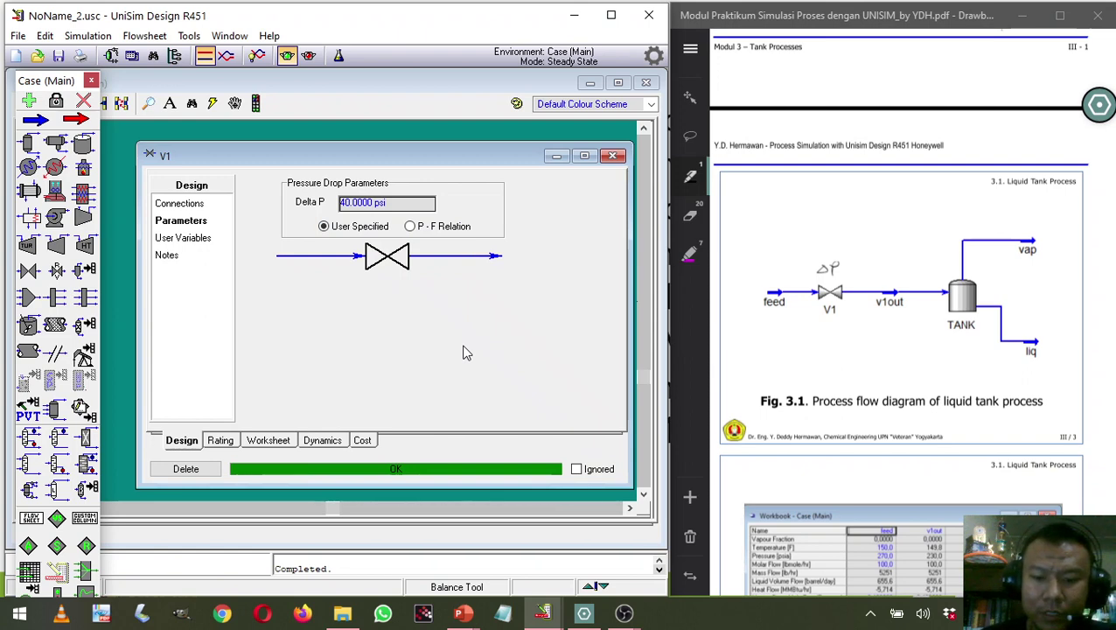
pyautogui.write('170')
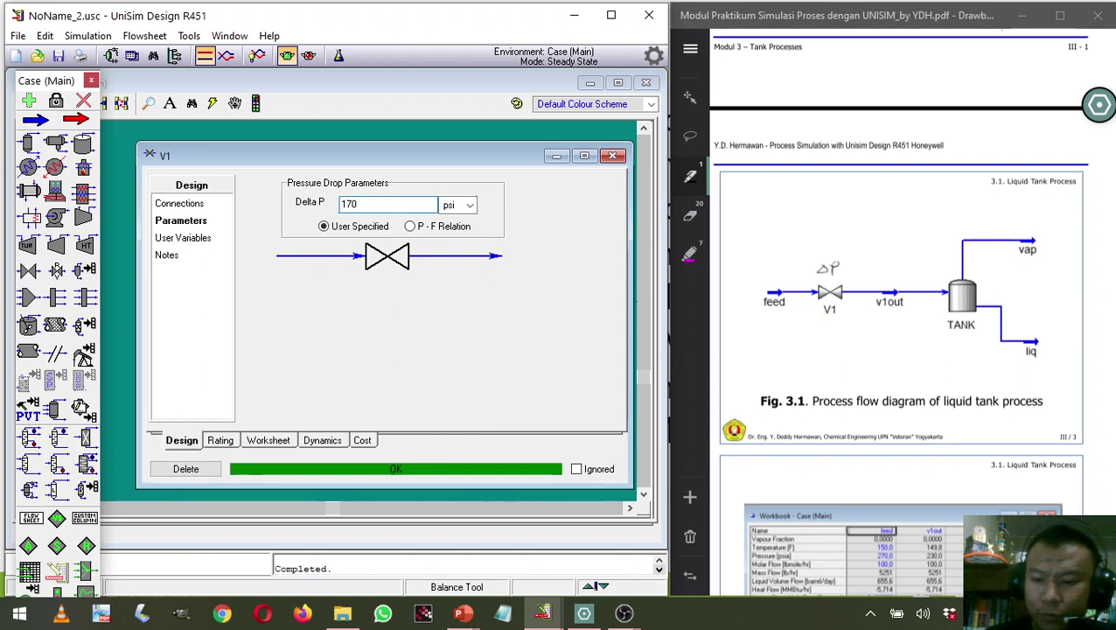
pyautogui.press('Return')
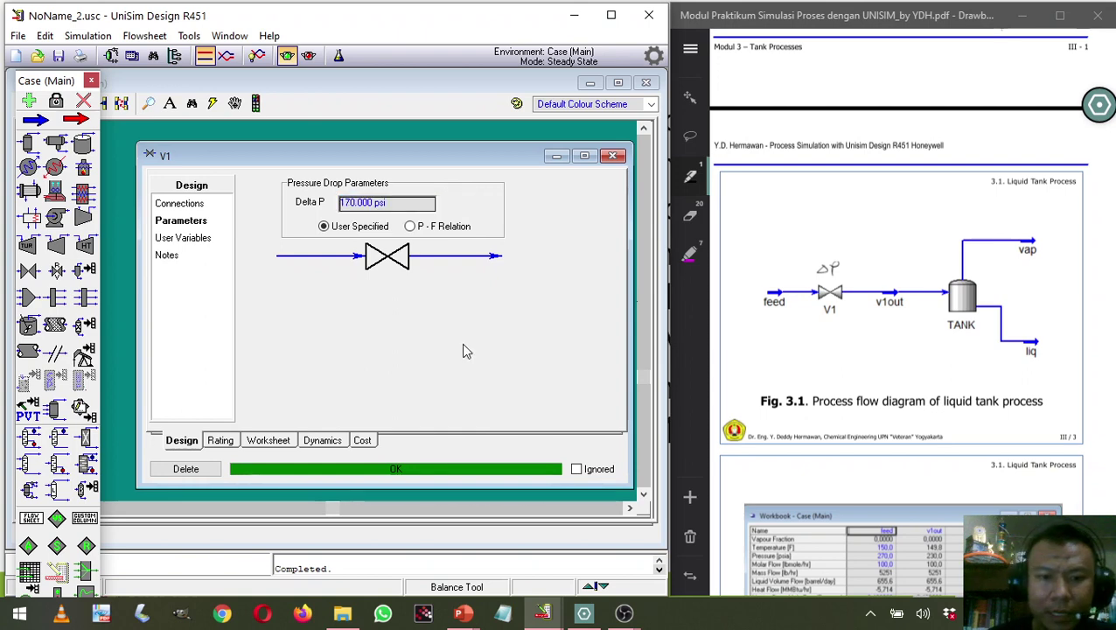
pyautogui.click(612, 156)
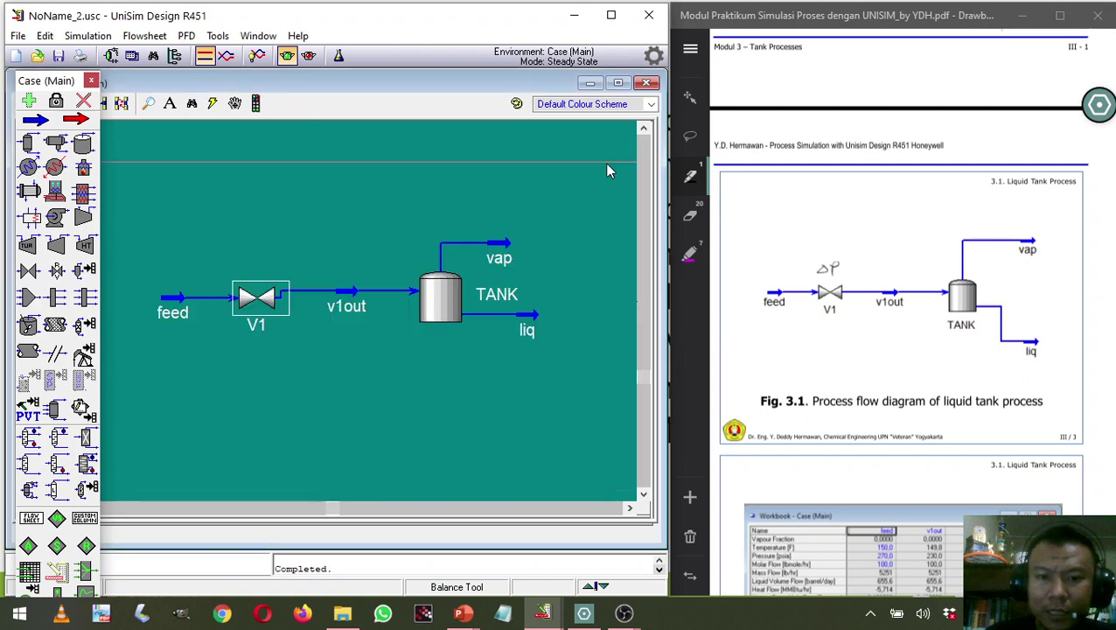
# Compare the flows, vapour fractions and compositions of TANK's connected streams at the increased valve pressure drop.
pyautogui.moveTo(504, 247)
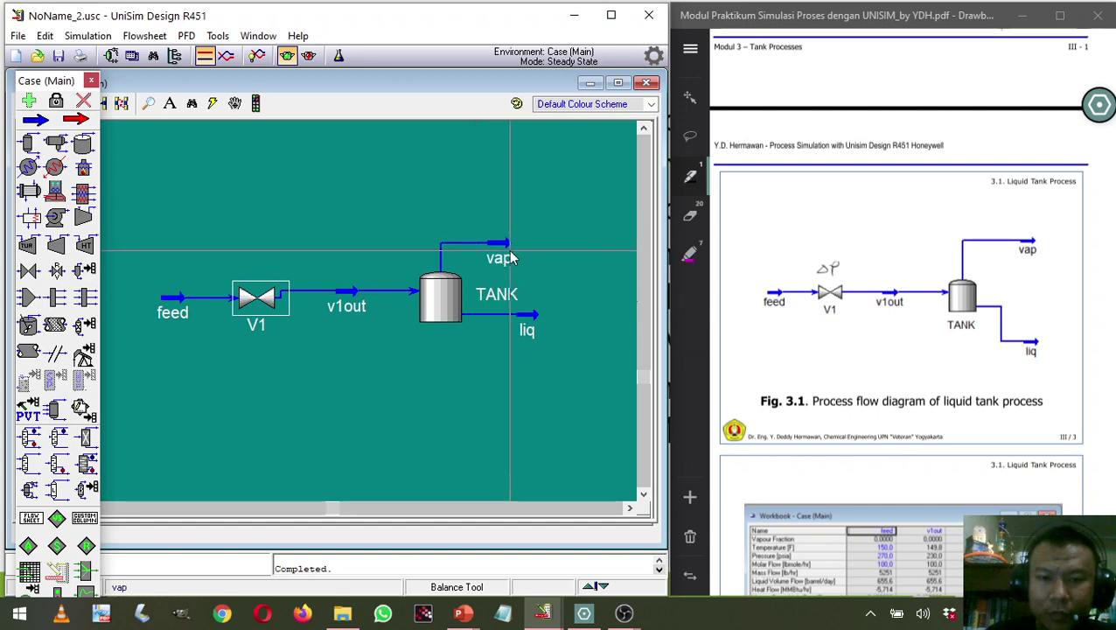
pyautogui.doubleClick(443, 311)
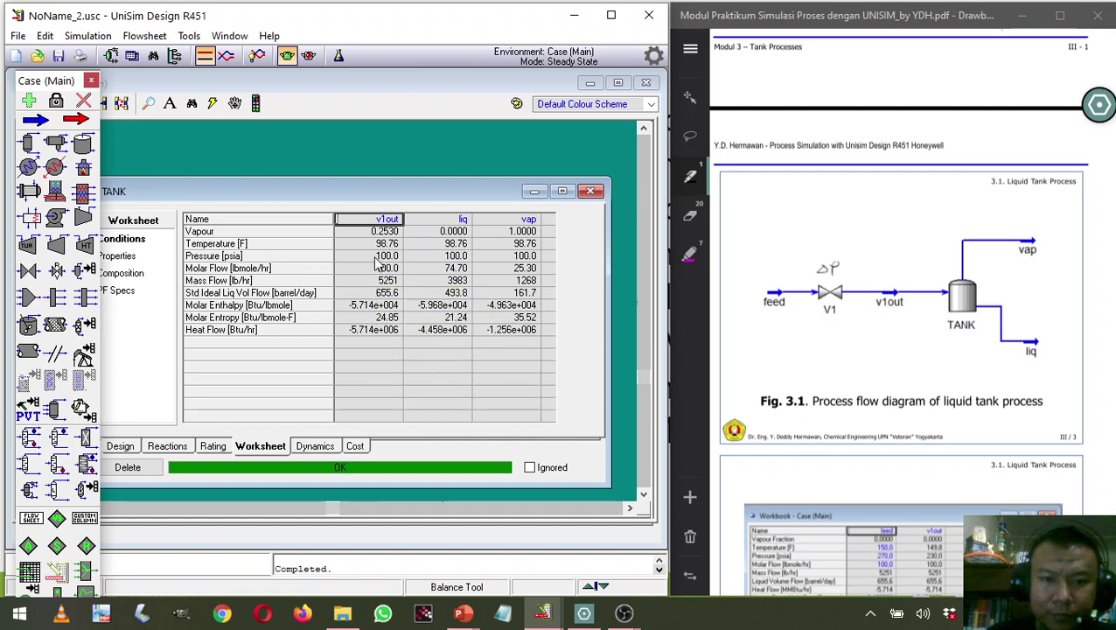
pyautogui.moveTo(377, 261)
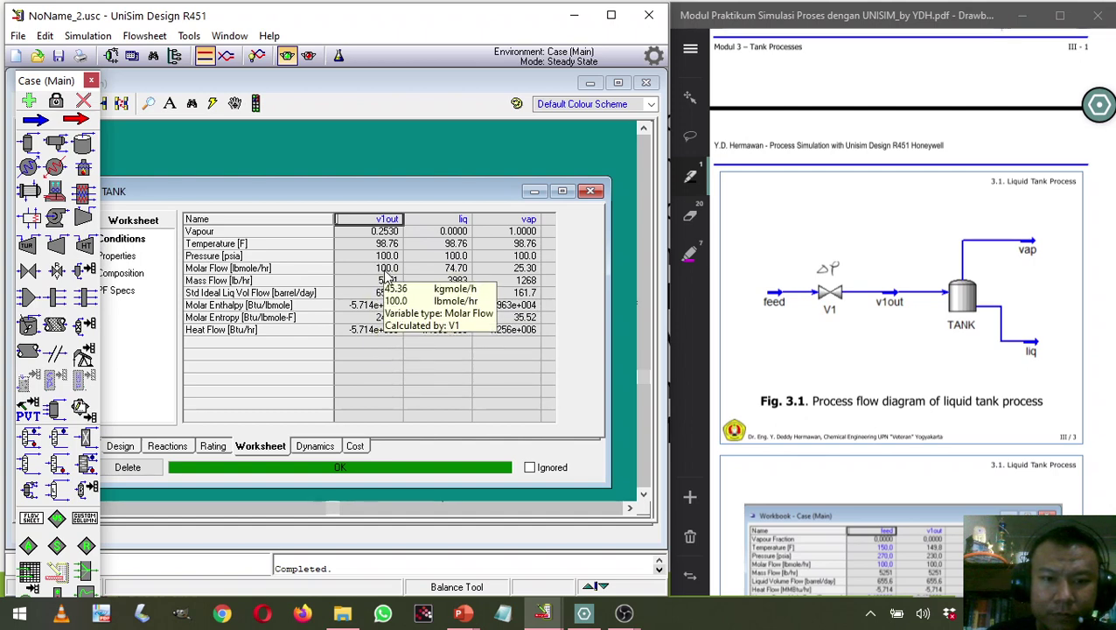
pyautogui.moveTo(435, 274)
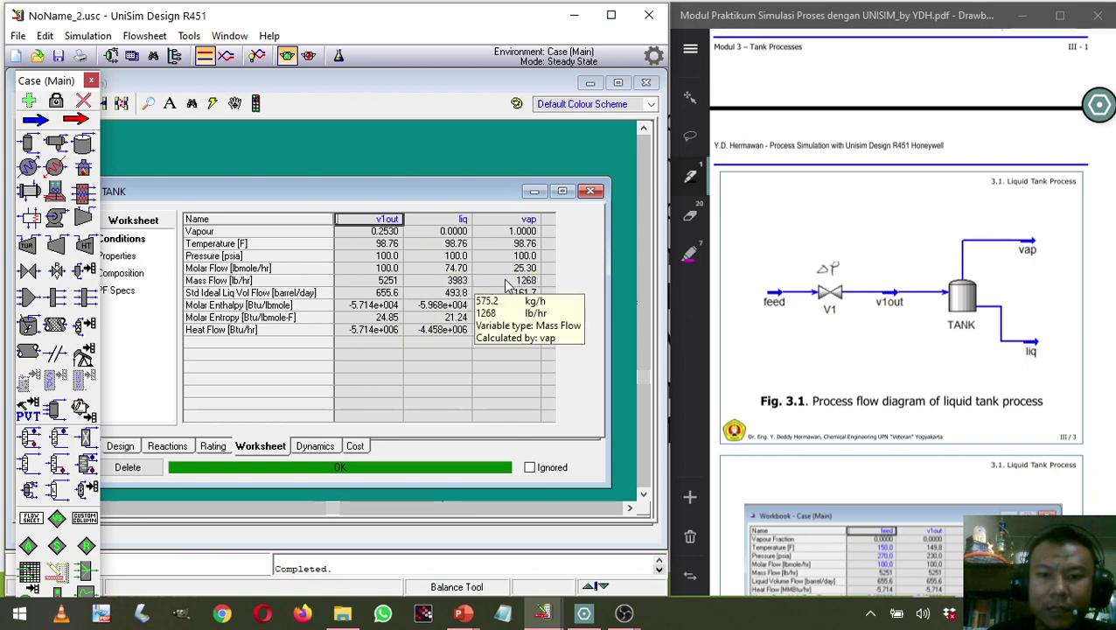
pyautogui.moveTo(529, 278)
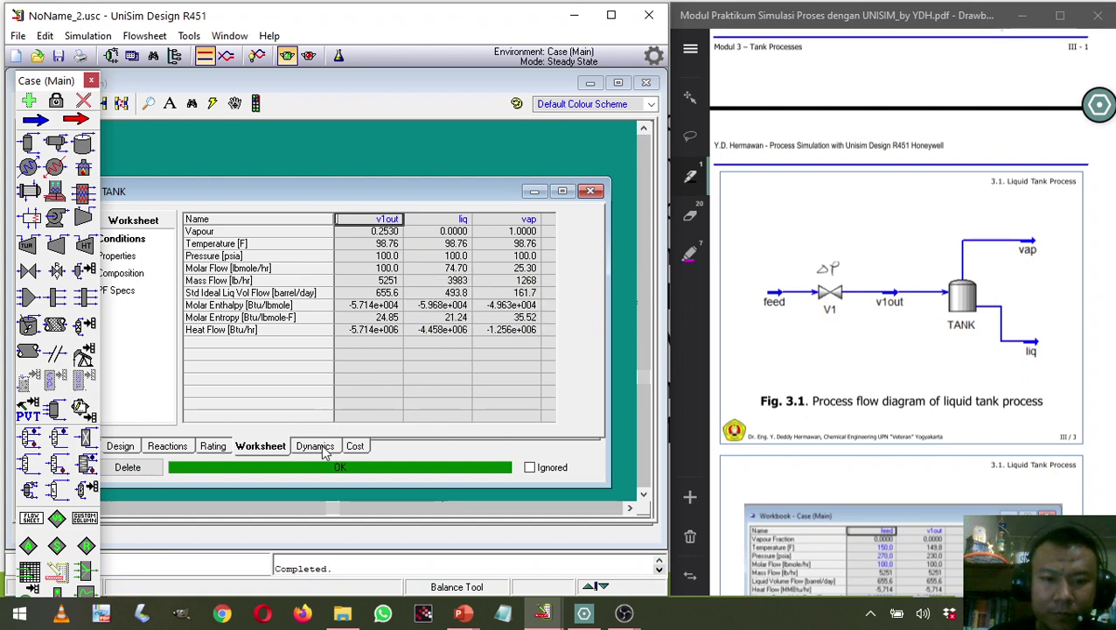
pyautogui.click(123, 275)
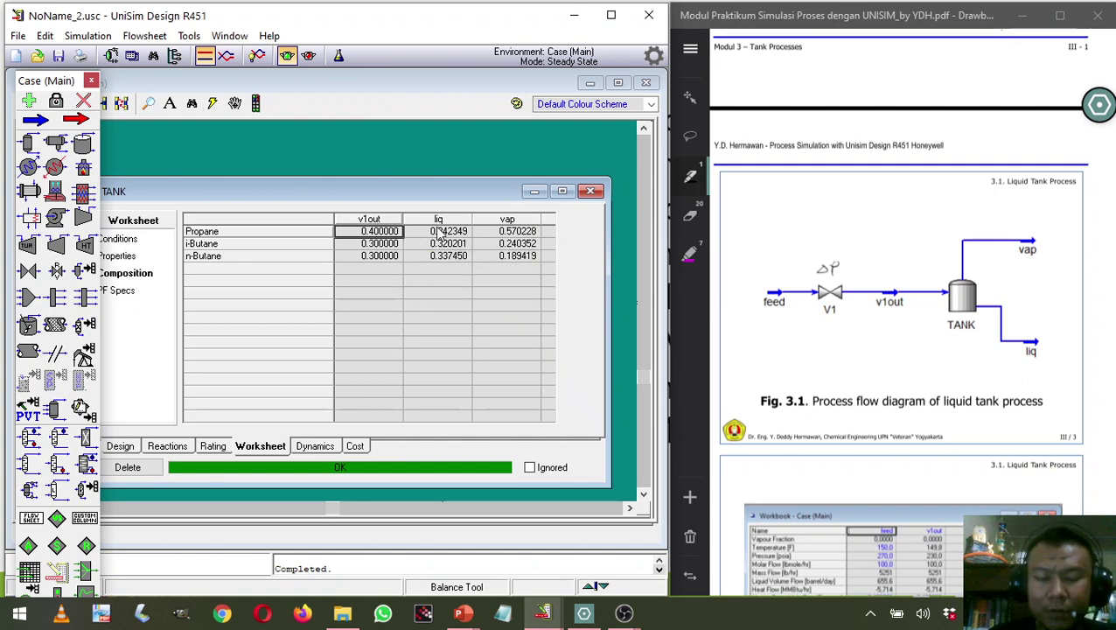
pyautogui.click(591, 192)
# Restore valve V1's pressure drop to 40 psi and close its properties.
pyautogui.doubleClick(272, 298)
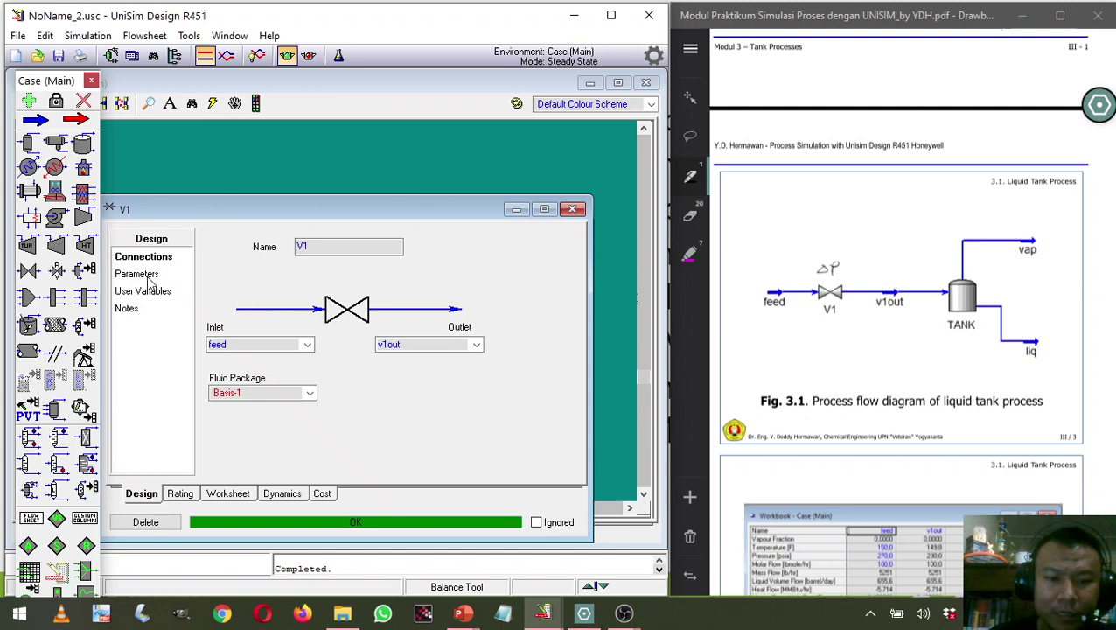
pyautogui.click(139, 274)
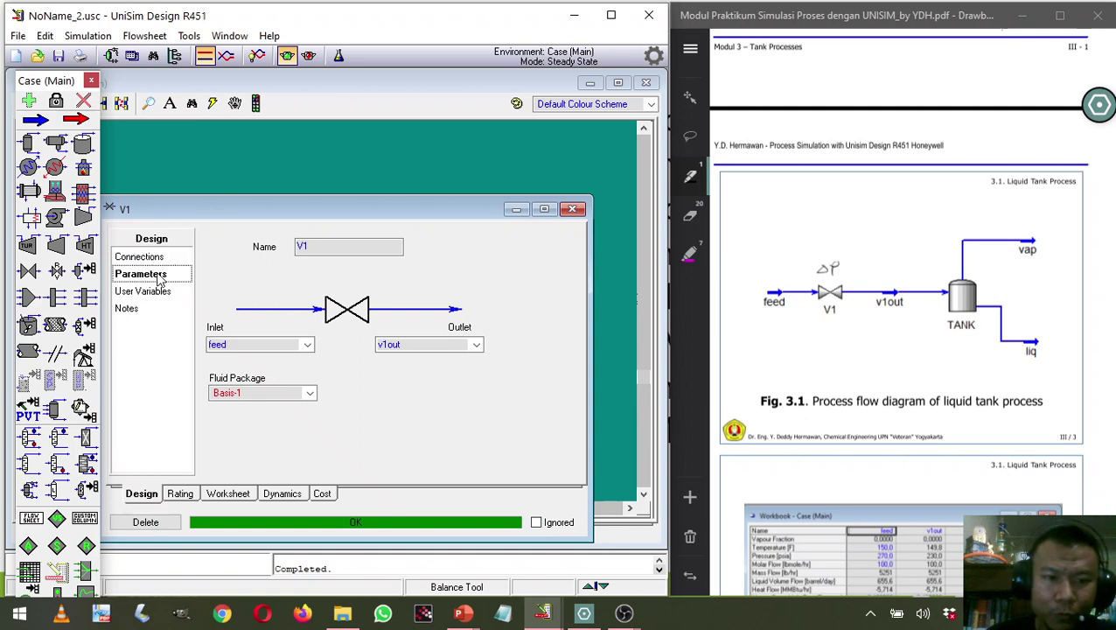
pyautogui.moveTo(328, 262)
pyautogui.write('40')
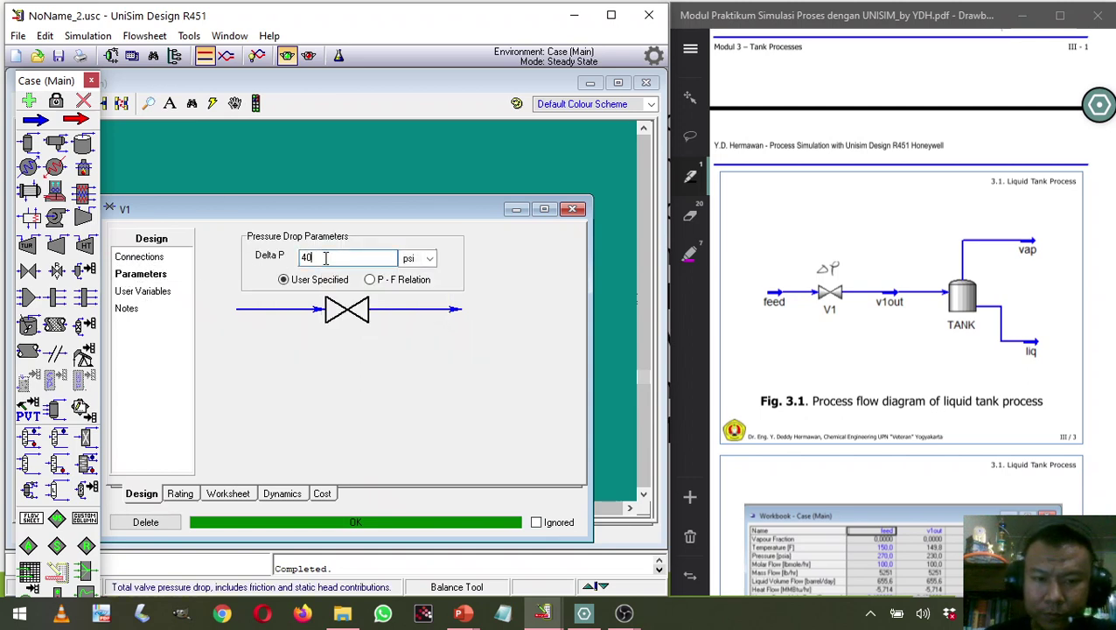
pyautogui.press('Return')
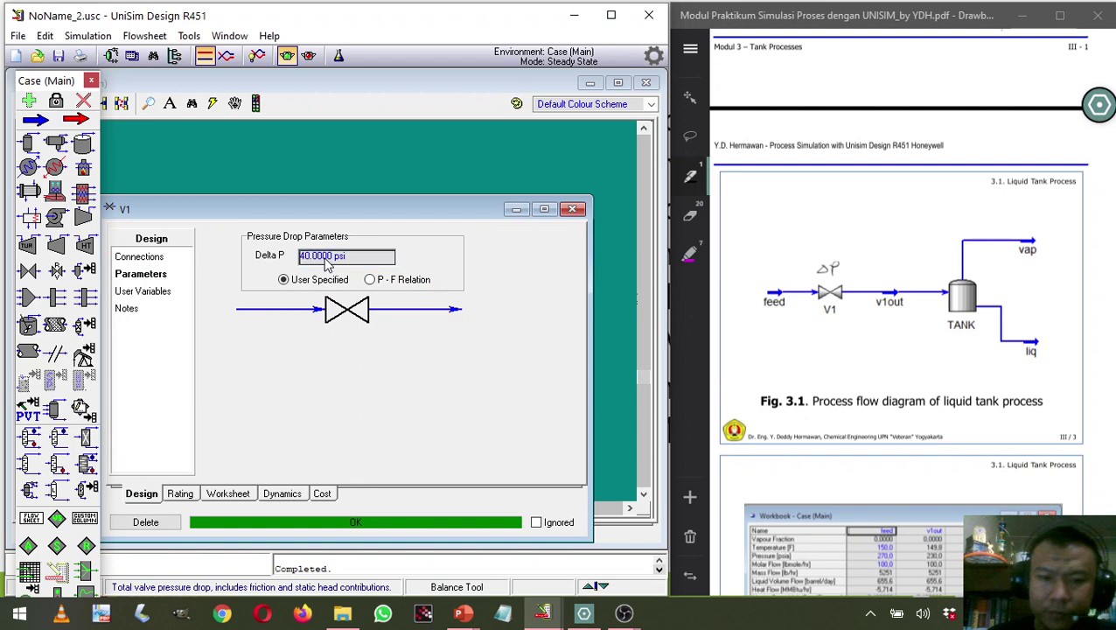
pyautogui.click(572, 208)
# Attach an energy stream named Qtank to TANK and check the given tank conditions in the module PDF.
pyautogui.doubleClick(444, 315)
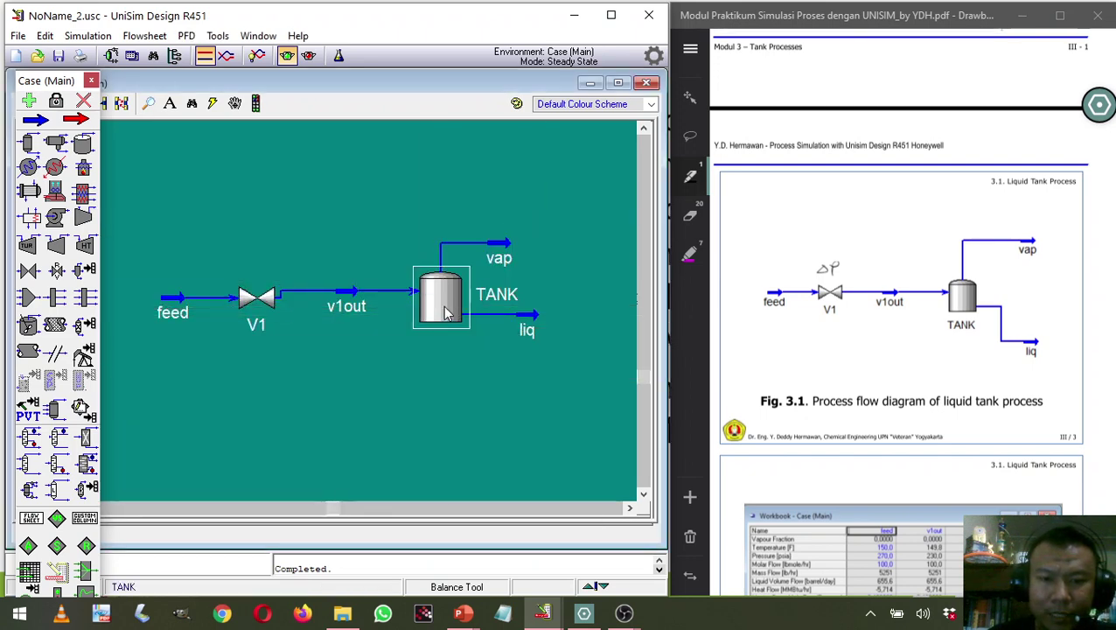
pyautogui.click(160, 483)
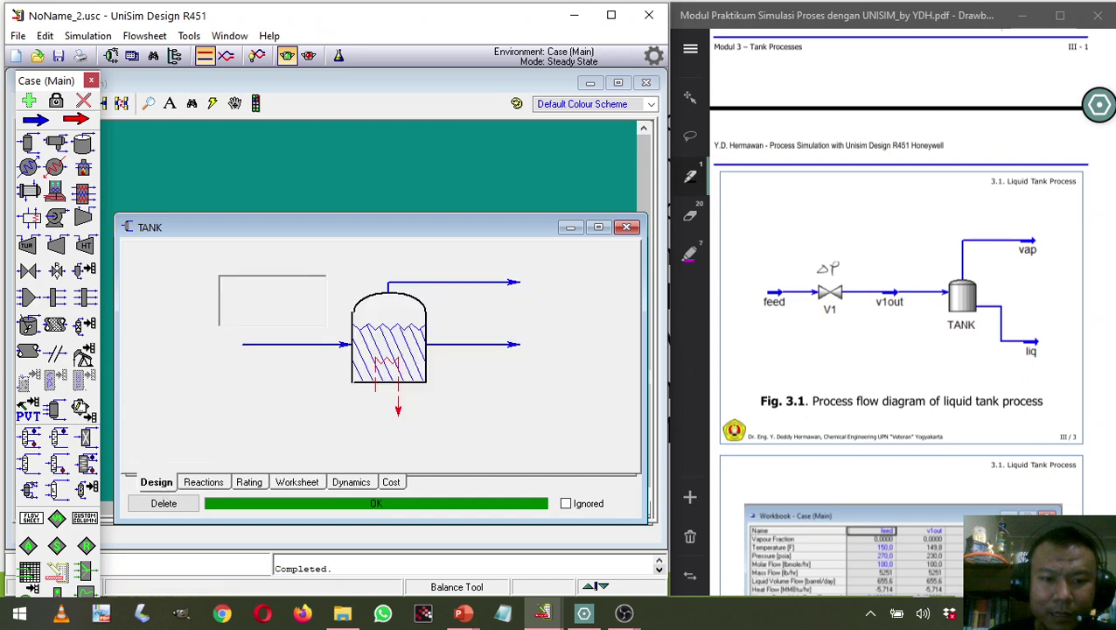
pyautogui.click(280, 420)
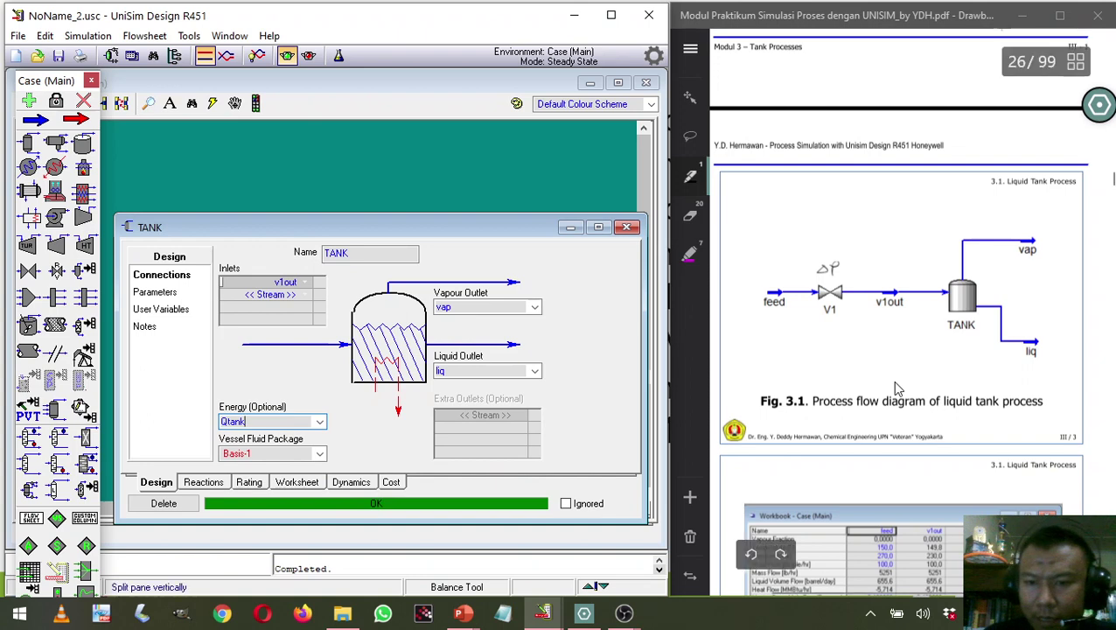
pyautogui.scroll(5, 884, 442)
pyautogui.scroll(-5, 884, 442)
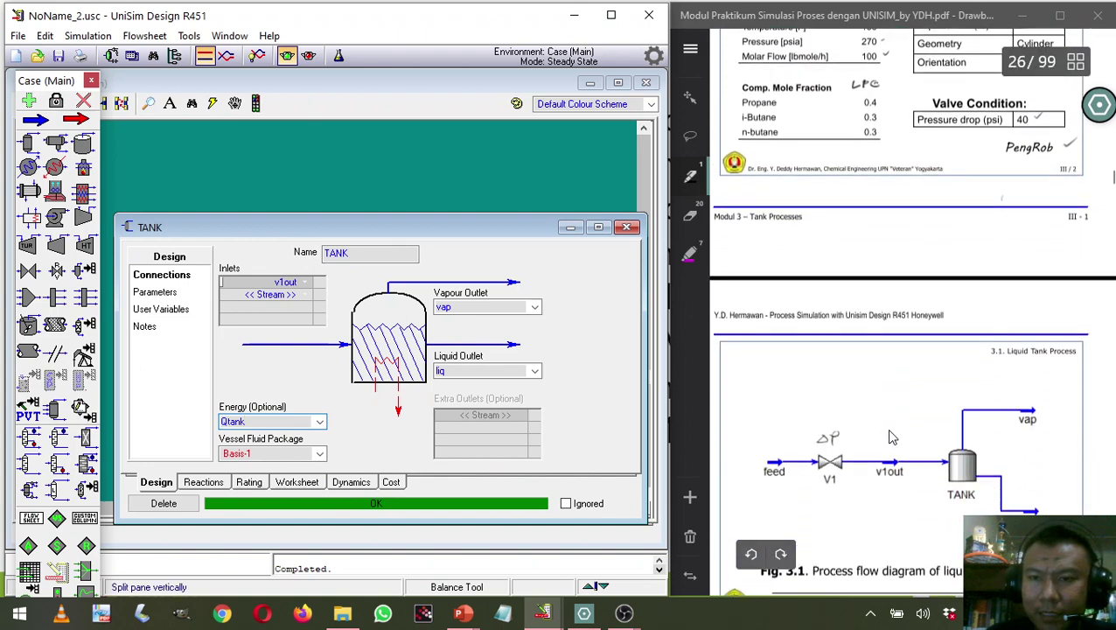
pyautogui.scroll(1, 891, 437)
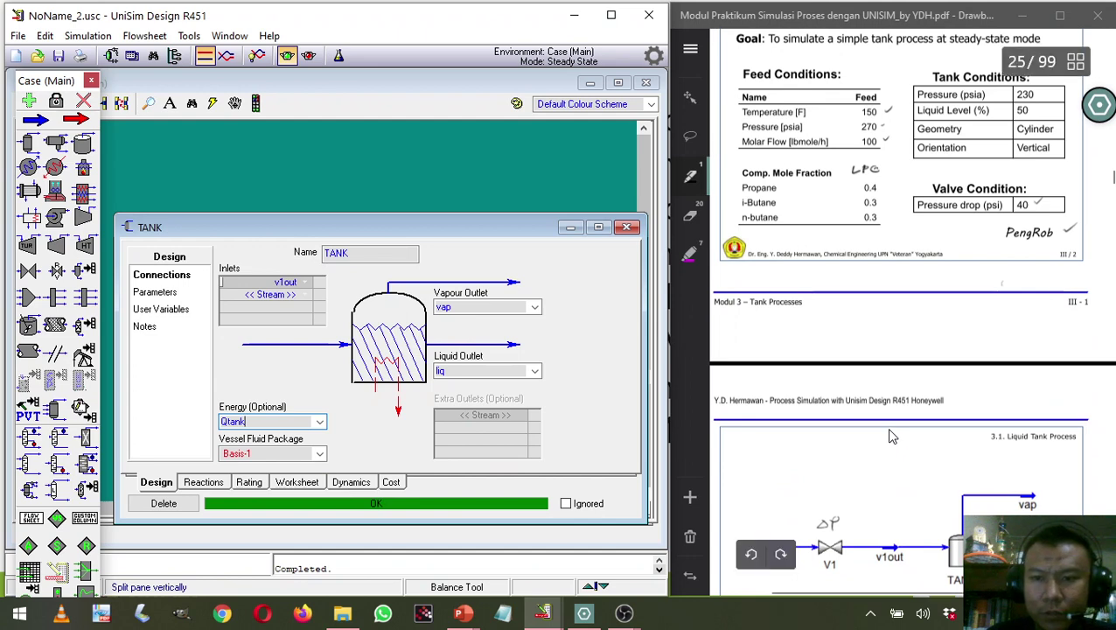
# Set the liq stream's temperature to 200 F in TANK's worksheet and check the heat flow of Qtank.
pyautogui.click(291, 484)
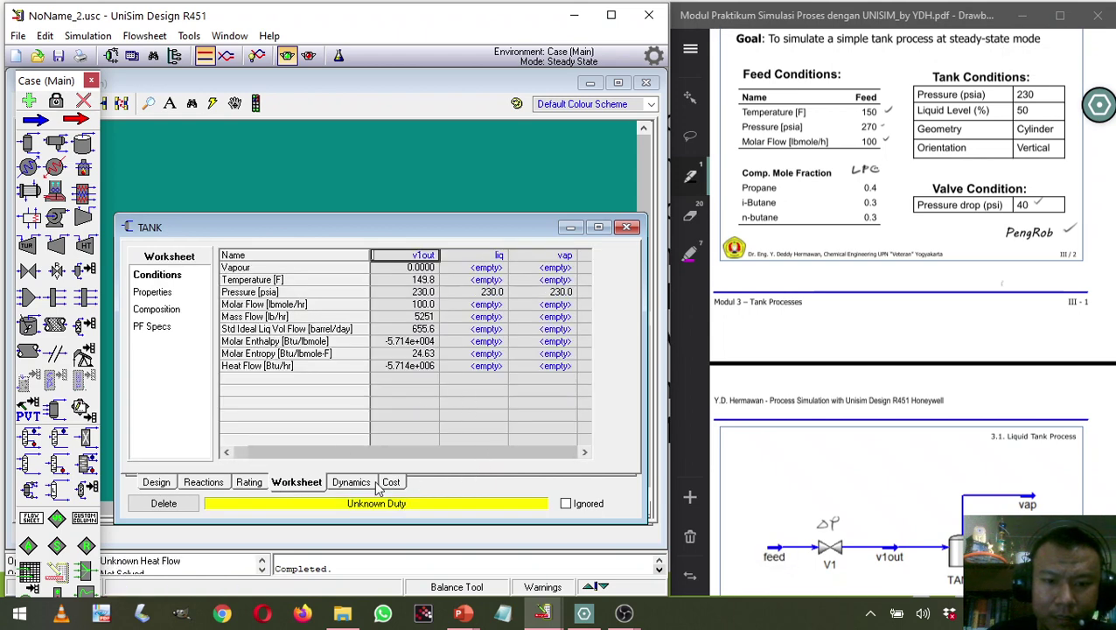
pyautogui.click(584, 453)
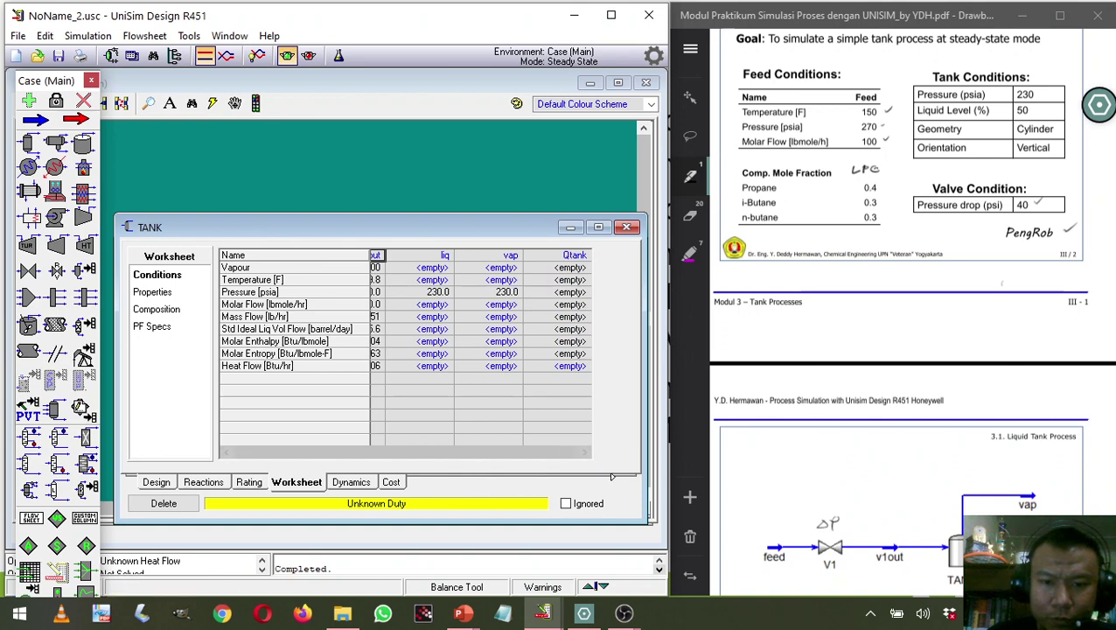
pyautogui.click(227, 452)
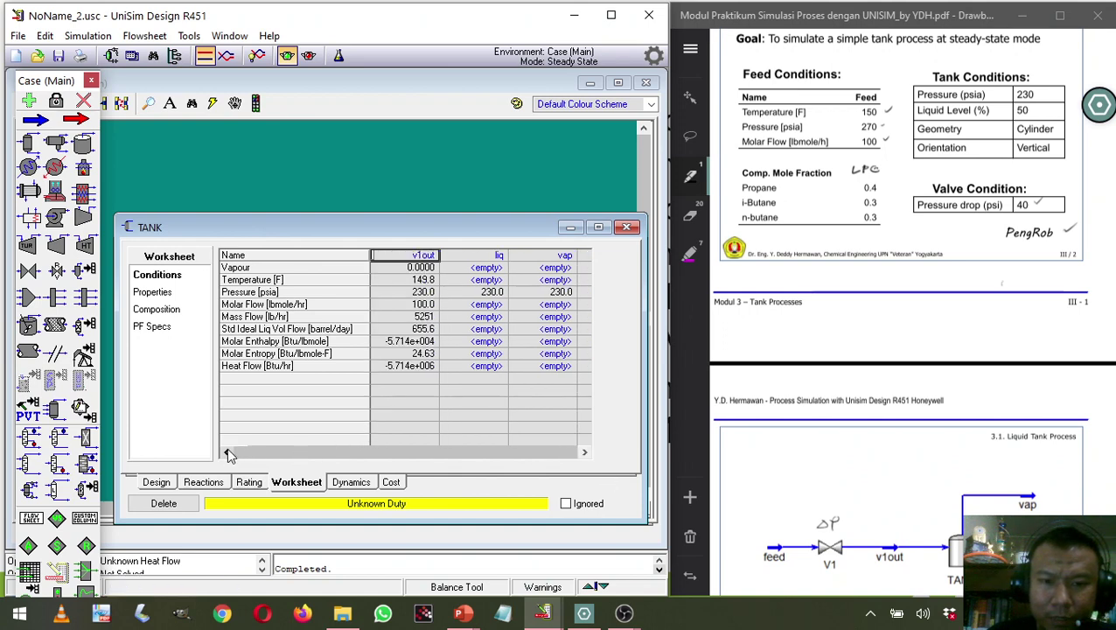
pyautogui.click(492, 281)
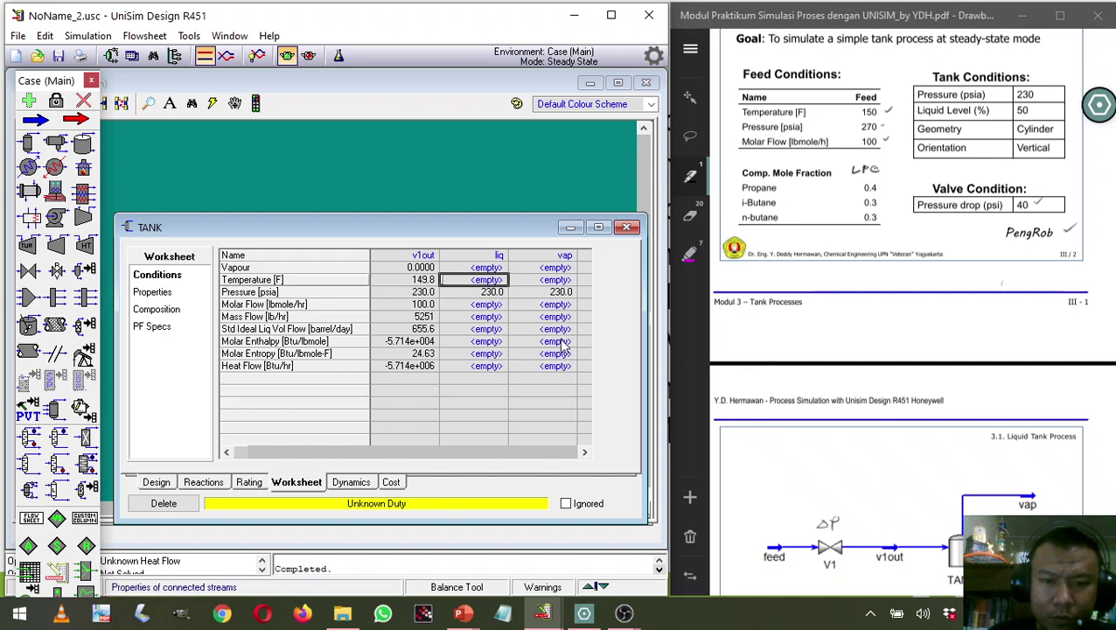
pyautogui.write('200')
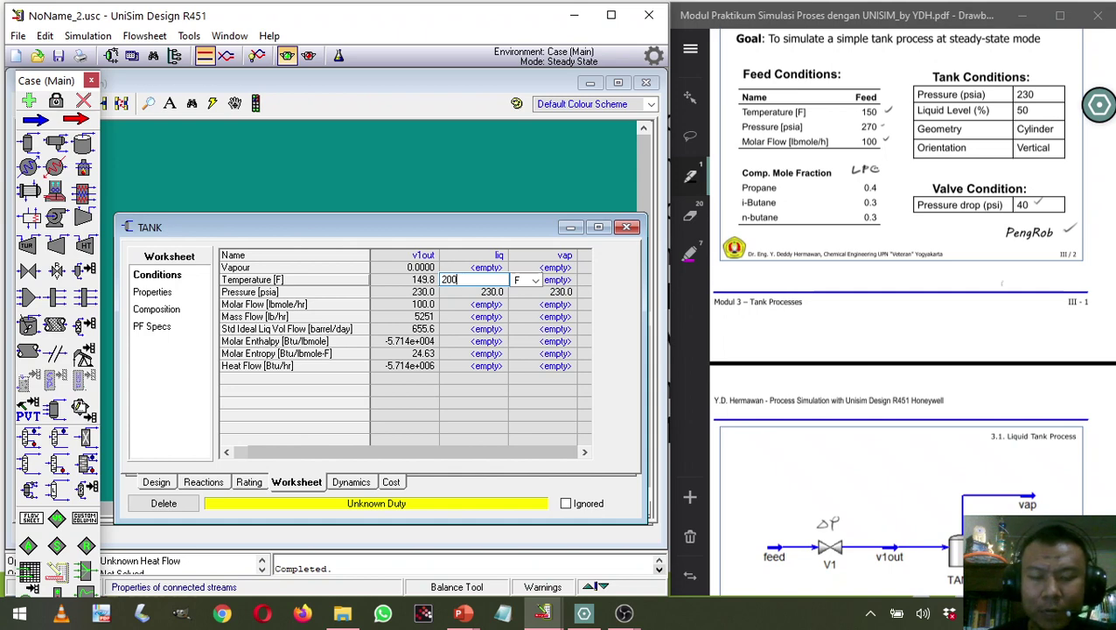
pyautogui.press('Return')
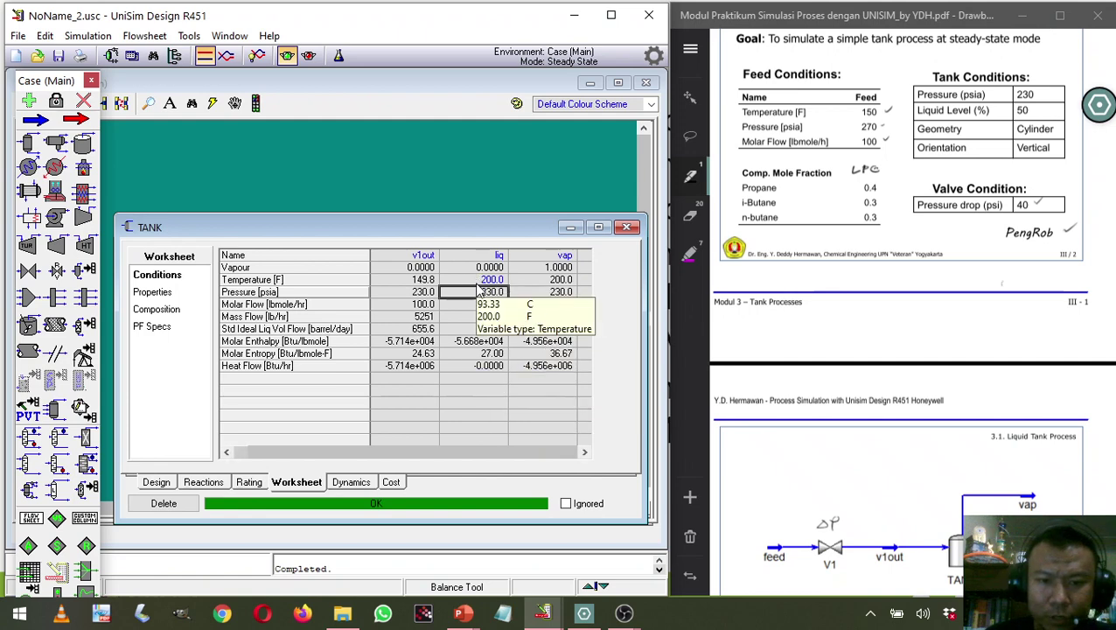
pyautogui.click(584, 453)
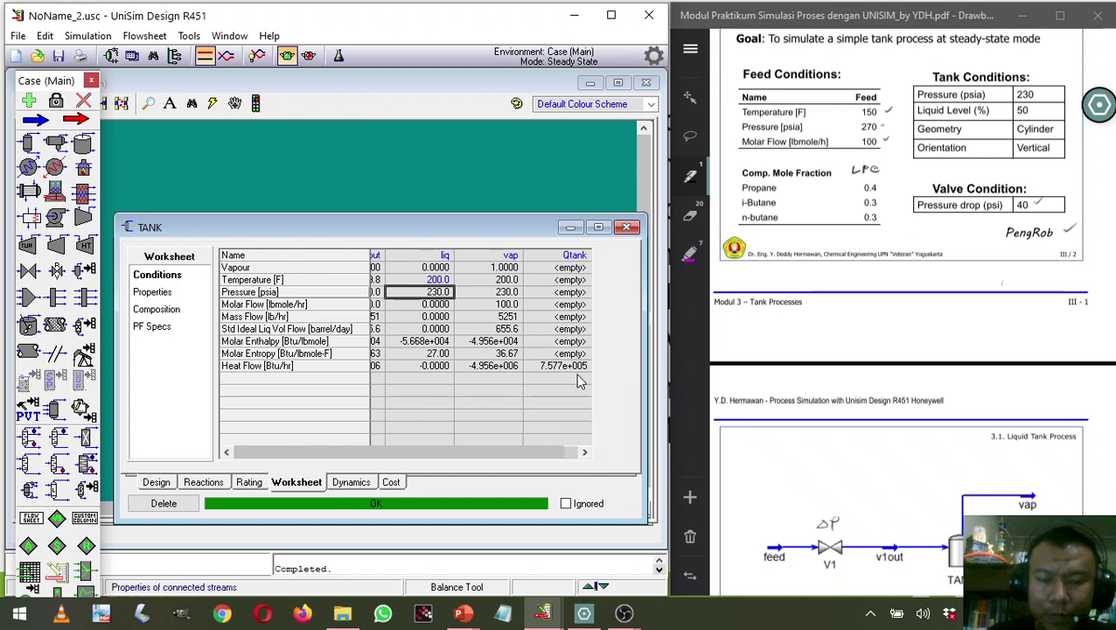
# Examine the compositions and conditions of TANK's inlet, outlet and energy streams at the 200 F liq temperature.
pyautogui.moveTo(586, 367)
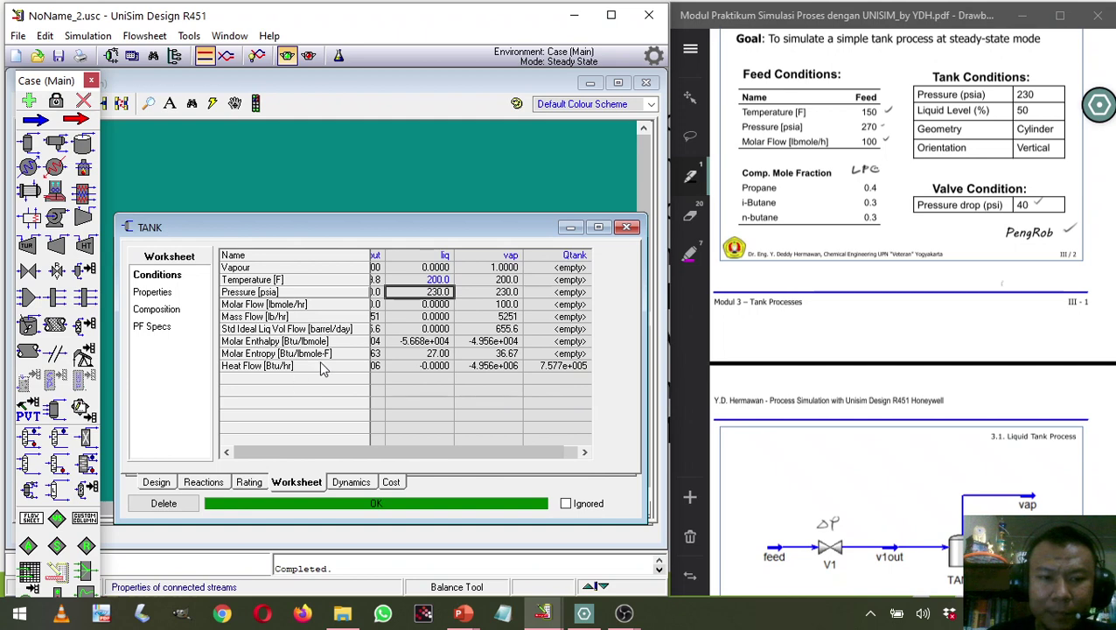
pyautogui.click(157, 314)
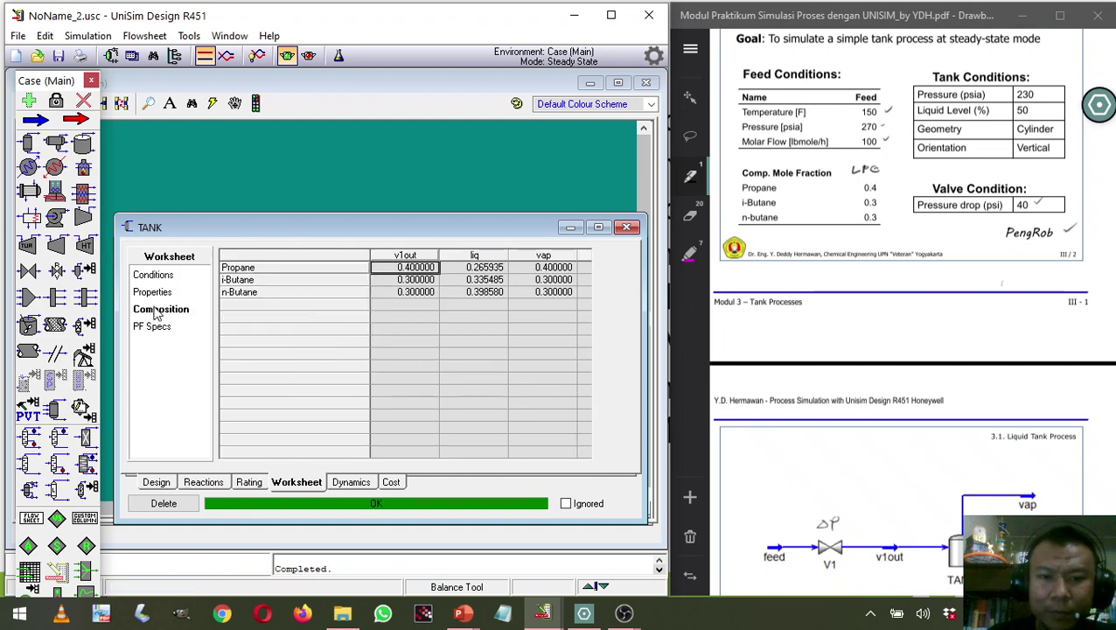
pyautogui.click(169, 277)
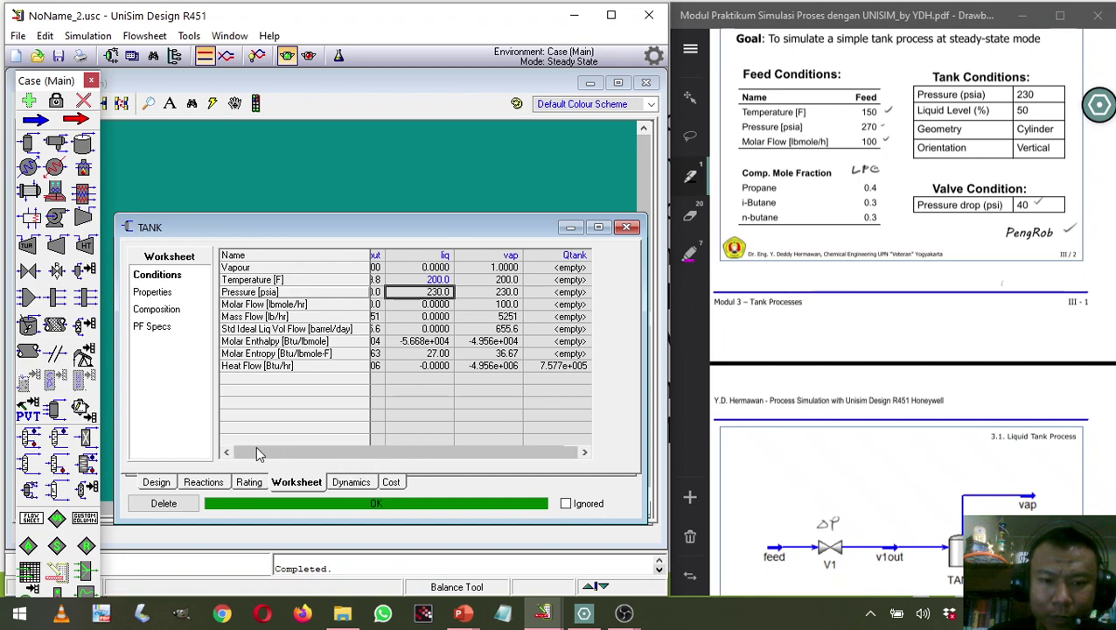
pyautogui.click(227, 453)
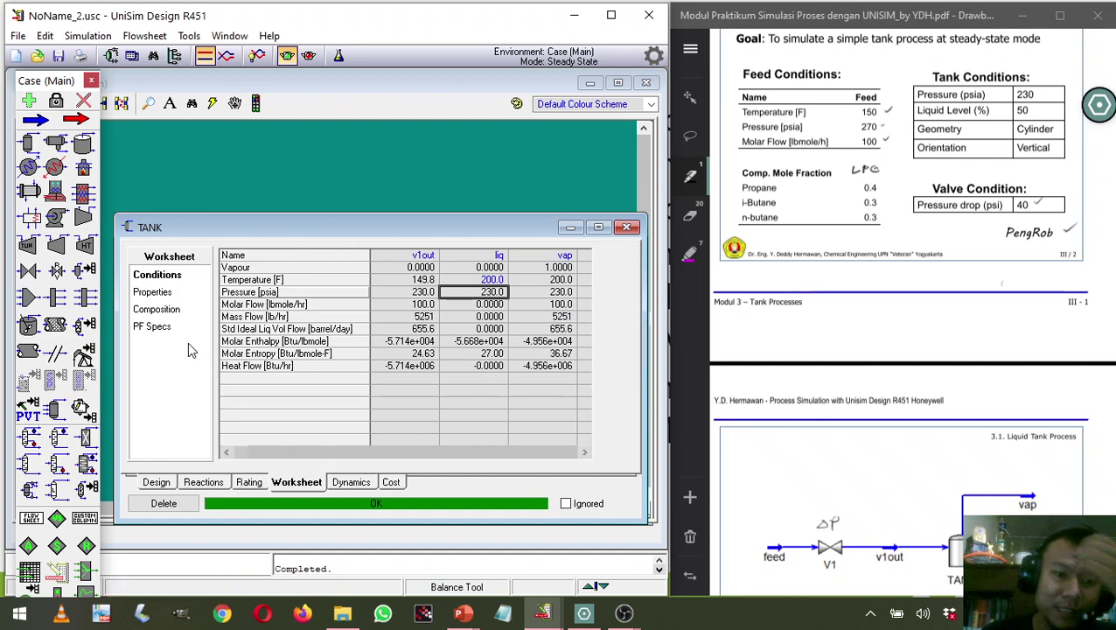
pyautogui.moveTo(549, 306)
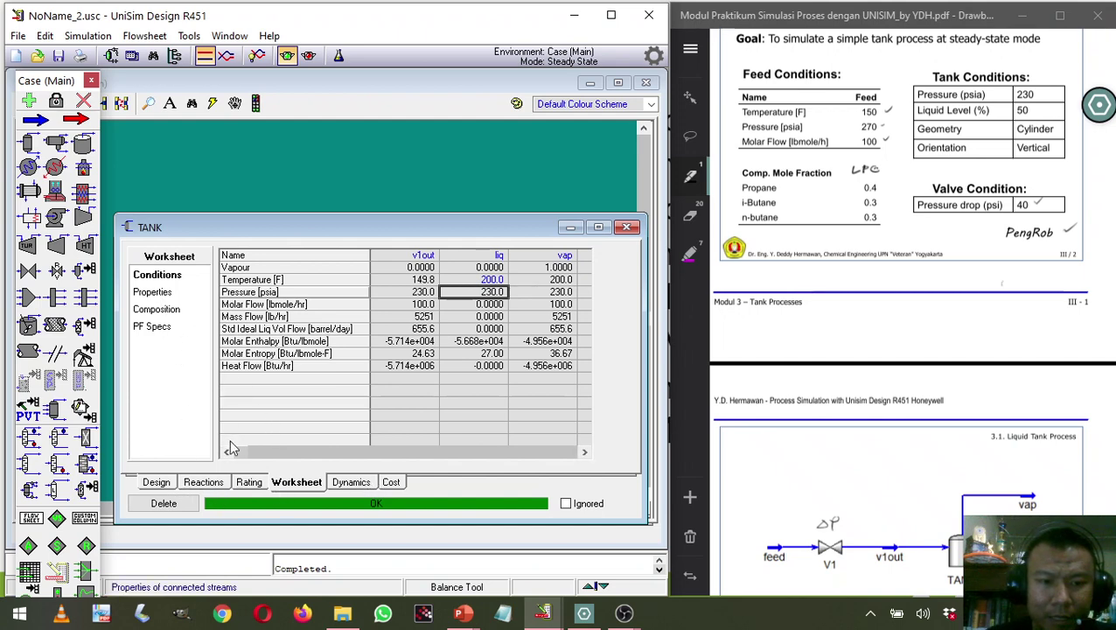
# Try liq stream temperatures of 180 F and 160 F in TANK's worksheet to compare the outlet flows.
pyautogui.click(492, 280)
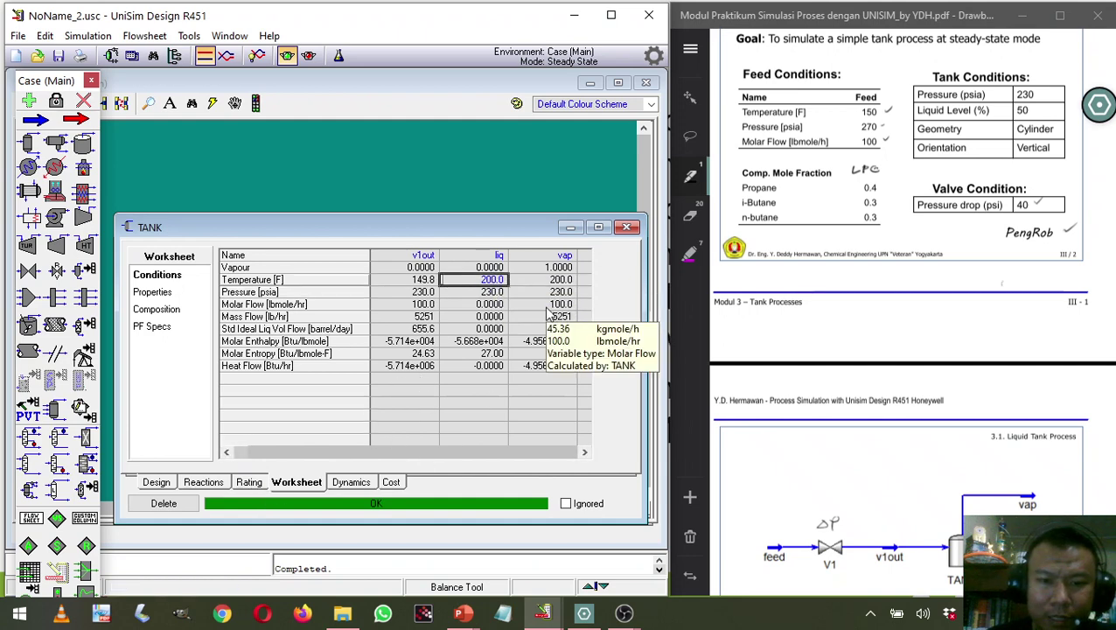
pyautogui.write('180')
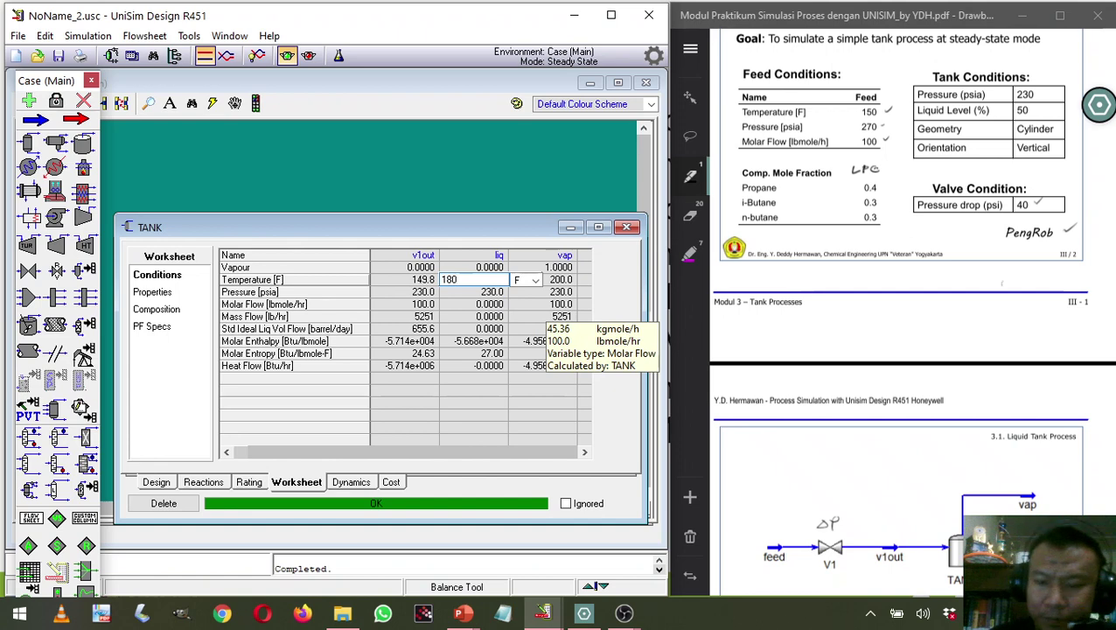
pyautogui.press('Return')
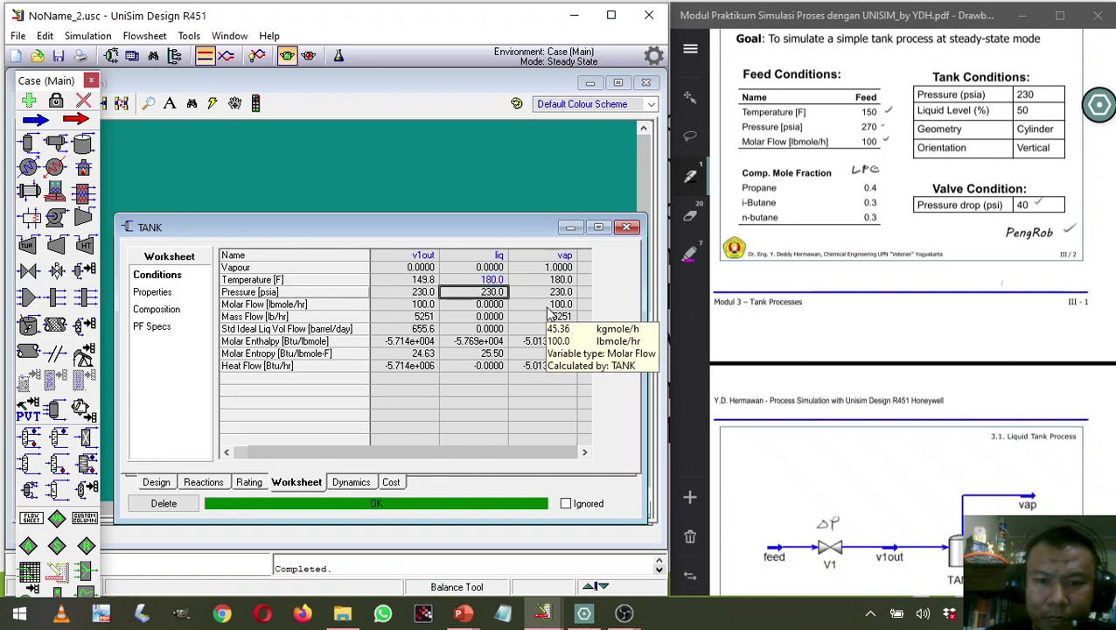
pyautogui.click(492, 281)
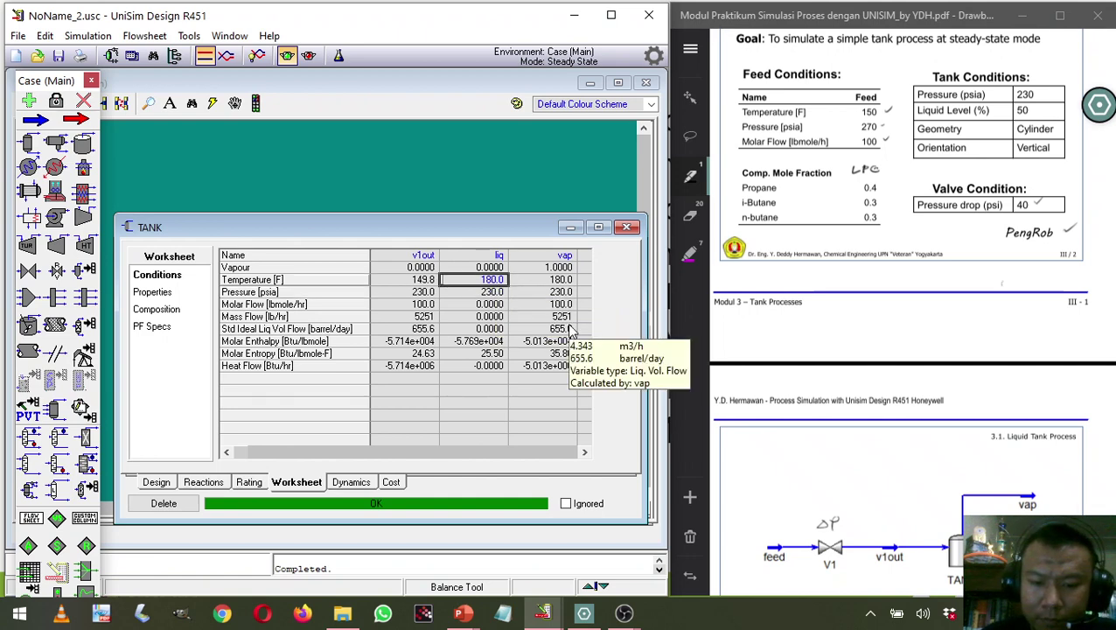
pyautogui.write('160')
pyautogui.press('Return')
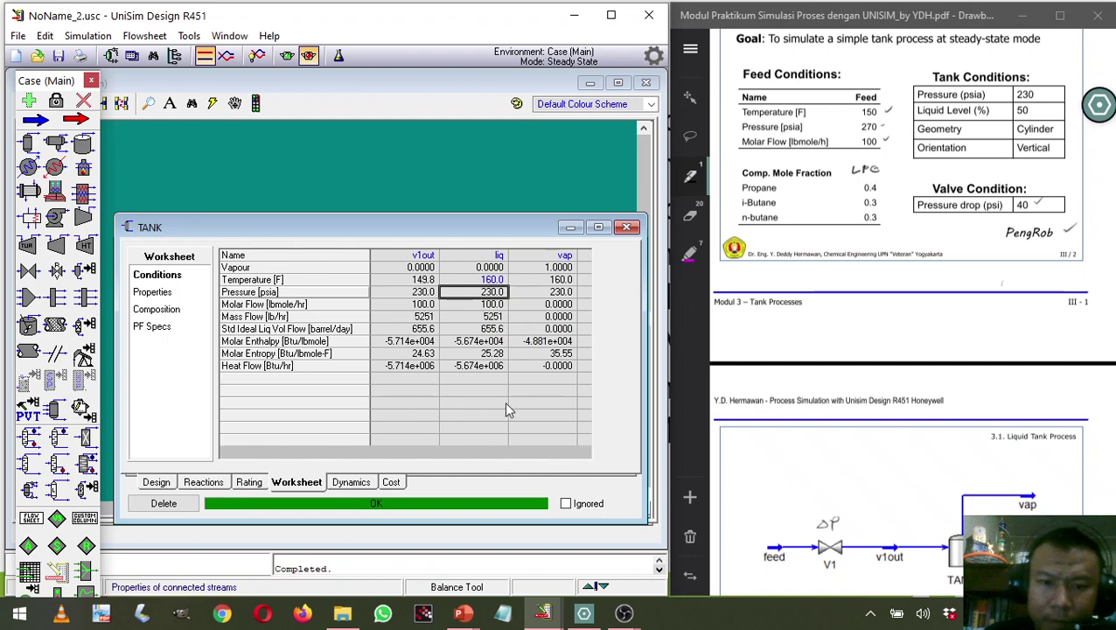
# Set the liq stream's temperature to 165 F in TANK's worksheet and reactivate the solver.
pyautogui.click(490, 281)
pyautogui.write('165')
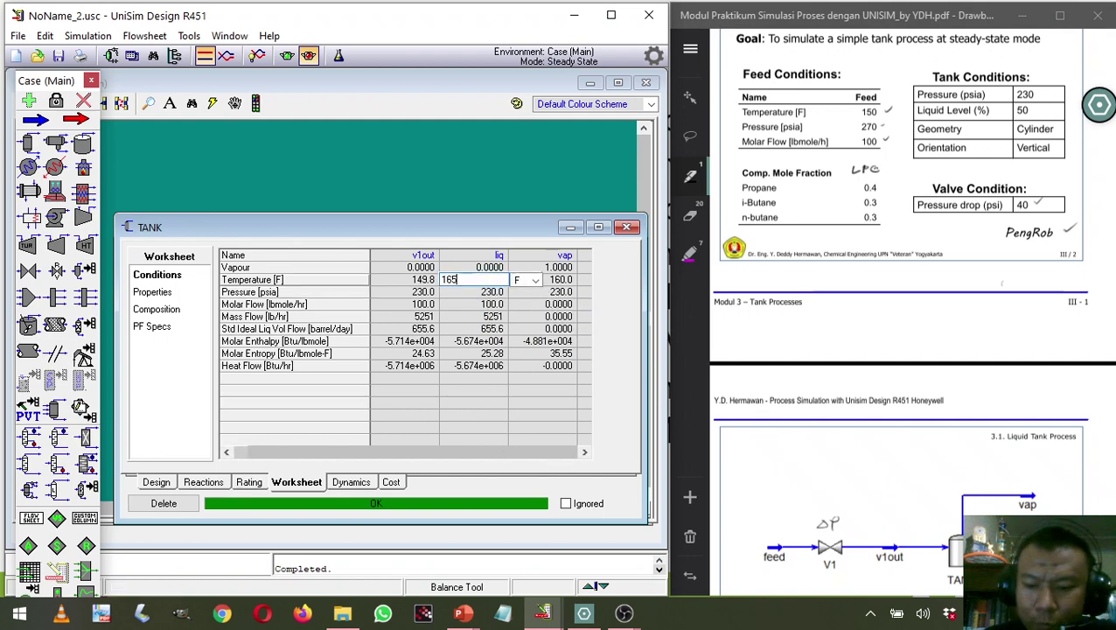
pyautogui.press('Return')
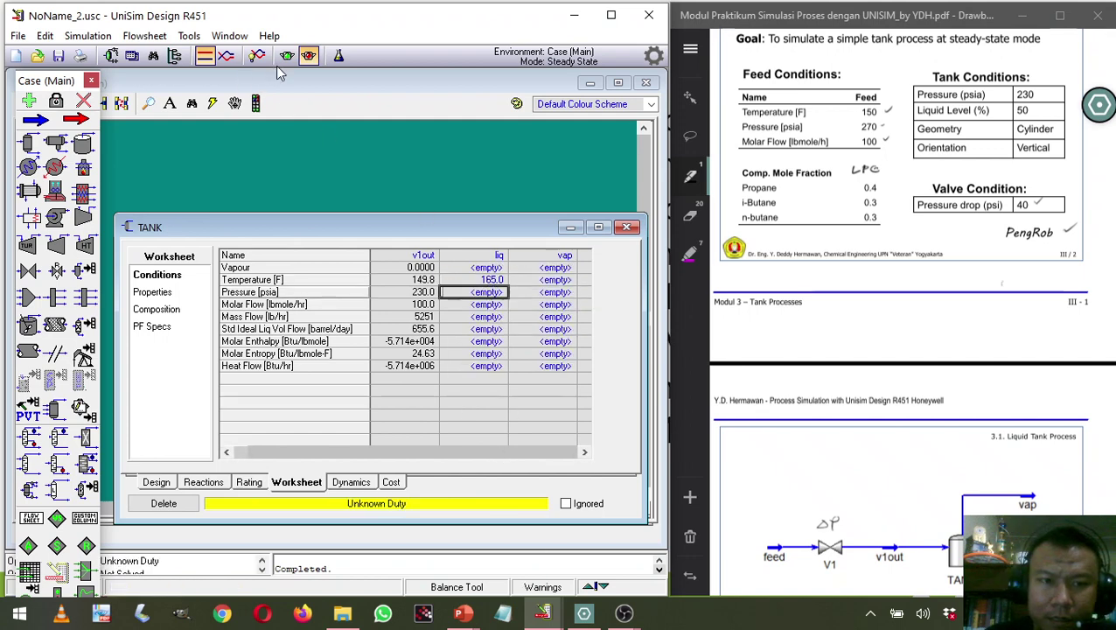
pyautogui.click(294, 57)
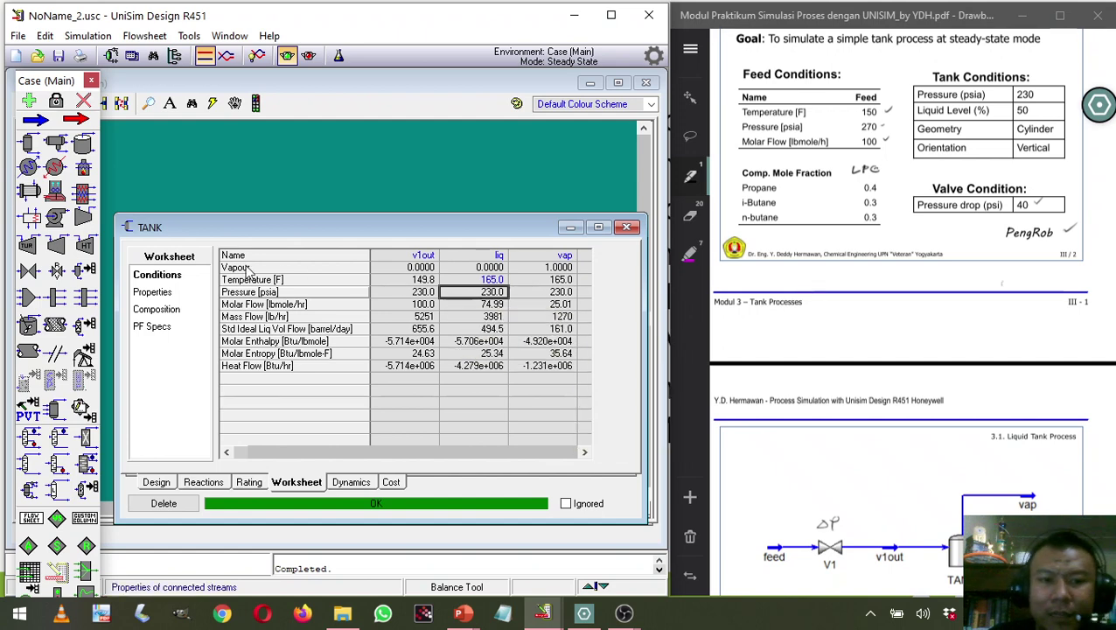
# Check the compositions and connections of TANK's streams, close its properties and inspect the tank on the flowsheet.
pyautogui.click(158, 311)
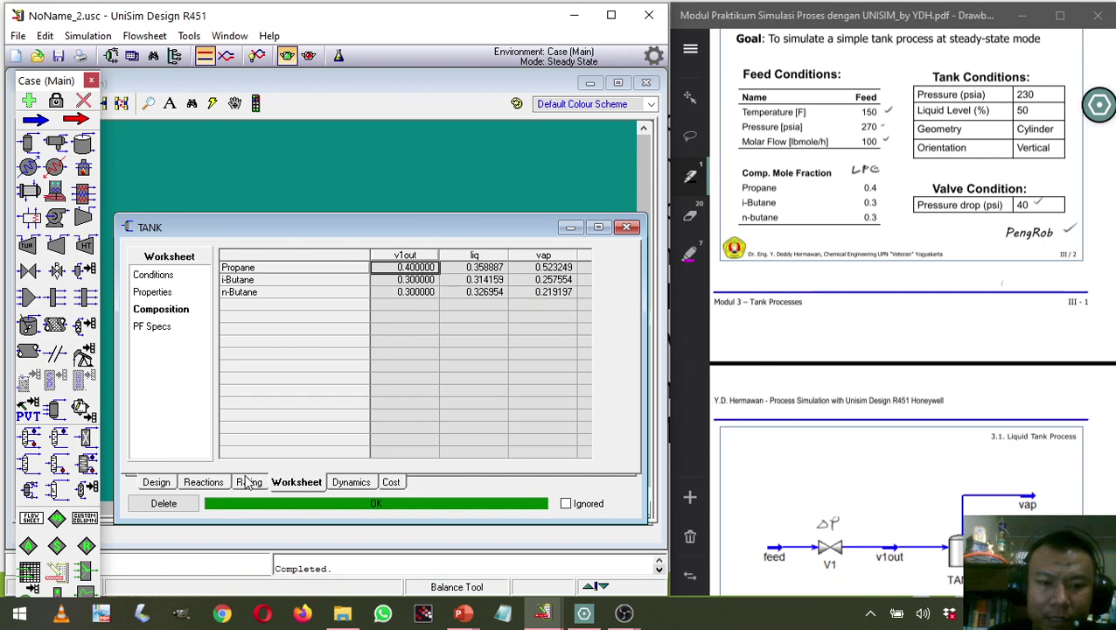
pyautogui.click(156, 482)
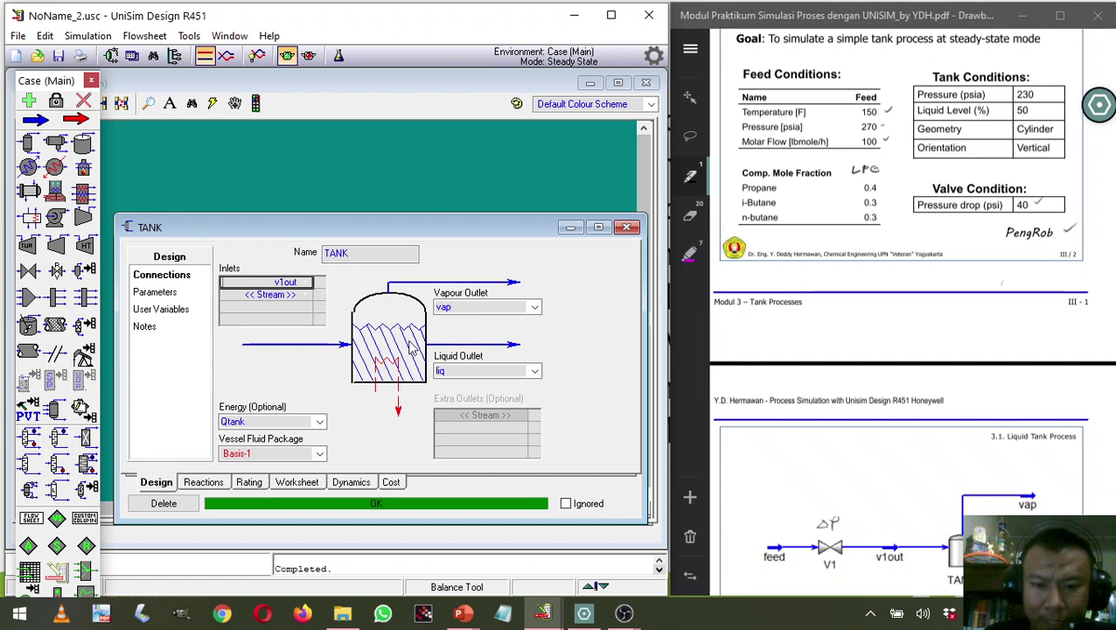
pyautogui.moveTo(391, 232); pyautogui.dragTo(379, 186)
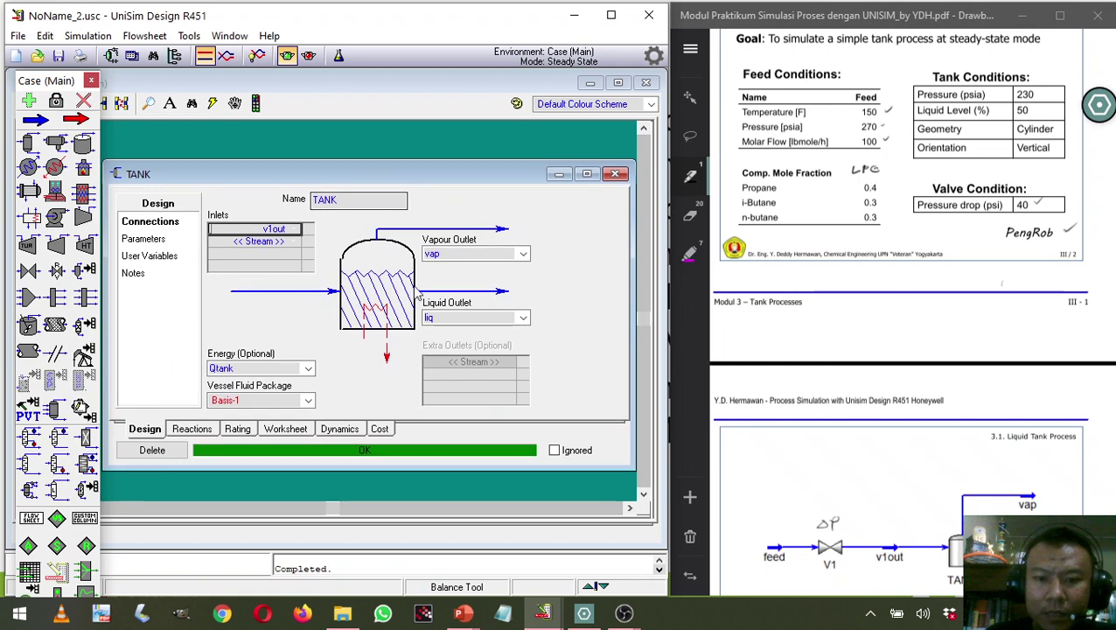
pyautogui.click(616, 175)
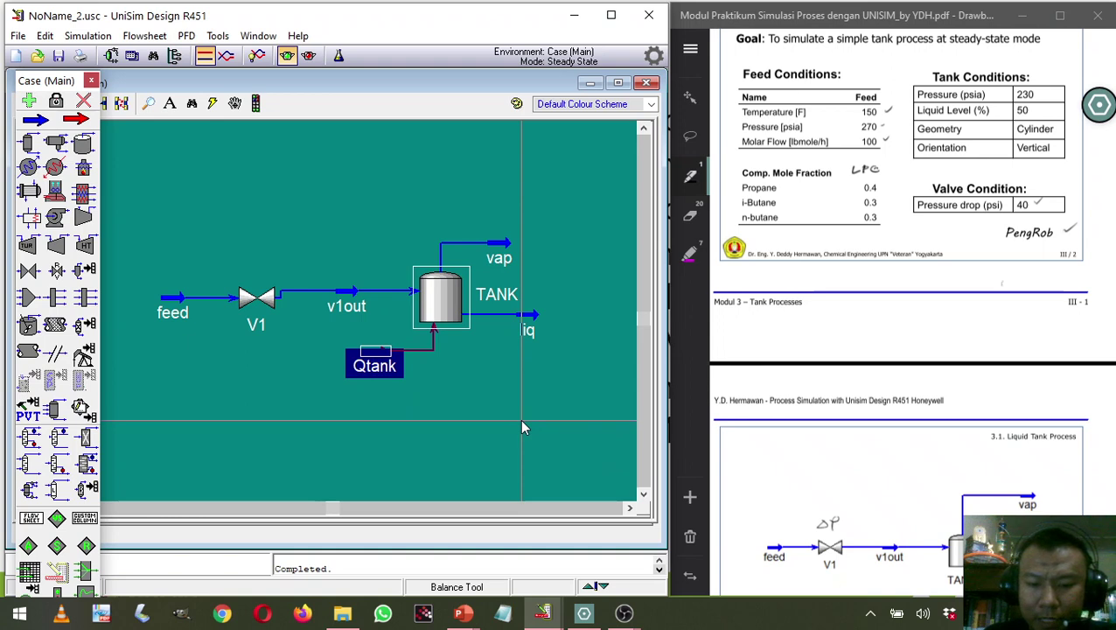
pyautogui.moveTo(456, 313)
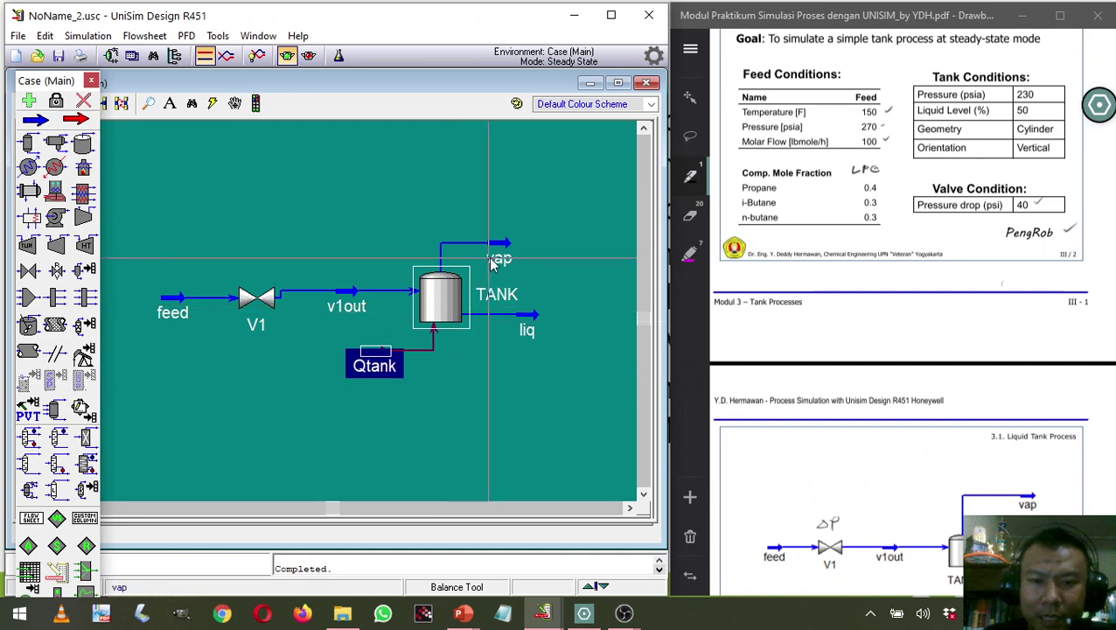
pyautogui.moveTo(499, 260)
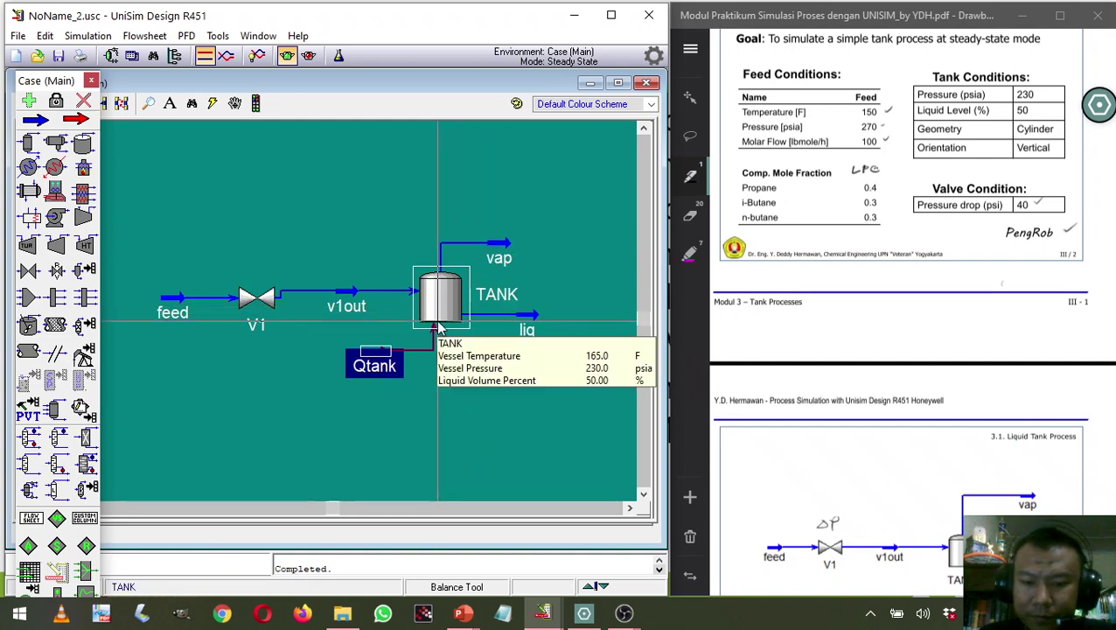
# Find exercise 3.2, Blending Process, in the module PDF and start a new simulation case.
pyautogui.scroll(-10, 885, 361)
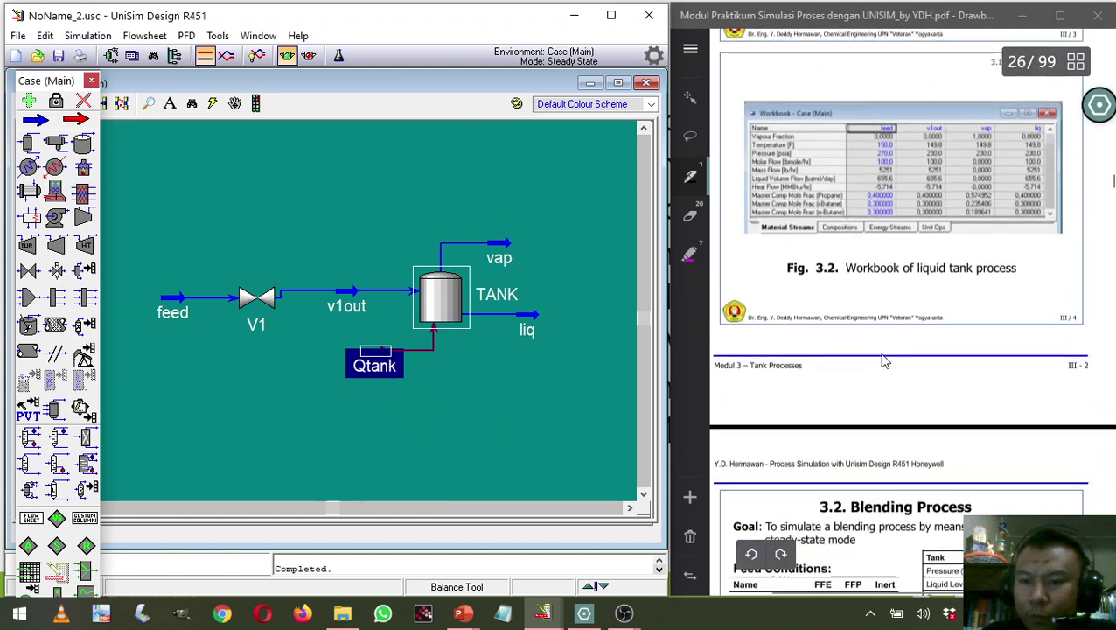
pyautogui.scroll(-2, 885, 360)
pyautogui.scroll(1, 885, 360)
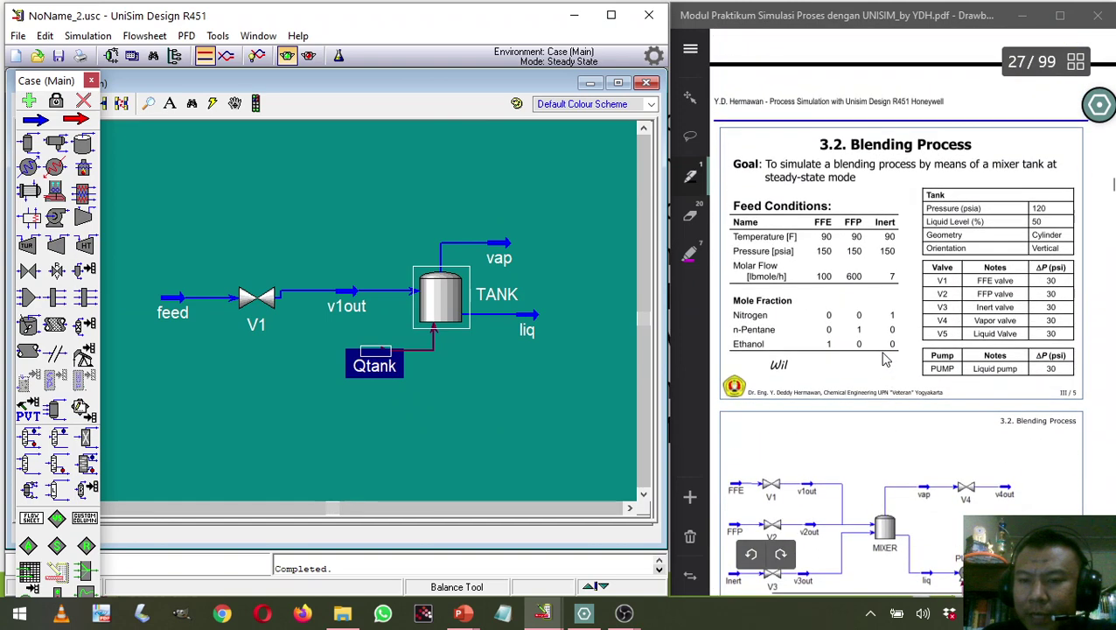
pyautogui.scroll(-2, 885, 360)
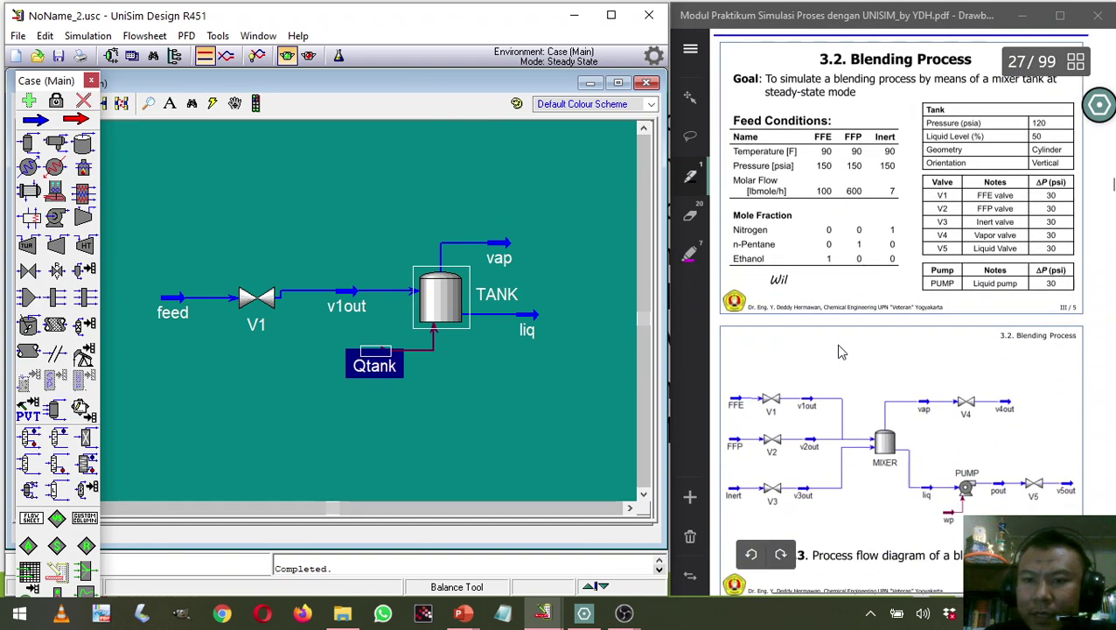
pyautogui.scroll(2, 839, 352)
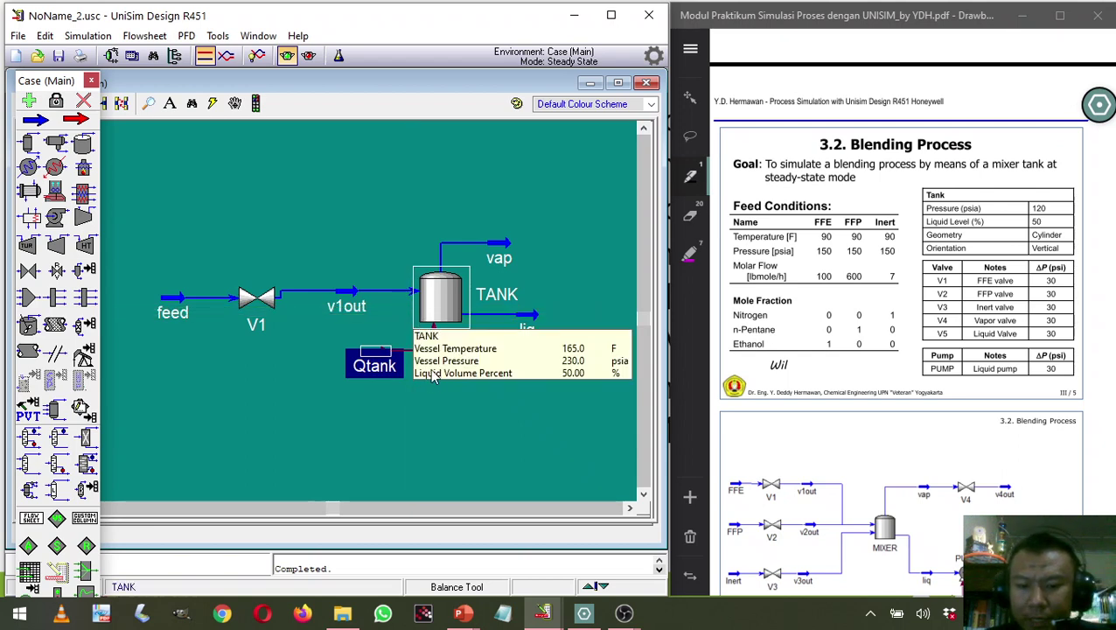
pyautogui.click(15, 56)
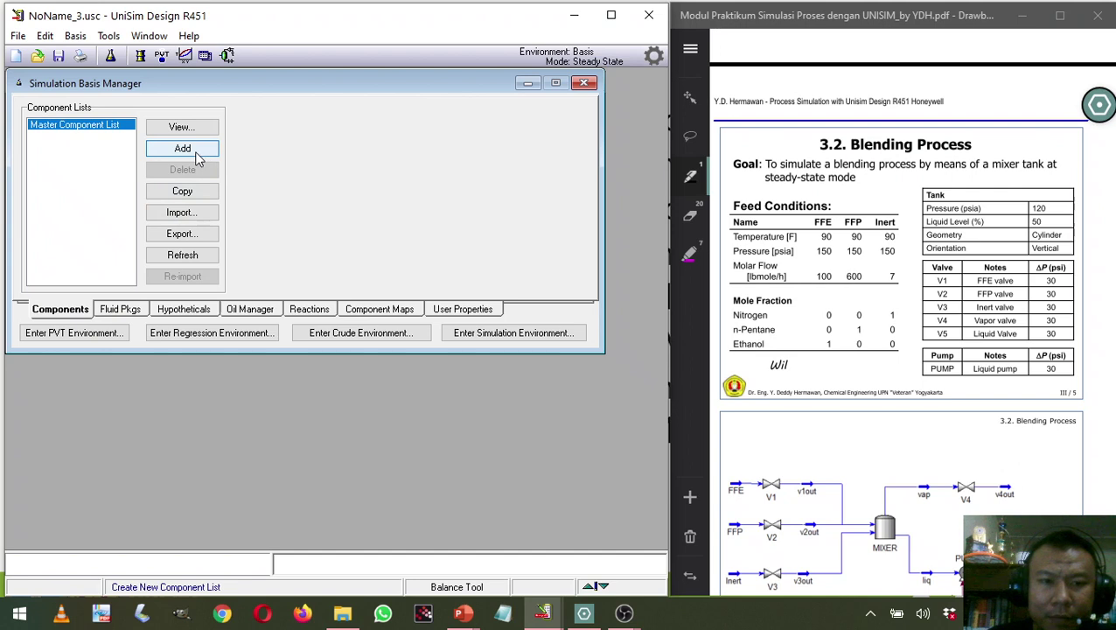
# Create a component list containing Nitrogen, n-Pentane and Ethanol.
pyautogui.click(197, 157)
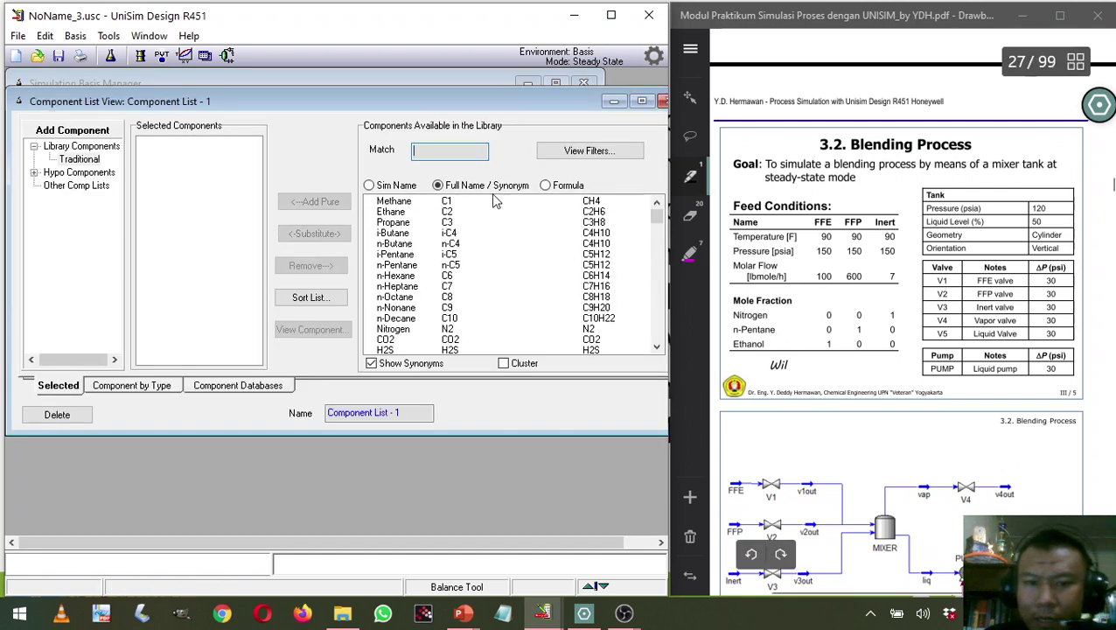
pyautogui.write('nitrogen')
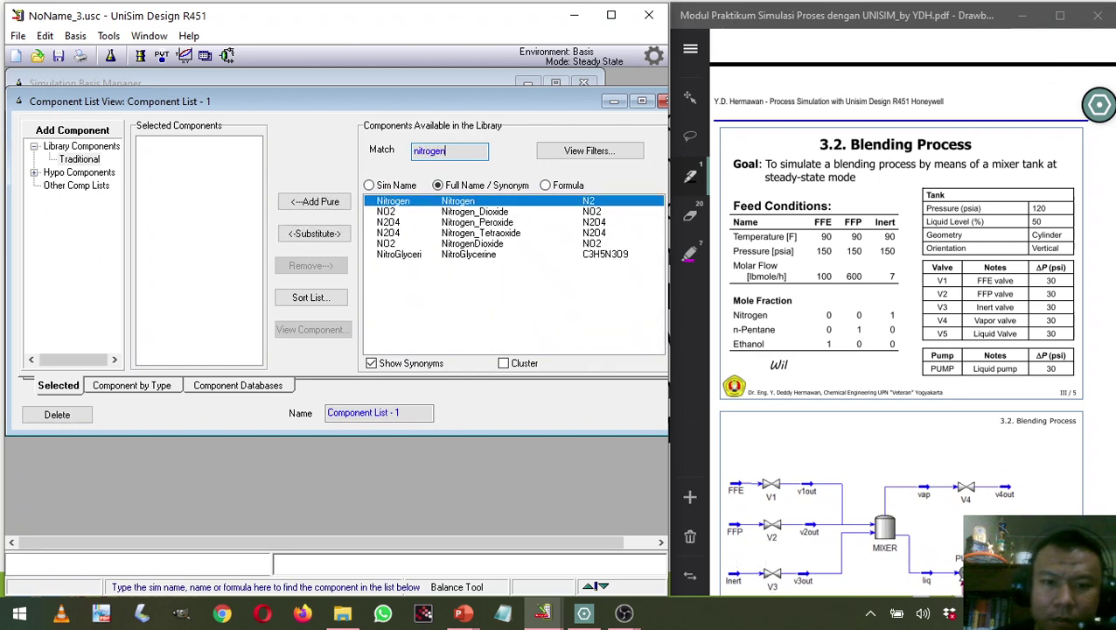
pyautogui.click(317, 202)
pyautogui.doubleClick(429, 151)
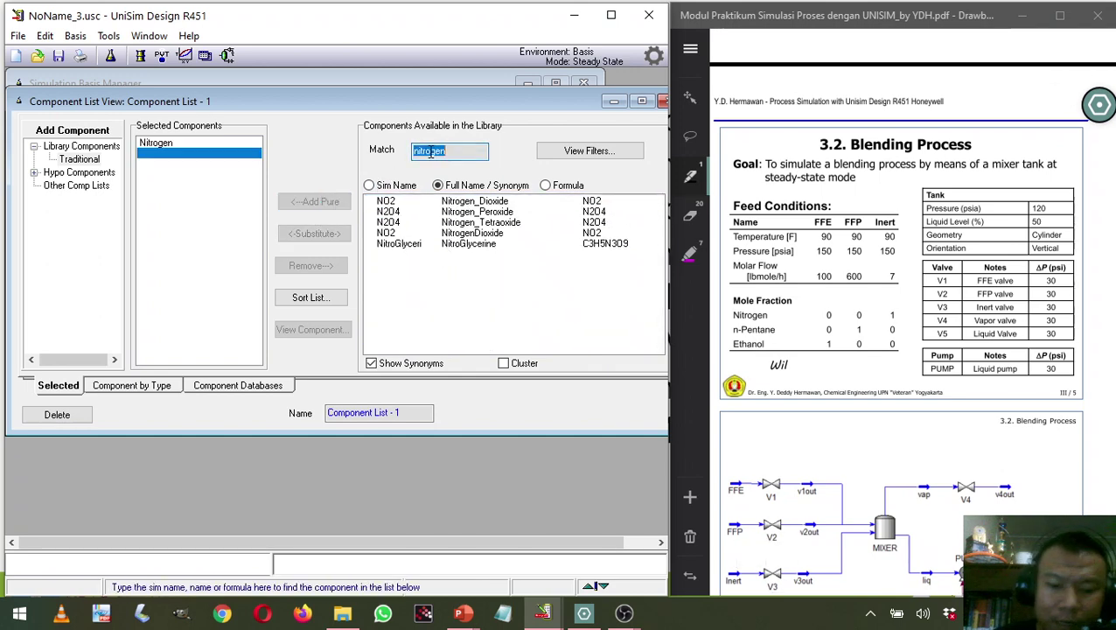
pyautogui.write('n-pentane')
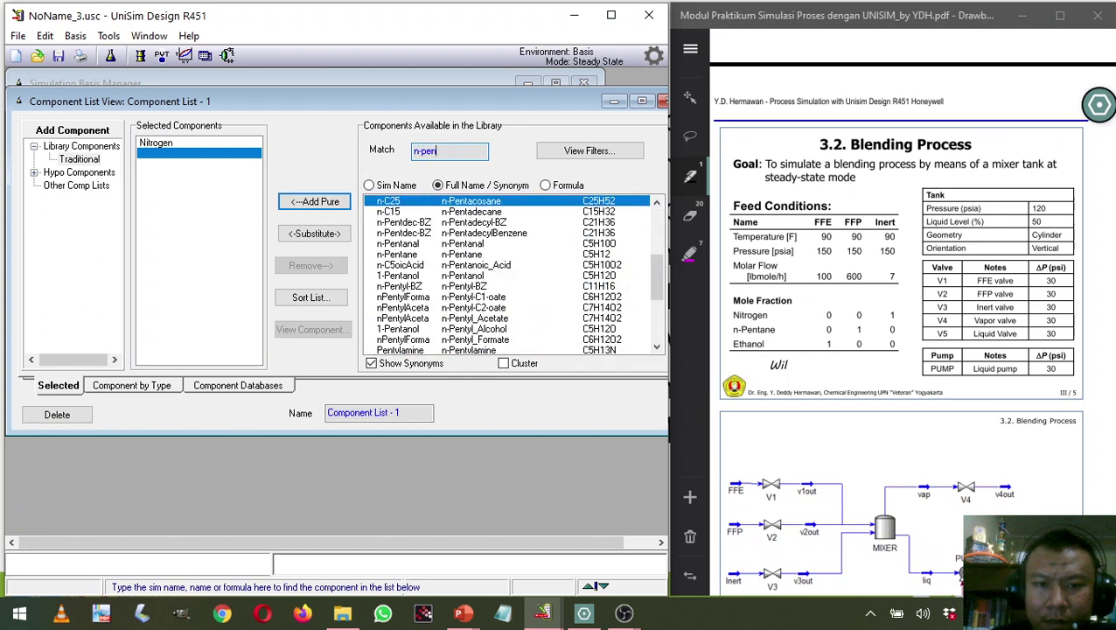
pyautogui.click(315, 202)
pyautogui.doubleClick(442, 152)
pyautogui.write('et')
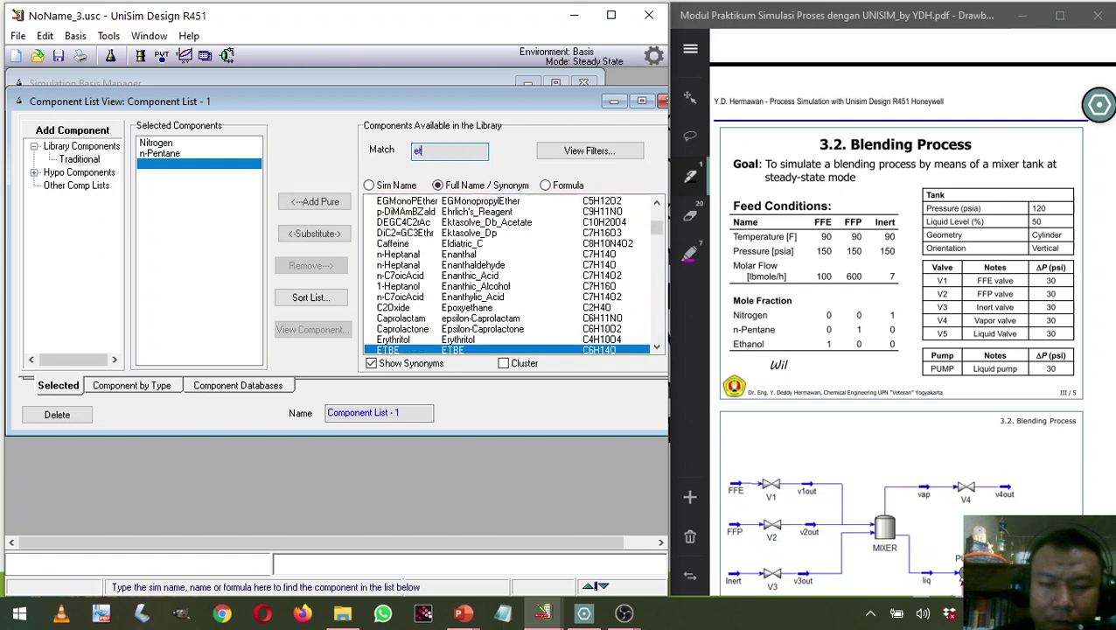
pyautogui.write('hanol')
pyautogui.click(337, 202)
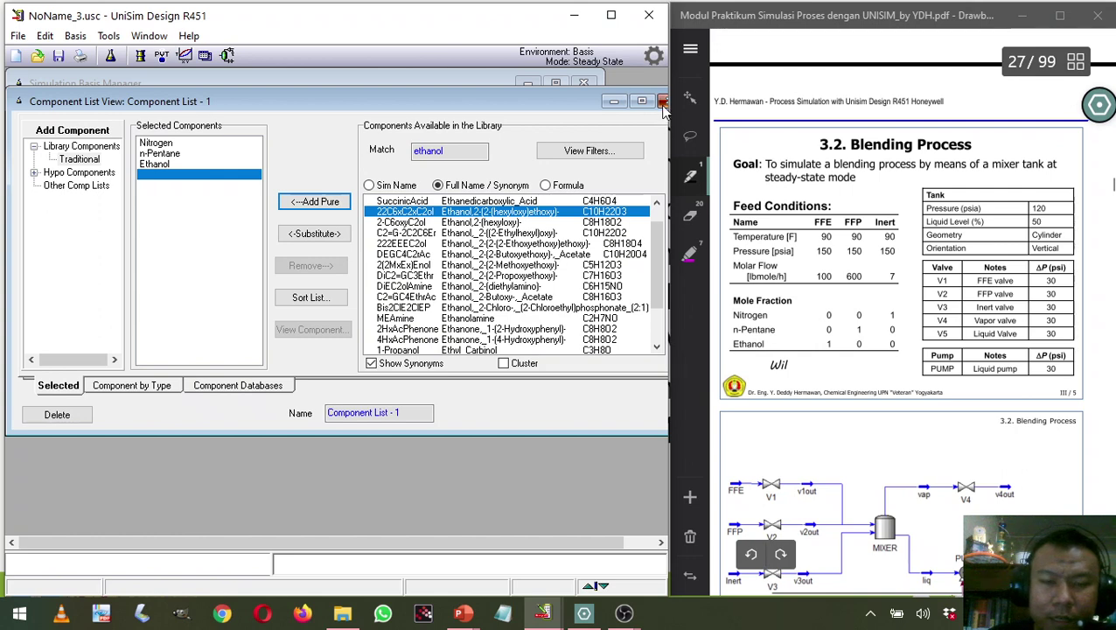
pyautogui.click(663, 103)
# Add a fluid package using the Wilson activity model and close its settings.
pyautogui.click(128, 311)
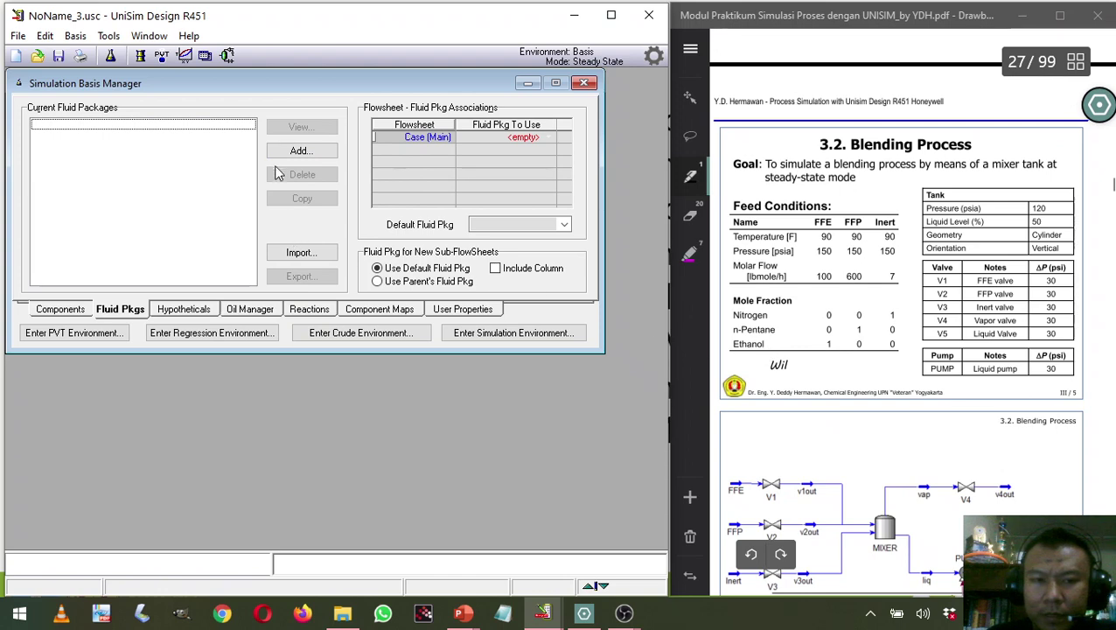
pyautogui.click(301, 151)
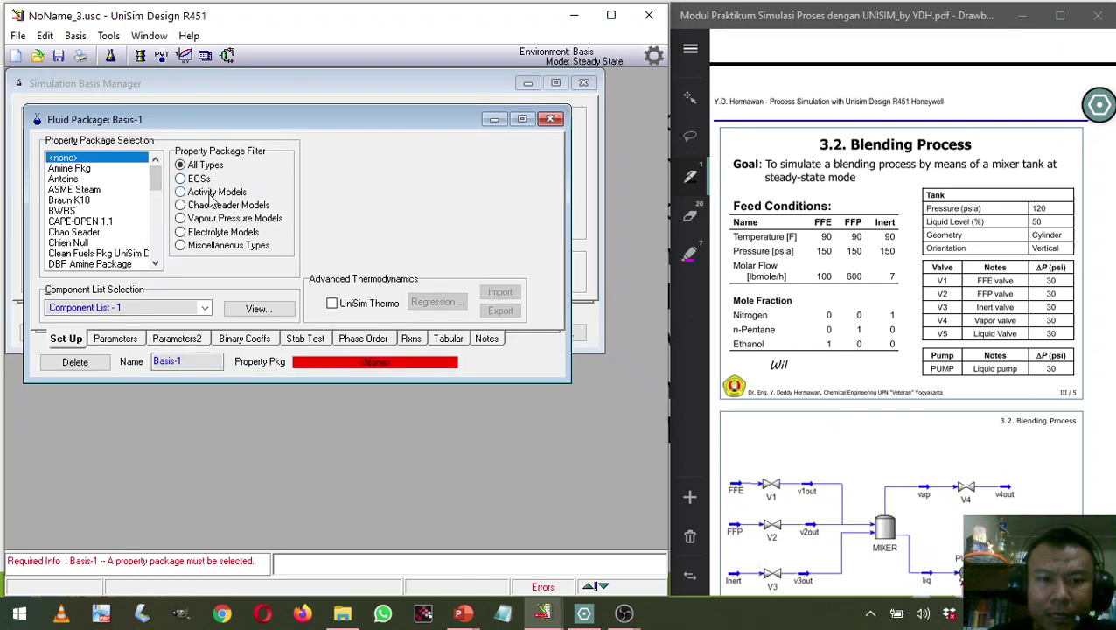
pyautogui.click(209, 193)
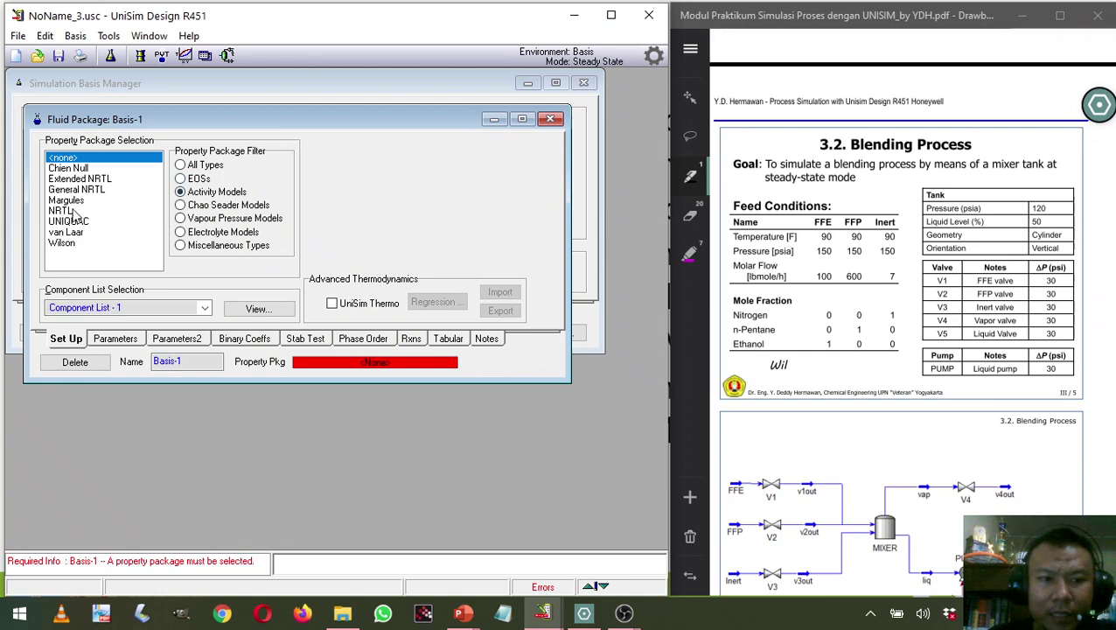
pyautogui.click(72, 244)
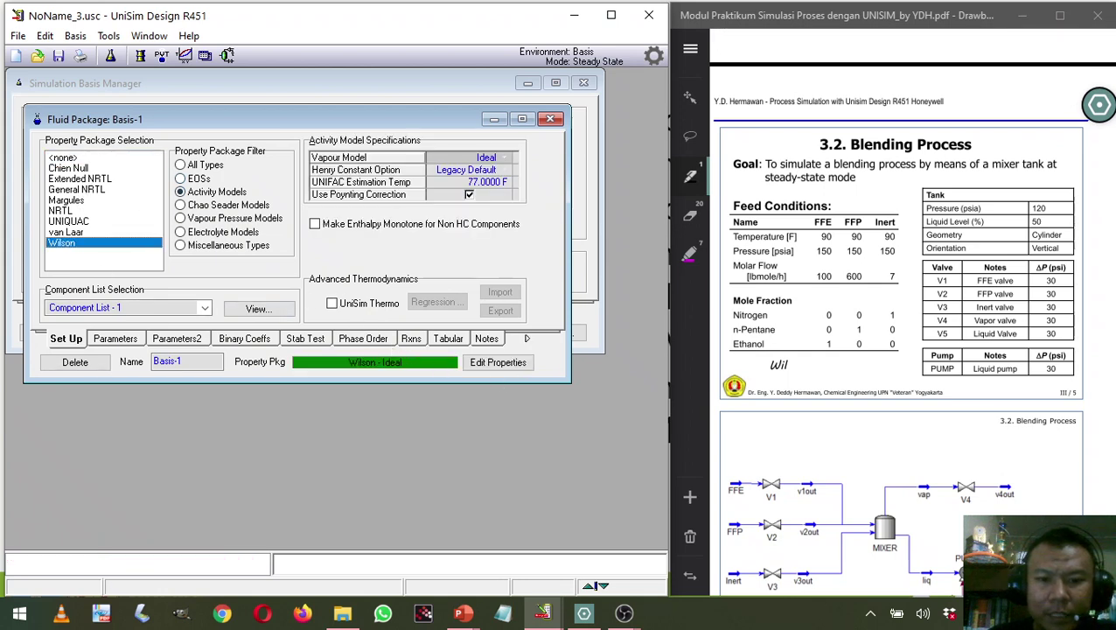
pyautogui.click(550, 118)
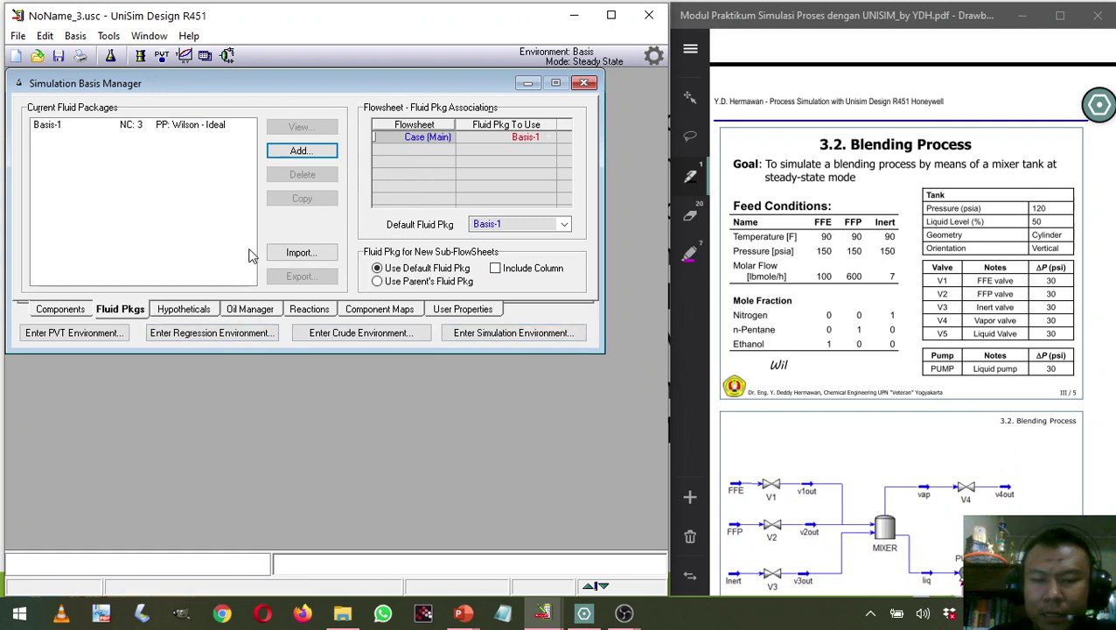
# Enter the simulation environment and move the object palette to the opposite side of the flowsheet.
pyautogui.click(505, 340)
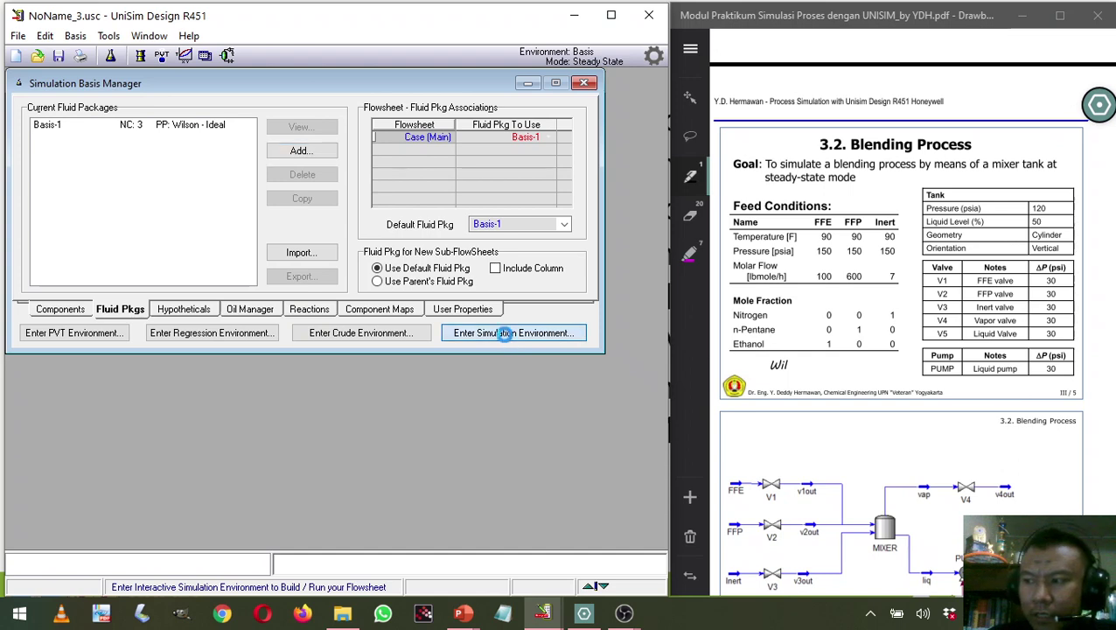
pyautogui.click(443, 82)
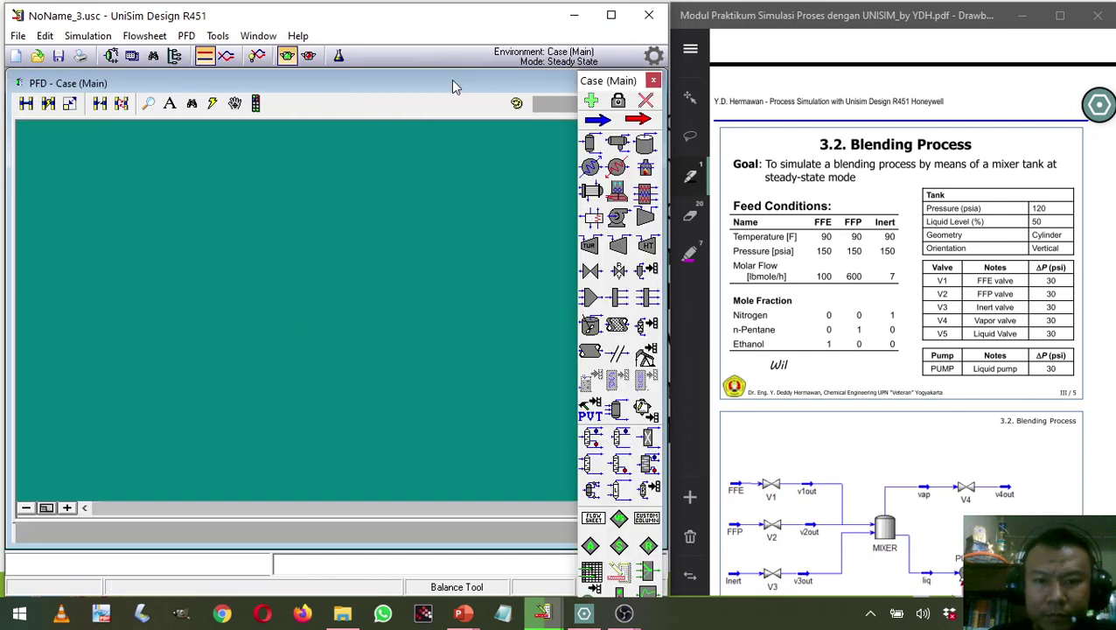
pyautogui.moveTo(604, 84); pyautogui.dragTo(45, 89)
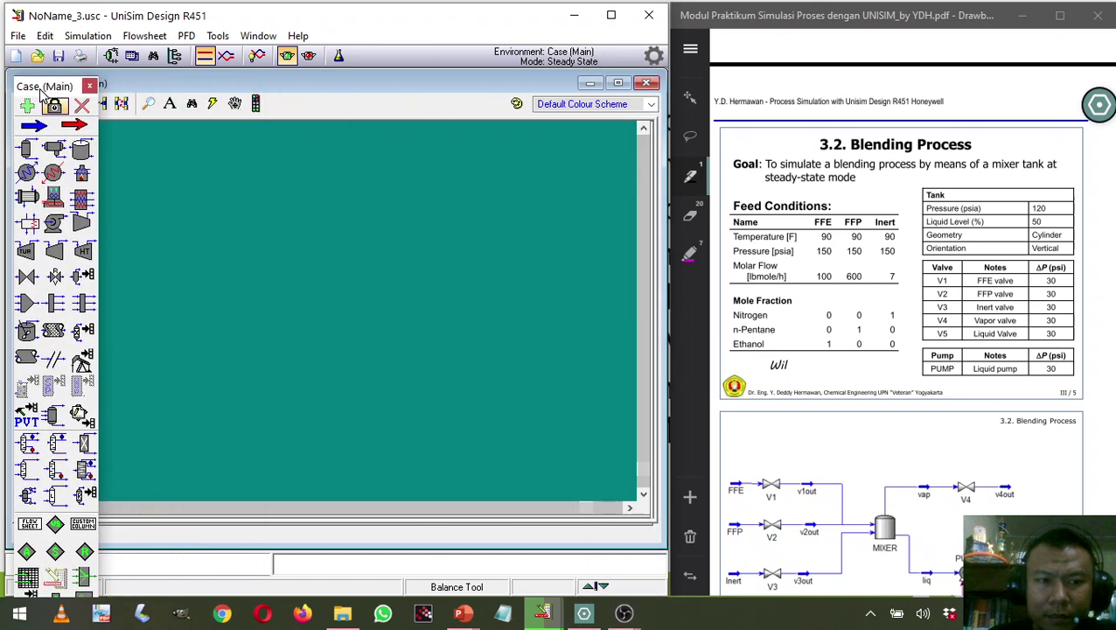
# Consult the blending process diagram in the module, place a material stream on the flowsheet and name it FFE.
pyautogui.scroll(-3, 842, 369)
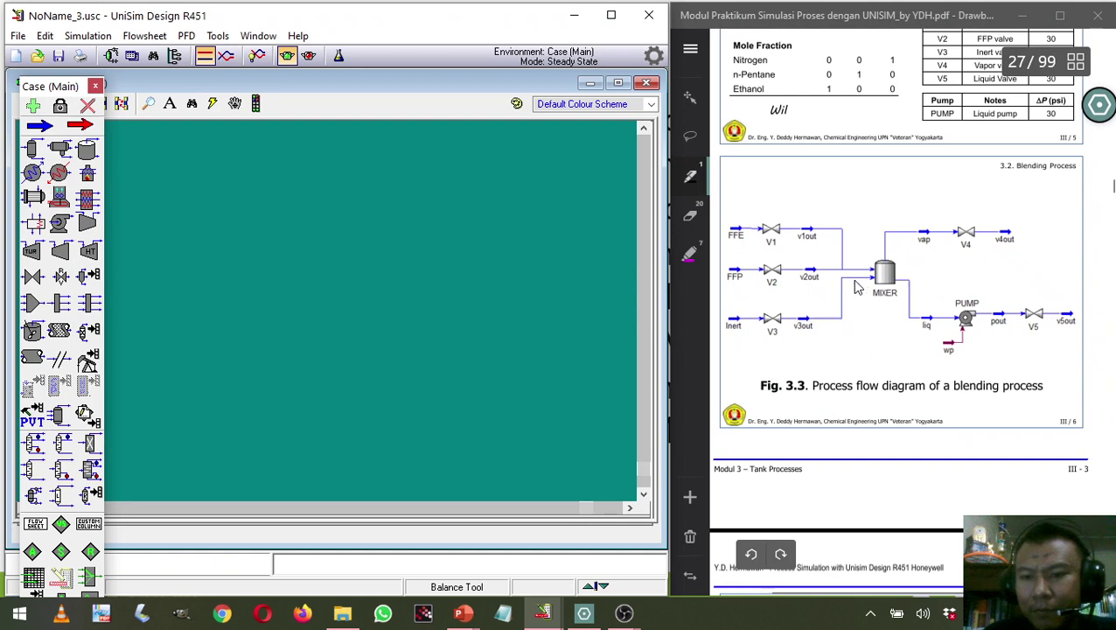
pyautogui.click(39, 125)
pyautogui.click(152, 197)
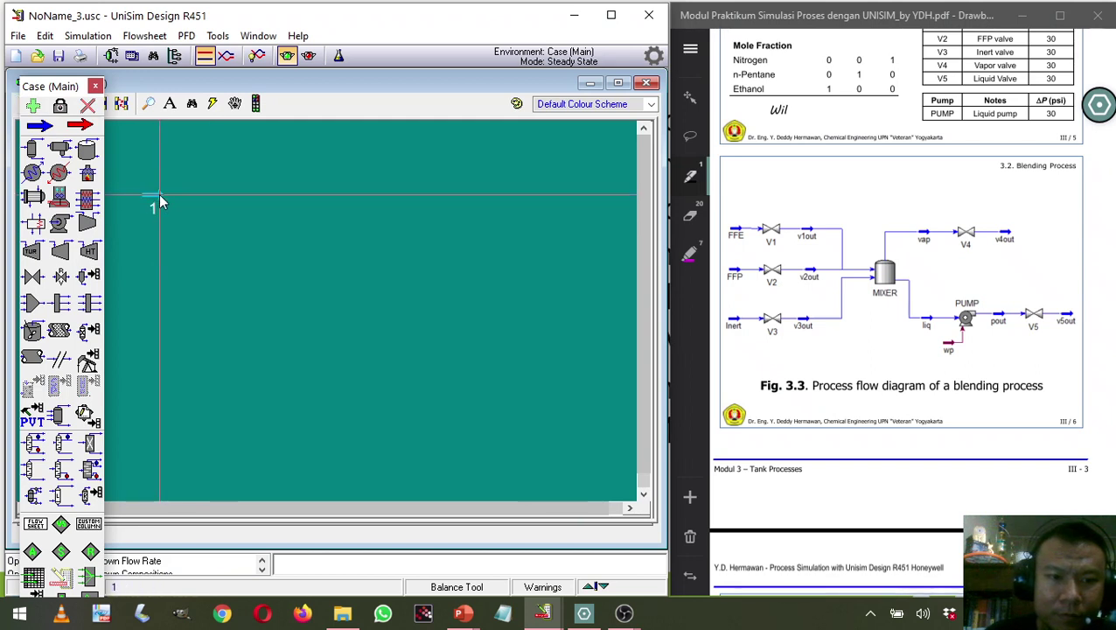
pyautogui.doubleClick(158, 196)
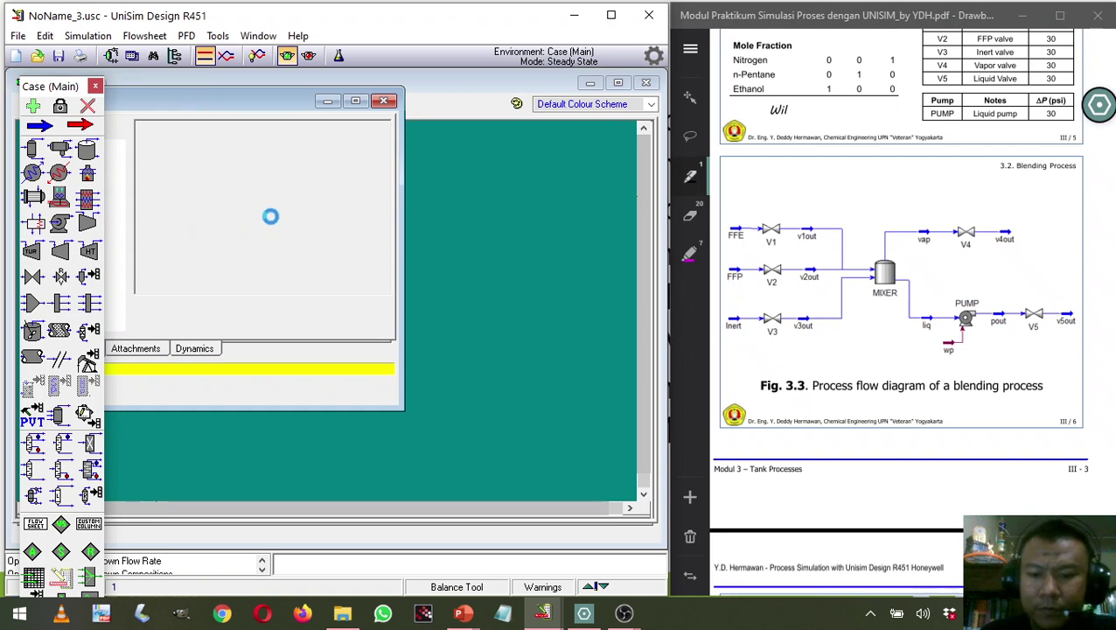
pyautogui.click(341, 130)
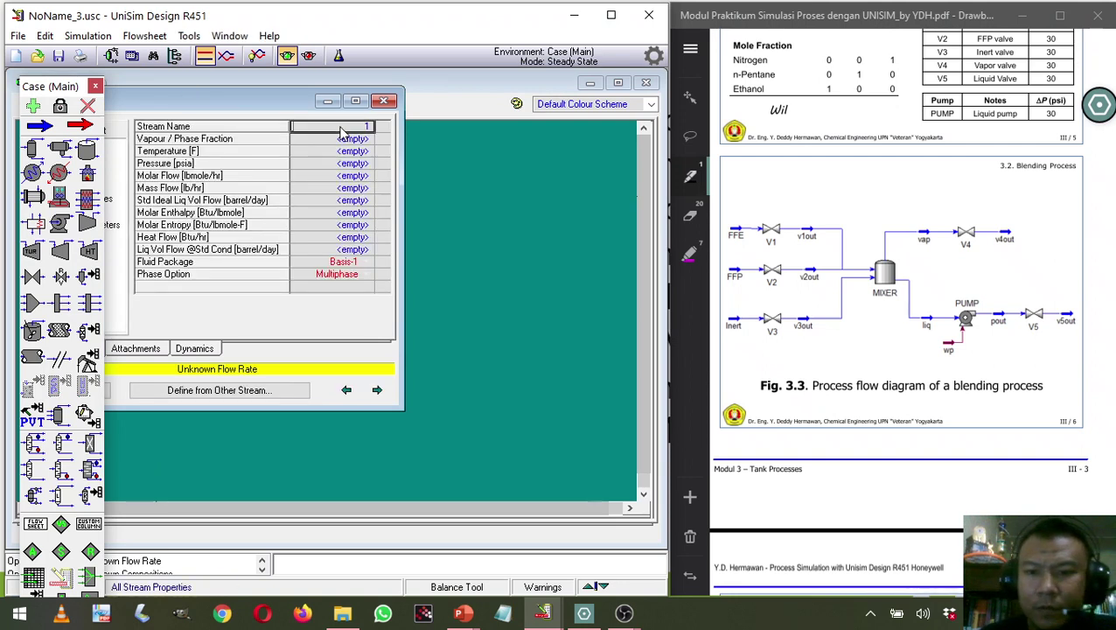
pyautogui.write('FFE')
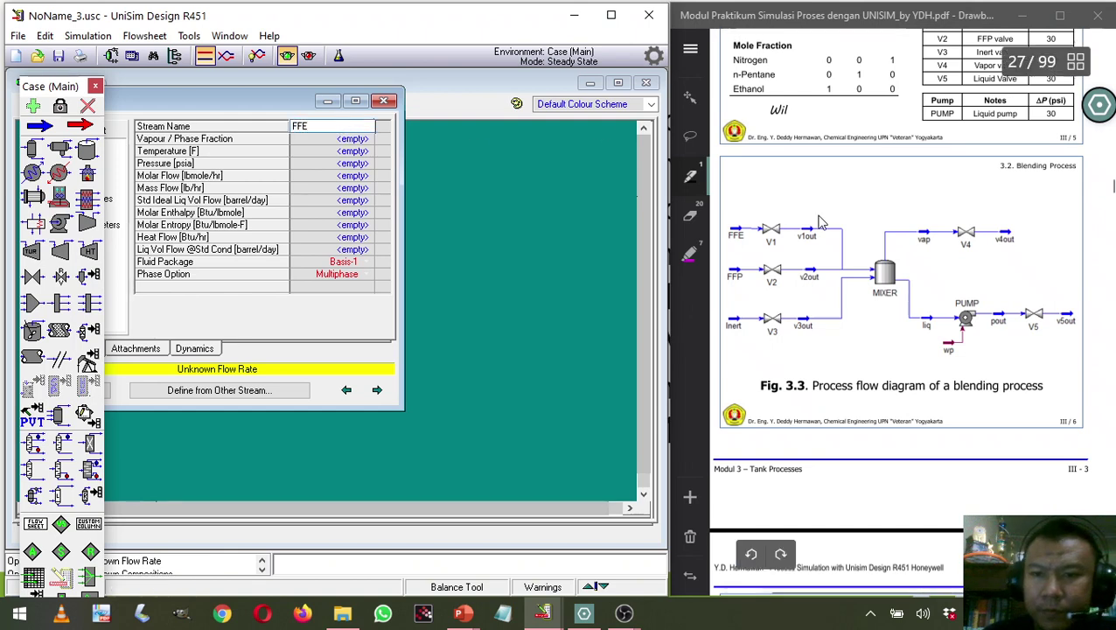
# Set FFE's conditions from the feed table: temperature 90 F, pressure 150 psia and molar flow 100 lbmole/hr.
pyautogui.scroll(3, 820, 222)
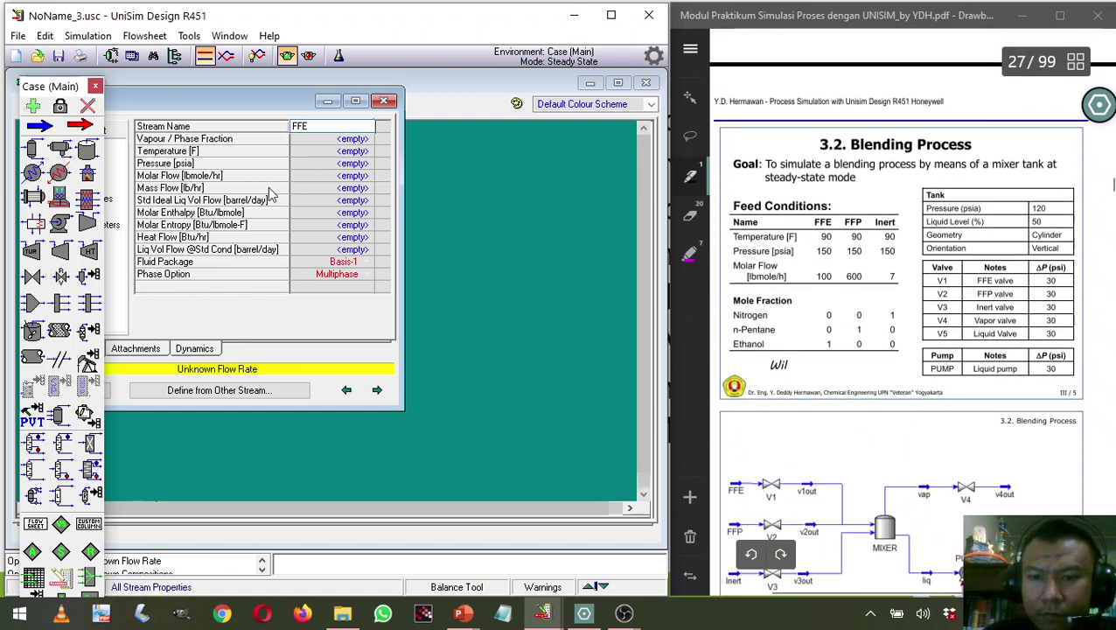
pyautogui.click(313, 152)
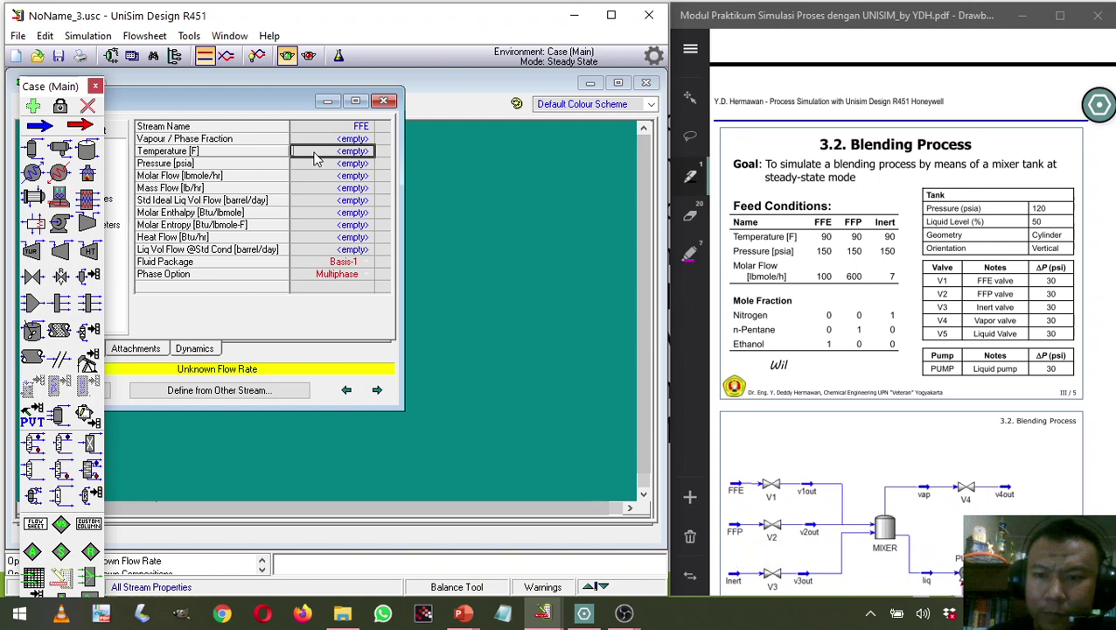
pyautogui.write('90')
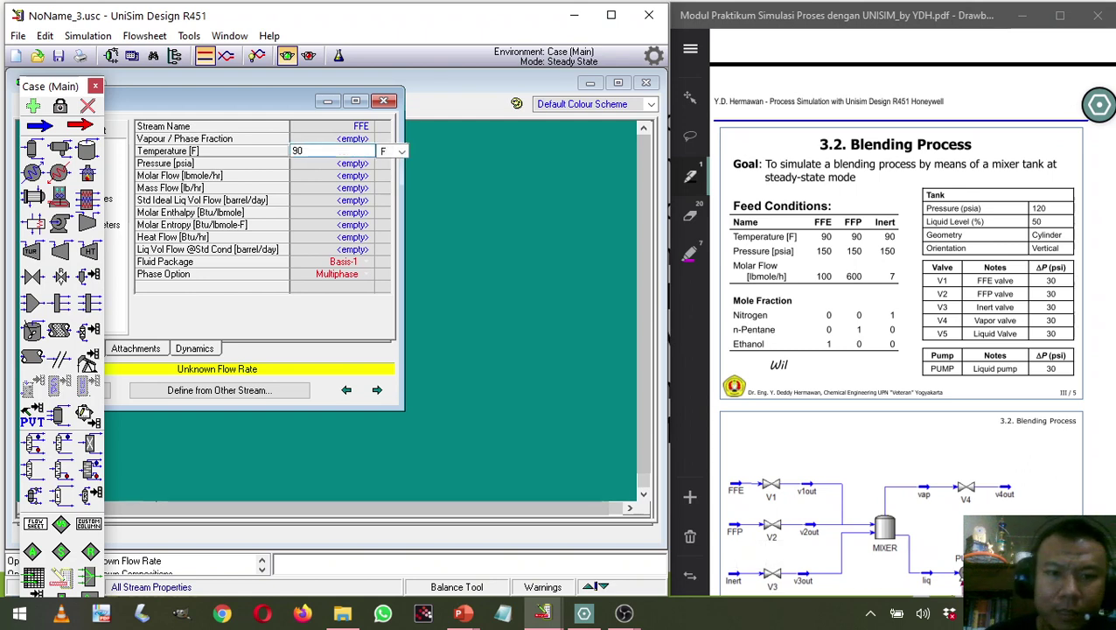
pyautogui.press('Return')
pyautogui.click(324, 166)
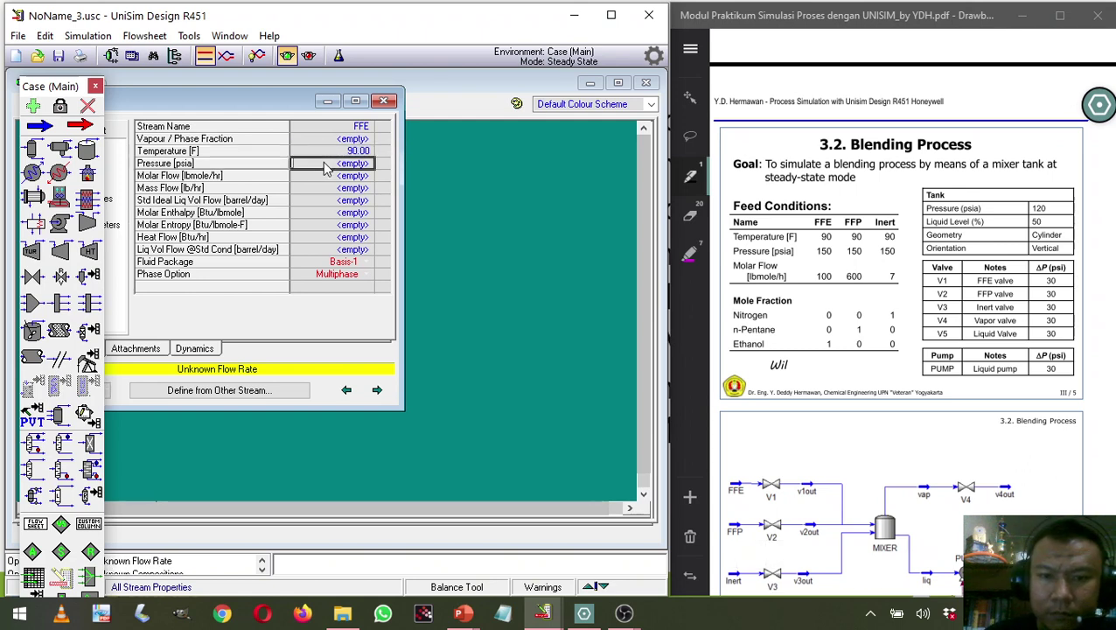
pyautogui.write('150')
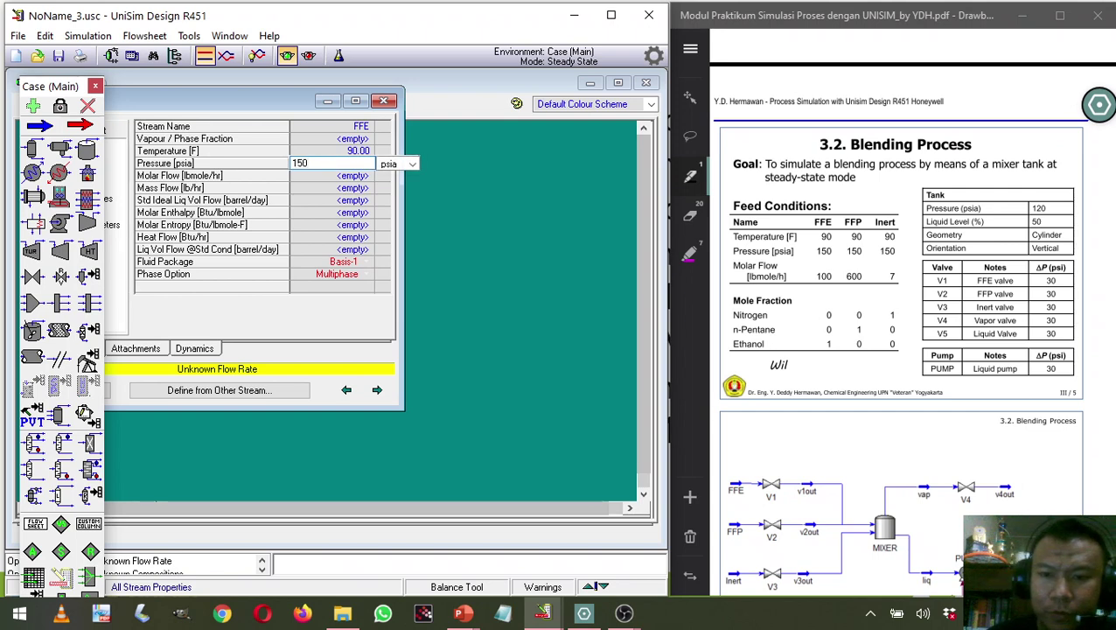
pyautogui.click(340, 176)
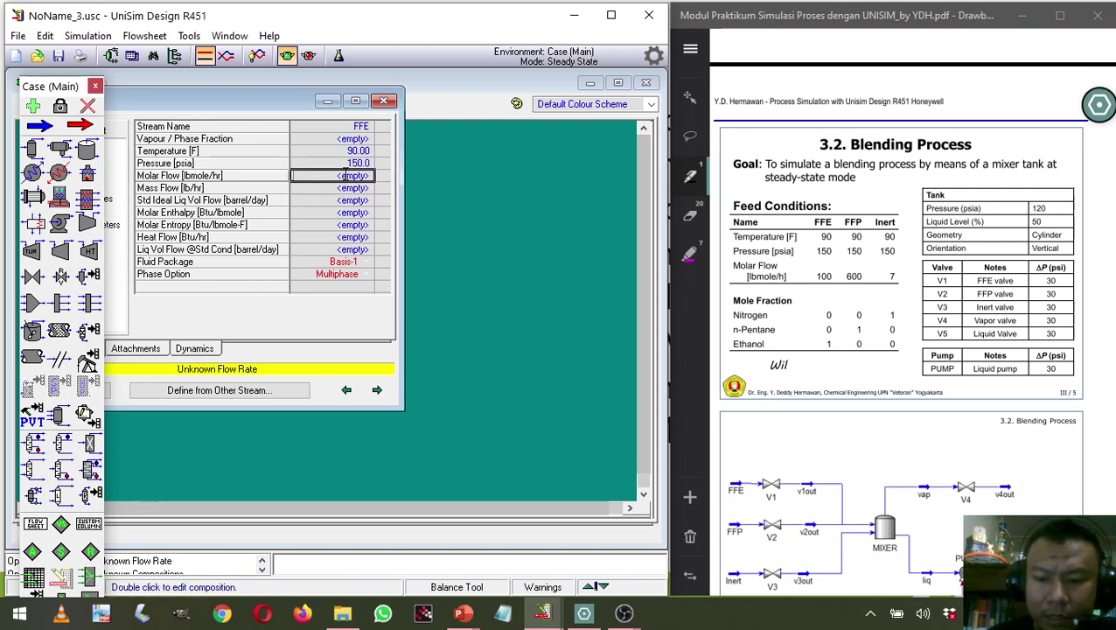
pyautogui.write('100')
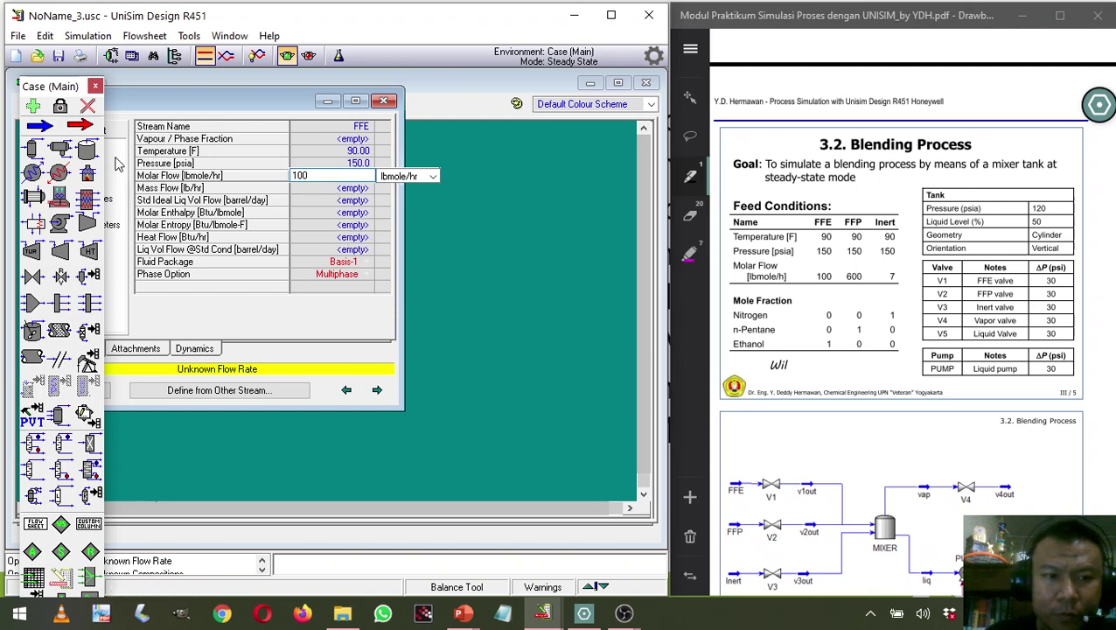
# Define FFE's mole fractions as Nitrogen 0, n-Pentane 0 and Ethanol 1, and close the stream's properties.
pyautogui.moveTo(145, 103); pyautogui.dragTo(214, 113)
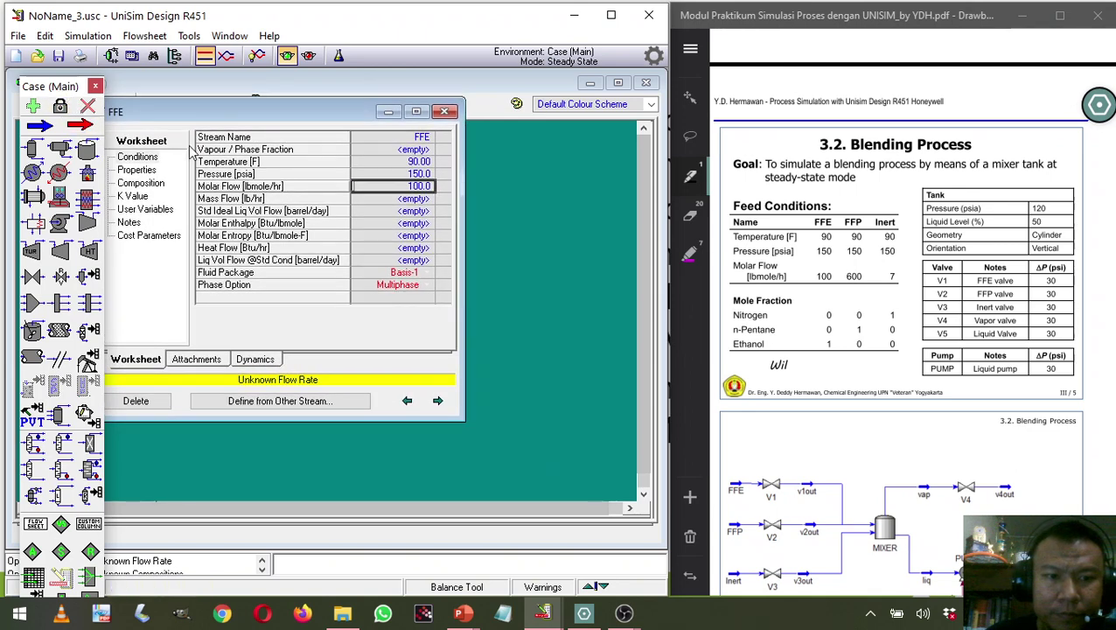
pyautogui.click(140, 183)
pyautogui.click(381, 149)
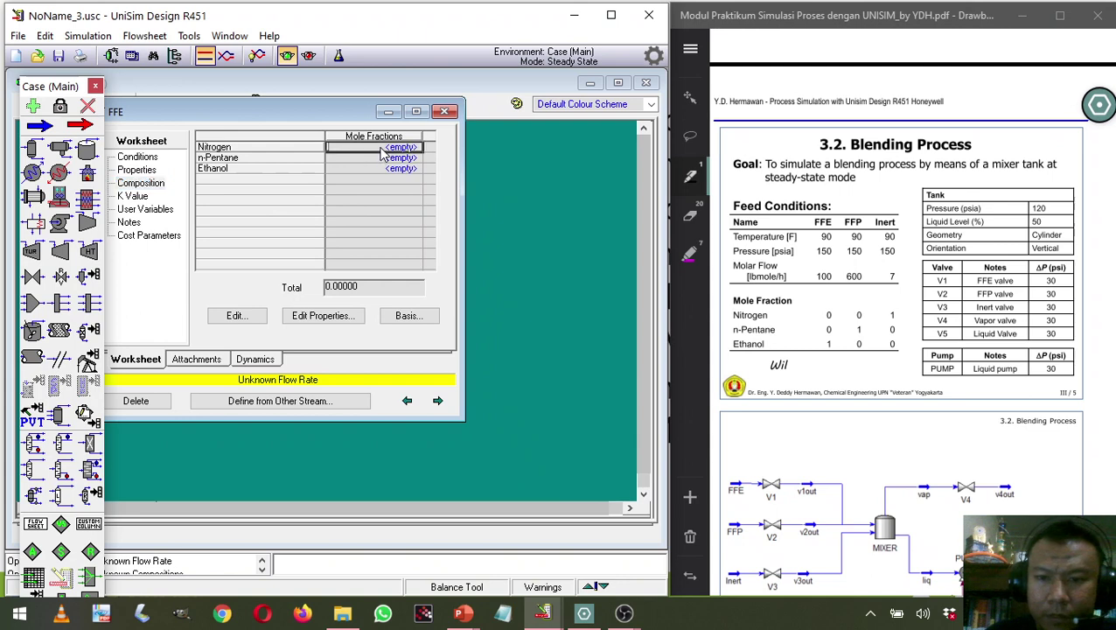
pyautogui.write('0')
pyautogui.press('Return')
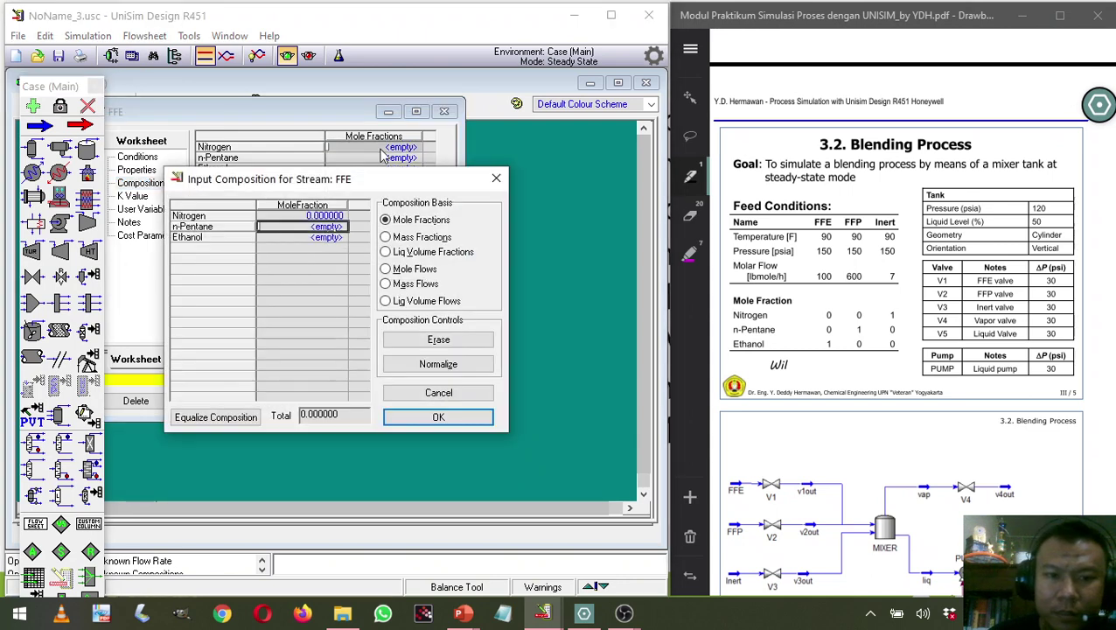
pyautogui.write('0')
pyautogui.press('Return')
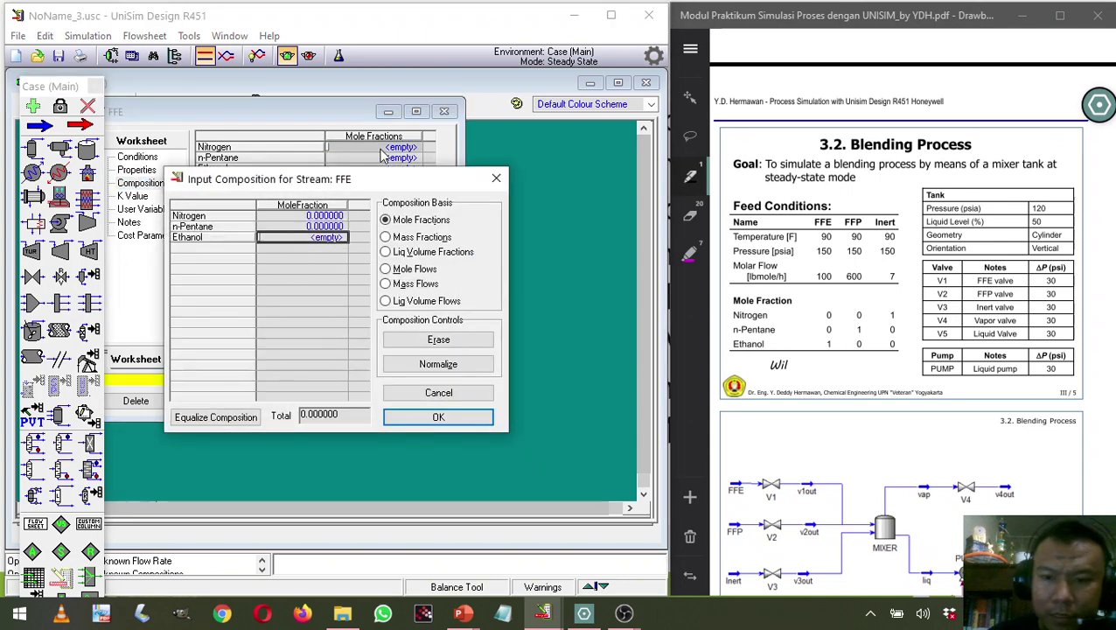
pyautogui.write('1')
pyautogui.press('Return')
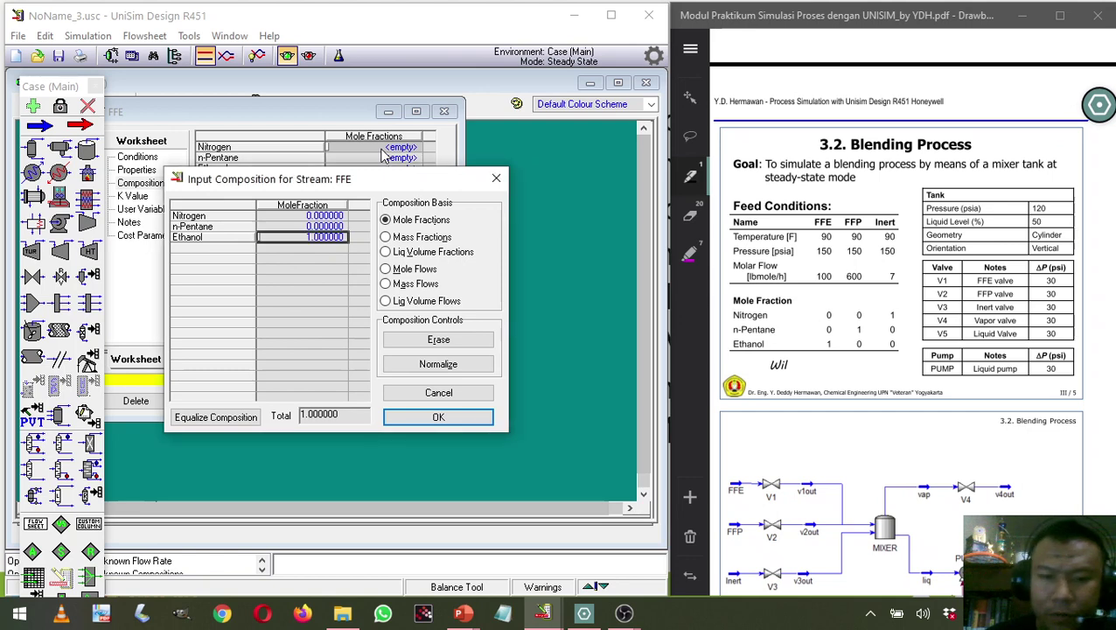
pyautogui.click(438, 416)
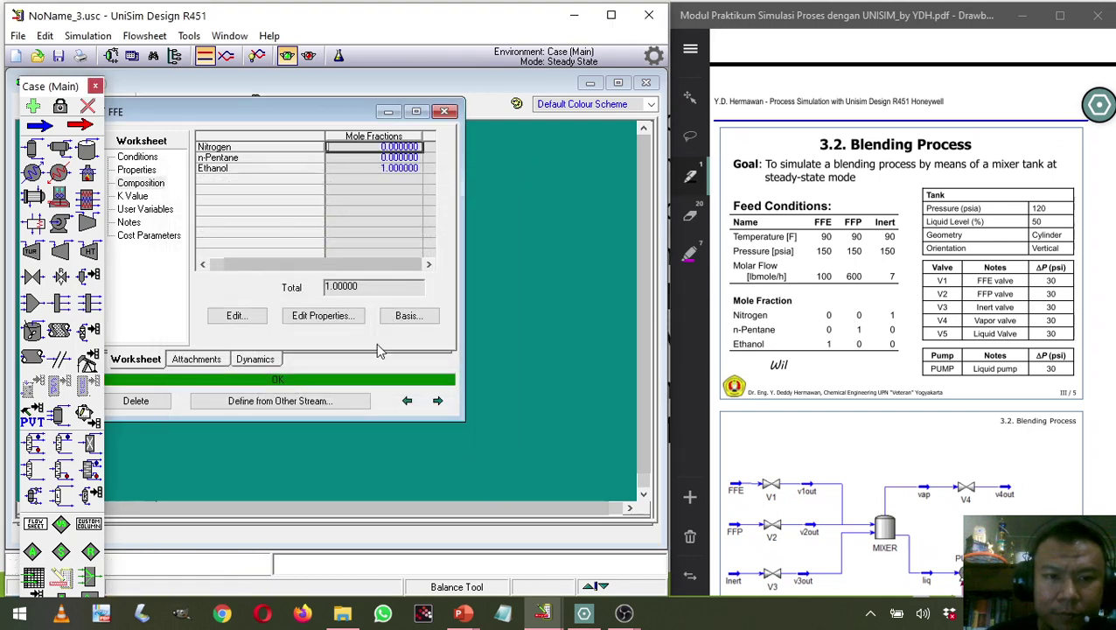
pyautogui.click(445, 111)
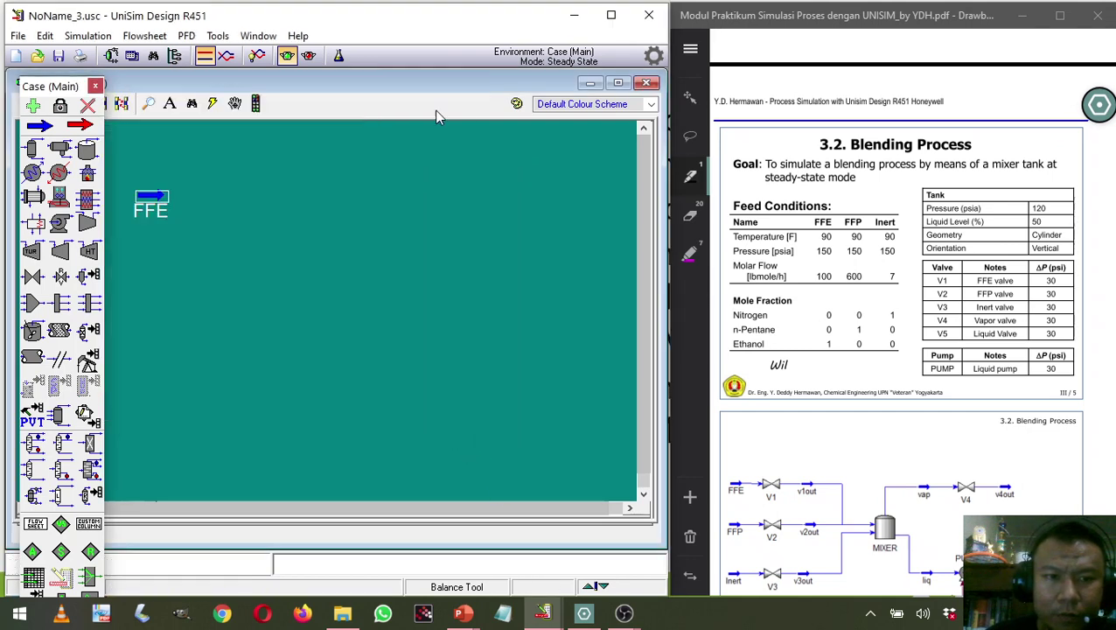
# Place a second material stream below FFE on the flowsheet and name it FFP.
pyautogui.click(33, 128)
pyautogui.click(151, 275)
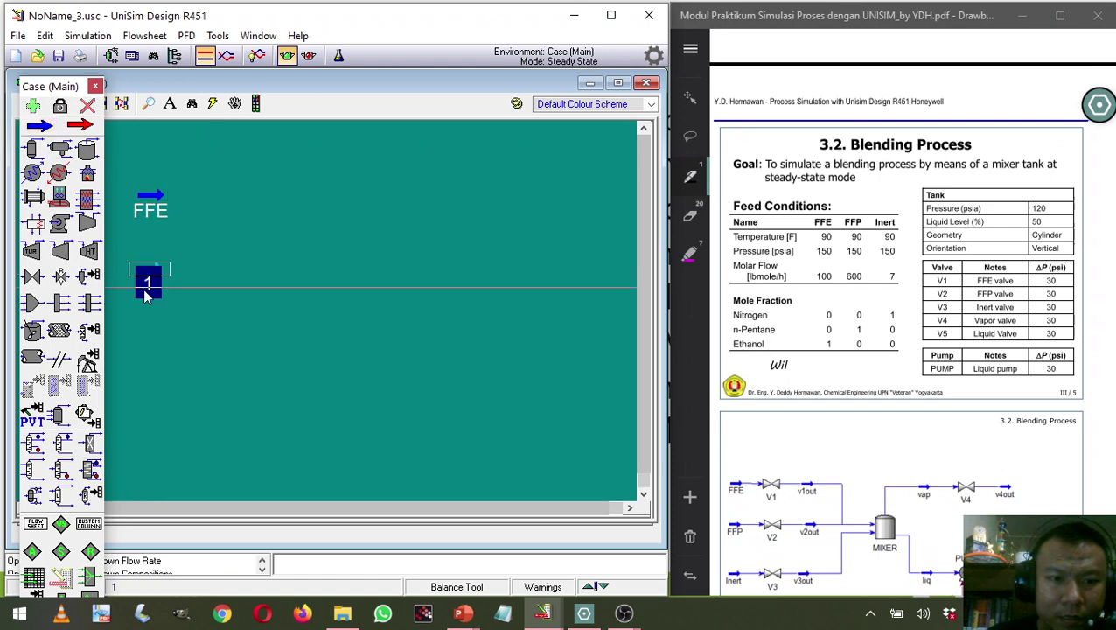
pyautogui.doubleClick(151, 278)
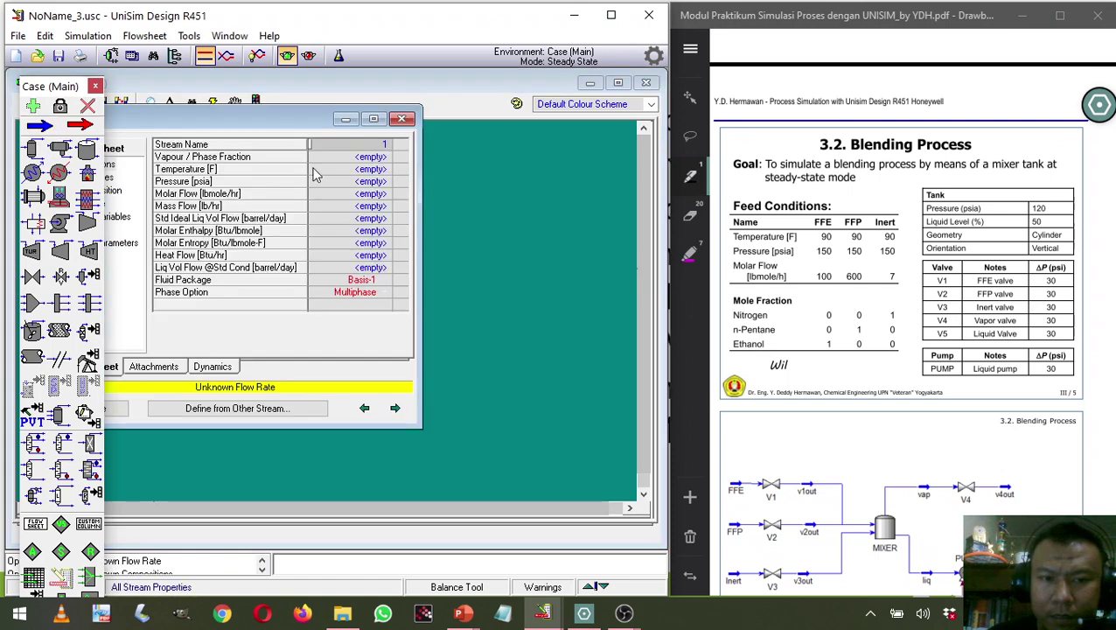
pyautogui.click(385, 145)
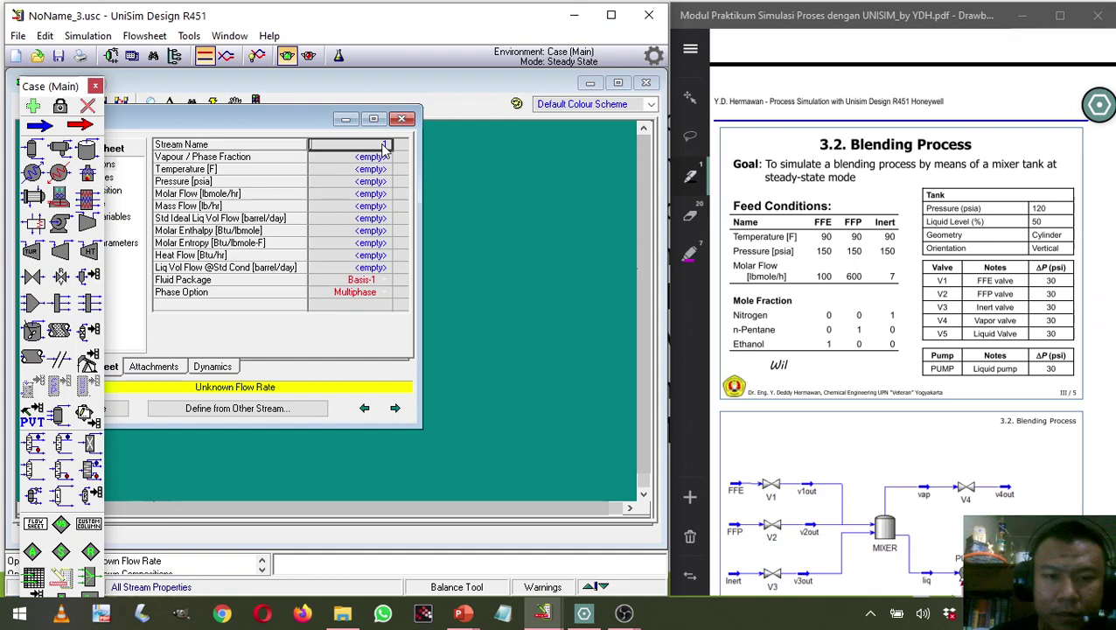
pyautogui.write('FFP')
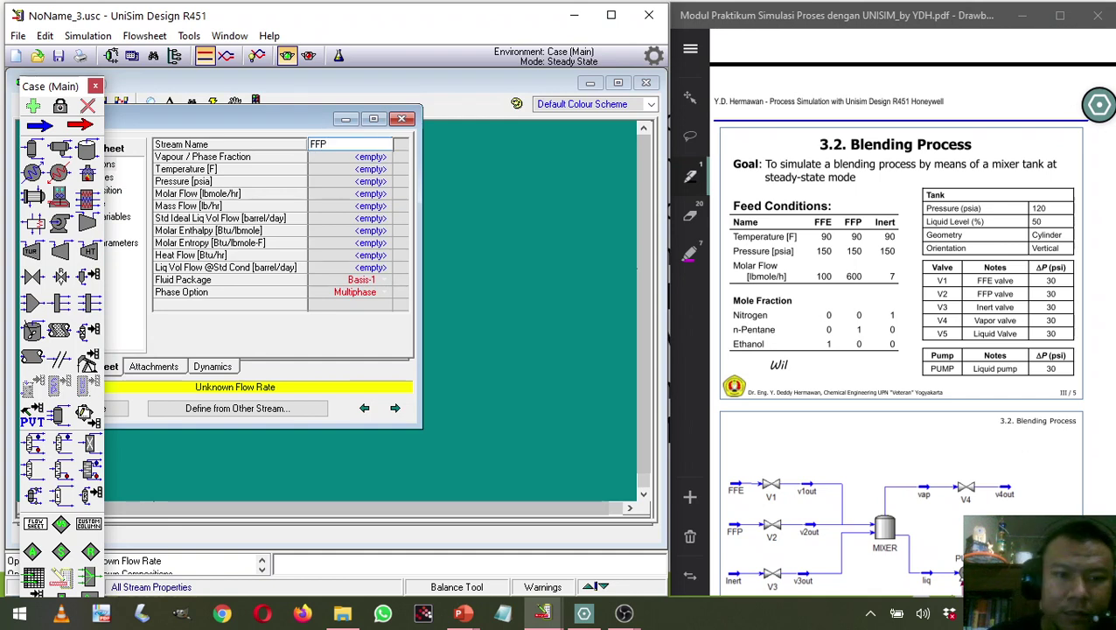
# Set FFP's temperature to 90 F, pressure to 150 psia and molar flow to 600 lbmole/hr.
pyautogui.click(373, 172)
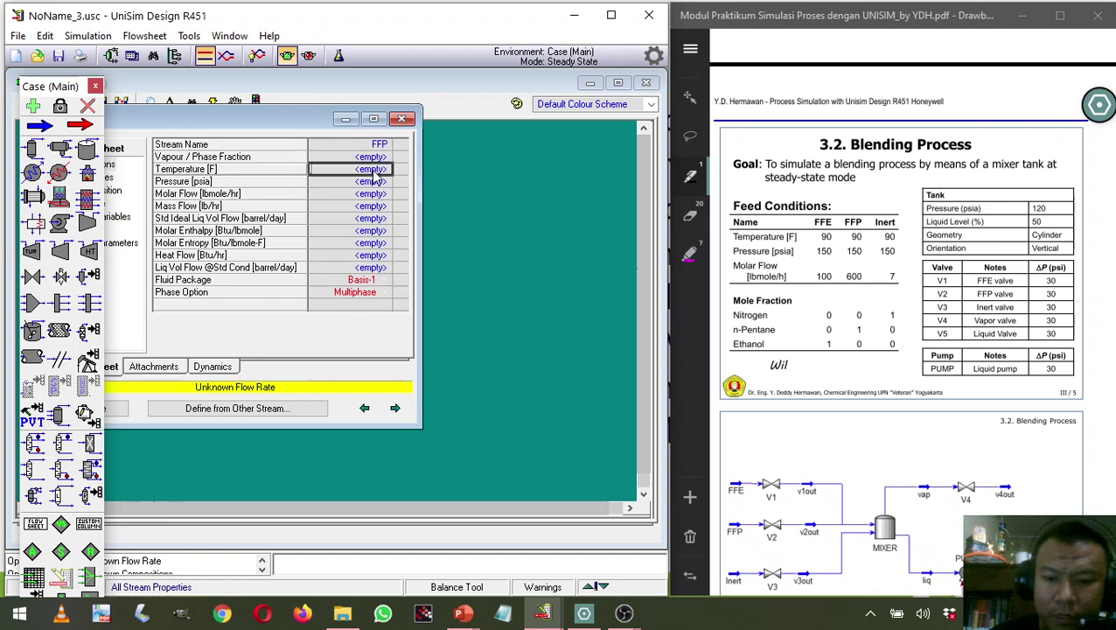
pyautogui.write('90')
pyautogui.press('Return')
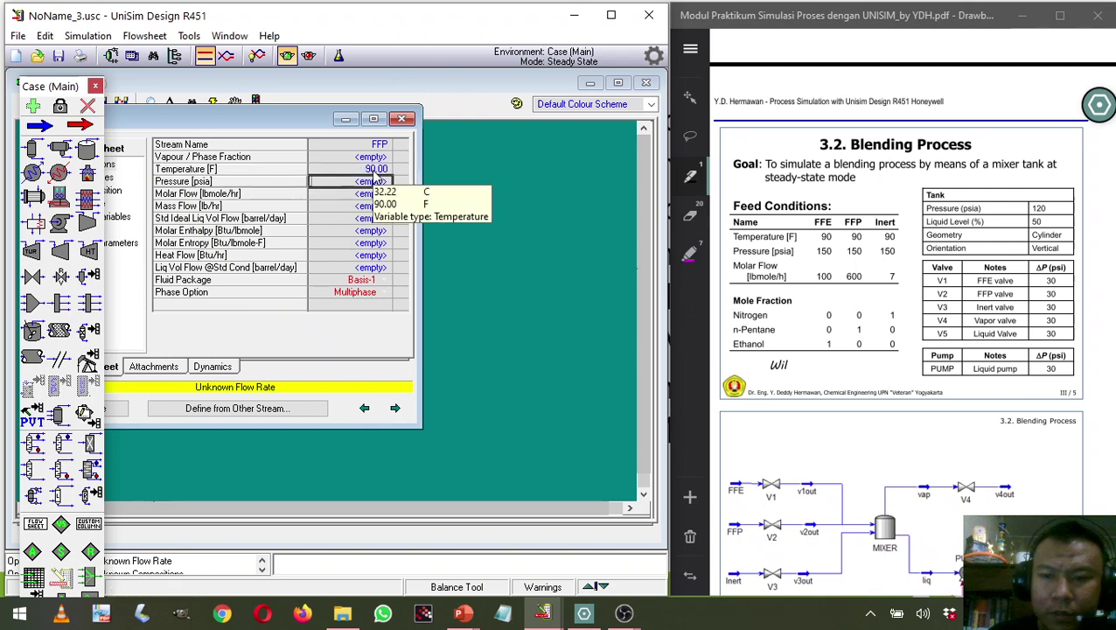
pyautogui.write('150')
pyautogui.press('Return')
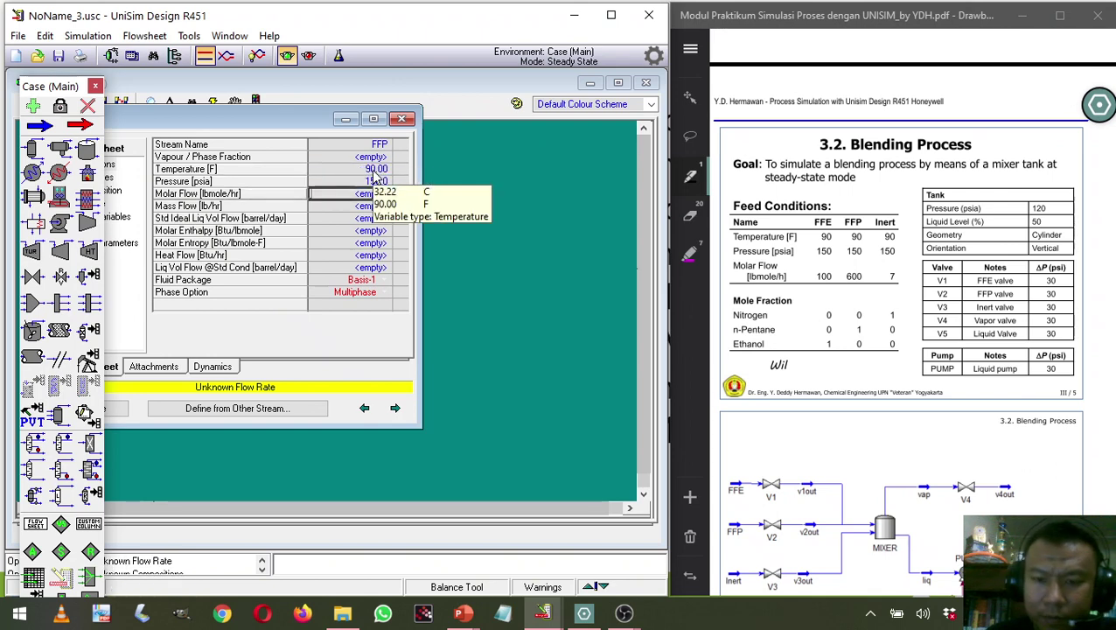
pyautogui.write('600')
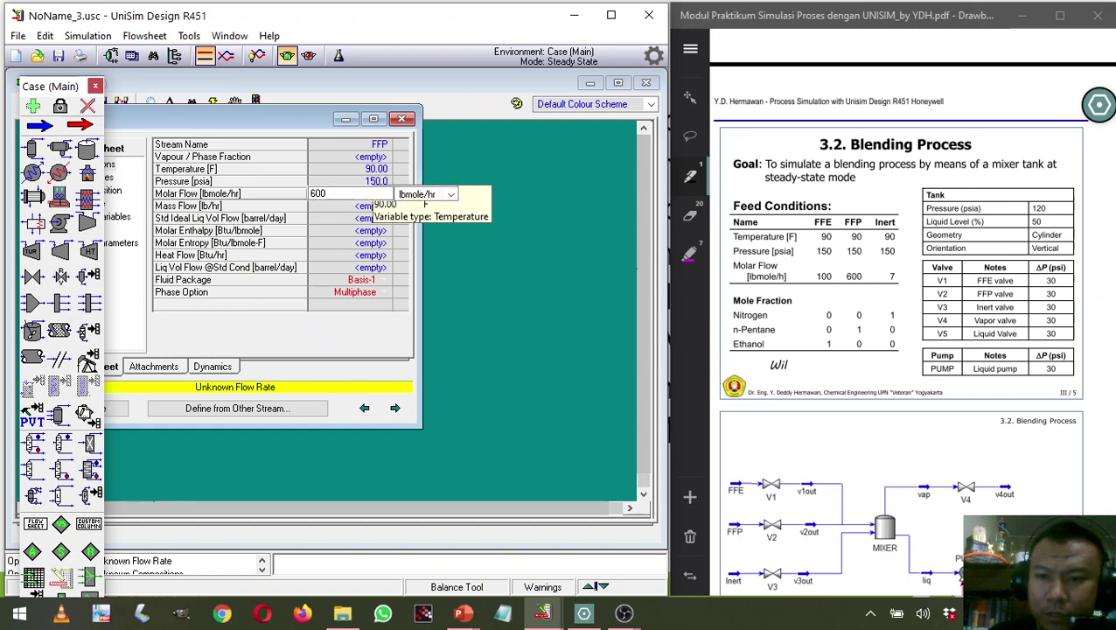
pyautogui.press('Return')
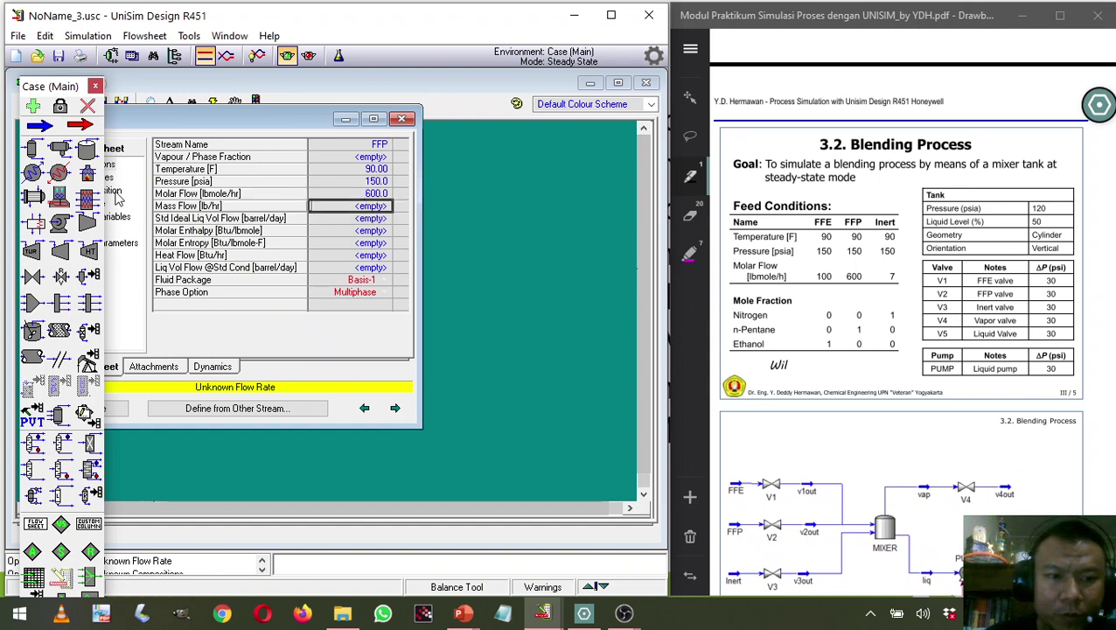
# Define FFP's mole fractions as Nitrogen 0, n-Pentane 1 and Ethanol 0.
pyautogui.click(116, 191)
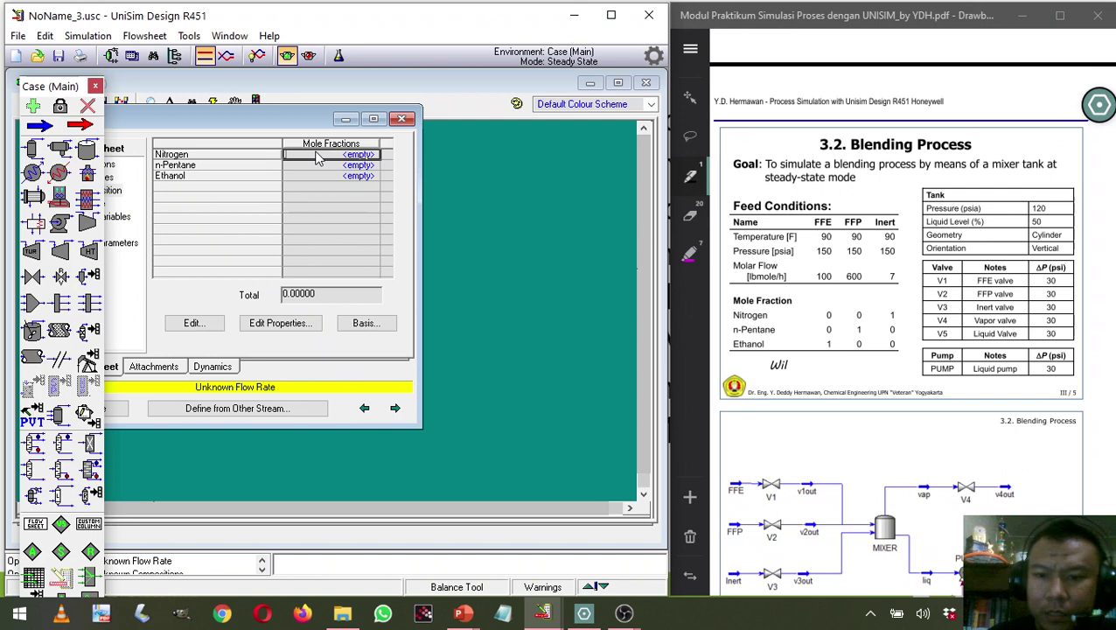
pyautogui.write('0')
pyautogui.press('Return')
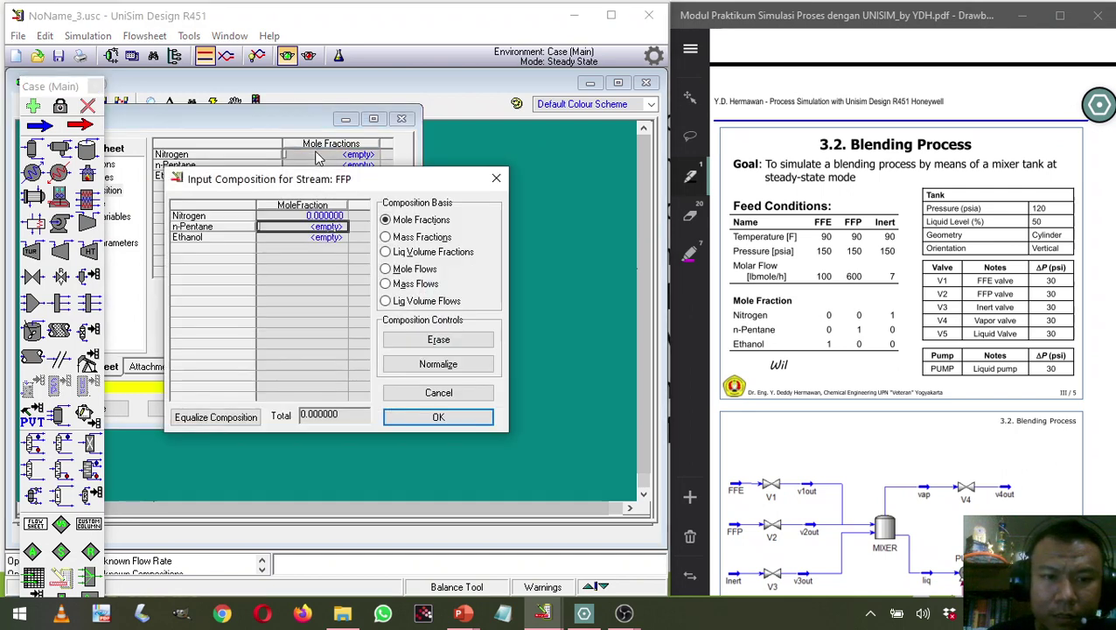
pyautogui.write('1')
pyautogui.press('Return')
pyautogui.write('000000')
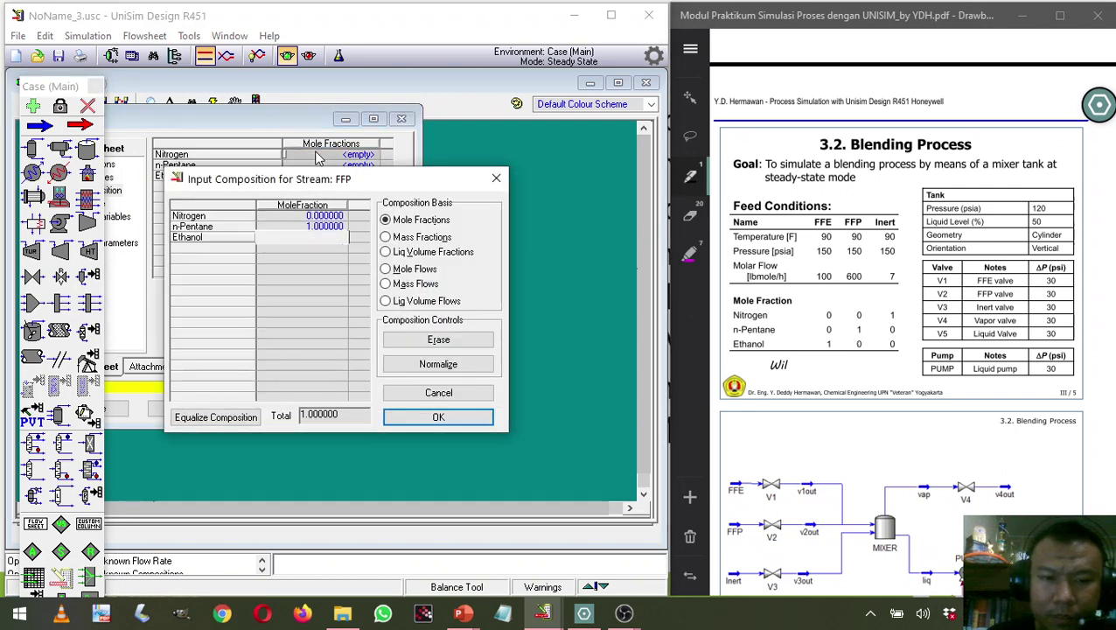
pyautogui.press('Return')
pyautogui.press('Return')
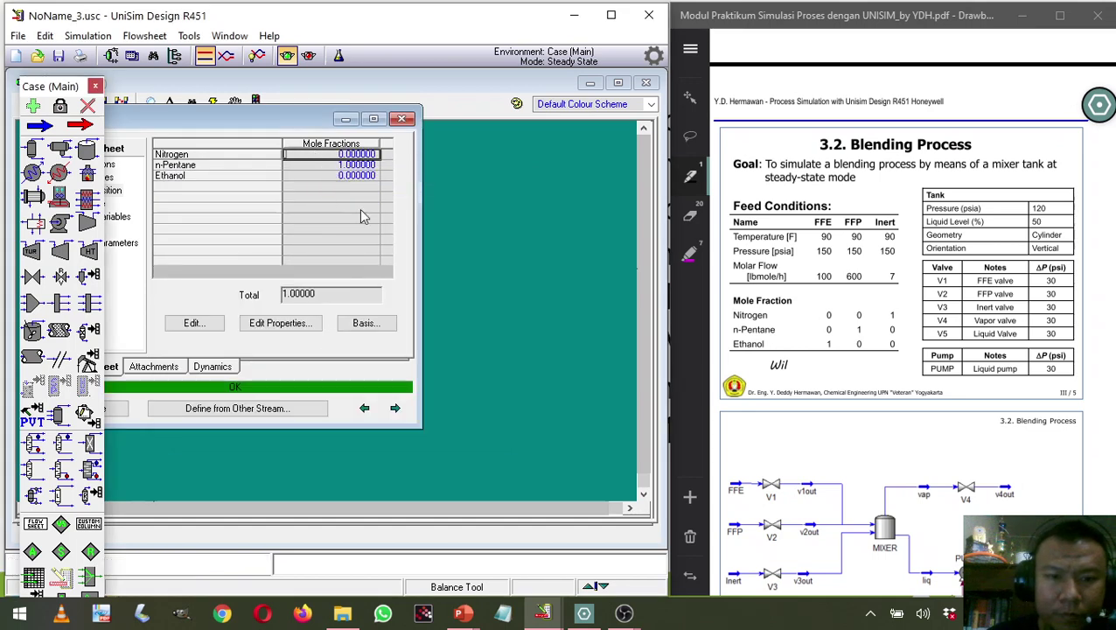
# Close FFP's properties, place a third material stream below FFP on the flowsheet and name it Inert.
pyautogui.click(401, 119)
pyautogui.click(39, 125)
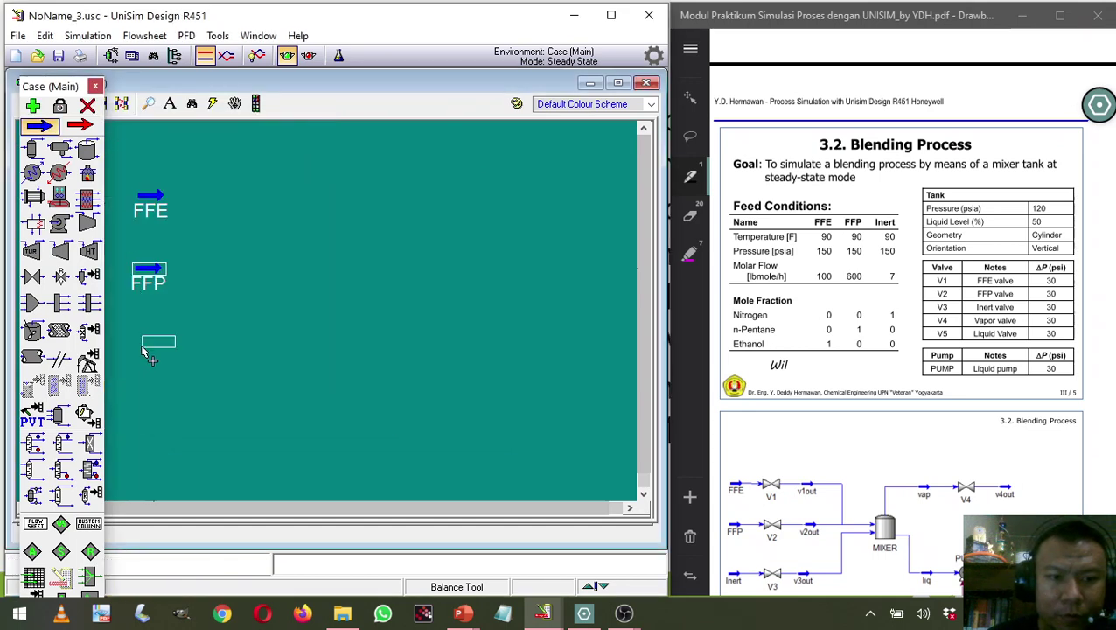
pyautogui.click(134, 343)
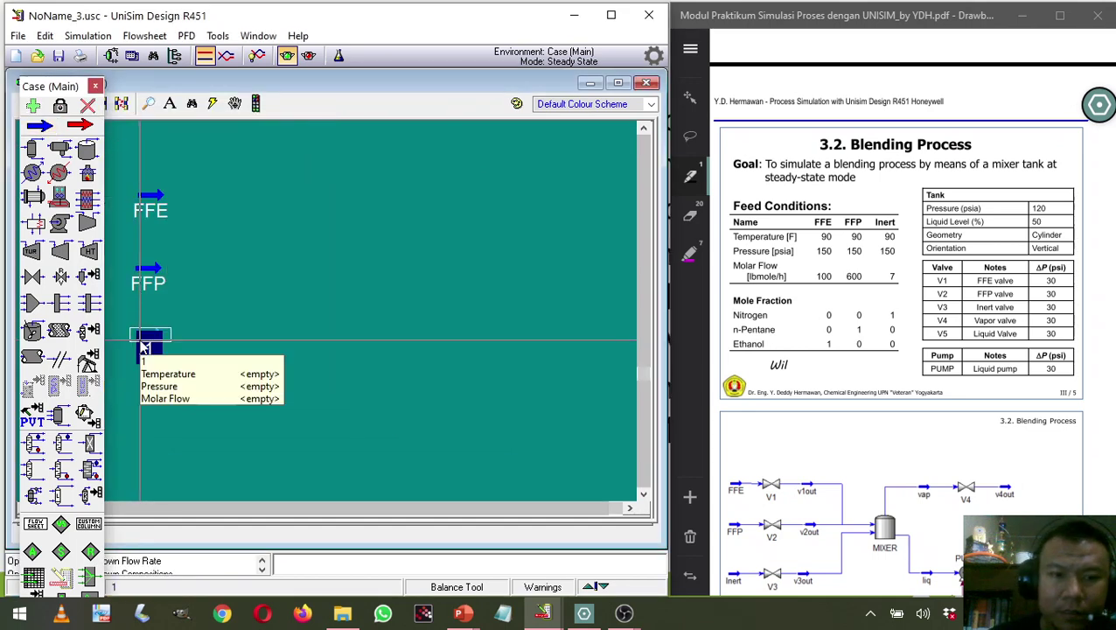
pyautogui.doubleClick(146, 346)
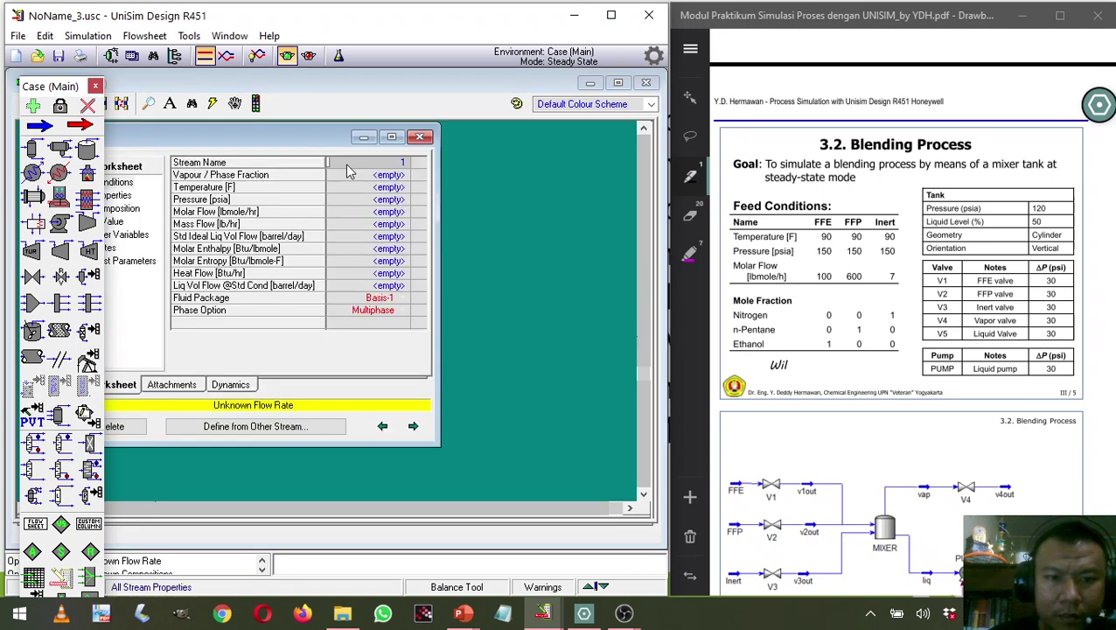
pyautogui.click(347, 165)
pyautogui.write('I')
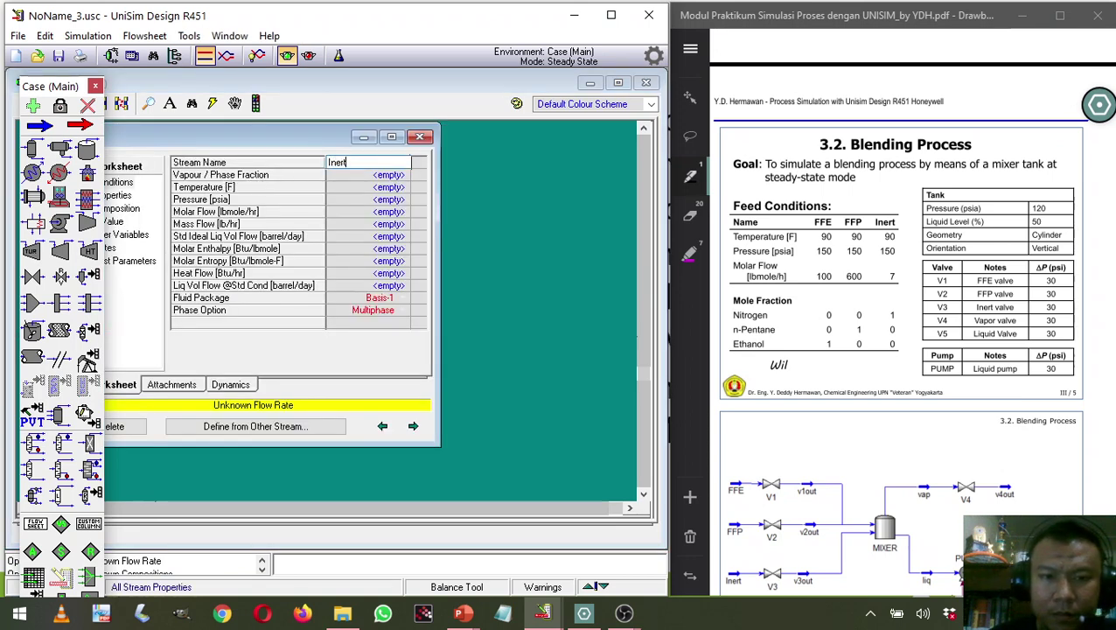
pyautogui.write('nert')
pyautogui.press('Return')
# Set Inert's temperature to 90 F, pressure to 150 psia and molar flow to 7 lbmole/hr.
pyautogui.press('Down')
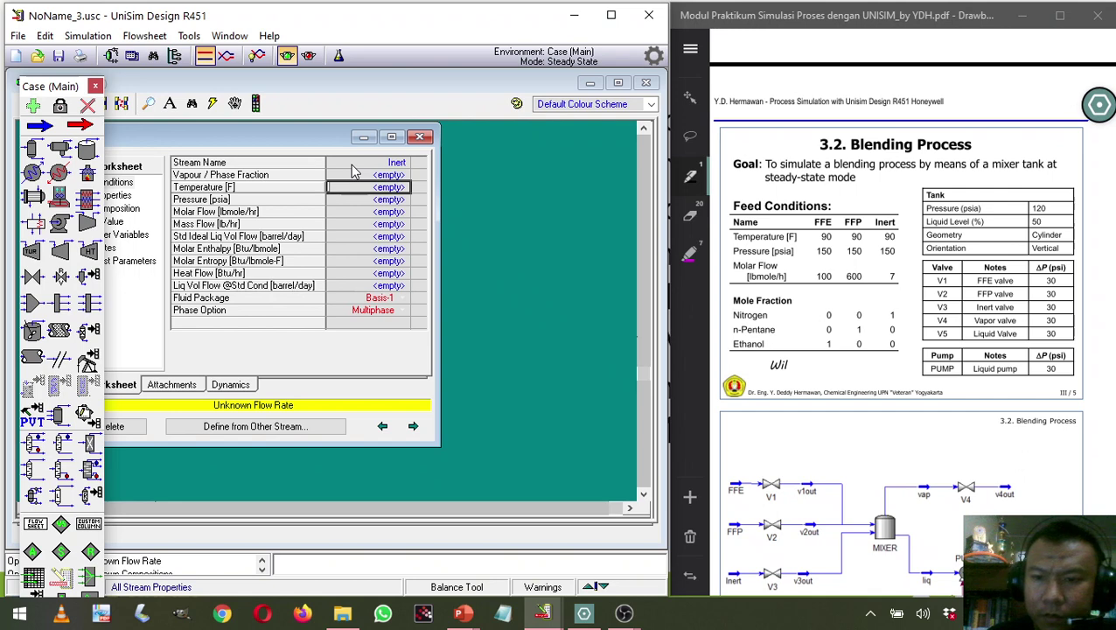
pyautogui.write('90')
pyautogui.press('Return')
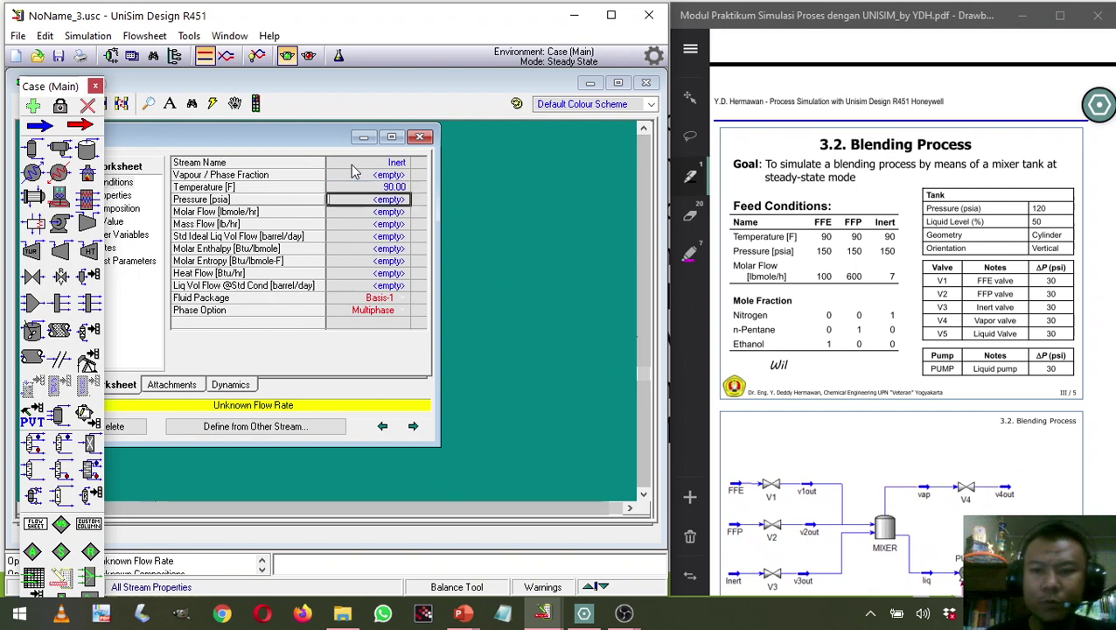
pyautogui.write('150')
pyautogui.press('Return')
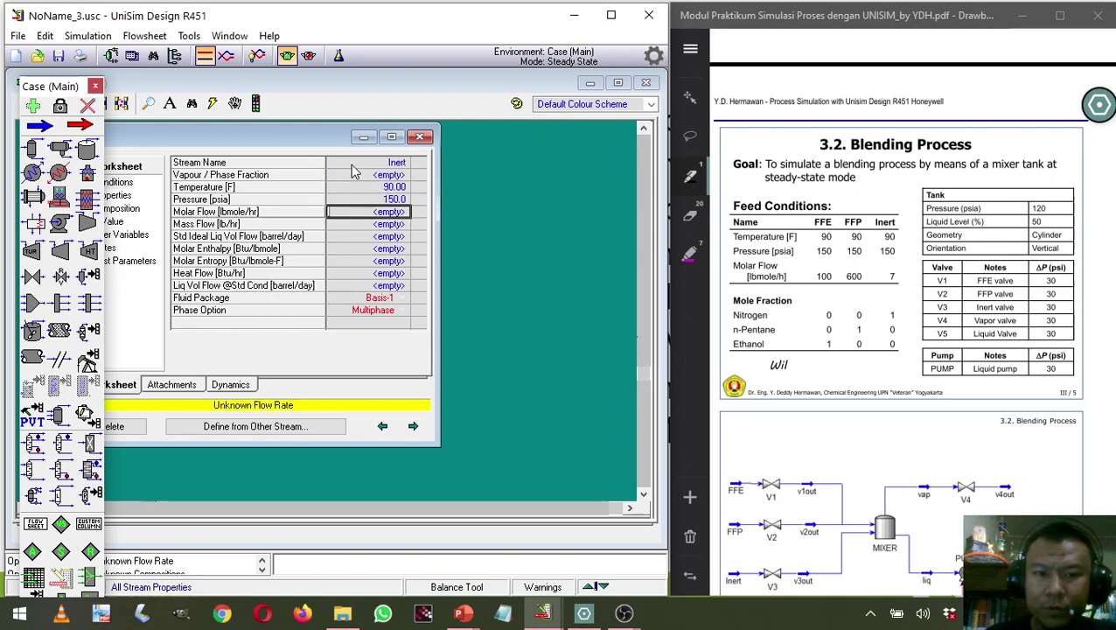
pyautogui.write('7')
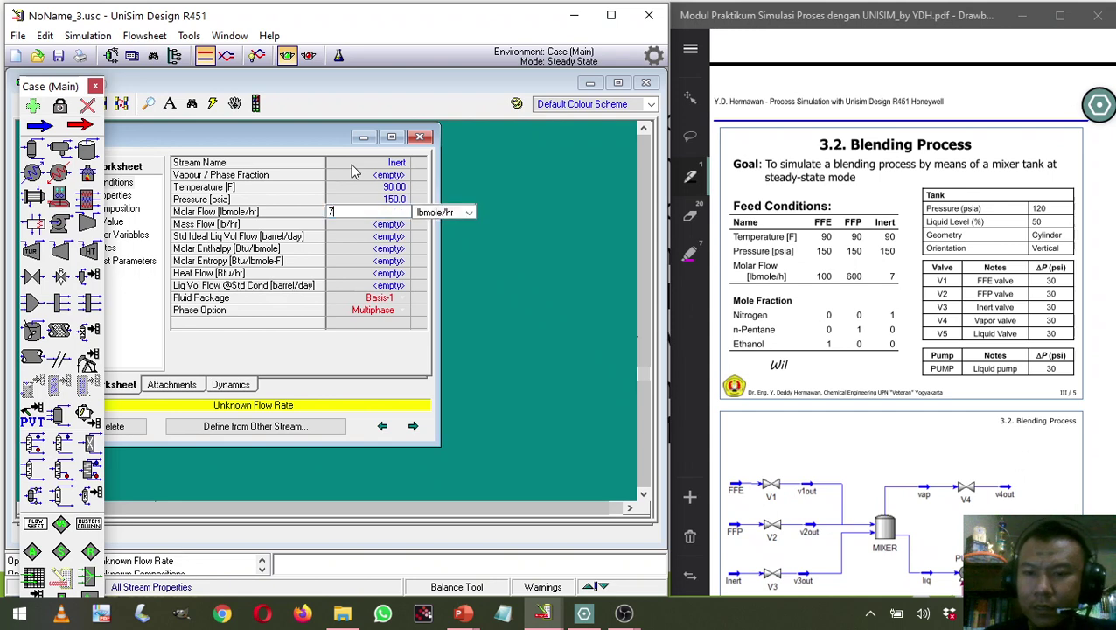
pyautogui.press('Return')
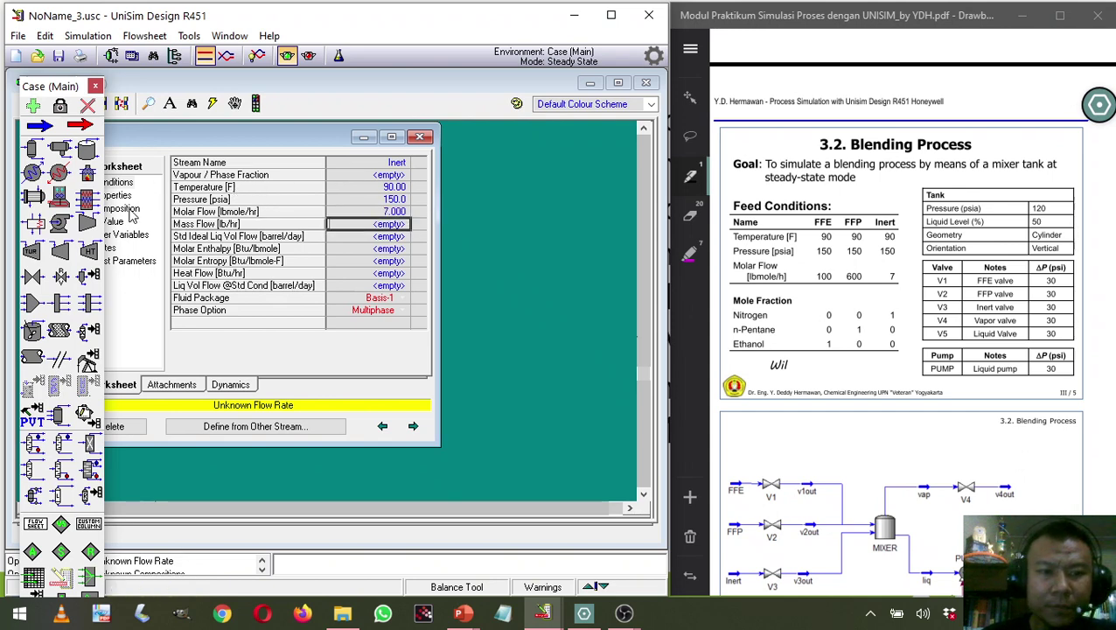
# Define Inert's mole fractions as Nitrogen 1, n-Pentane 0 and Ethanol 0, and close the stream's properties.
pyautogui.click(130, 208)
pyautogui.click(343, 176)
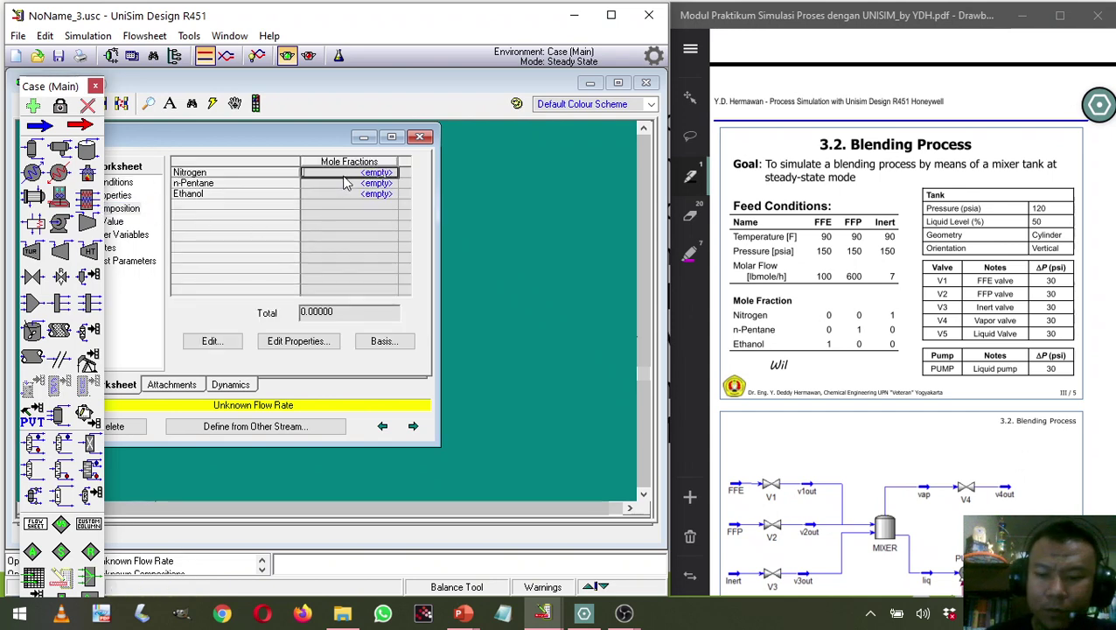
pyautogui.write('1')
pyautogui.press('Return')
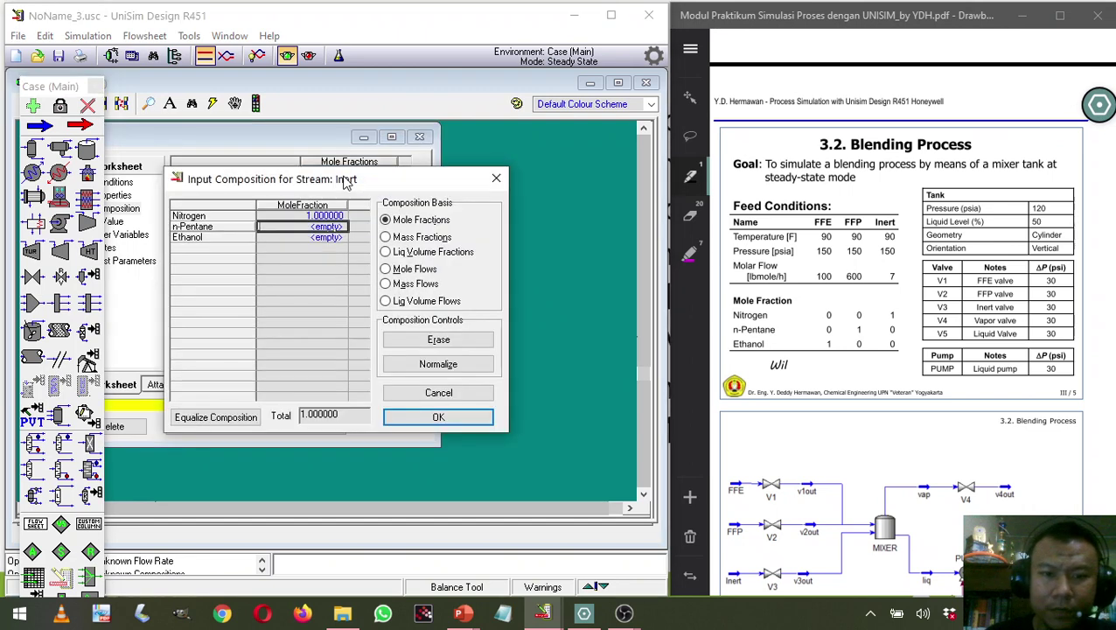
pyautogui.write('0')
pyautogui.press('Return')
pyautogui.write('000000')
pyautogui.press('Return')
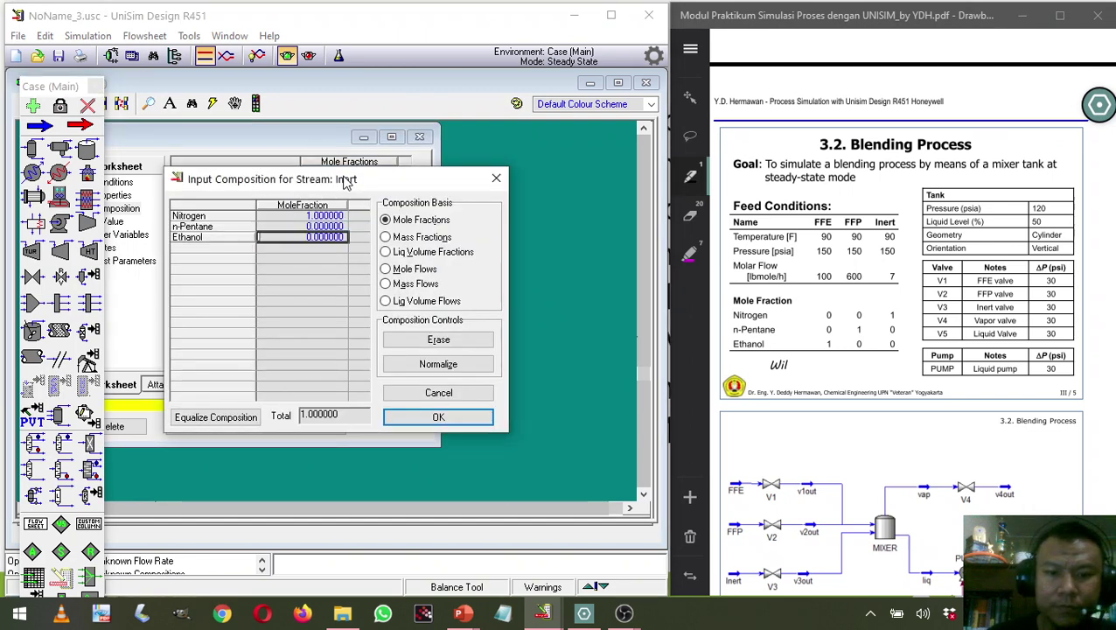
pyautogui.press('Return')
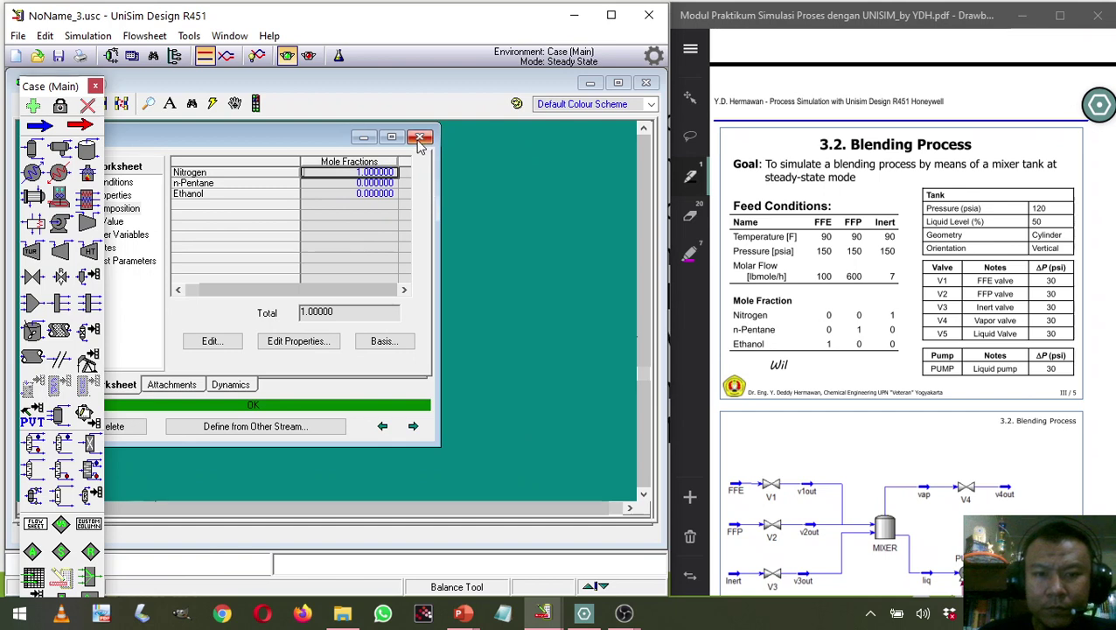
pyautogui.click(420, 138)
# Place three valves on the flowsheet, one beside each of the FFE, FFP and Inert streams.
pyautogui.scroll(-1, 870, 388)
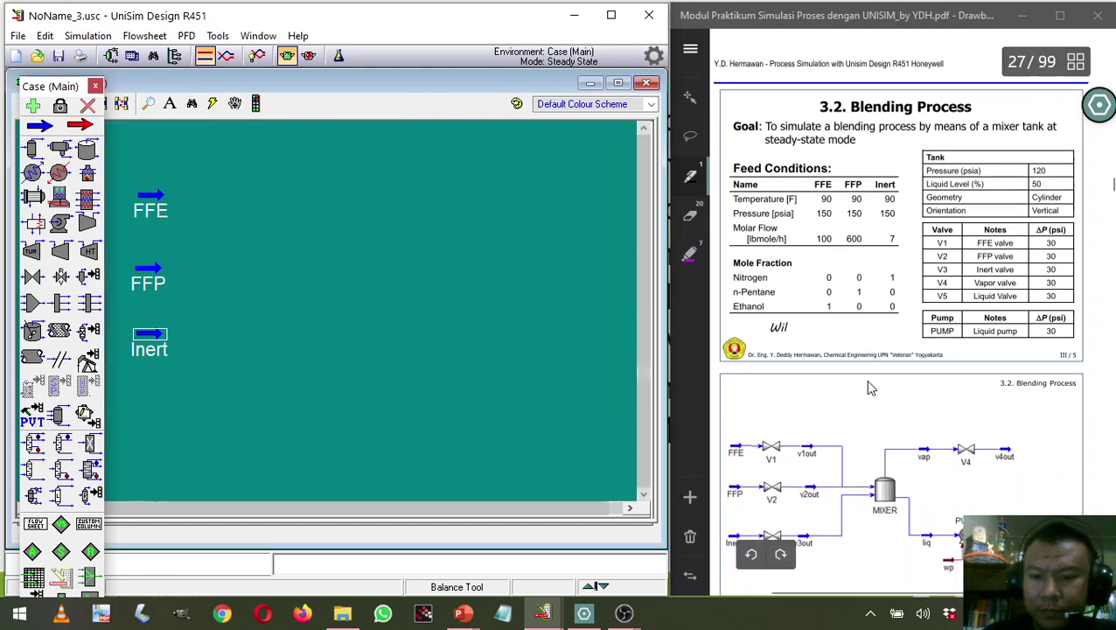
pyautogui.scroll(-3, 869, 387)
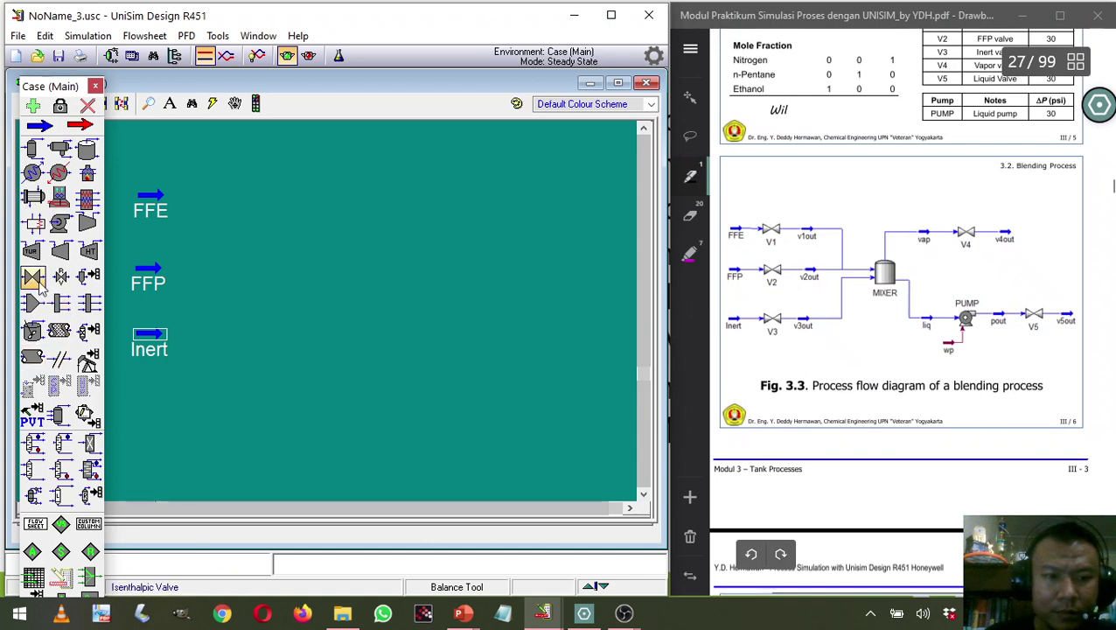
pyautogui.moveTo(39, 289); pyautogui.dragTo(196, 221)
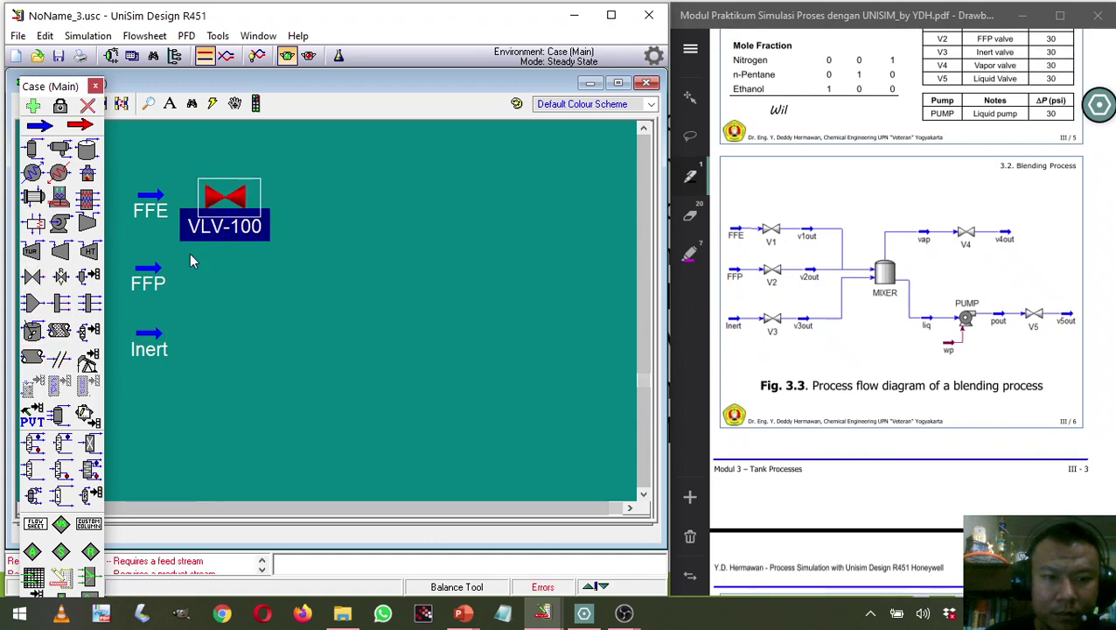
pyautogui.click(33, 276)
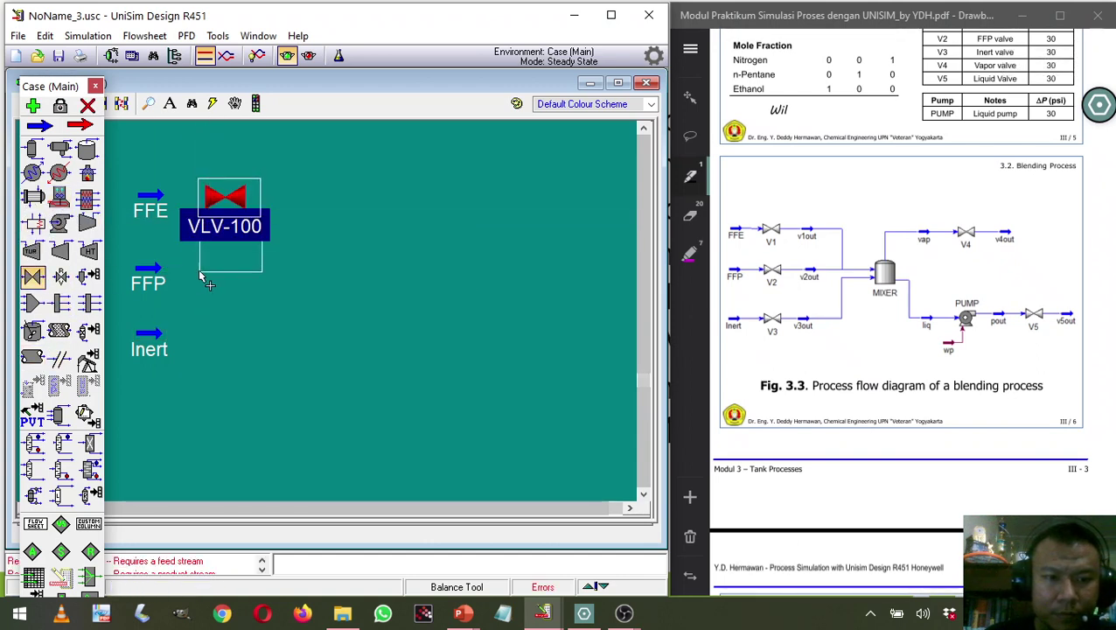
pyautogui.click(205, 289)
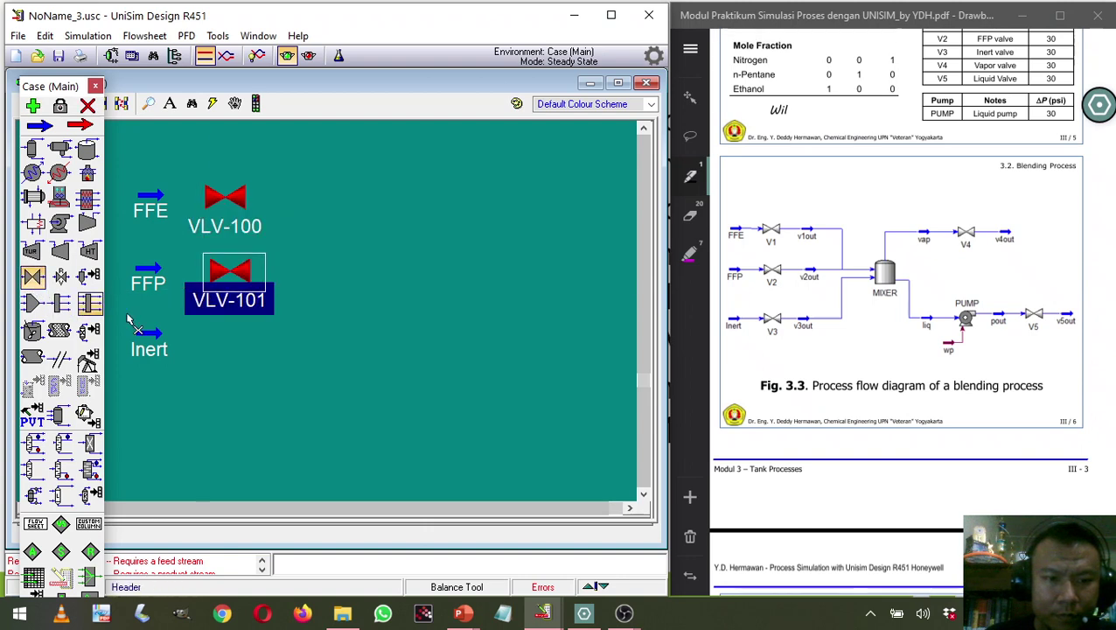
pyautogui.click(206, 352)
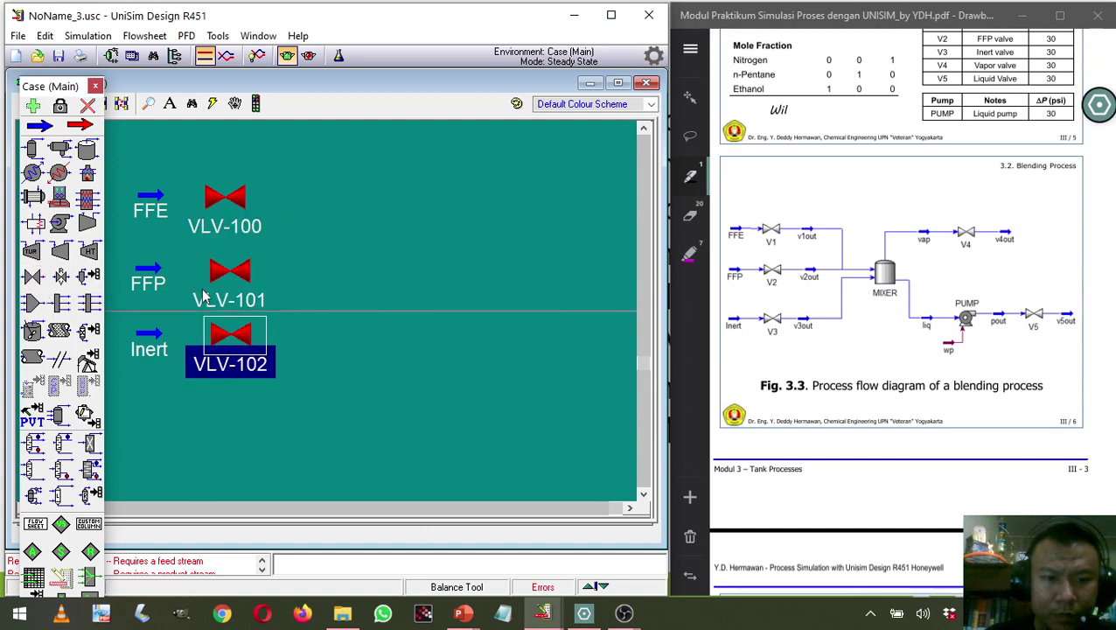
# Rename the valve beside FFE as V1 and connect FFE as its inlet and a new stream v1out as its outlet.
pyautogui.doubleClick(221, 229)
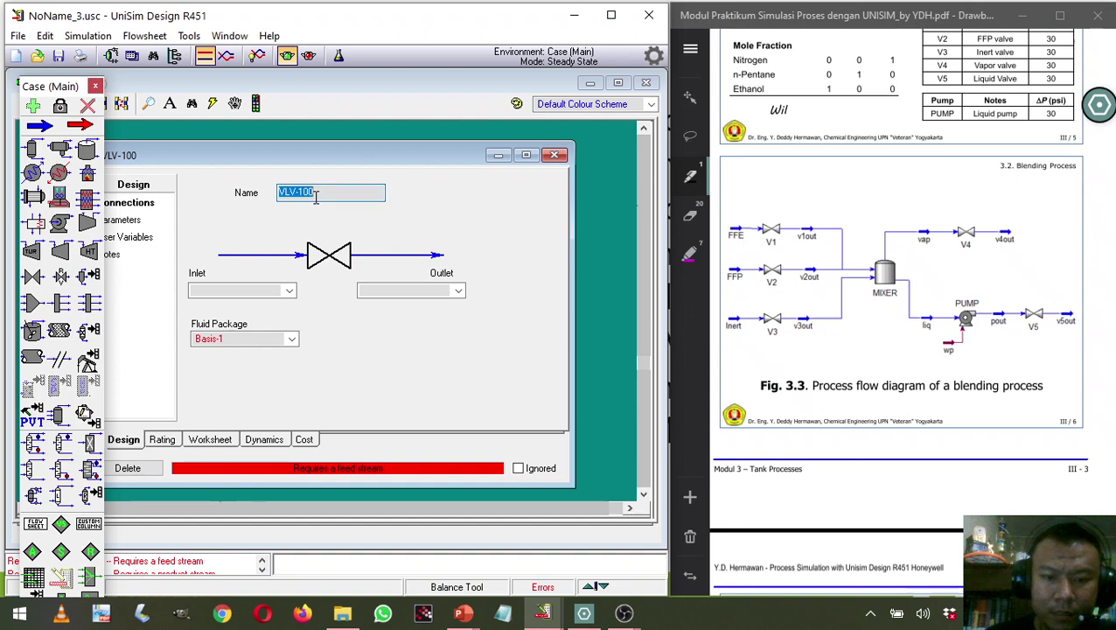
pyautogui.write('V1')
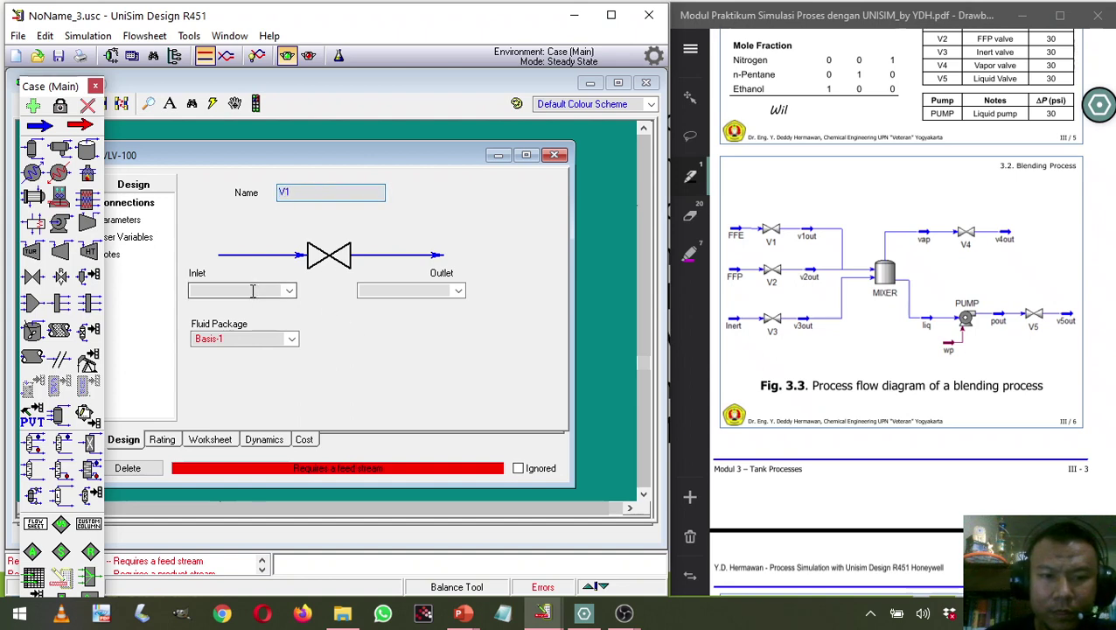
pyautogui.click(289, 290)
pyautogui.click(278, 303)
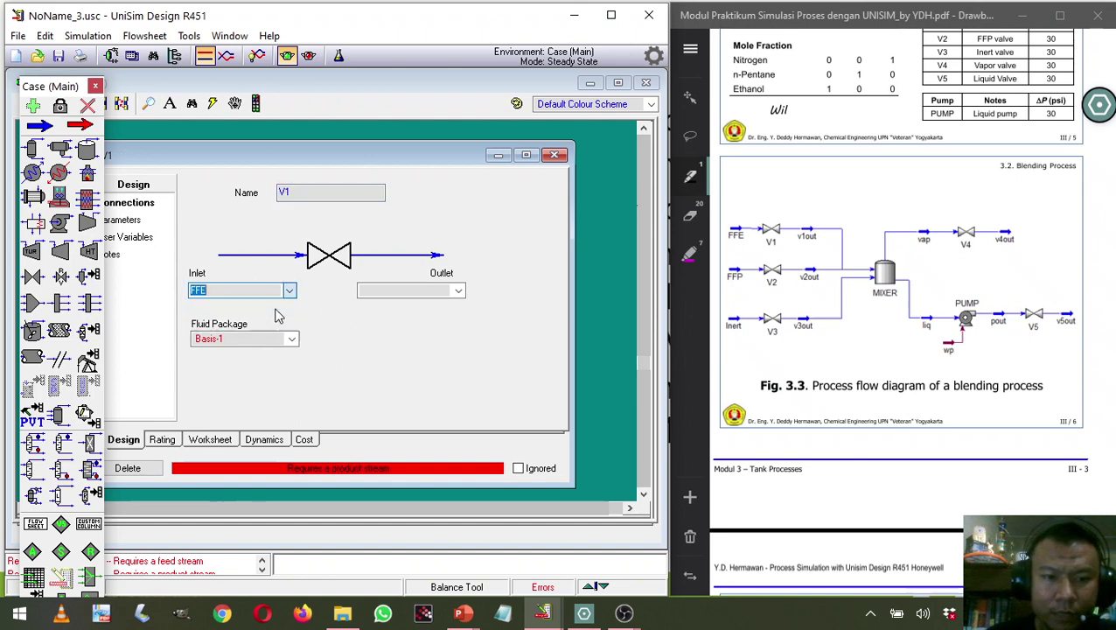
pyautogui.click(404, 291)
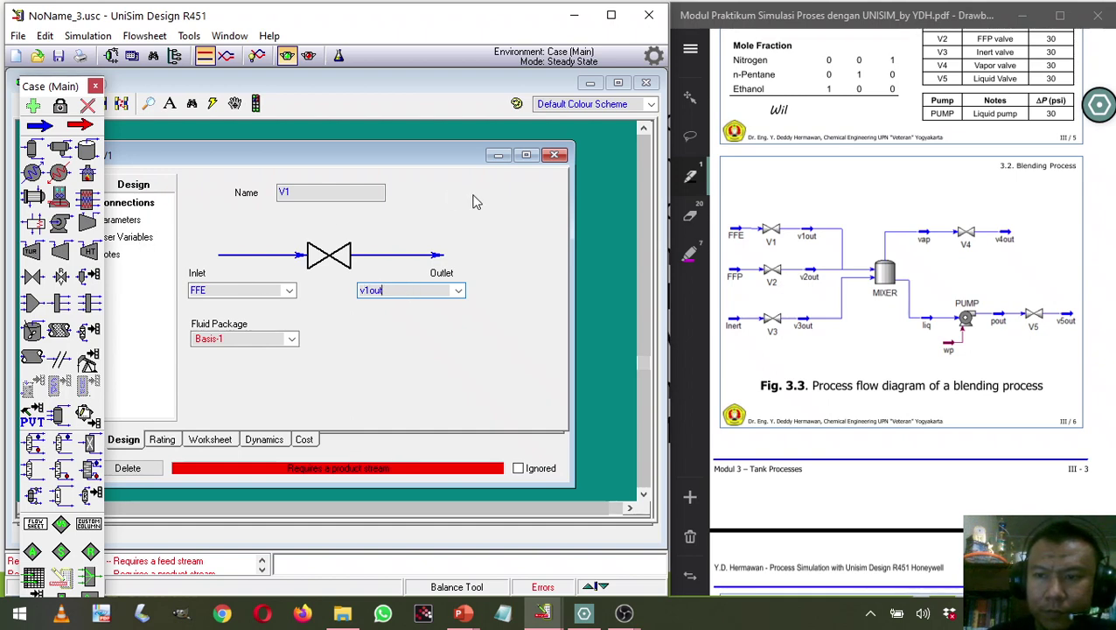
# Set V1's pressure drop to 30 psi and close the valve's properties.
pyautogui.scroll(1, 929, 103)
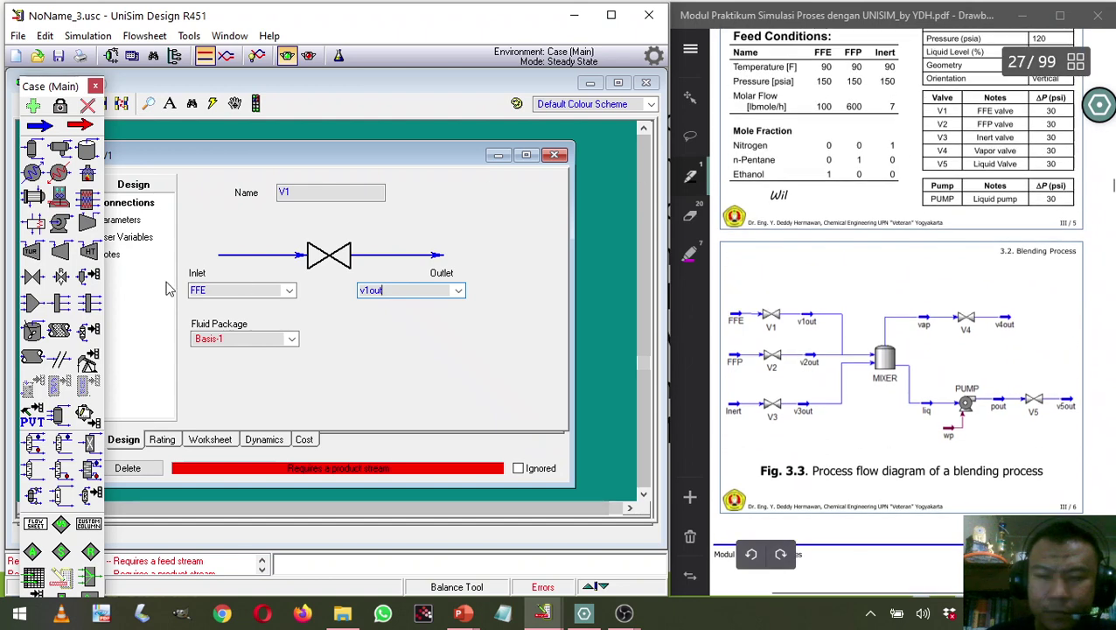
pyautogui.click(136, 222)
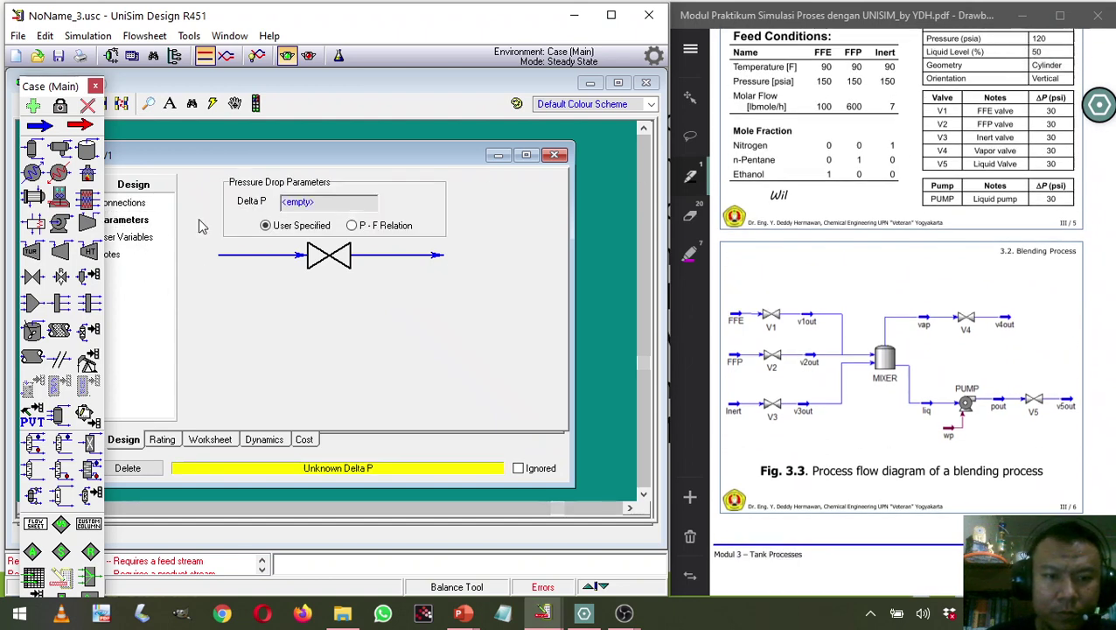
pyautogui.click(308, 206)
pyautogui.write('30')
pyautogui.press('Return')
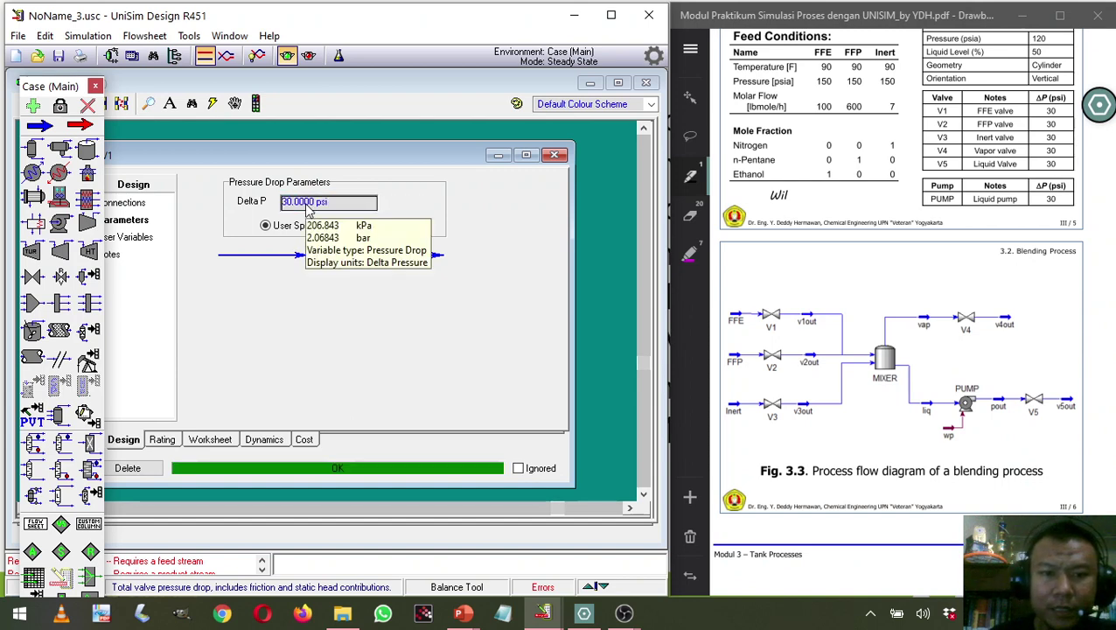
pyautogui.click(554, 155)
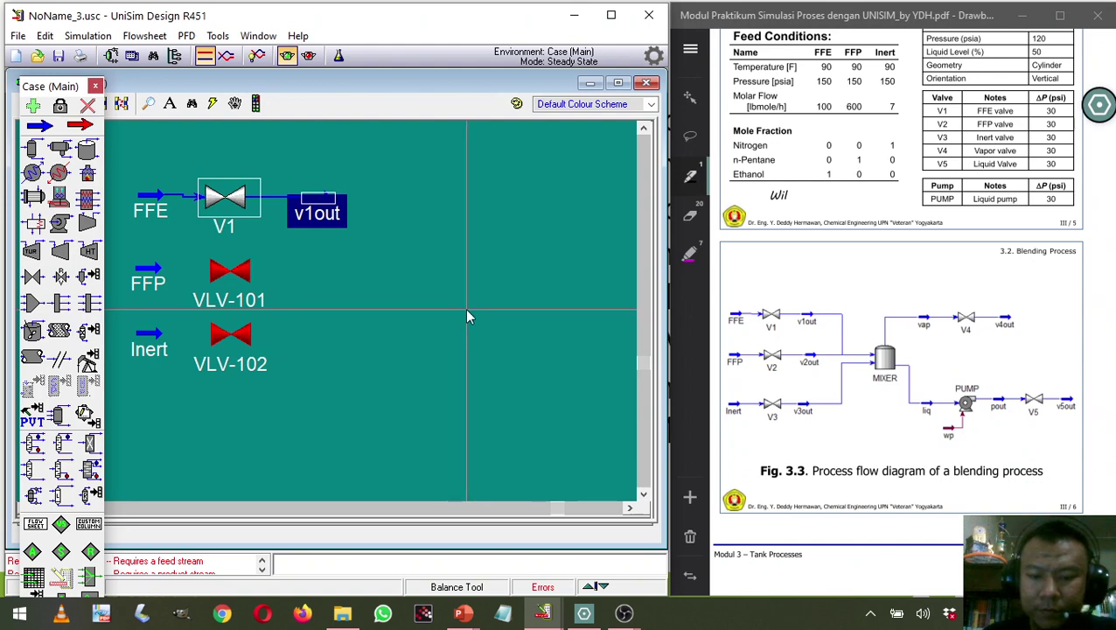
# Rename the valve beside FFP as V2 and connect FFP as its inlet and a new stream v2out as its outlet.
pyautogui.doubleClick(231, 275)
pyautogui.click(307, 211)
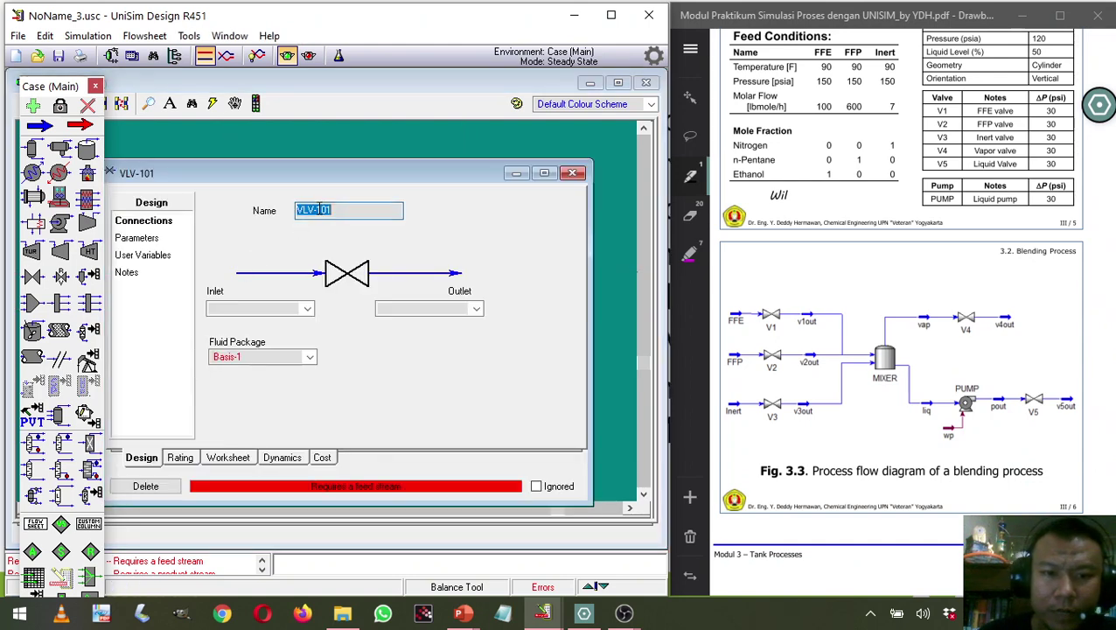
pyautogui.write('V2')
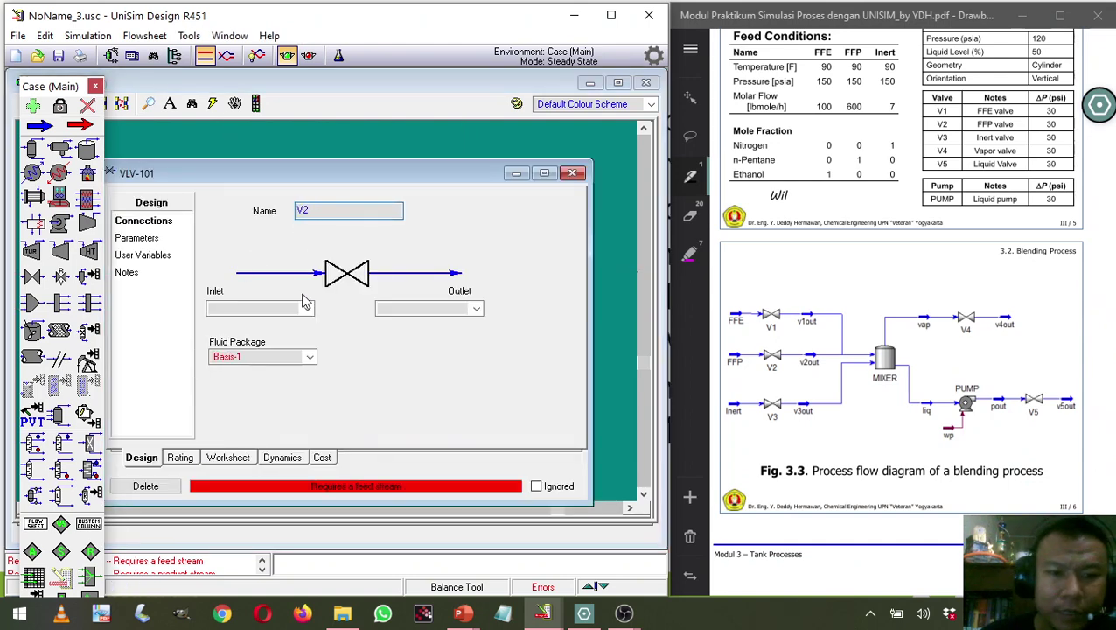
pyautogui.click(307, 308)
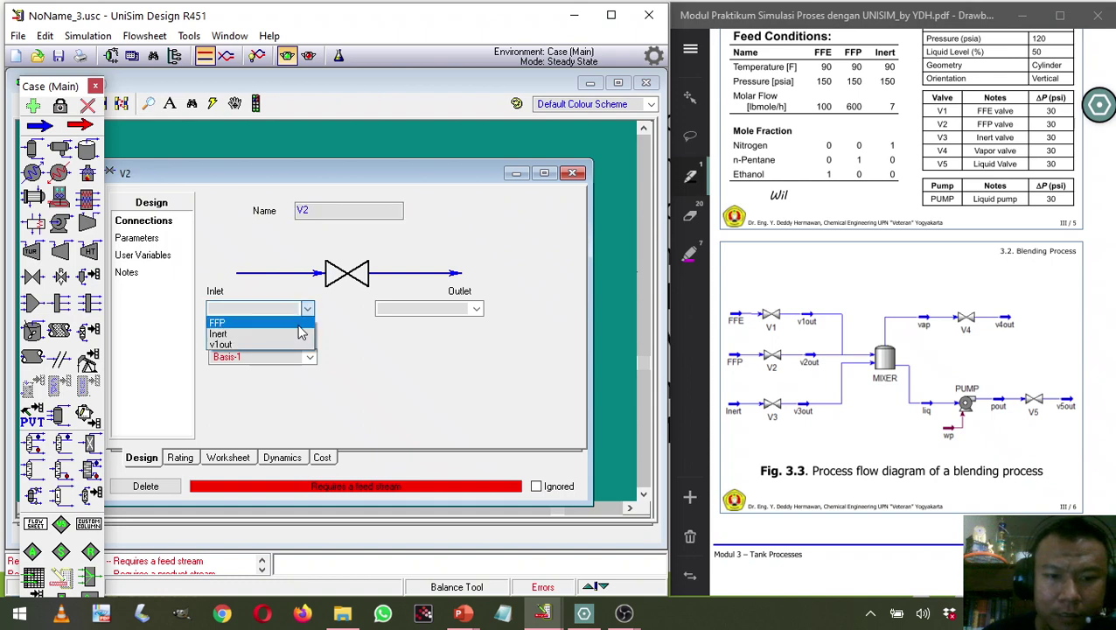
pyautogui.click(298, 323)
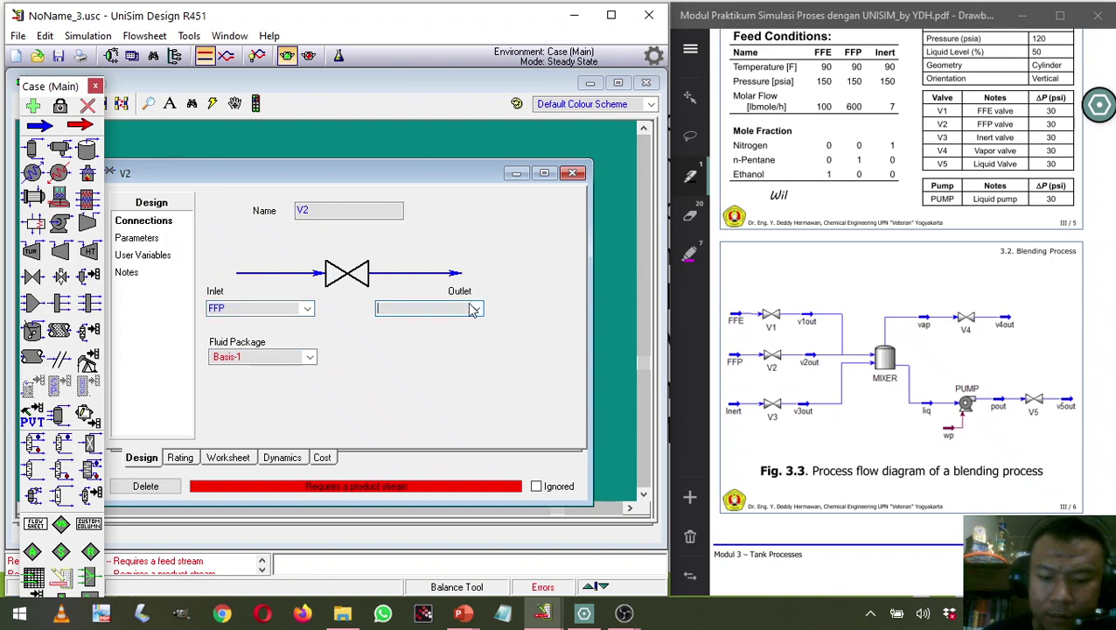
# Set V2's pressure drop to 30 psi and close the valve's properties.
pyautogui.click(148, 238)
pyautogui.click(341, 224)
pyautogui.write('30')
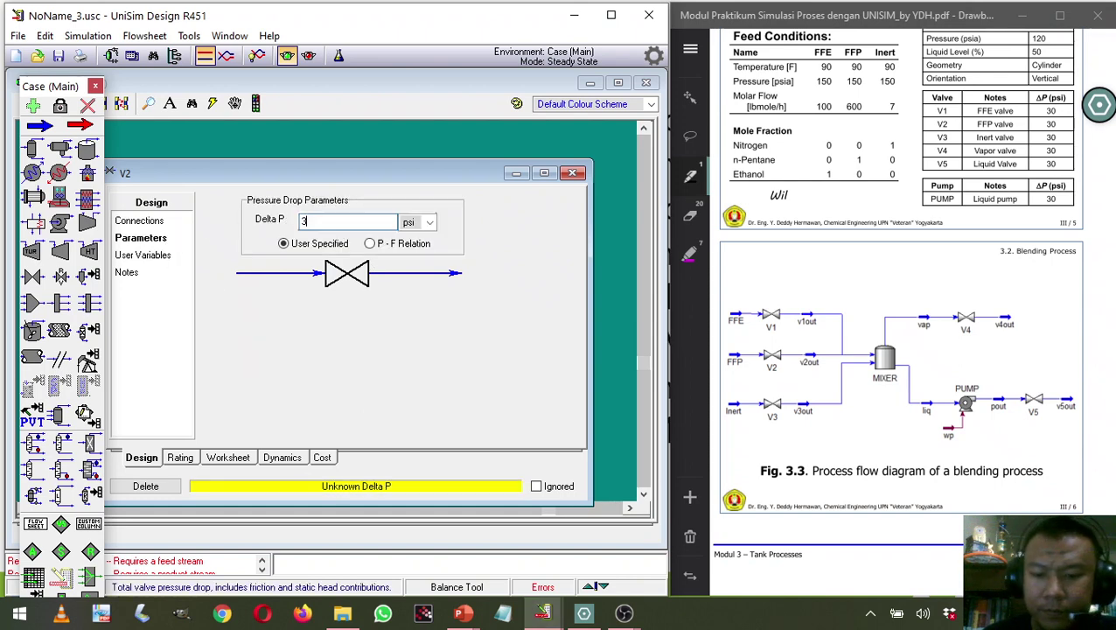
pyautogui.press('Return')
pyautogui.click(573, 173)
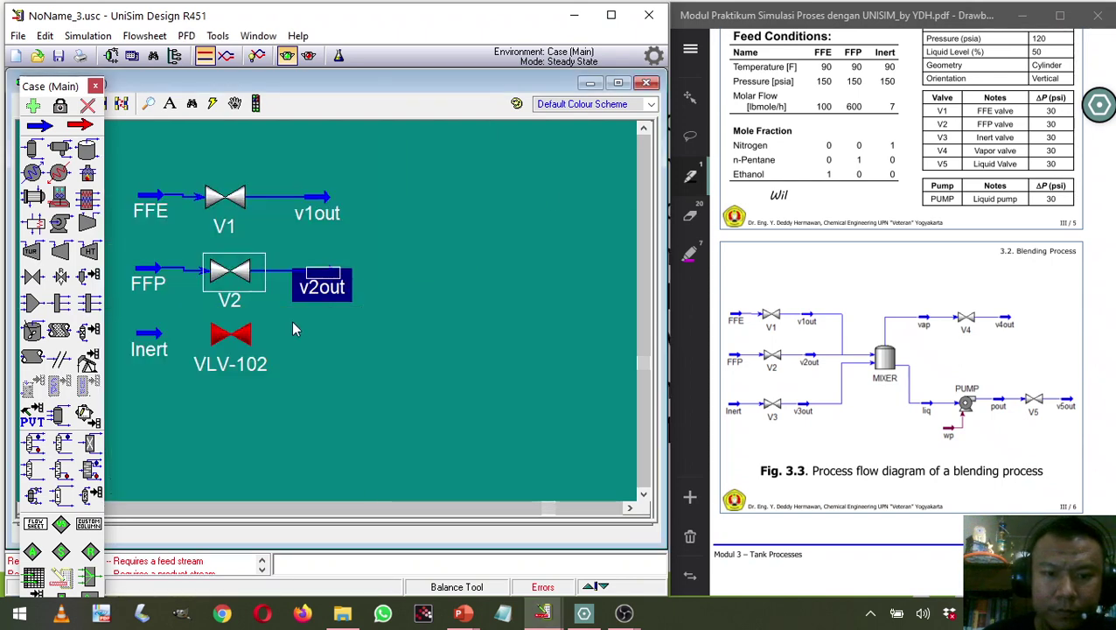
# Rename the valve beside Inert as V3 and connect Inert as its inlet and a new stream v3out as its outlet.
pyautogui.doubleClick(236, 325)
pyautogui.doubleClick(334, 229)
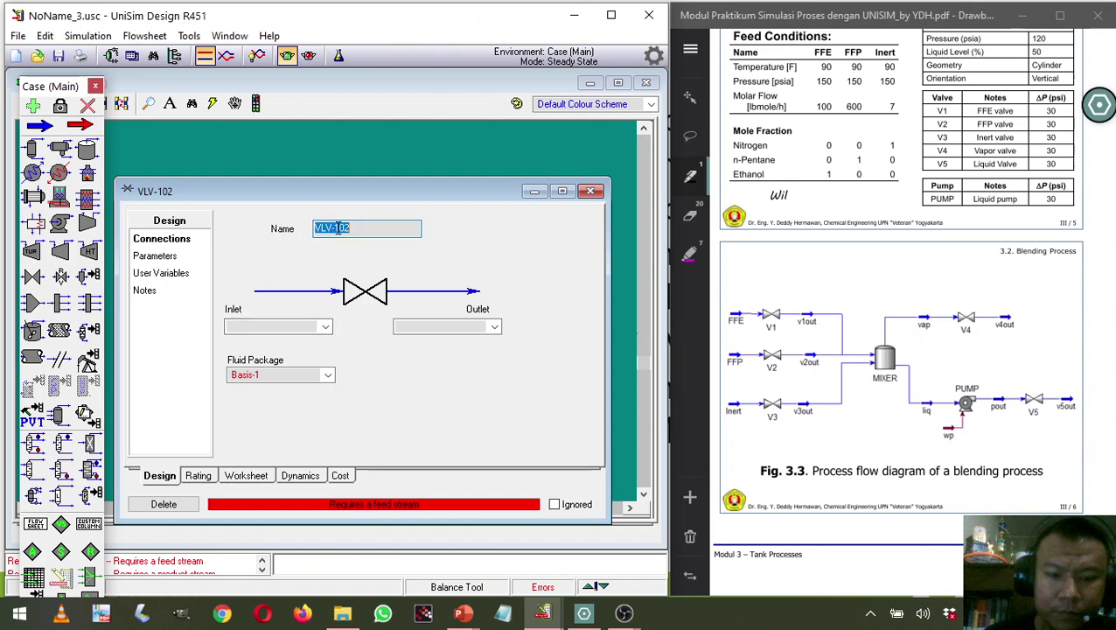
pyautogui.write('V3')
pyautogui.click(324, 326)
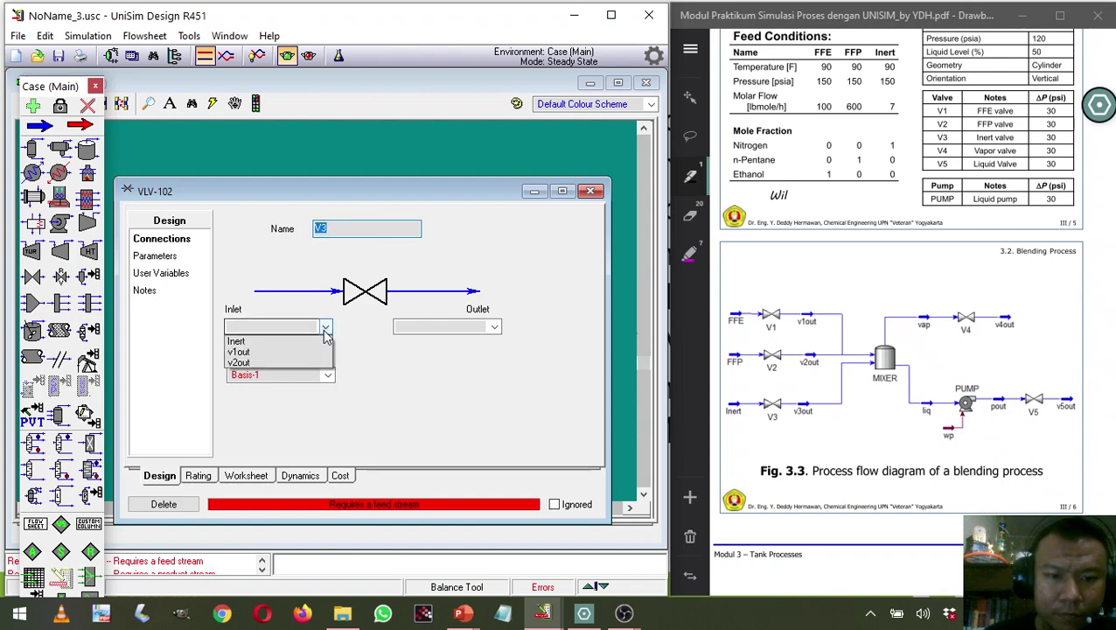
pyautogui.click(316, 337)
pyautogui.click(427, 325)
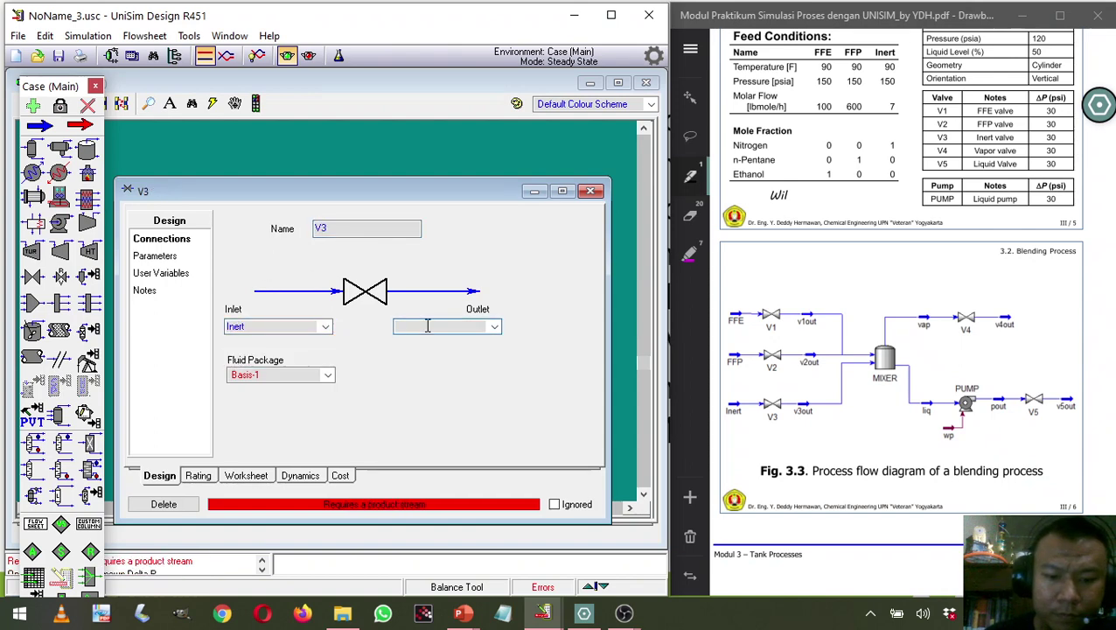
pyautogui.write('v3out')
pyautogui.press('Return')
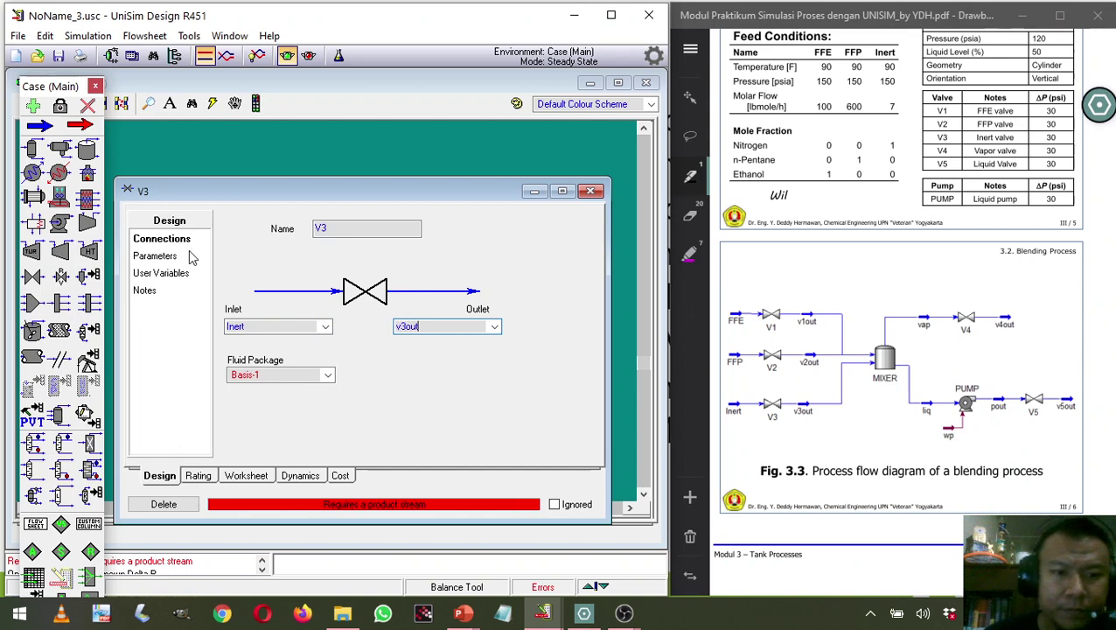
# Set V3's pressure drop to 30 psi and close the valve's properties.
pyautogui.click(167, 257)
pyautogui.click(336, 239)
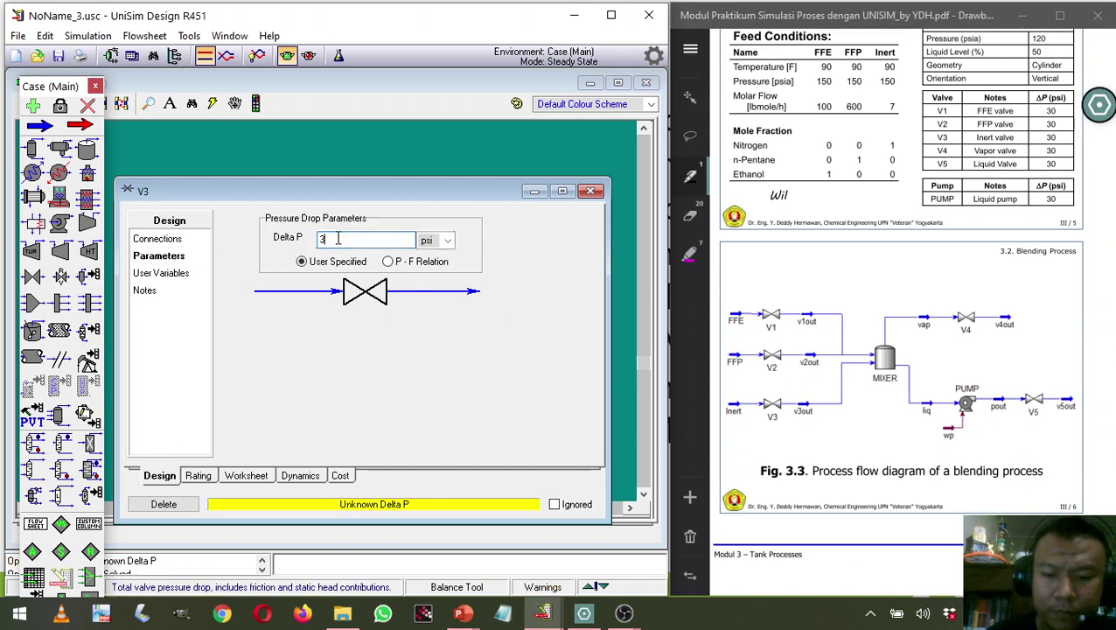
pyautogui.write('30')
pyautogui.press('Return')
pyautogui.click(591, 191)
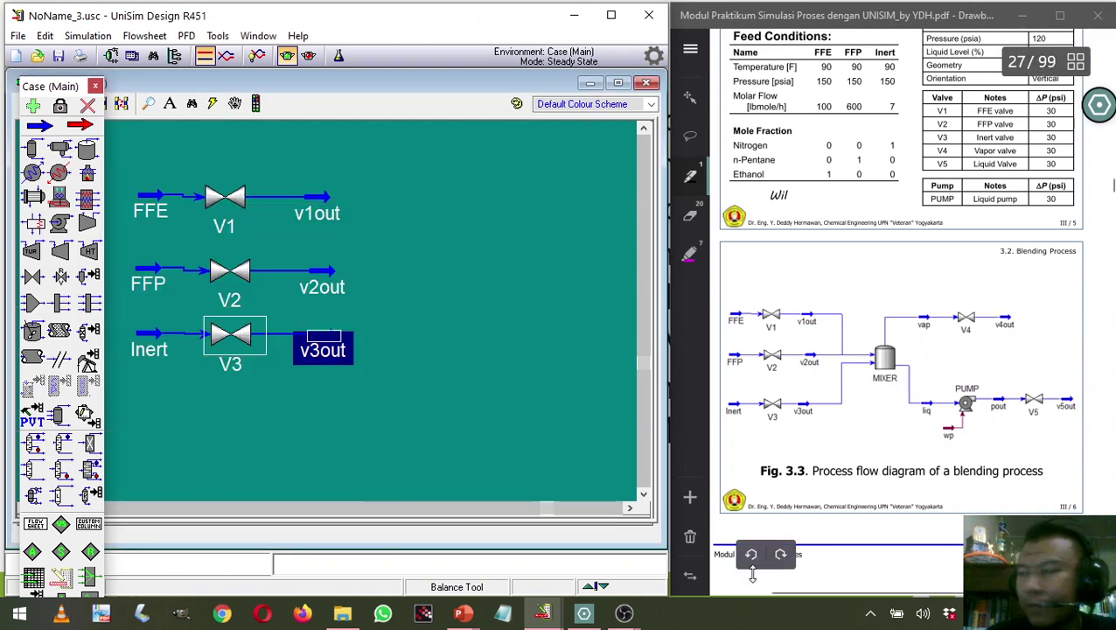
# Place a tank in the flowsheet beyond the three valve outlet streams and name it MIXER.
pyautogui.click(88, 156)
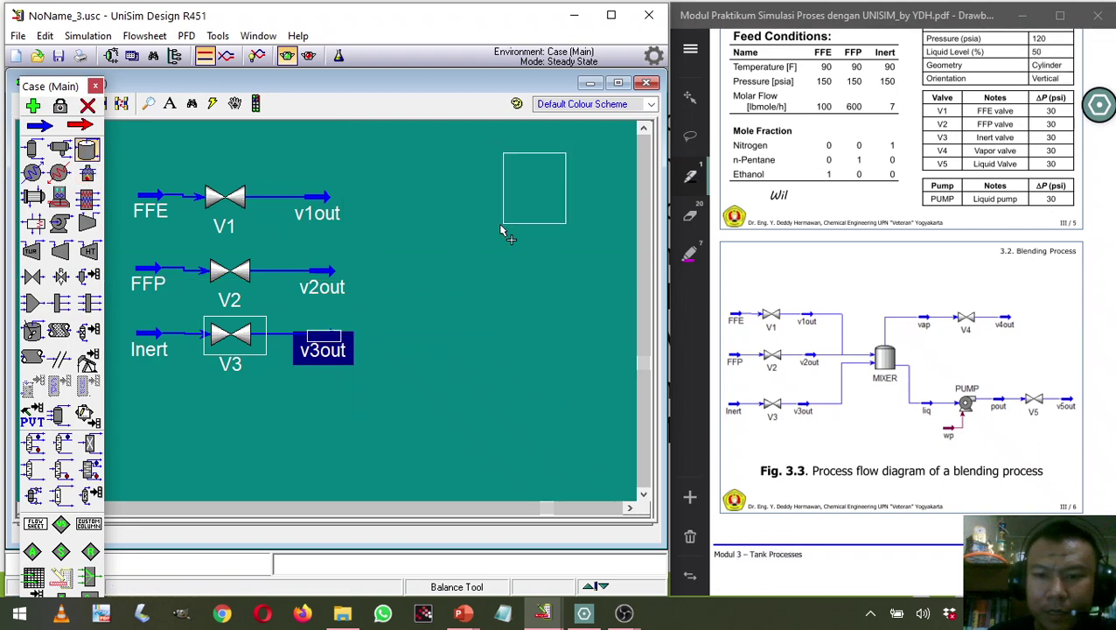
pyautogui.click(429, 296)
pyautogui.doubleClick(466, 267)
pyautogui.doubleClick(383, 234)
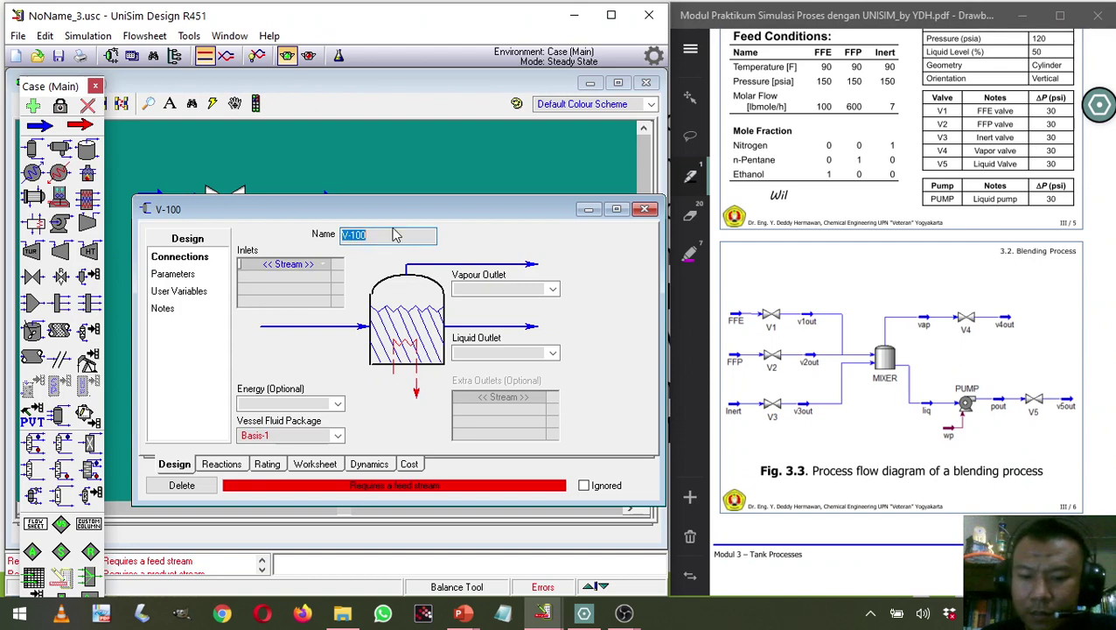
pyautogui.write('MIXER')
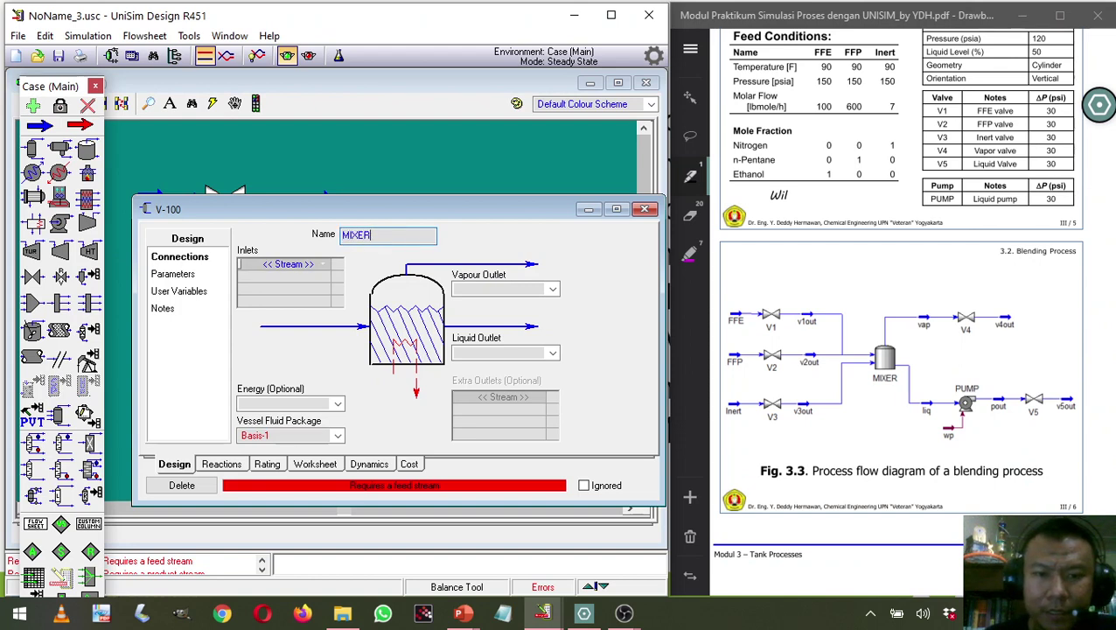
# Connect the streams v1out, v2out and v3out as MIXER's inlets.
pyautogui.click(322, 264)
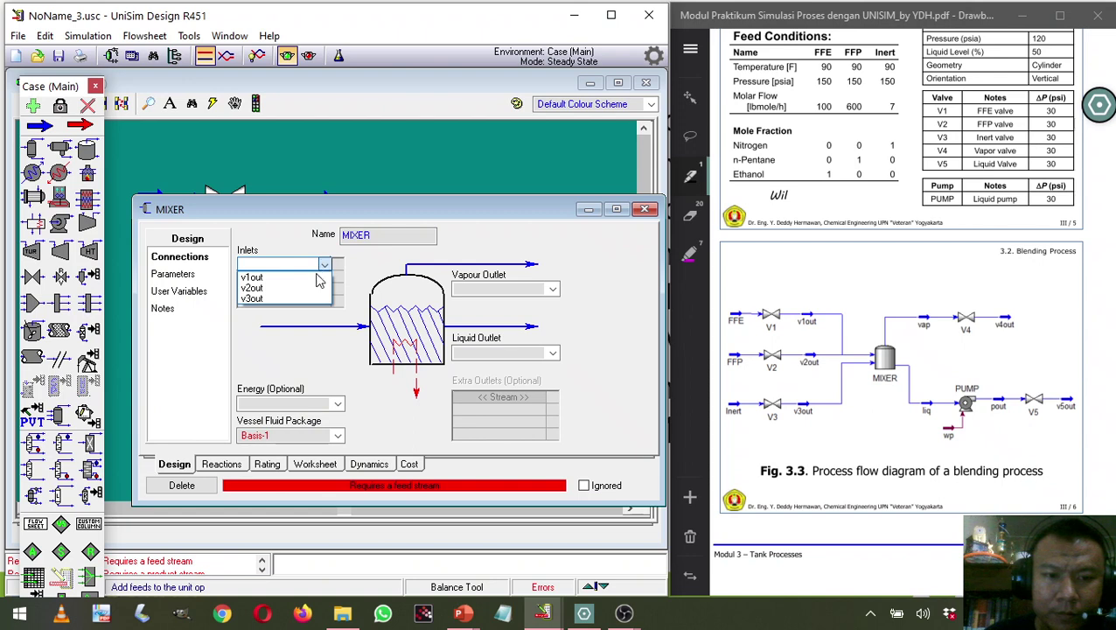
pyautogui.click(319, 278)
pyautogui.click(319, 280)
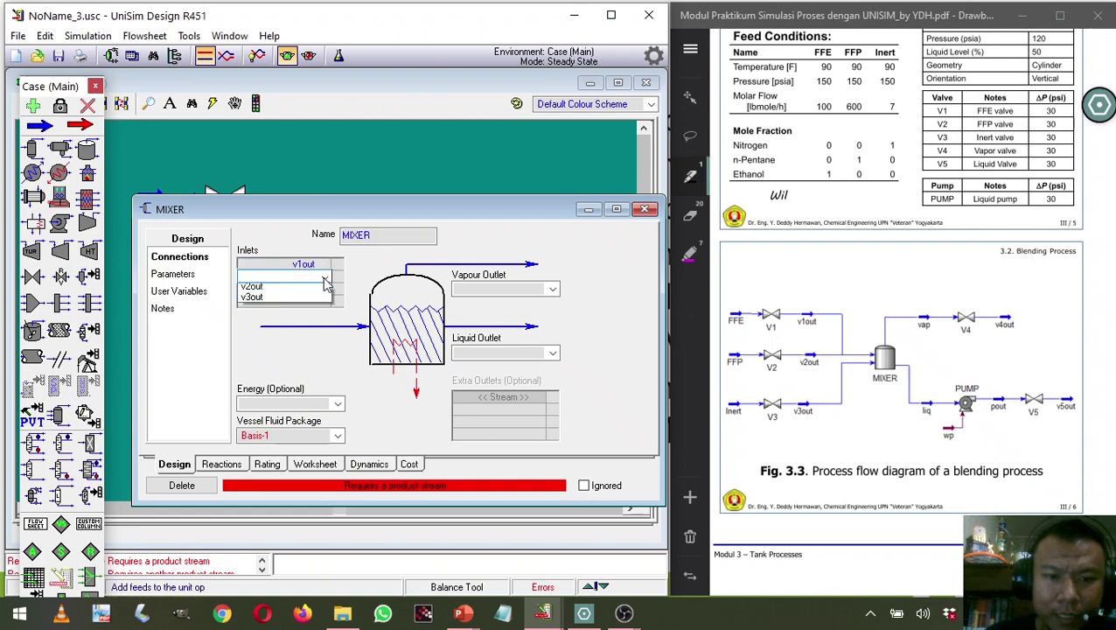
pyautogui.click(320, 289)
pyautogui.click(321, 291)
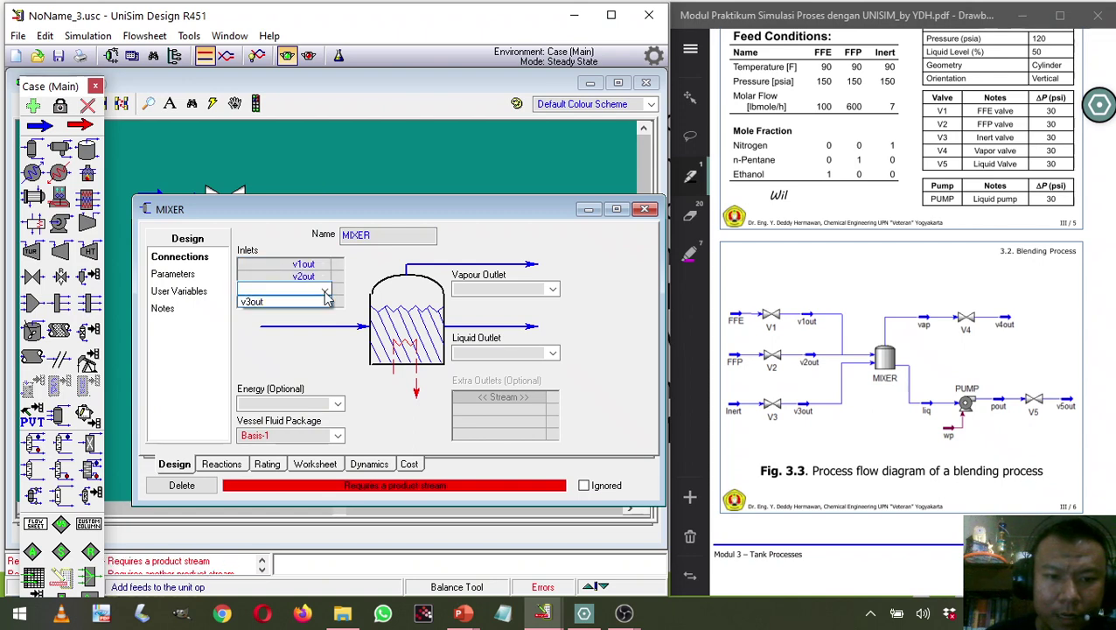
pyautogui.click(319, 302)
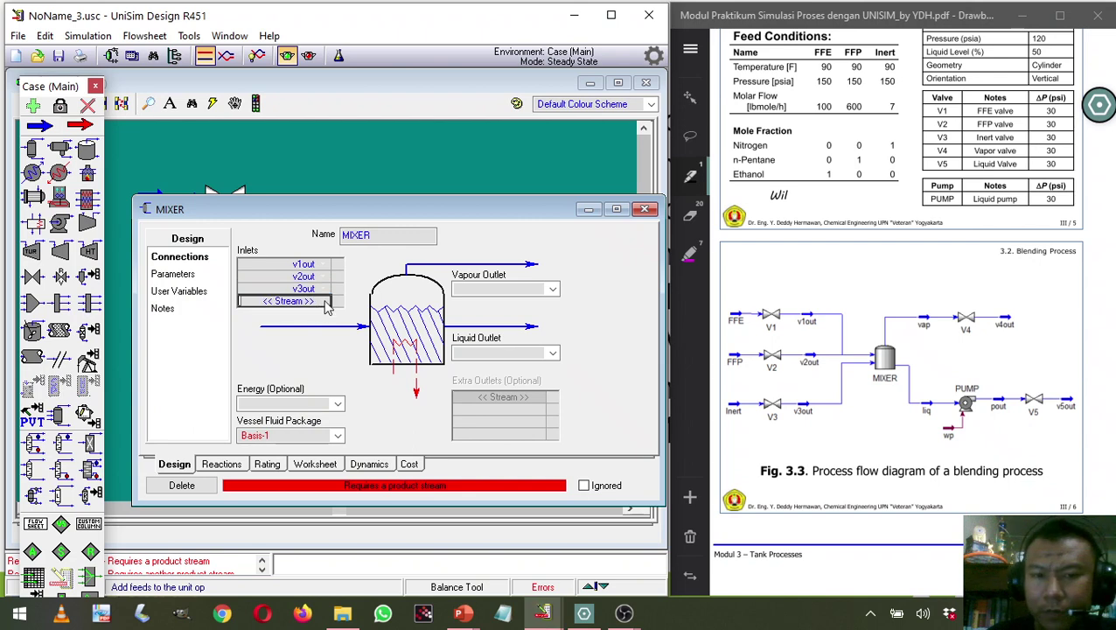
# Connect new streams vap as MIXER's vapour outlet and liq as its liquid outlet.
pyautogui.click(494, 288)
pyautogui.click(482, 287)
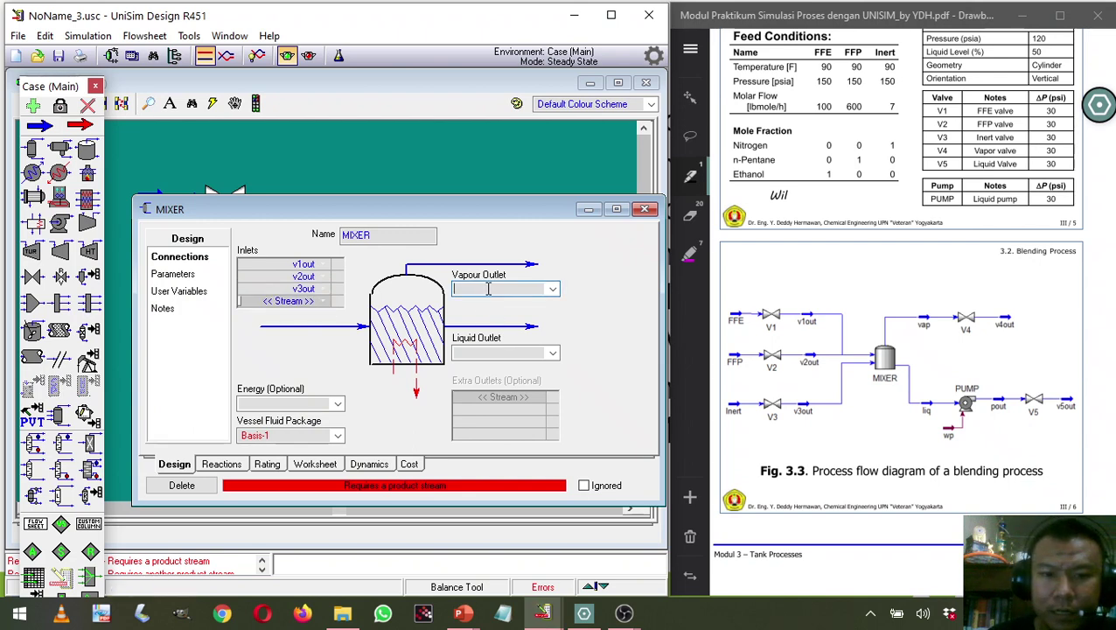
pyautogui.write('vap')
pyautogui.click(505, 351)
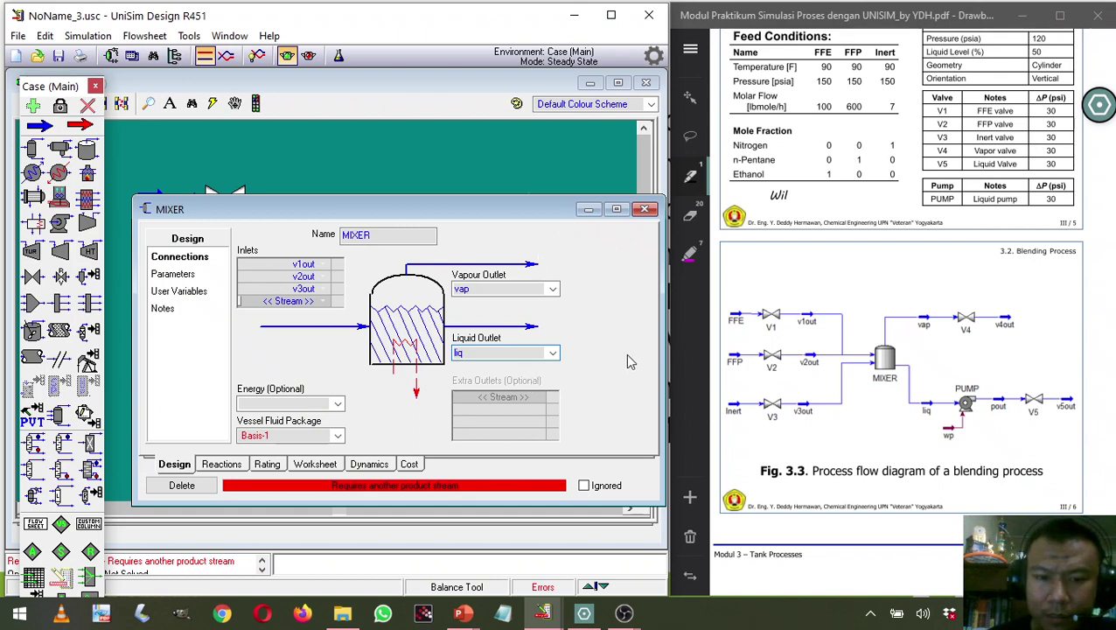
pyautogui.press('Return')
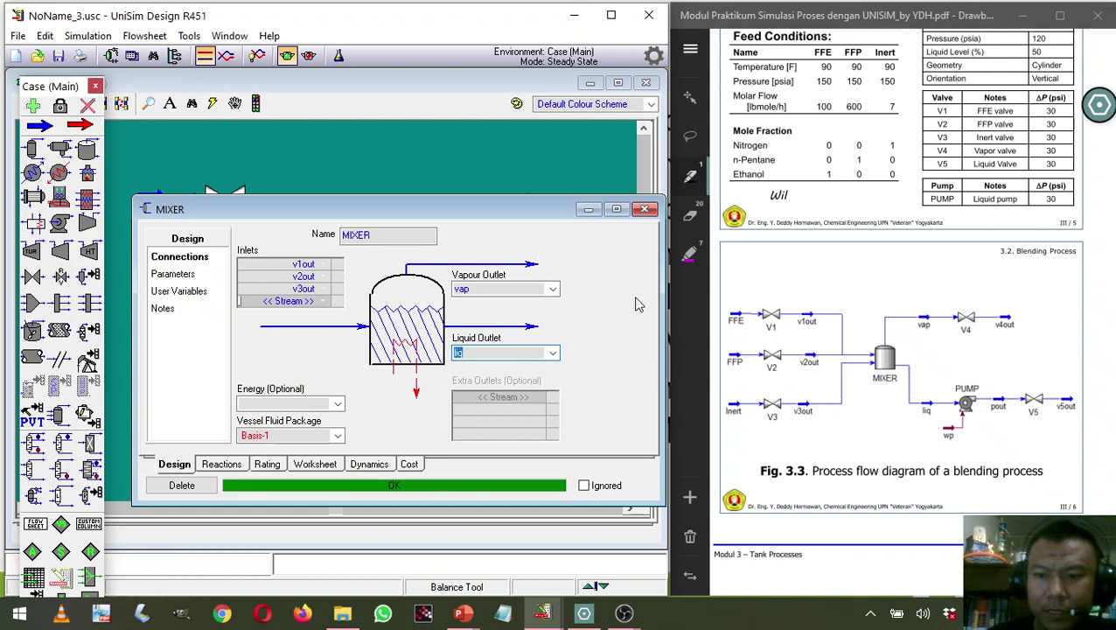
# Examine the conditions of MIXER's inlet and outlet streams in its worksheet, comparing their molar flows.
pyautogui.click(316, 464)
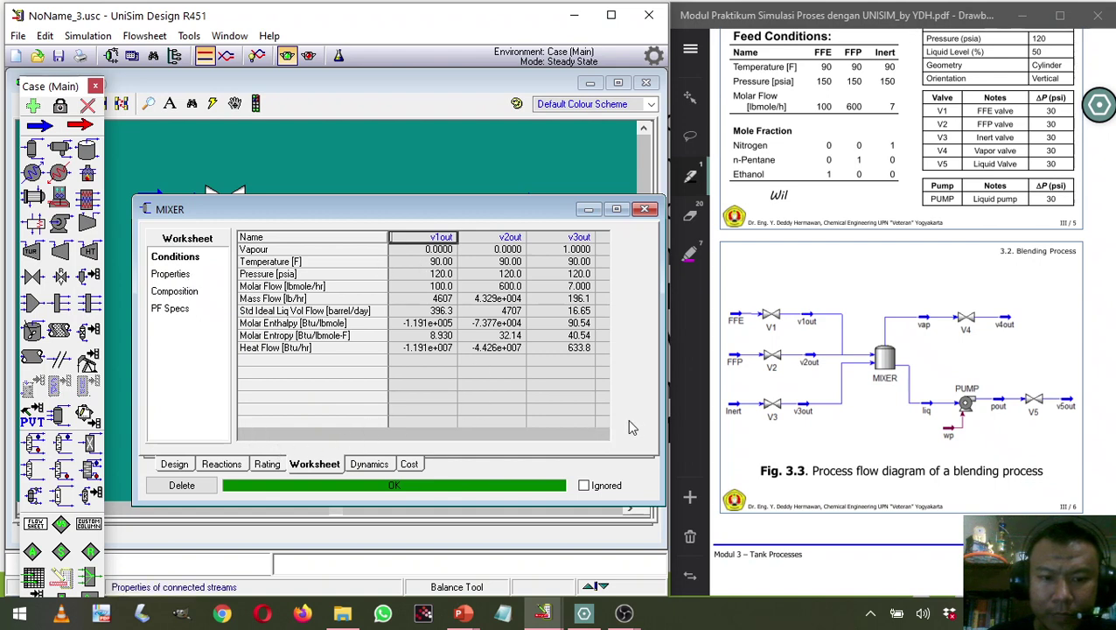
pyautogui.click(603, 434)
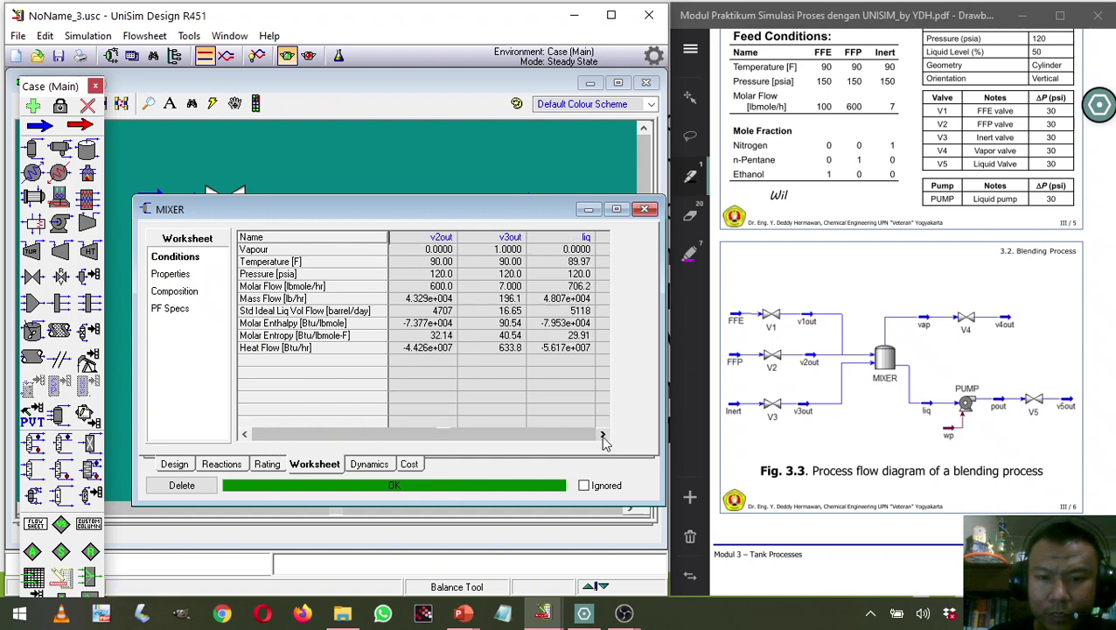
pyautogui.click(603, 435)
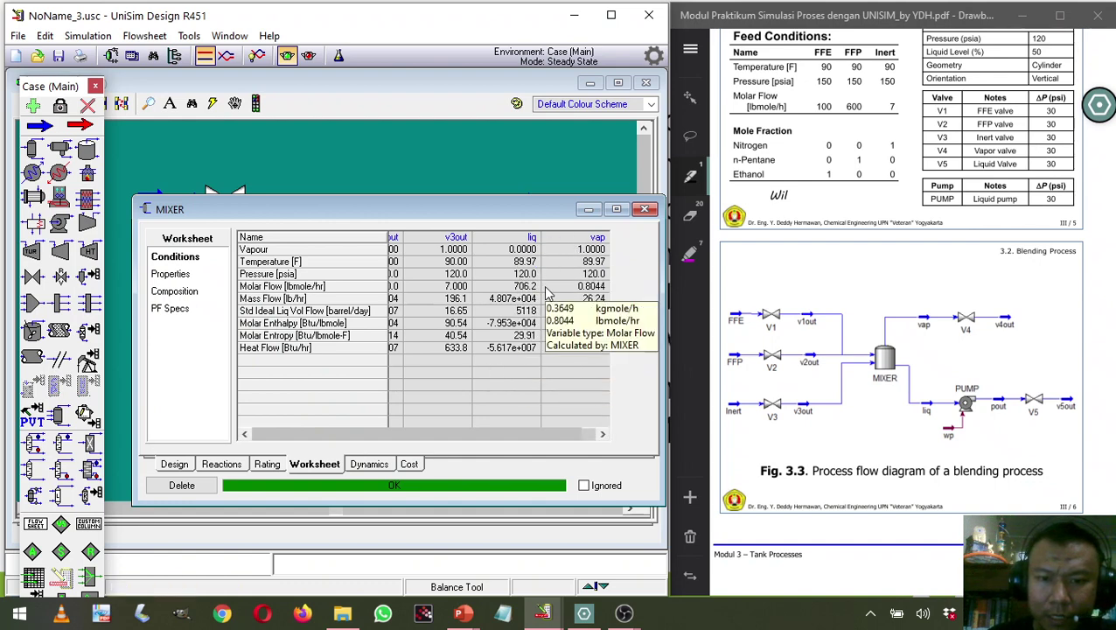
pyautogui.click(245, 434)
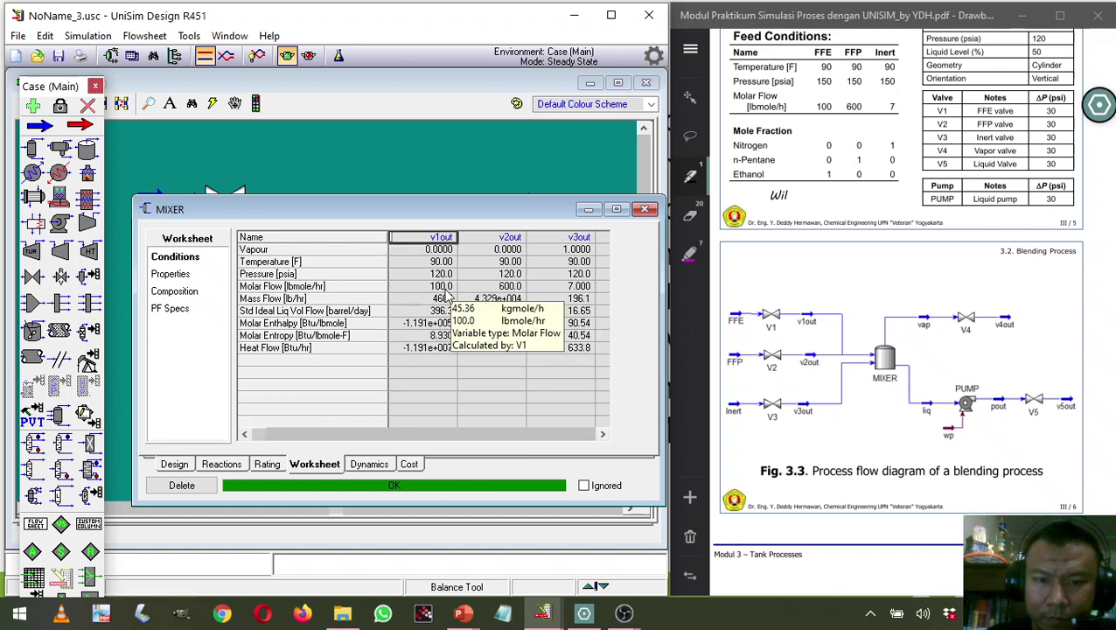
pyautogui.click(602, 434)
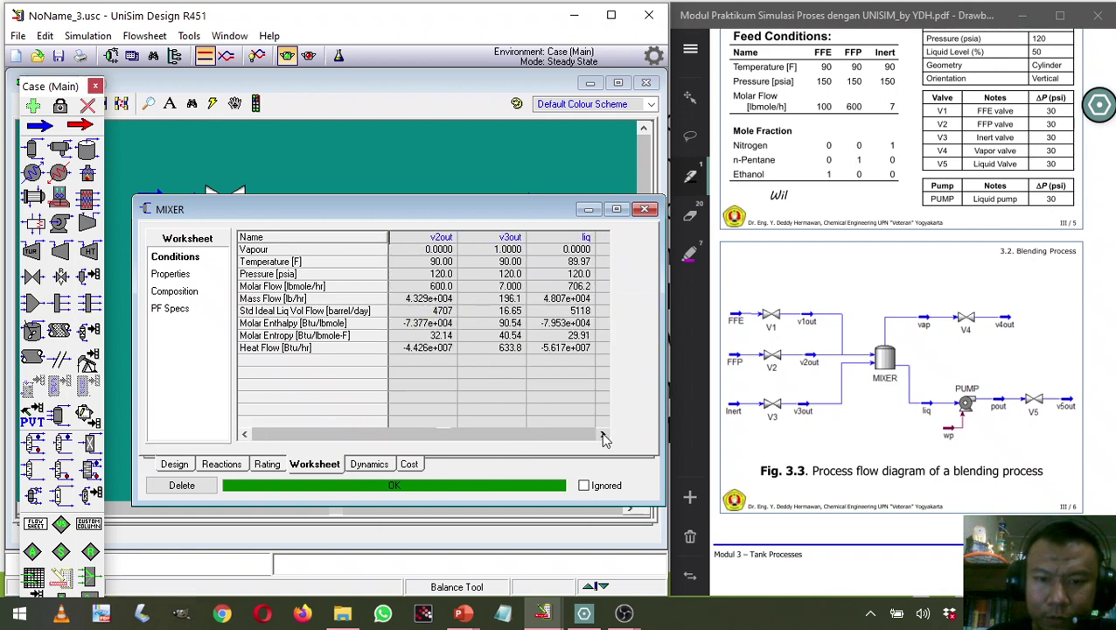
pyautogui.click(602, 434)
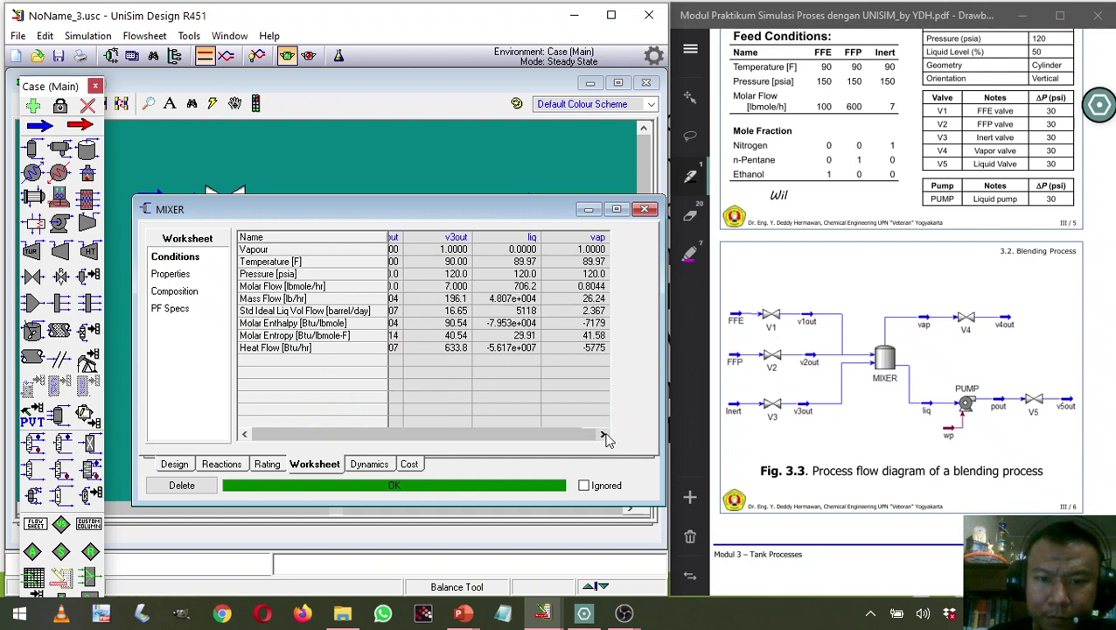
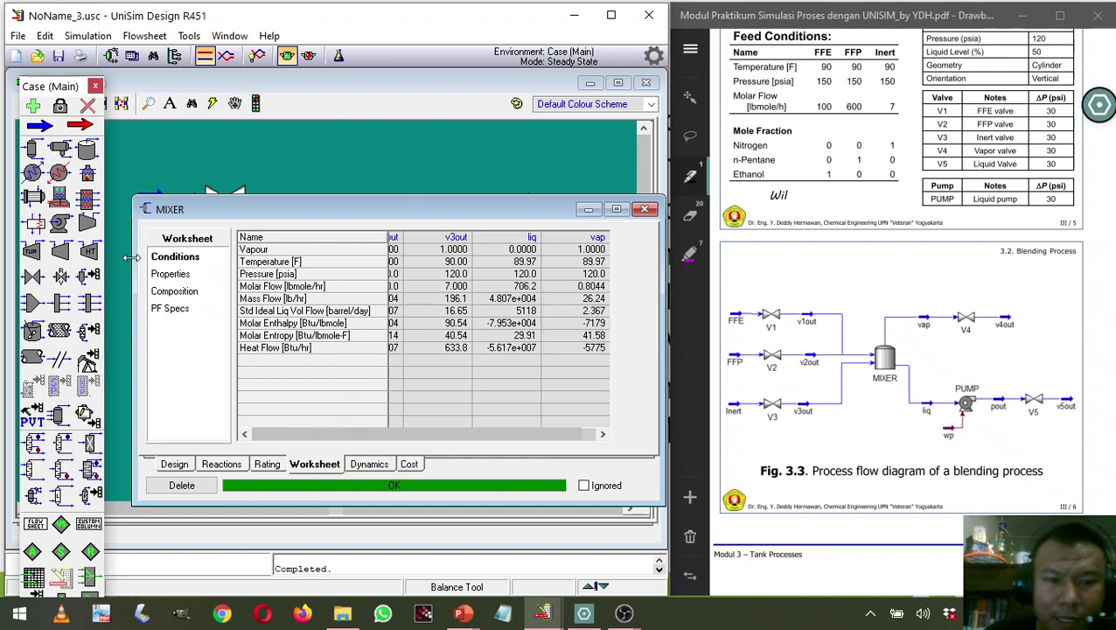
# Examine the mole fractions in MIXER's streams alongside their conditions, and close the tank's properties.
pyautogui.click(170, 292)
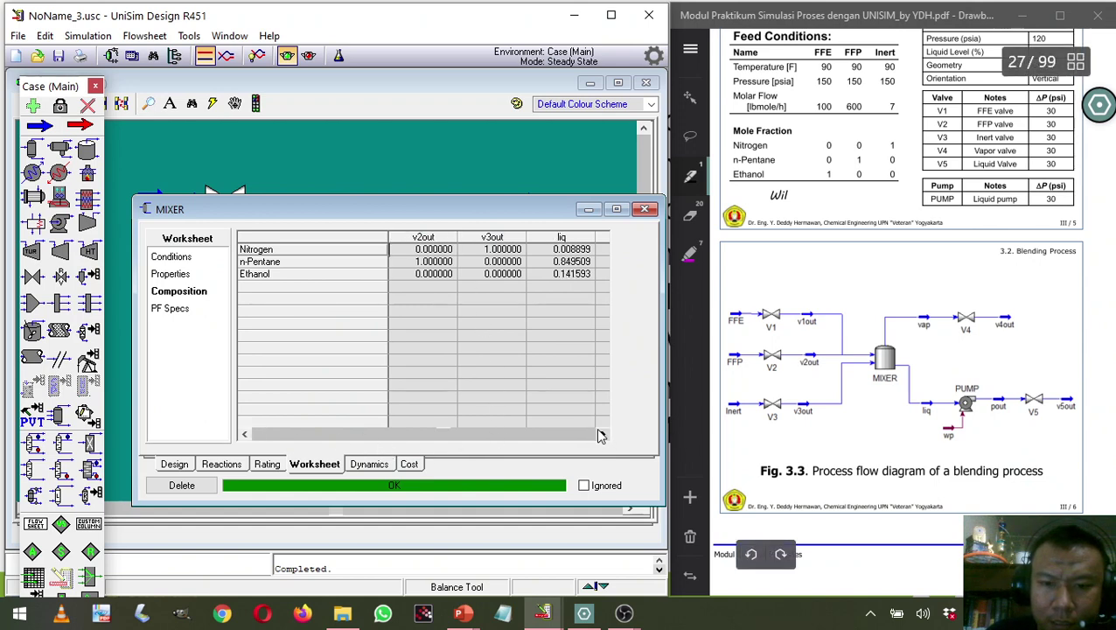
pyautogui.click(602, 434)
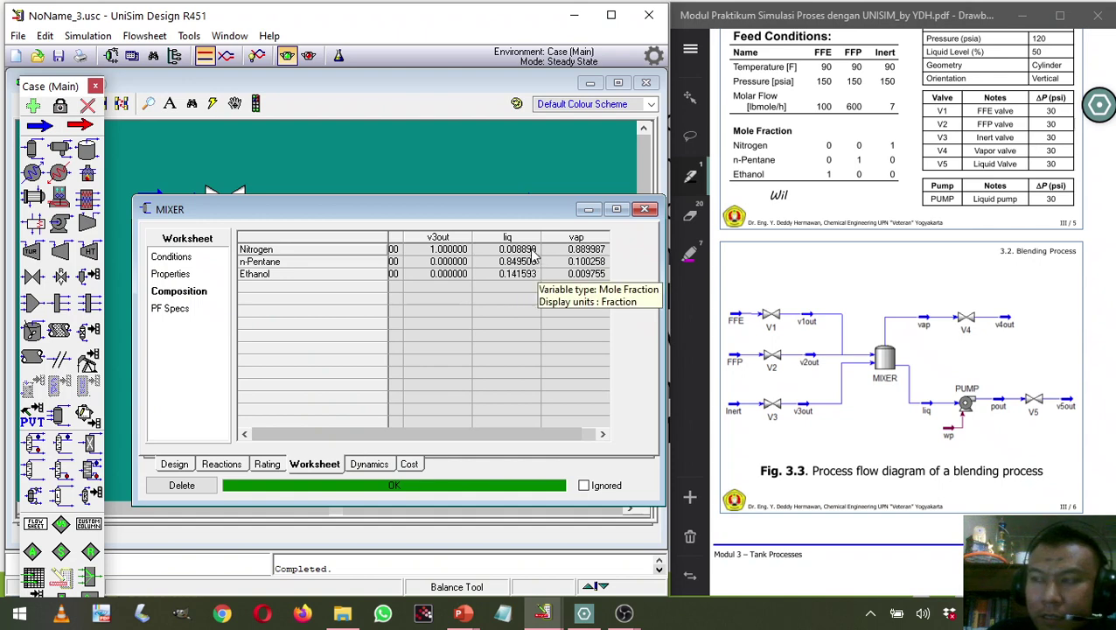
pyautogui.moveTo(442, 209); pyautogui.dragTo(402, 189)
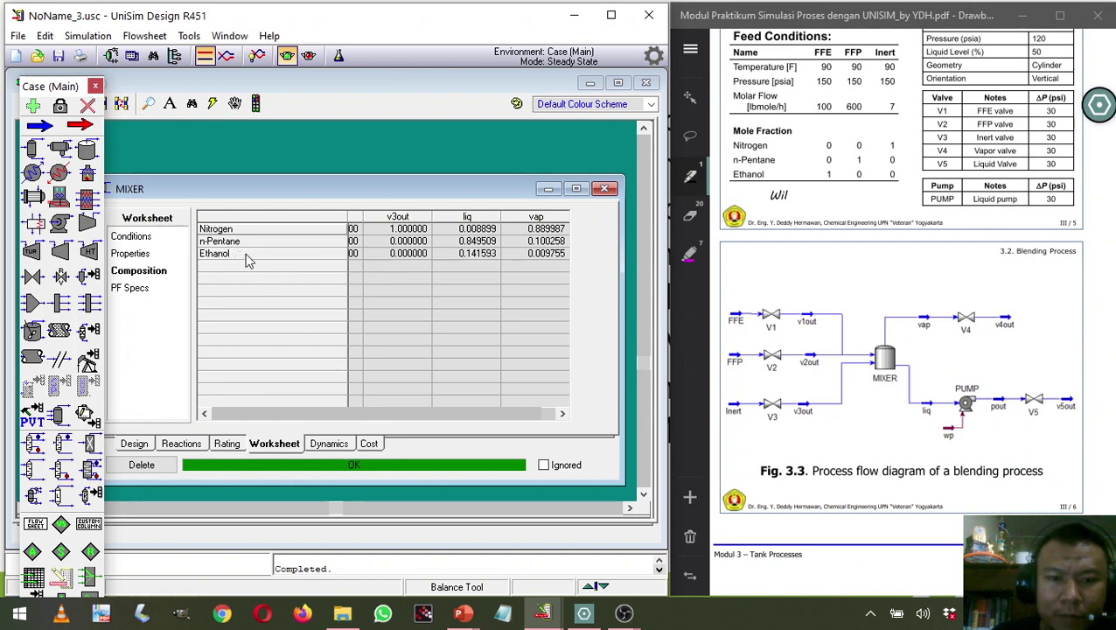
pyautogui.click(143, 240)
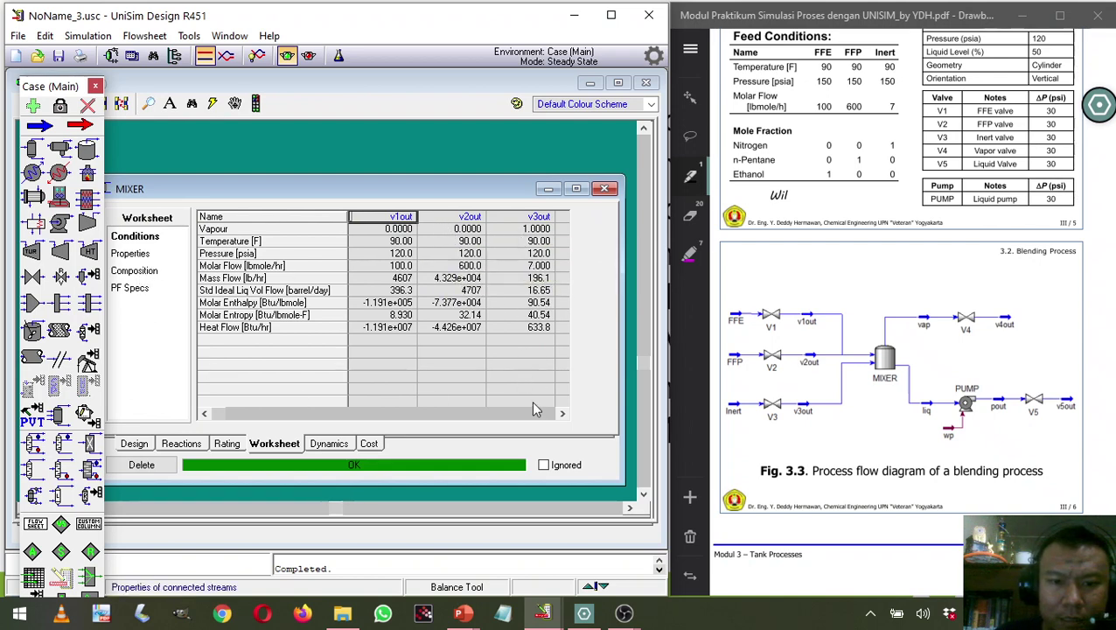
pyautogui.click(563, 413)
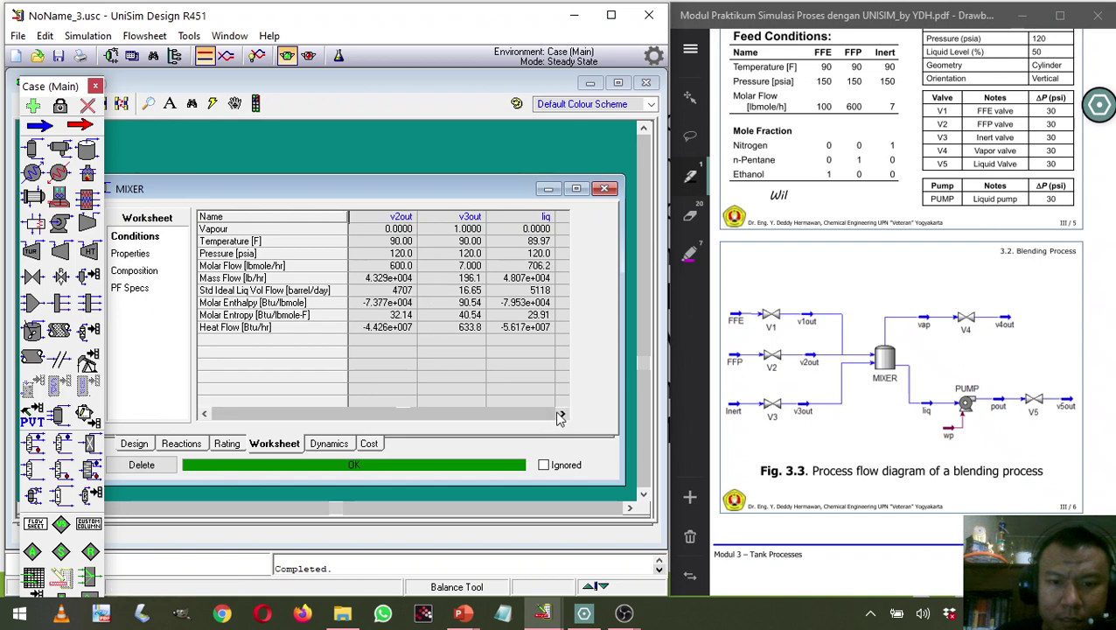
pyautogui.click(204, 413)
pyautogui.click(140, 273)
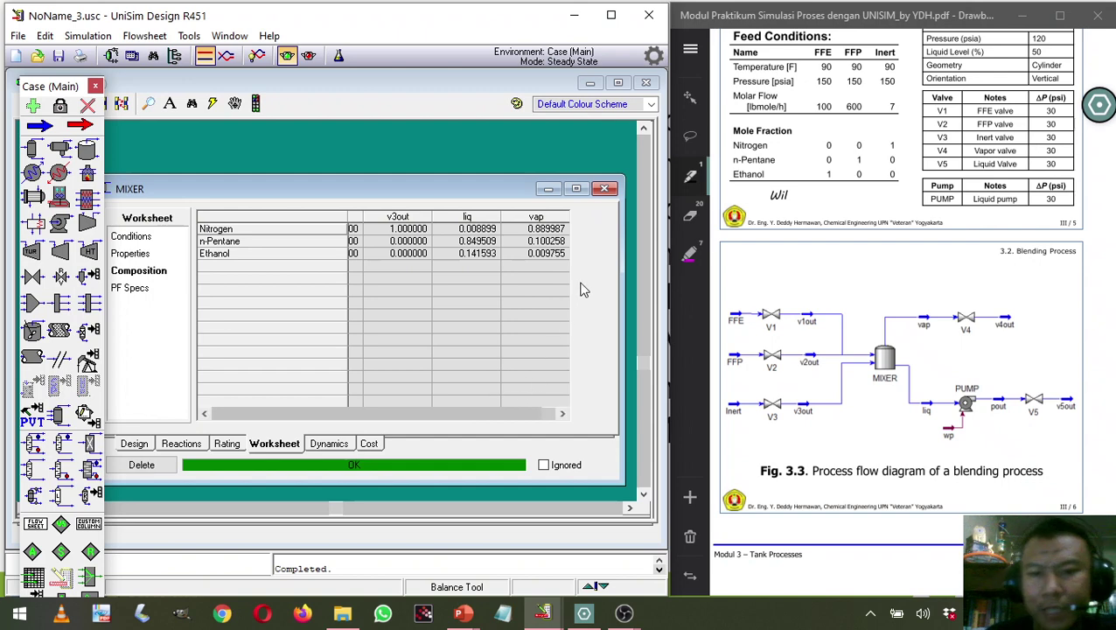
pyautogui.click(606, 190)
pyautogui.click(386, 354)
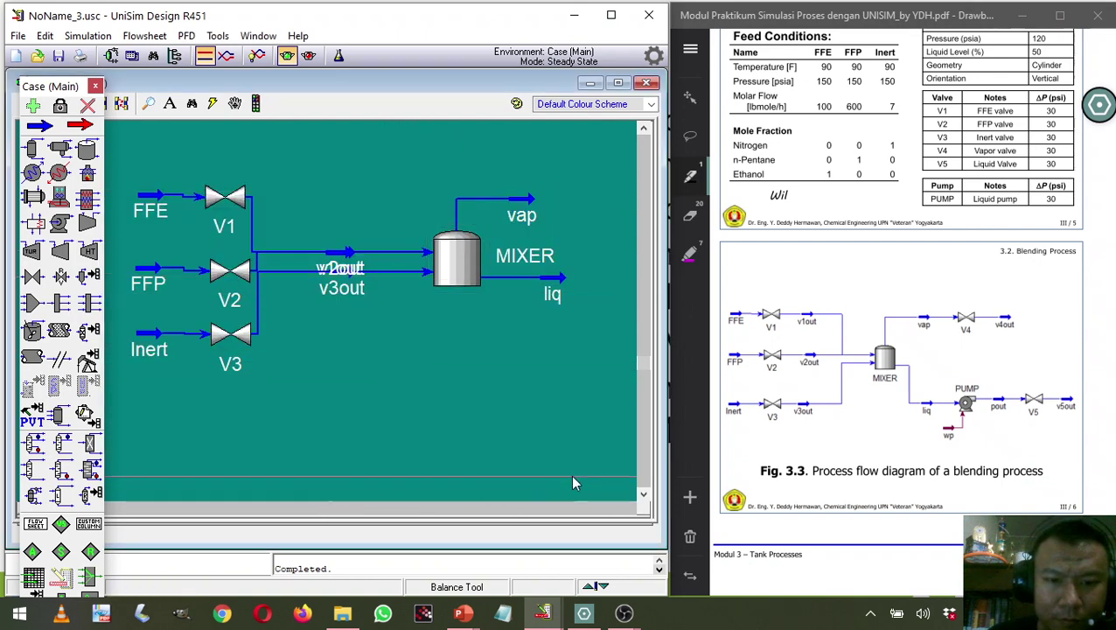
# Place a valve beside the end of the vap stream and rename it V4.
pyautogui.click(629, 512)
pyautogui.click(629, 512)
pyautogui.click(629, 512)
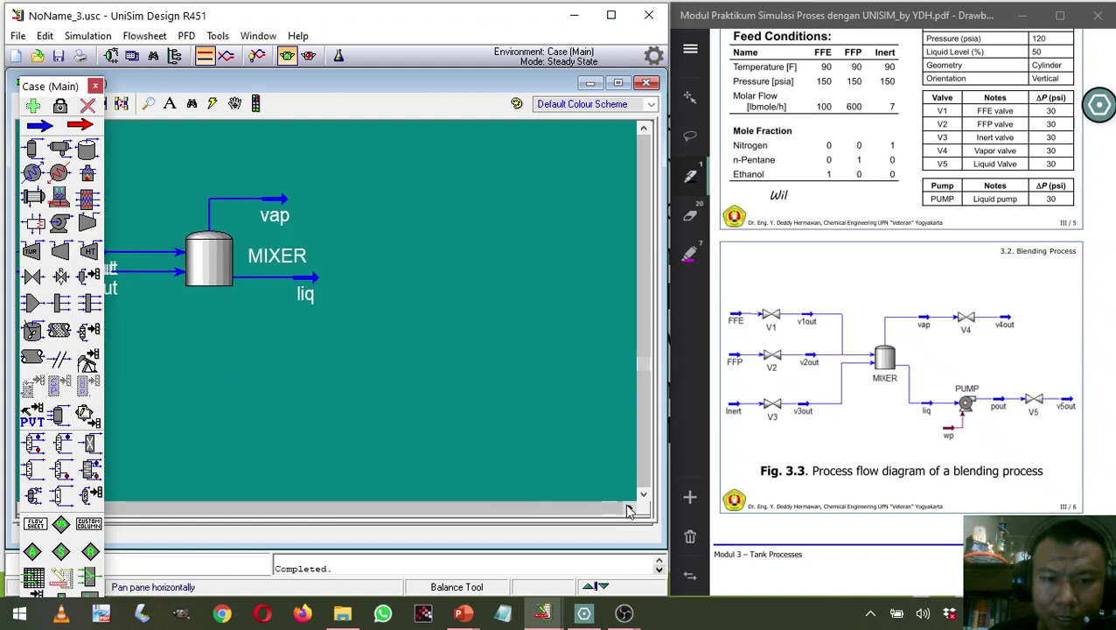
pyautogui.click(629, 512)
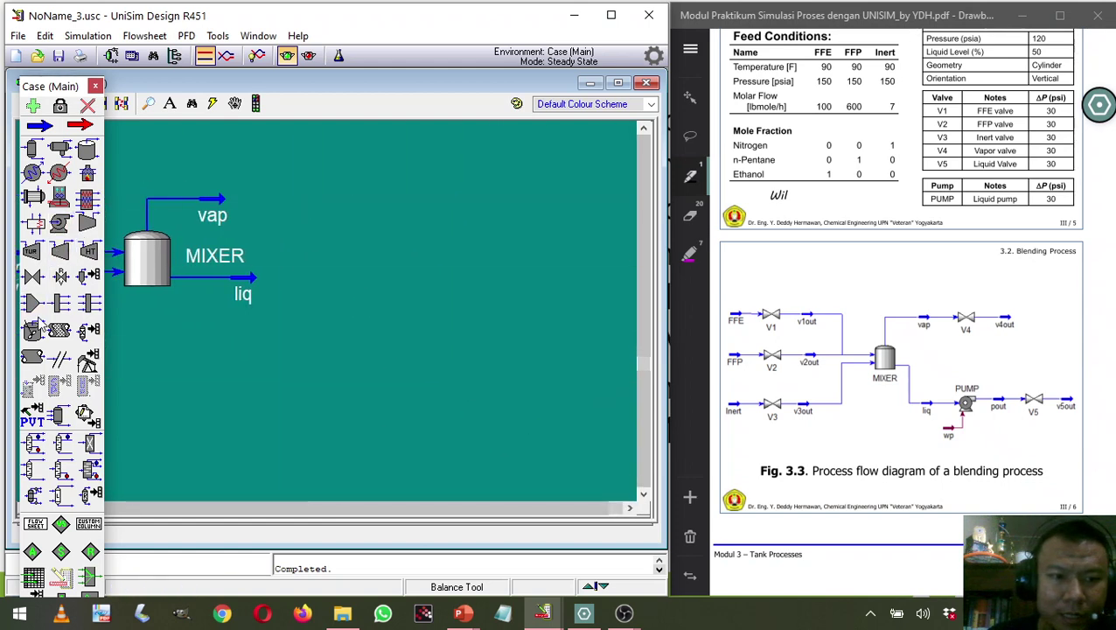
pyautogui.click(33, 277)
pyautogui.click(240, 219)
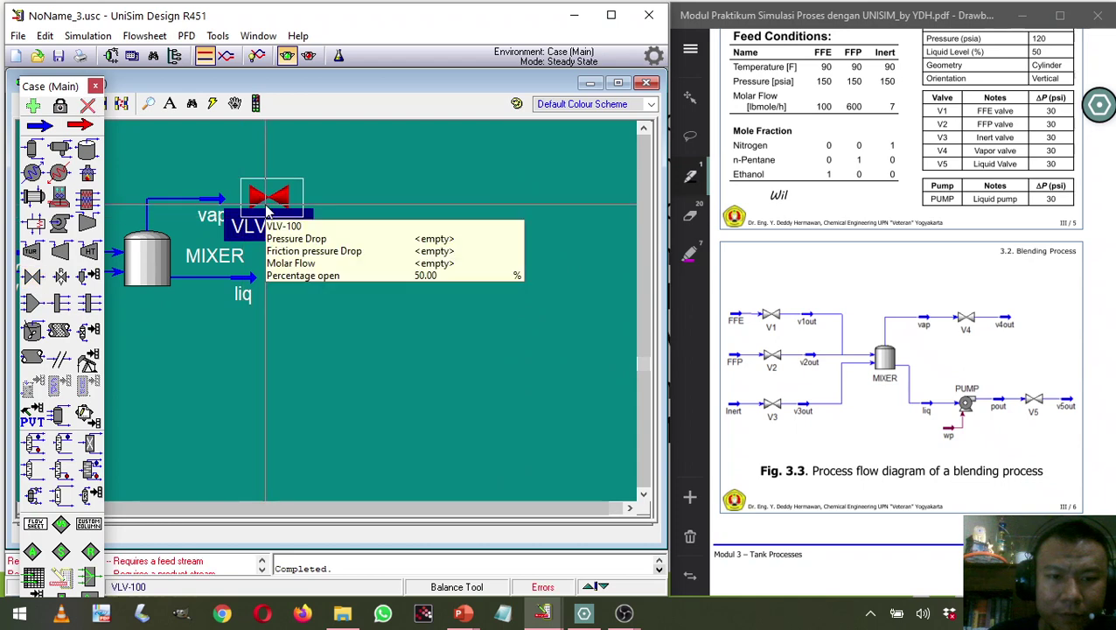
pyautogui.doubleClick(267, 197)
pyautogui.click(387, 119)
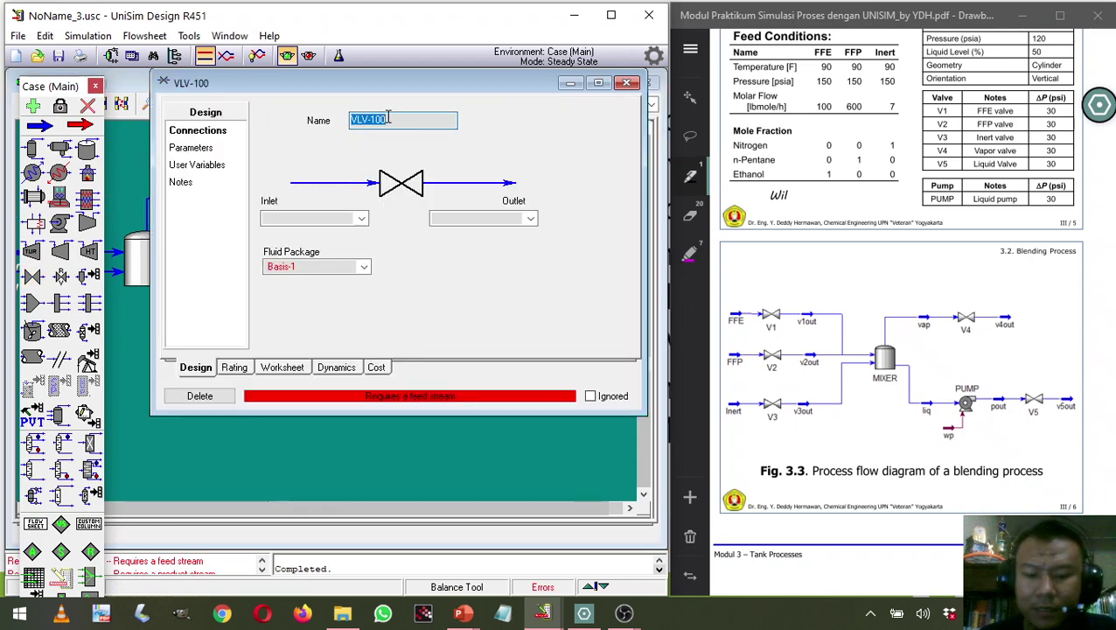
pyautogui.write('V4')
pyautogui.press('Return')
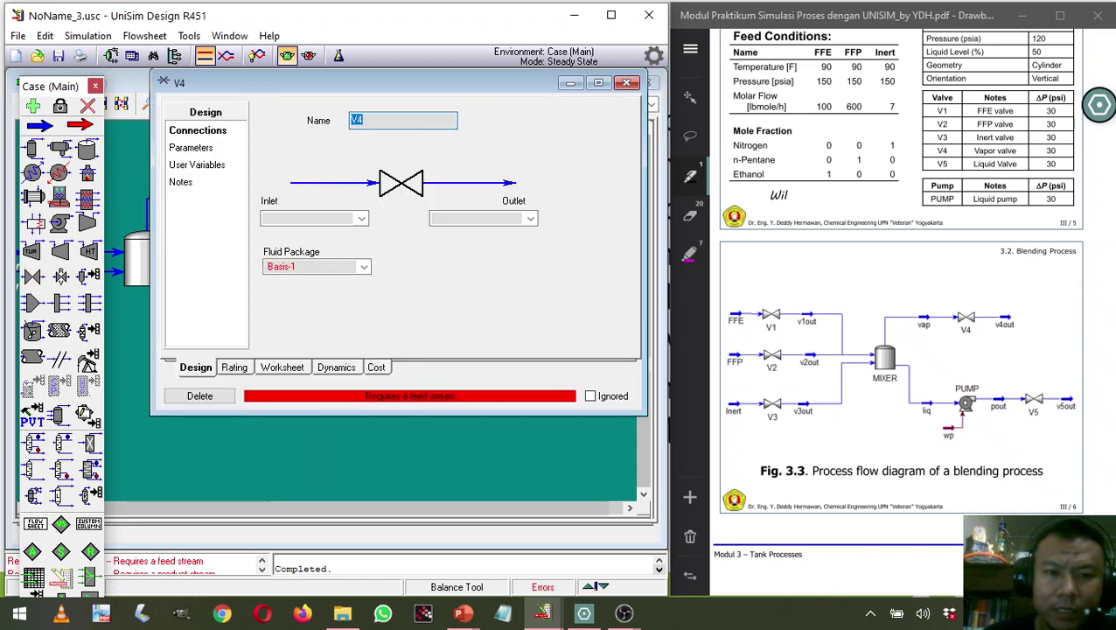
# Connect vap as V4's inlet and create v4out as its outlet stream.
pyautogui.click(361, 217)
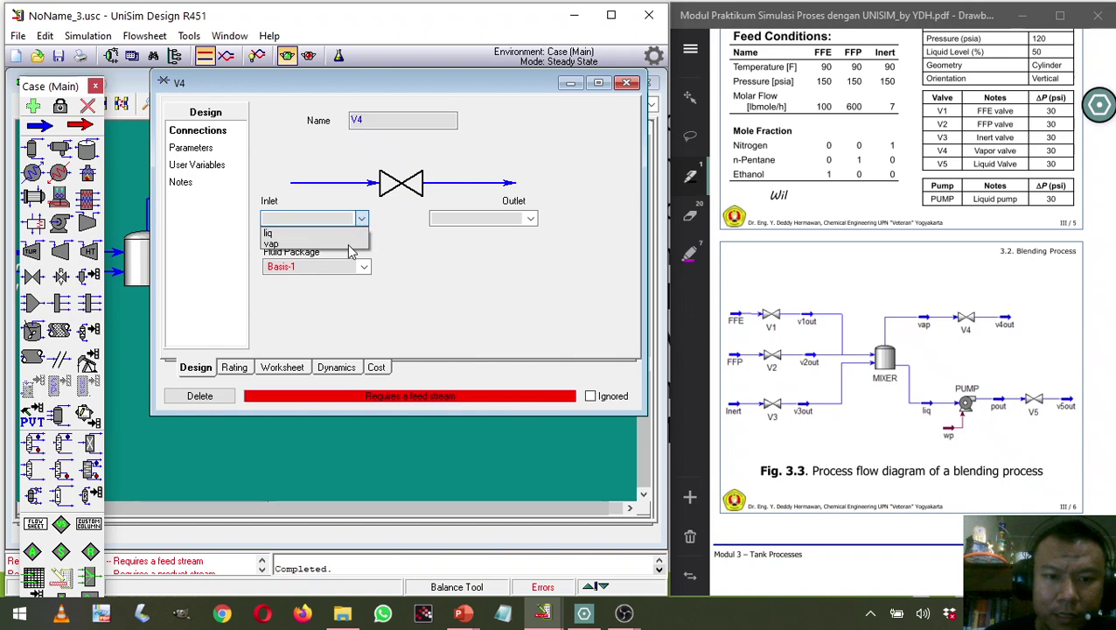
pyautogui.click(349, 244)
pyautogui.click(451, 218)
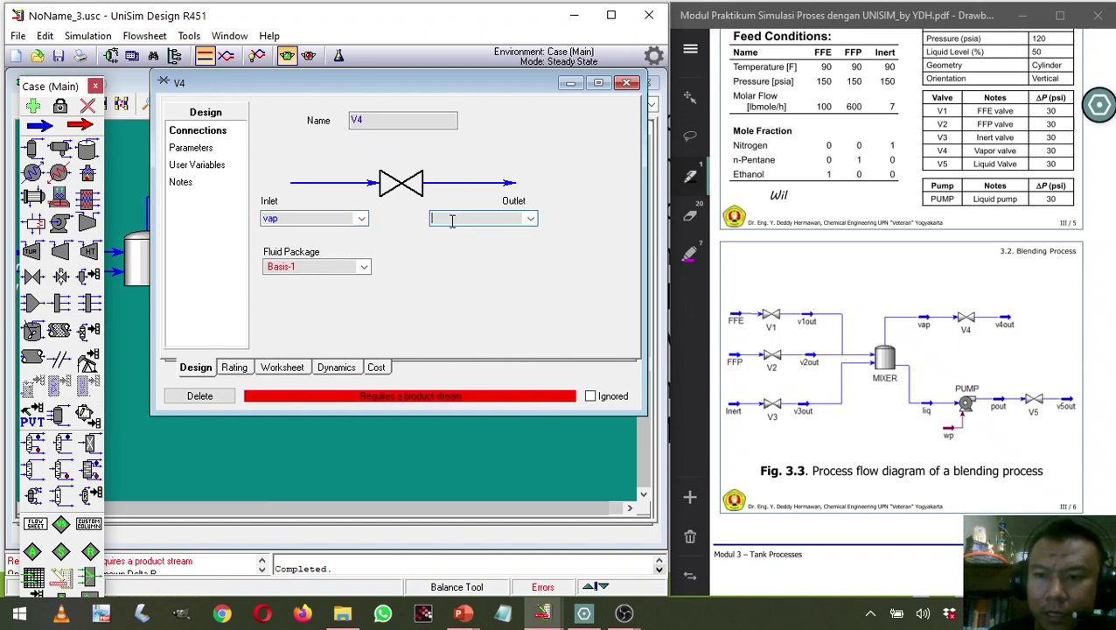
pyautogui.write('v4out')
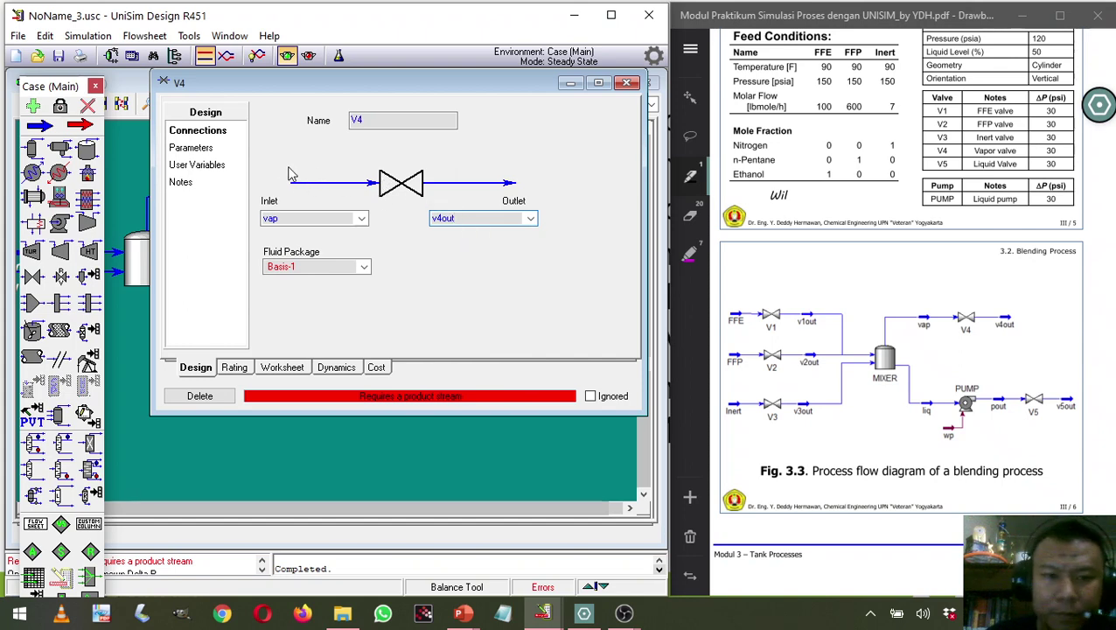
# Set V4's pressure drop to 30 psi and close the valve's properties.
pyautogui.click(209, 148)
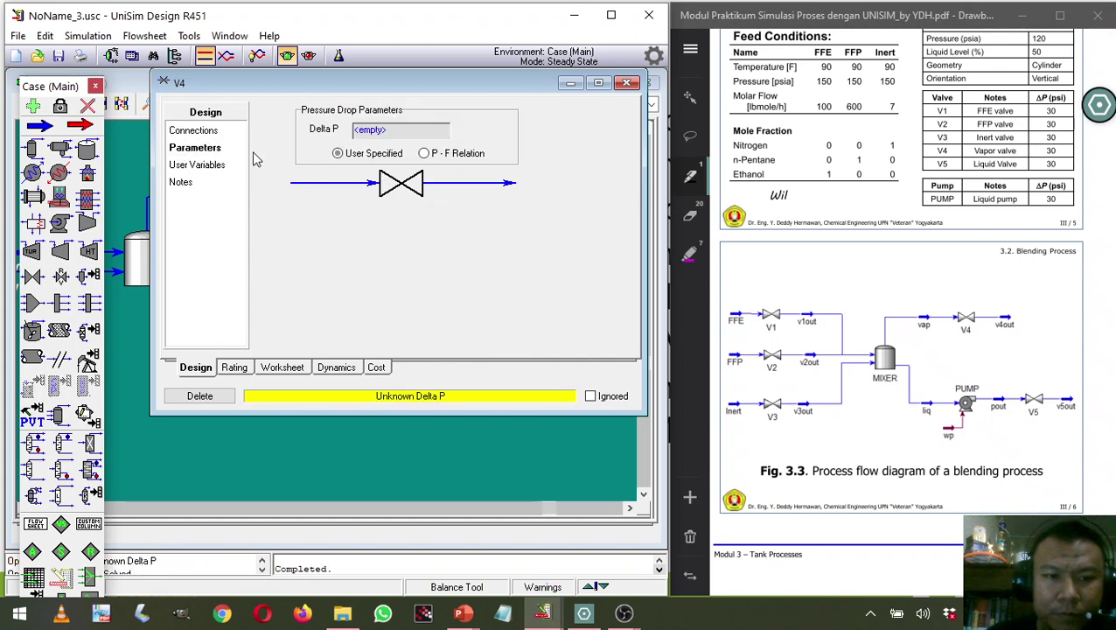
pyautogui.click(378, 131)
pyautogui.write('30')
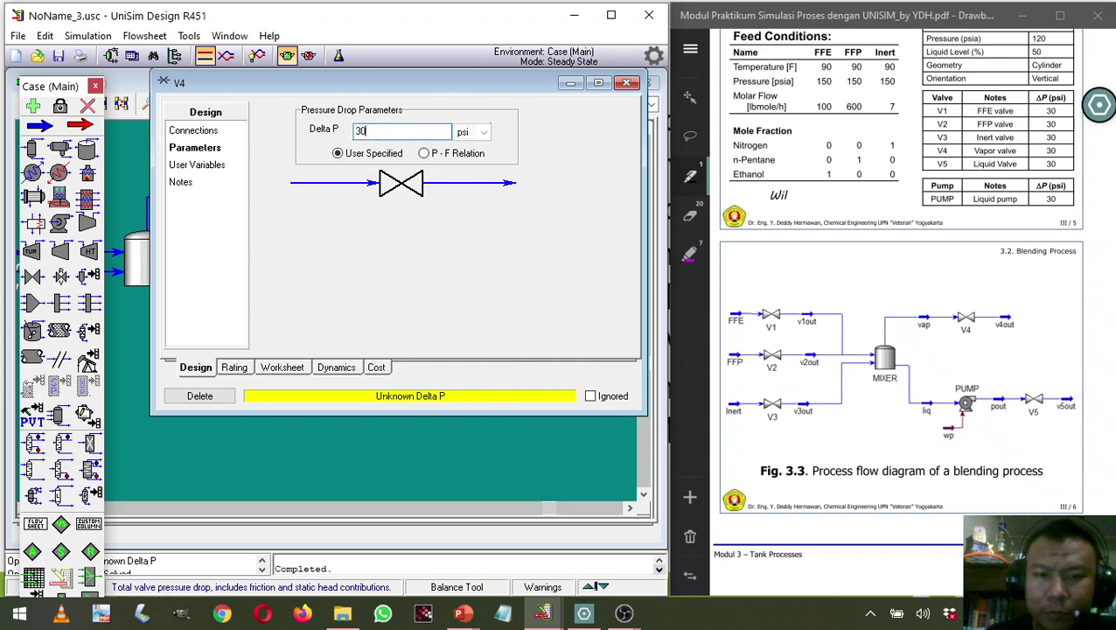
pyautogui.press('Return')
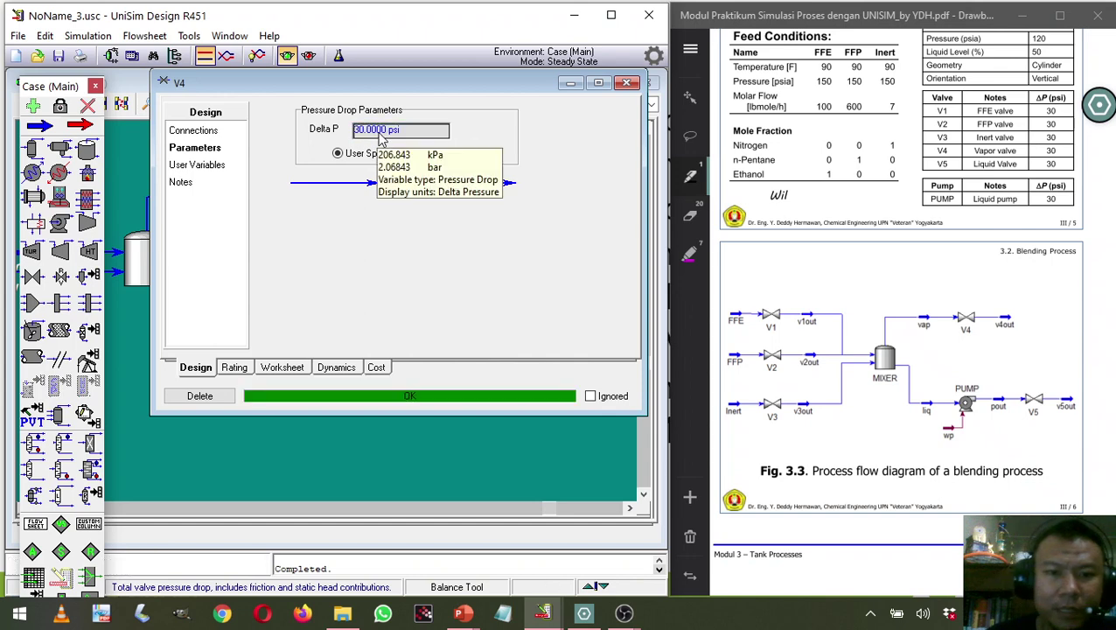
pyautogui.click(627, 82)
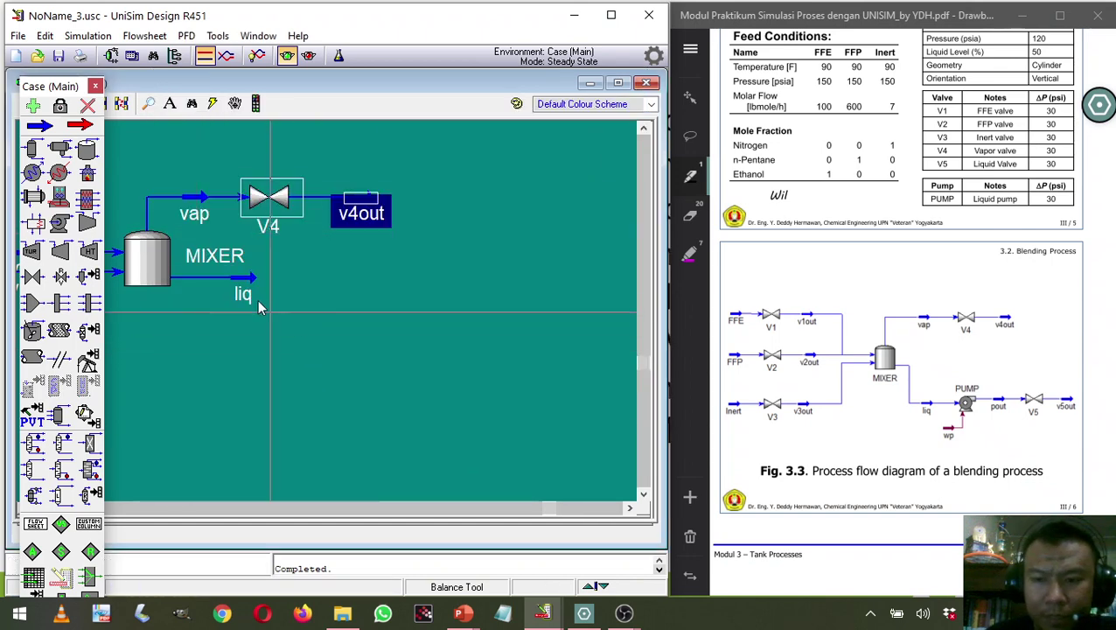
# Place a pump beside the end of the liq stream and rename it PUMP.
pyautogui.click(60, 223)
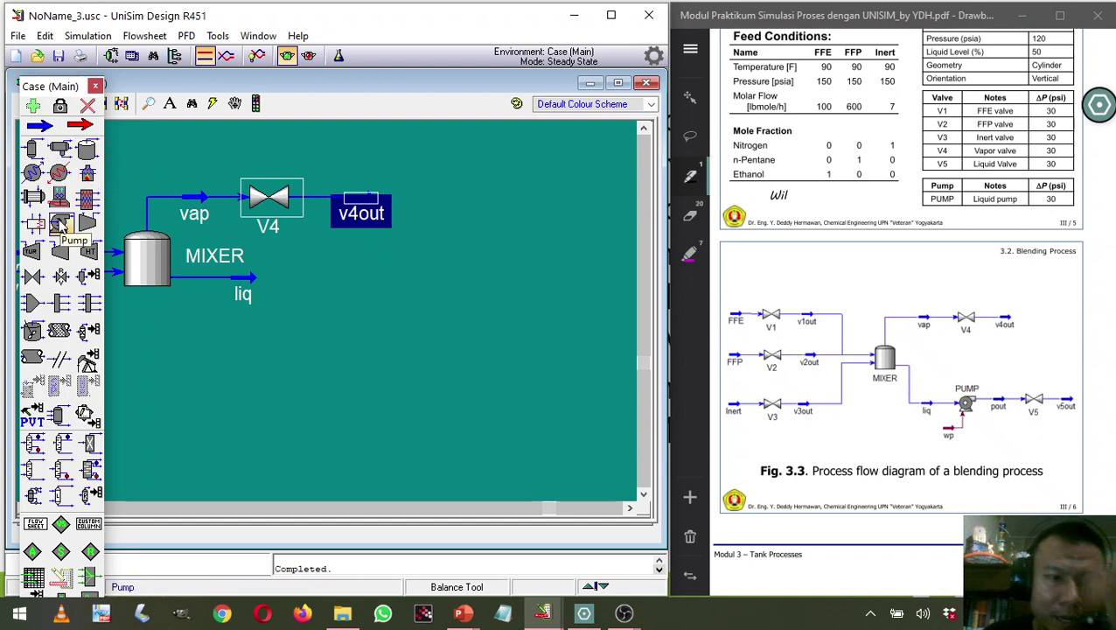
pyautogui.click(297, 324)
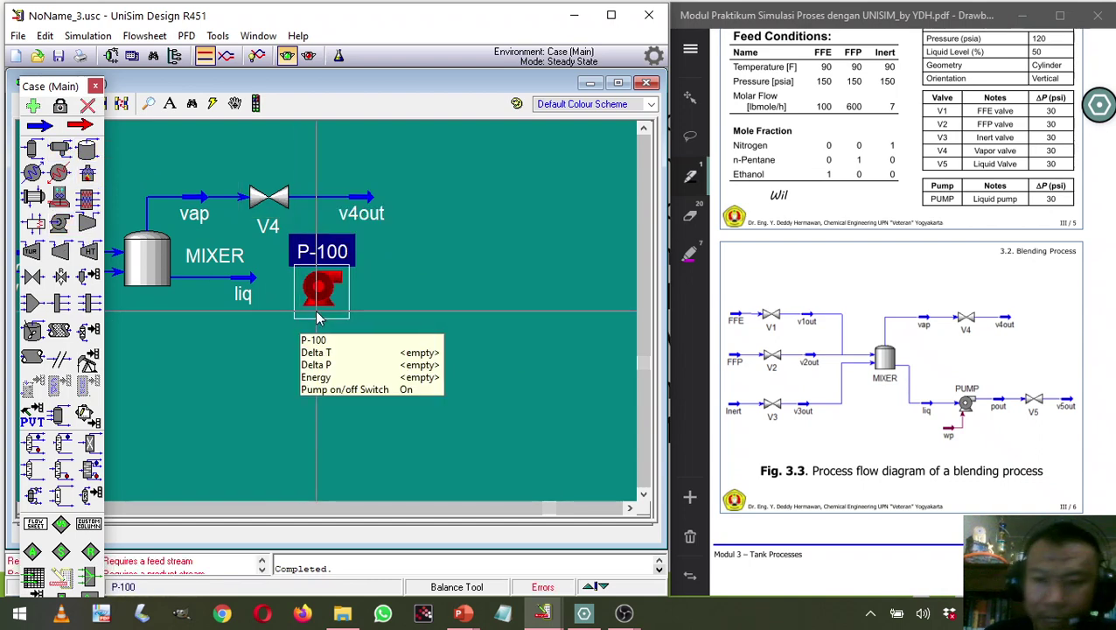
pyautogui.doubleClick(320, 293)
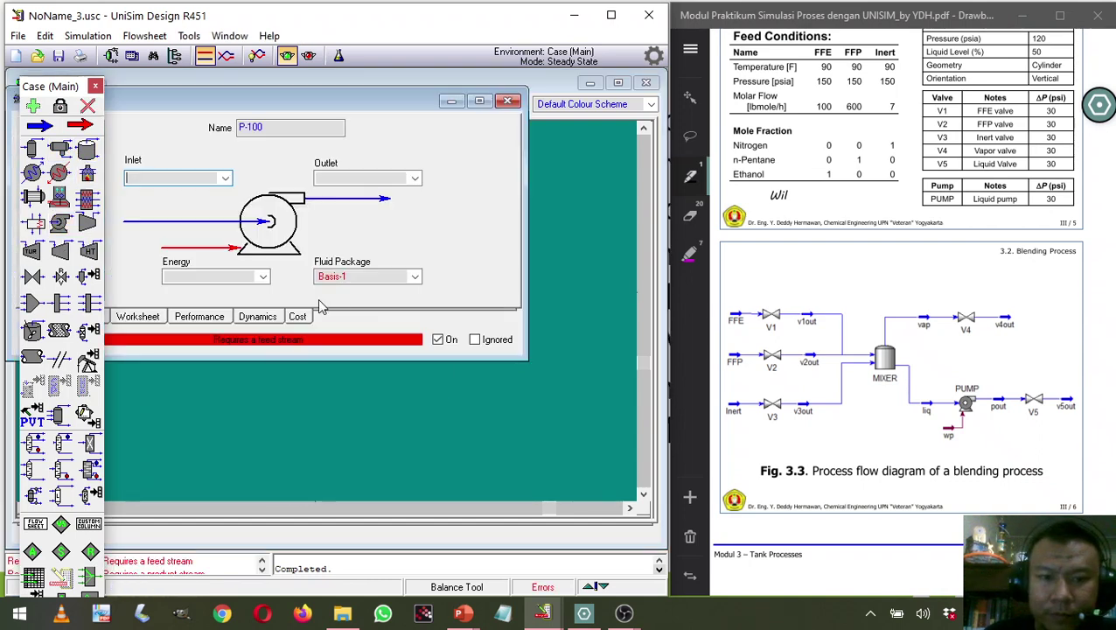
pyautogui.doubleClick(260, 131)
pyautogui.write('PUMP')
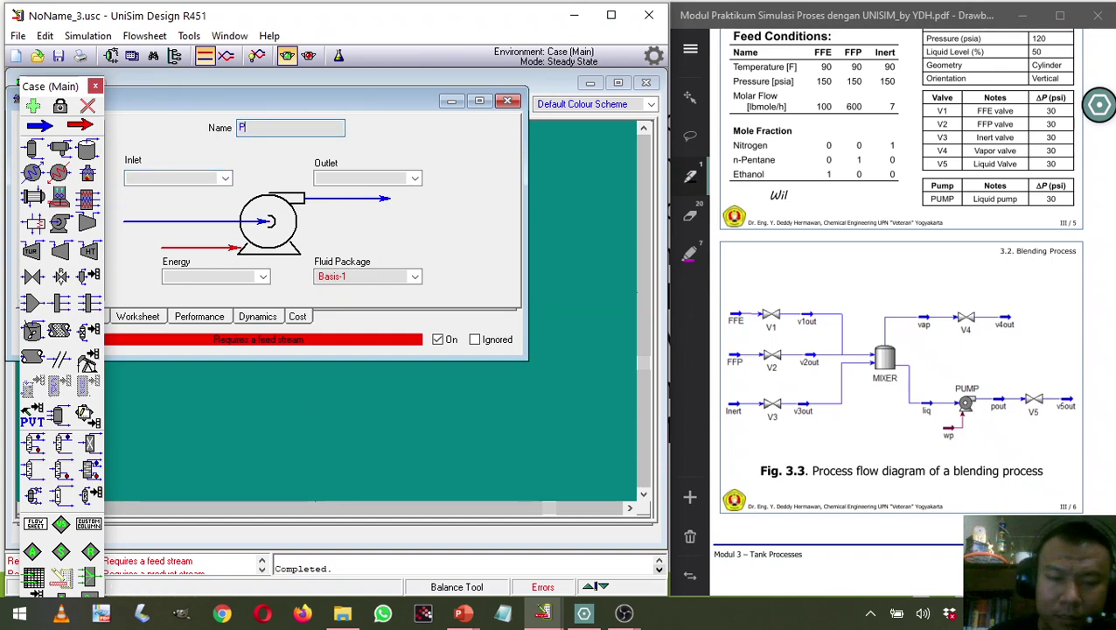
# Connect liq as PUMP's inlet, and create pout as its outlet and wp as its energy stream.
pyautogui.click(225, 178)
pyautogui.click(214, 192)
pyautogui.click(356, 178)
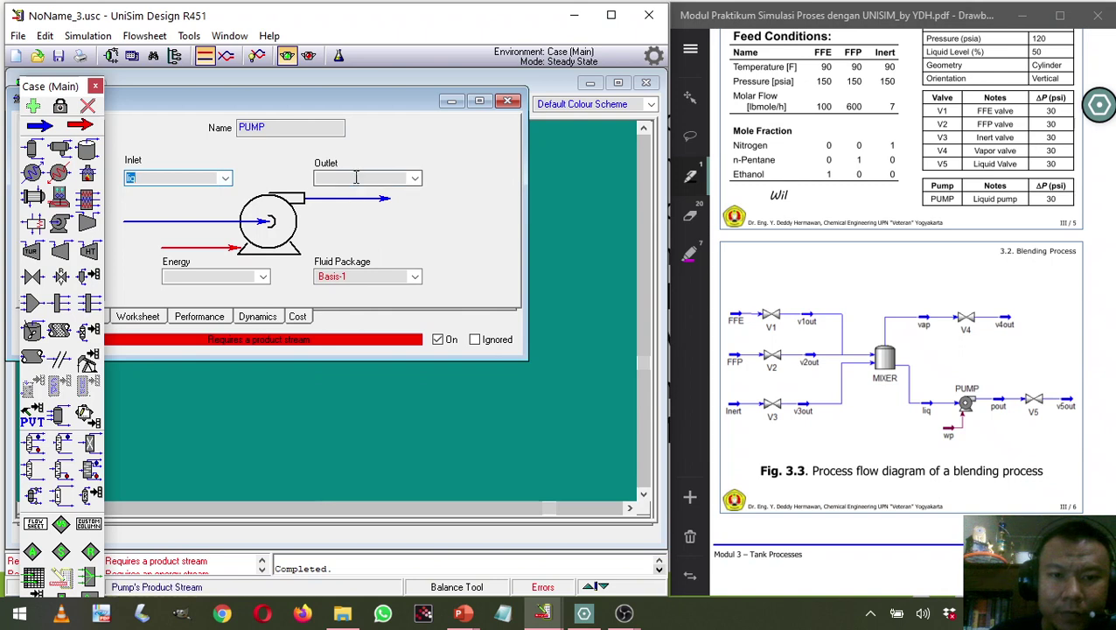
pyautogui.write('pout')
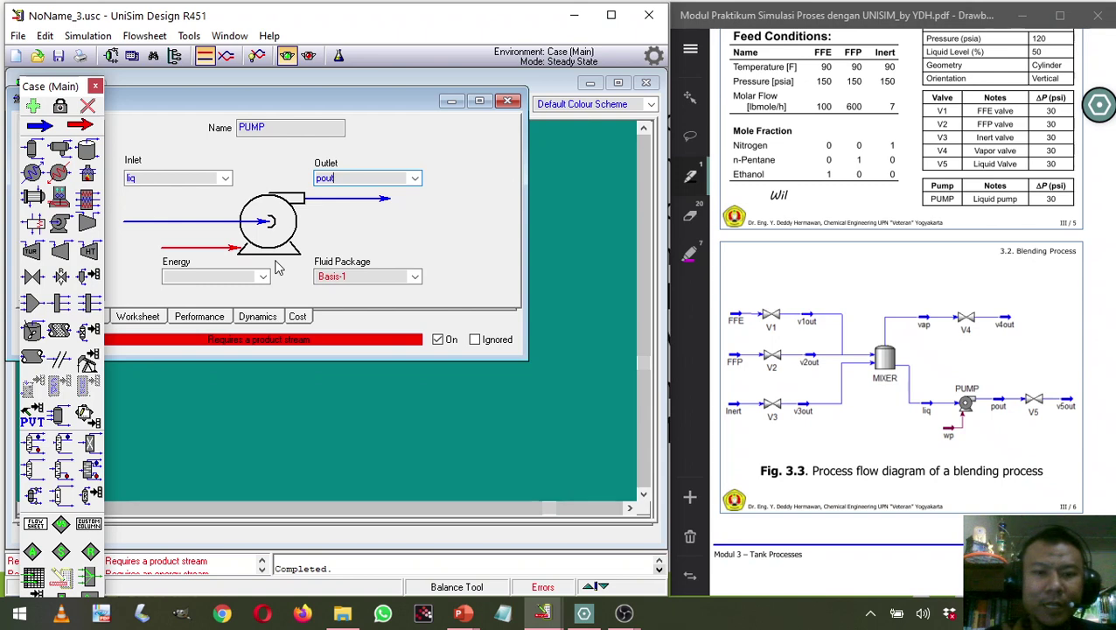
pyautogui.click(263, 279)
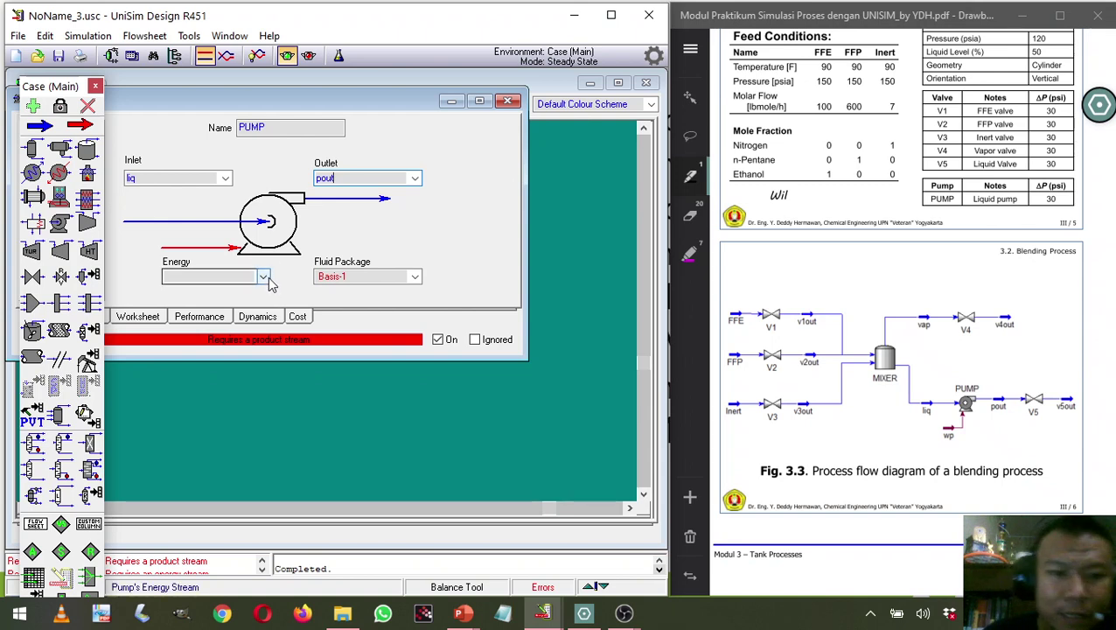
pyautogui.click(270, 289)
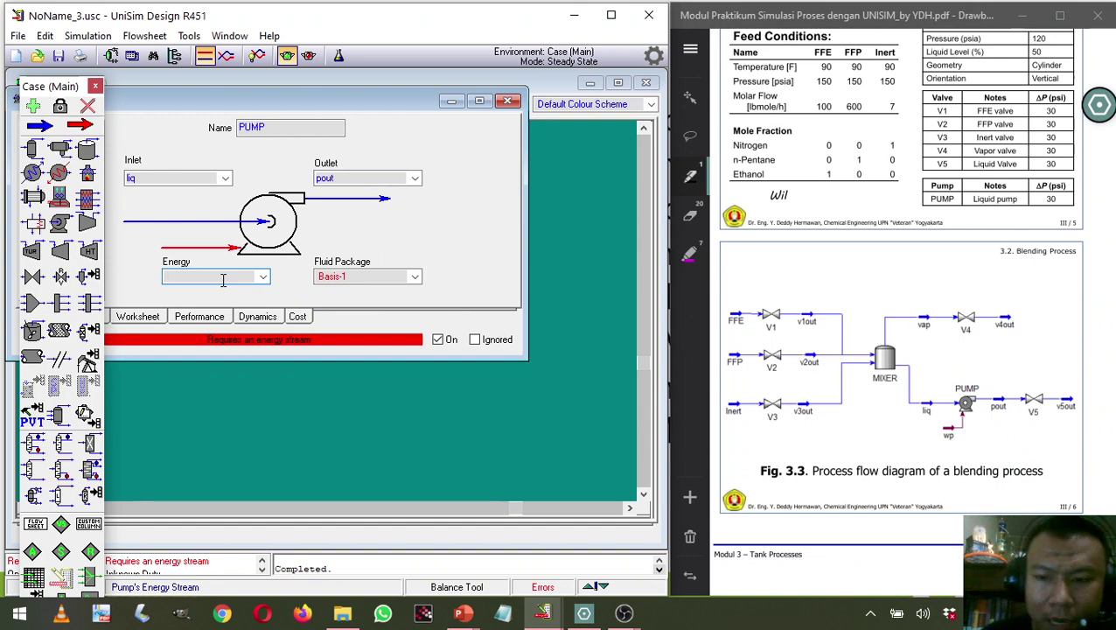
pyautogui.write('w')
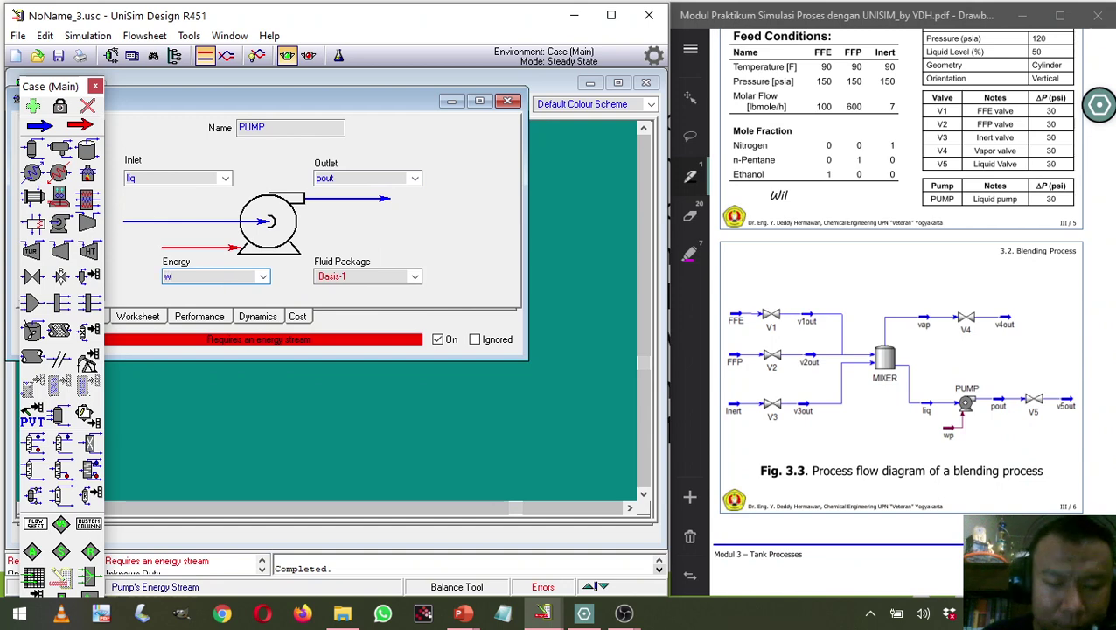
pyautogui.write('p')
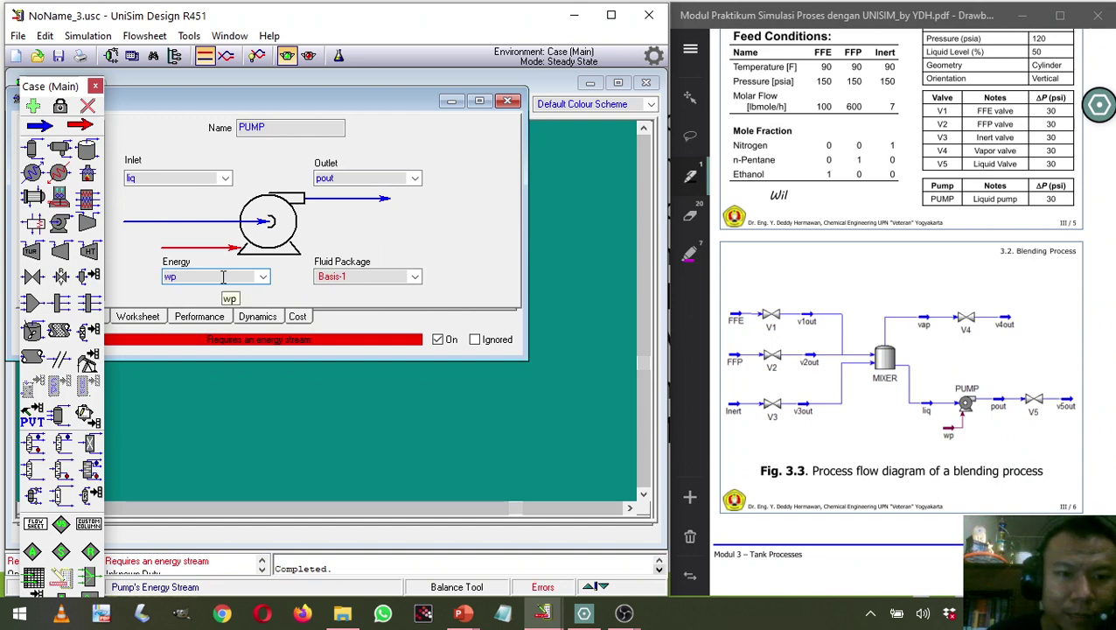
pyautogui.moveTo(172, 102); pyautogui.dragTo(278, 136)
pyautogui.press('Return')
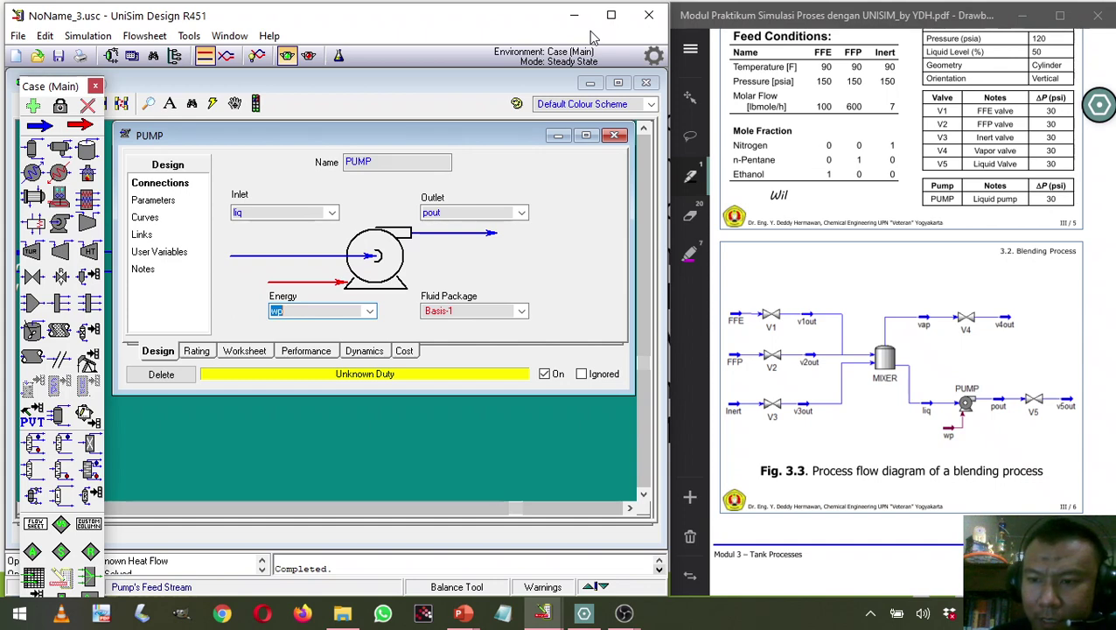
# Switch to the module PDF and handwrite a tick beside the PUMP row with an arrow and "Energi" below it.
pyautogui.hotkey('alt', 'Tab')
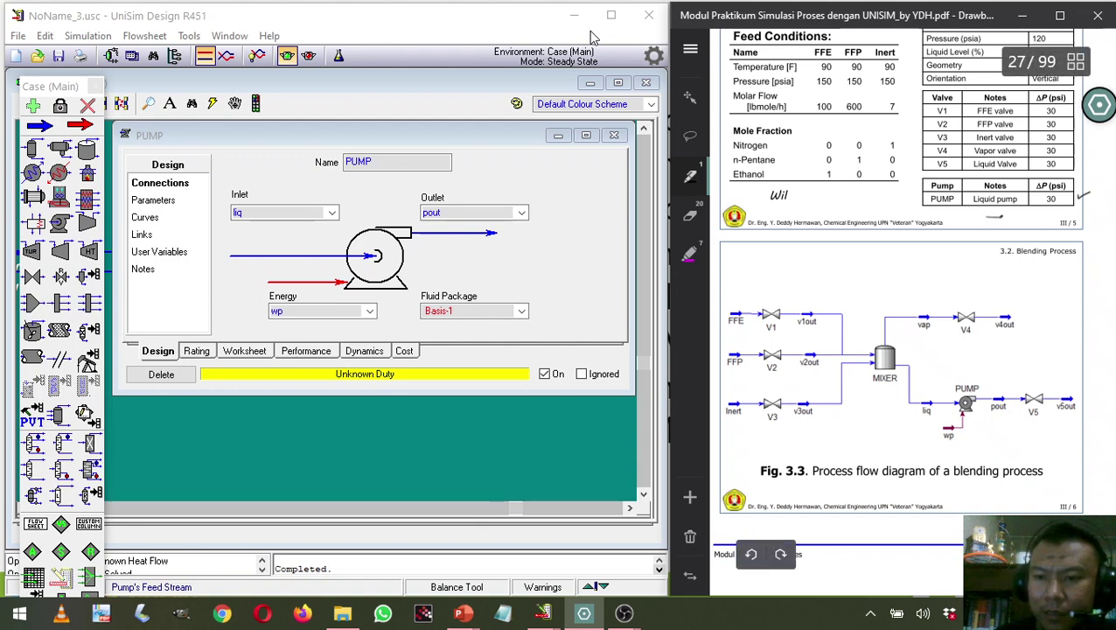
pyautogui.moveTo(1018, 209)
pyautogui.mouseDown()
pyautogui.moveTo(1018, 219)
pyautogui.moveTo(1046, 224)
pyautogui.mouseUp()
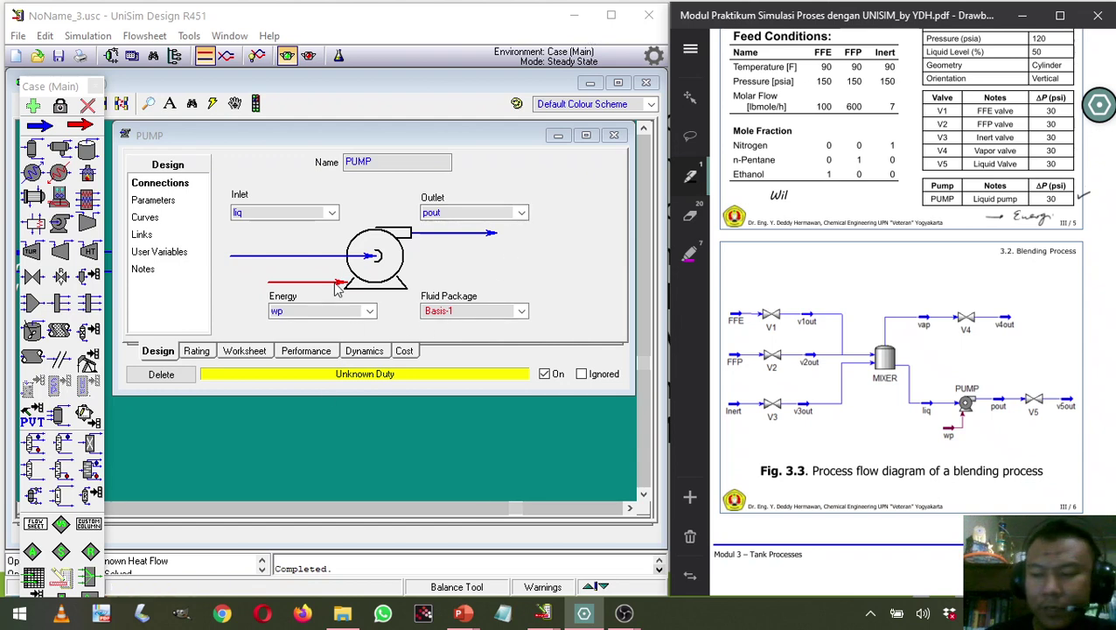
# Return to UniSim Design and set PUMP's Delta P to 30 psi in its design parameters.
pyautogui.click(171, 202)
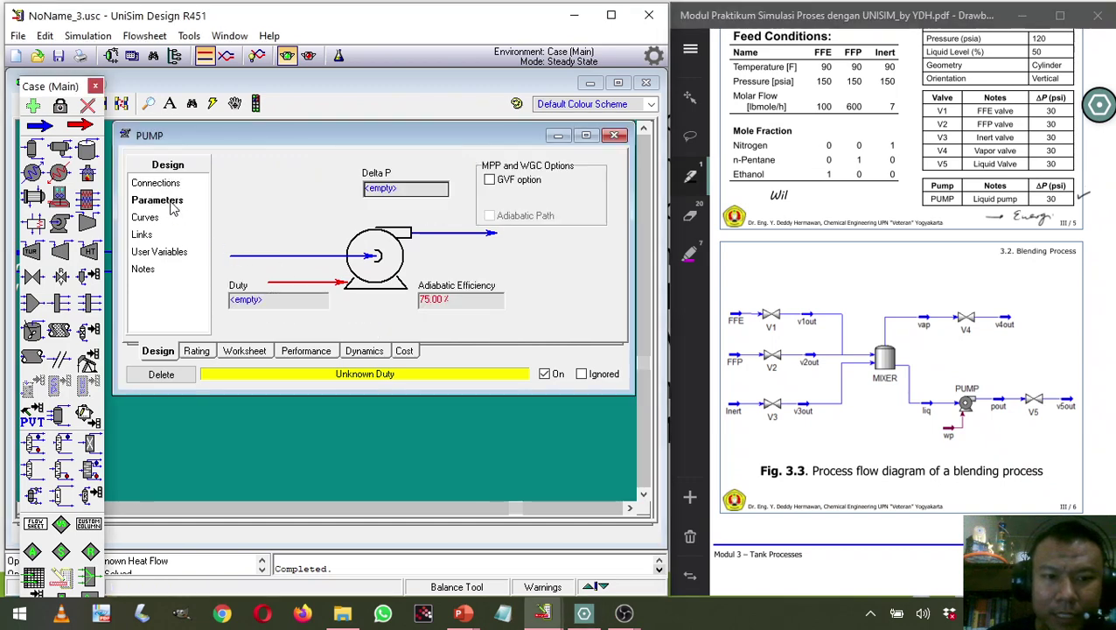
pyautogui.click(398, 197)
pyautogui.write('30')
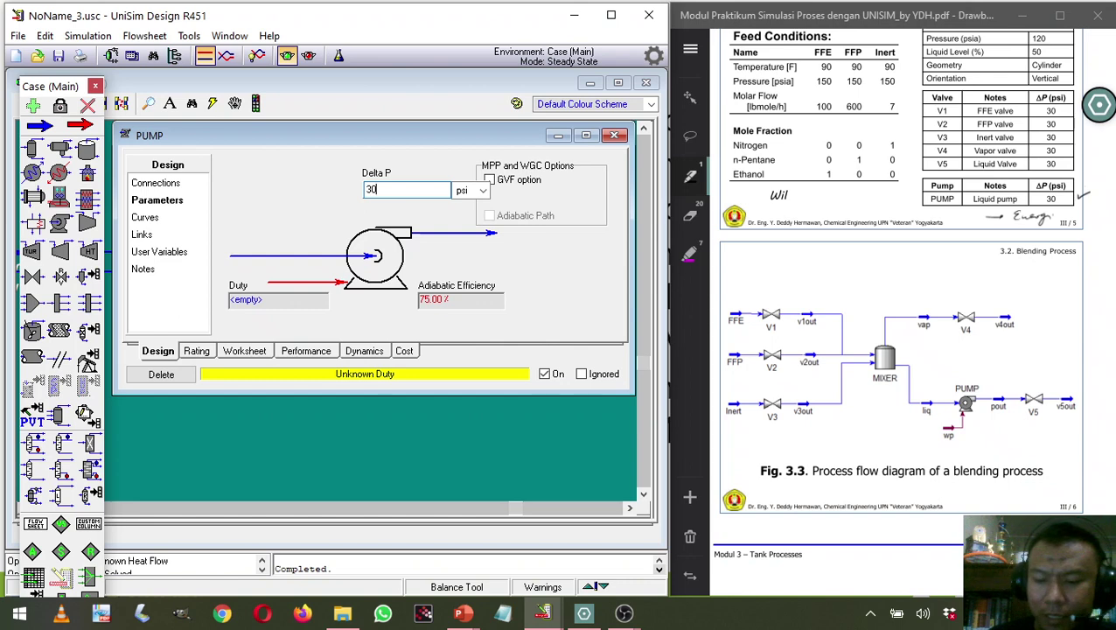
pyautogui.press('Return')
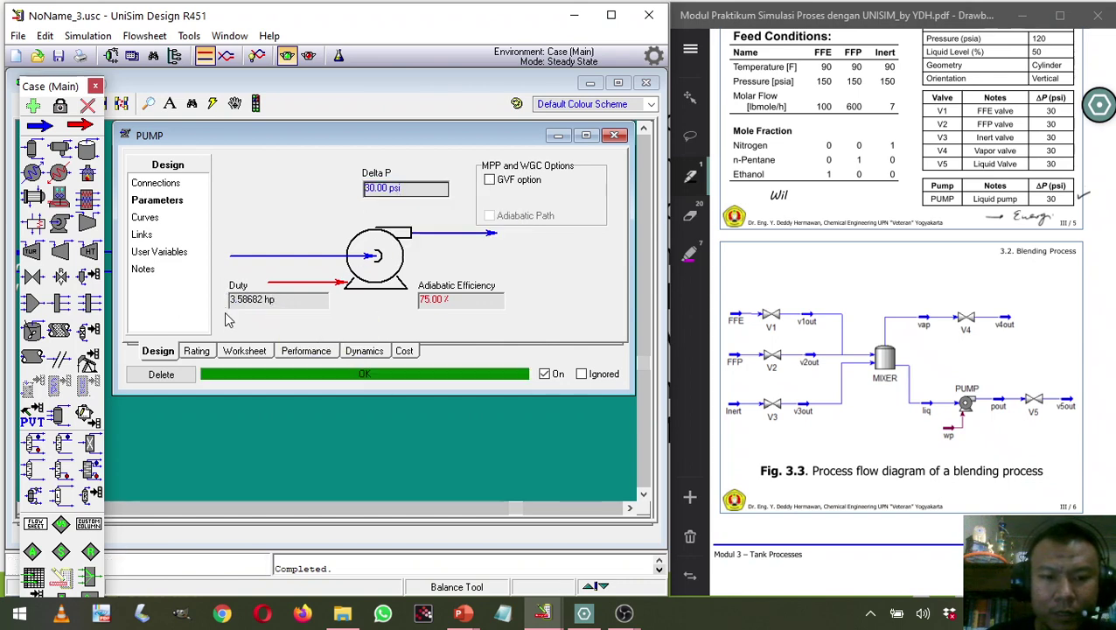
# Try an adiabatic efficiency of 100 % for PUMP and reactivate the solver to recalculate the duty.
pyautogui.moveTo(243, 315)
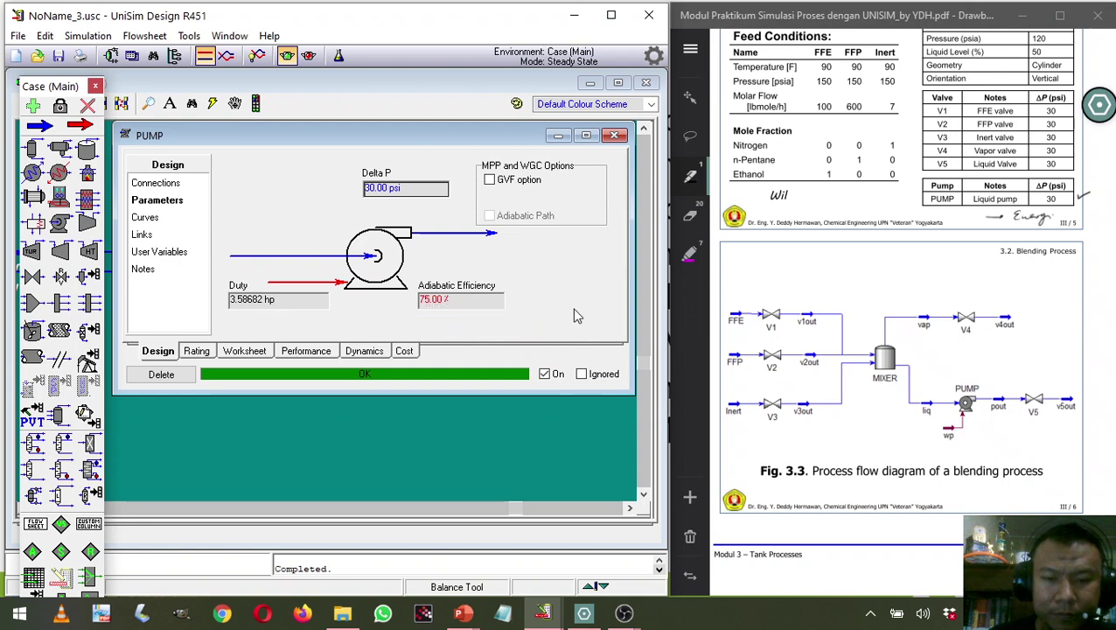
pyautogui.click(466, 301)
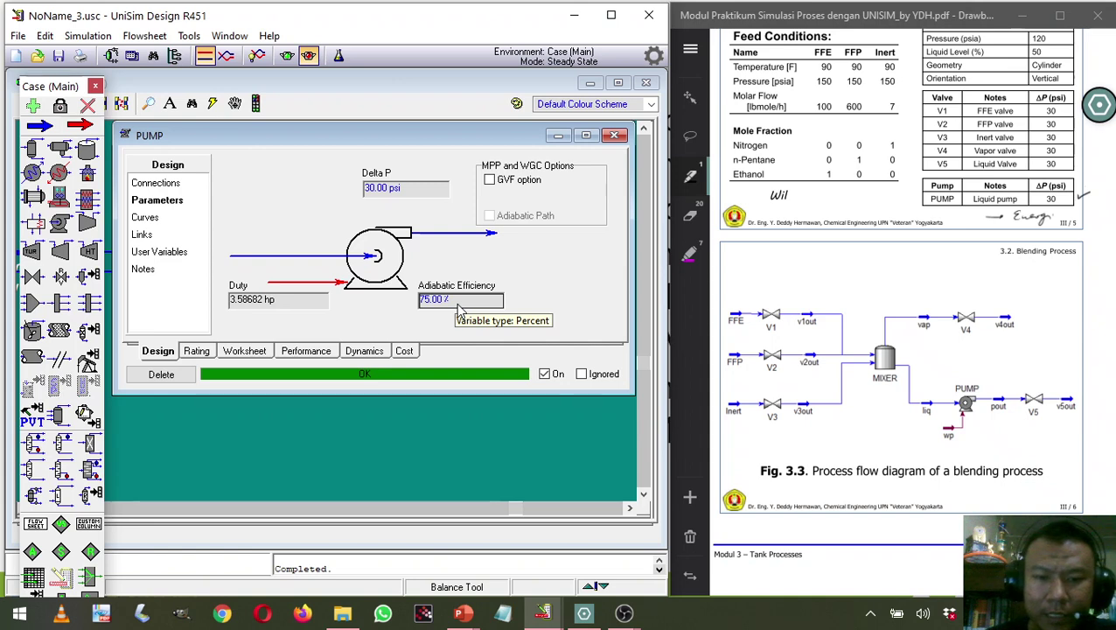
pyautogui.write('100')
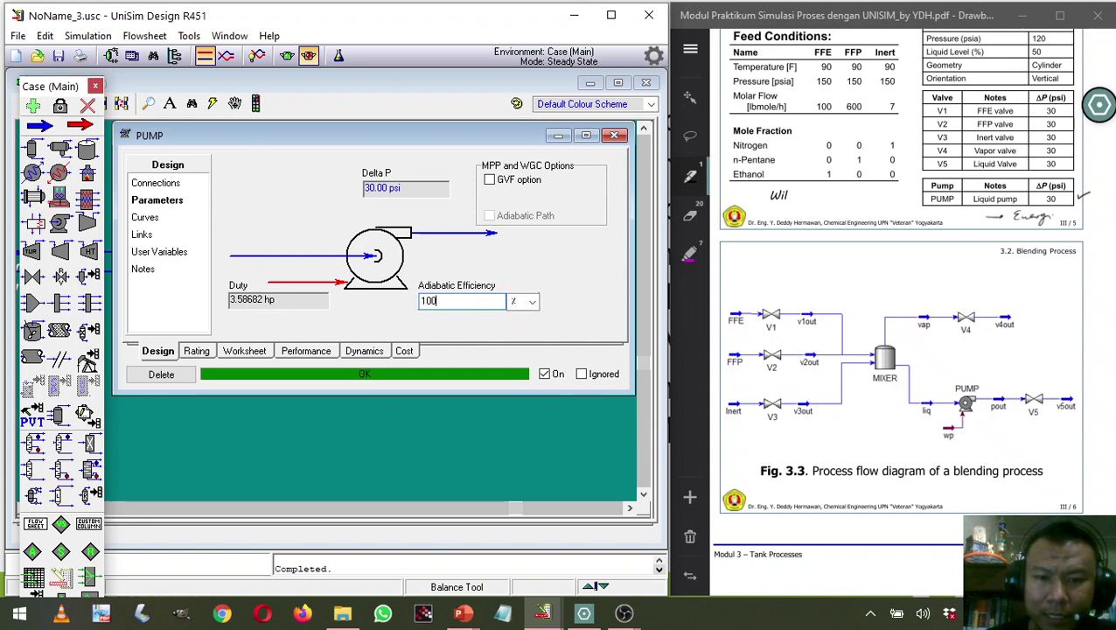
pyautogui.press('Return')
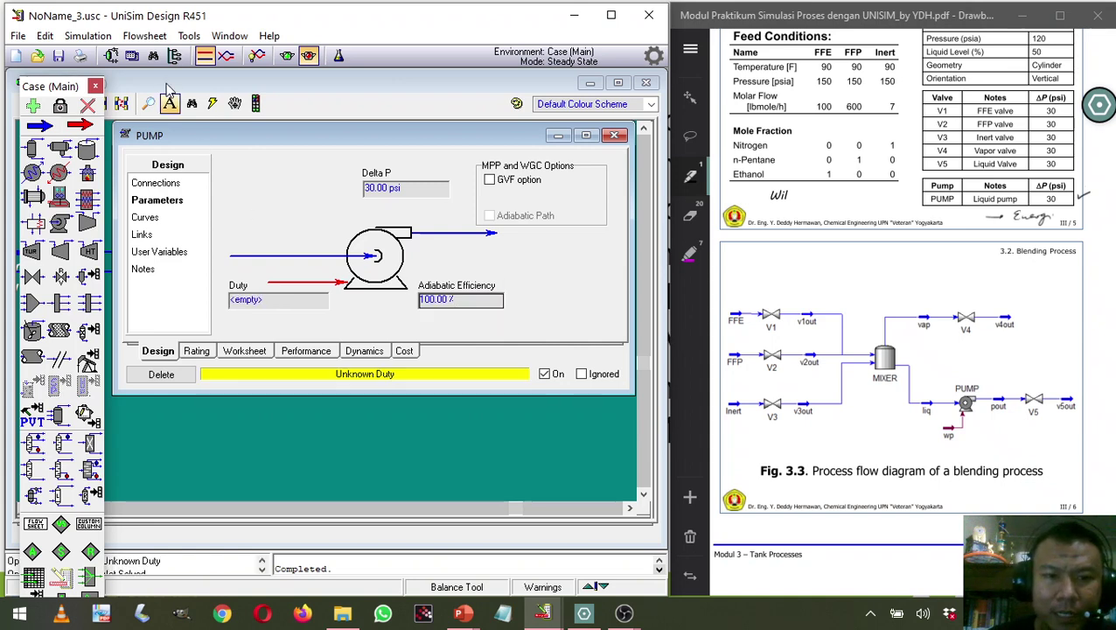
pyautogui.click(285, 57)
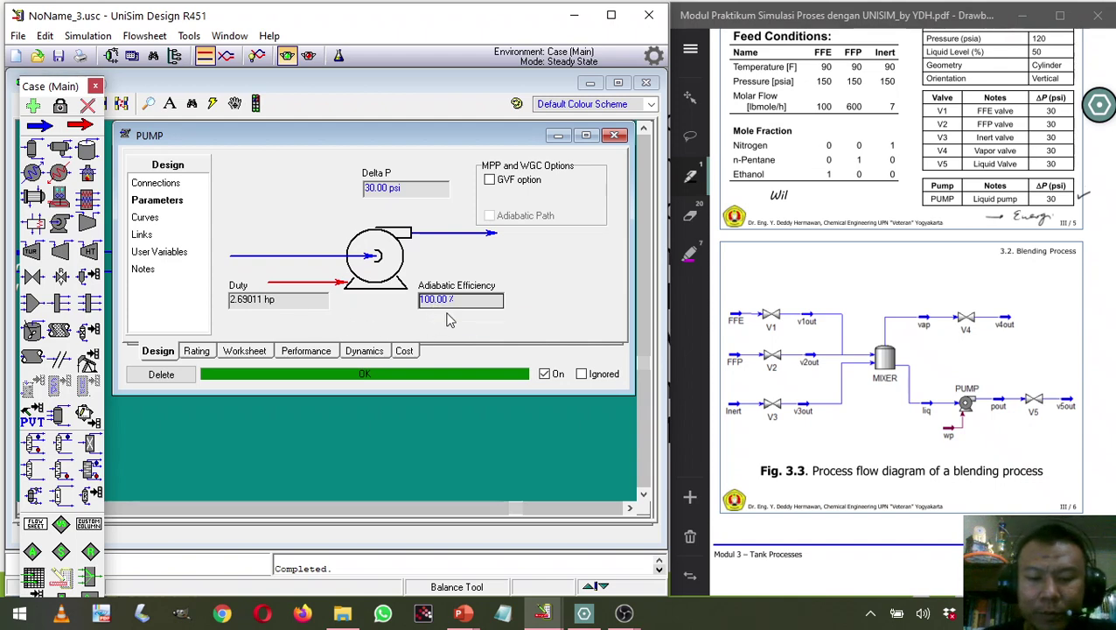
# Set PUMP's adiabatic efficiency to 75 % and close the pump's properties.
pyautogui.write('75')
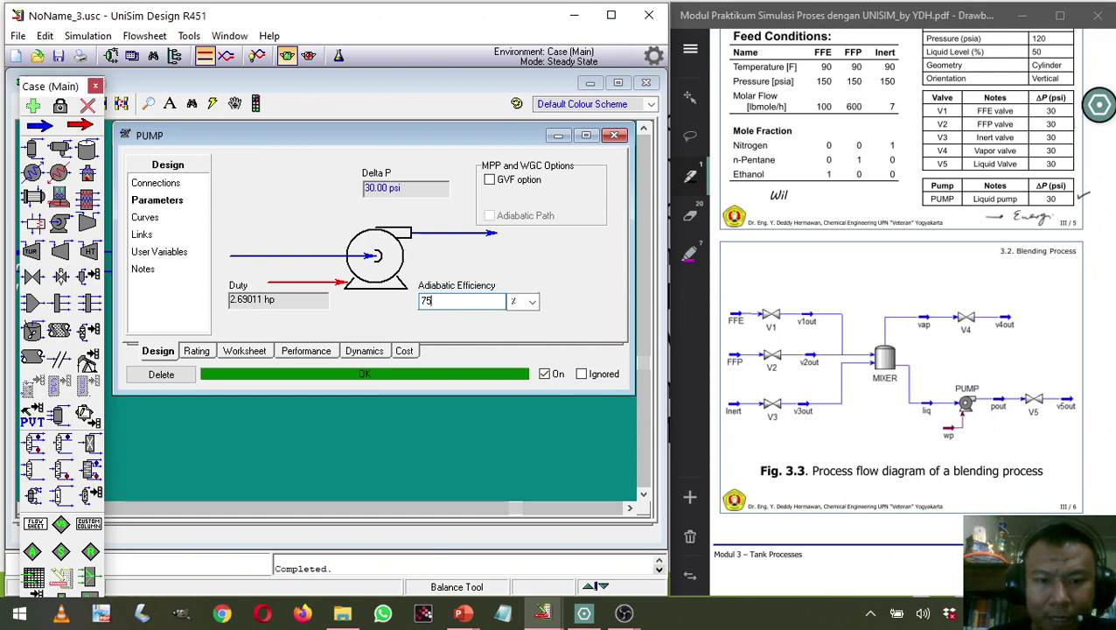
pyautogui.click(449, 321)
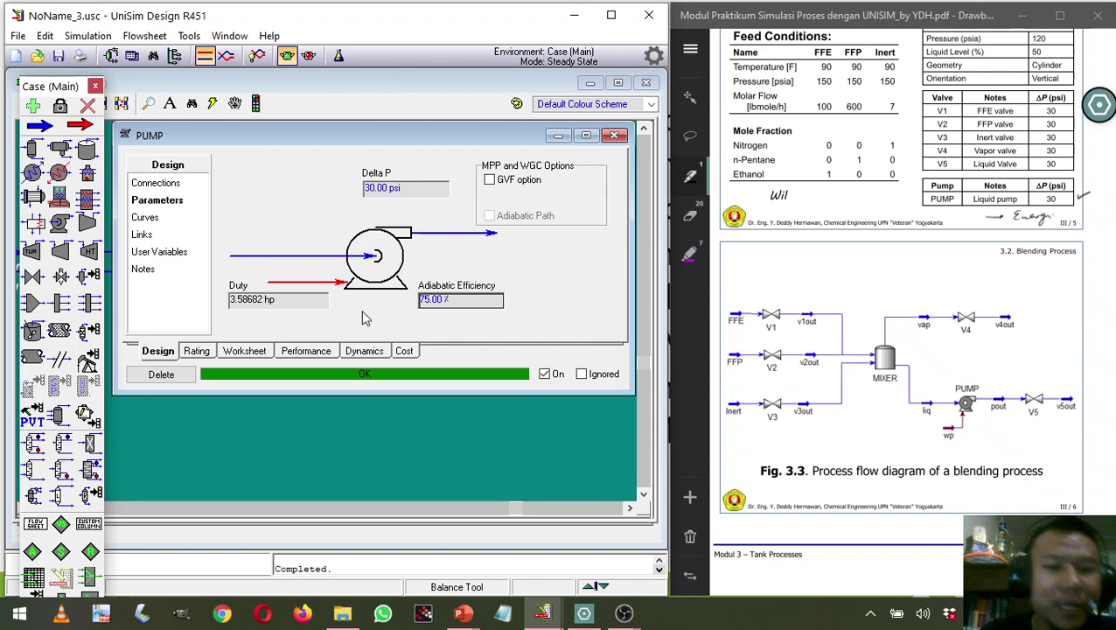
pyautogui.click(613, 137)
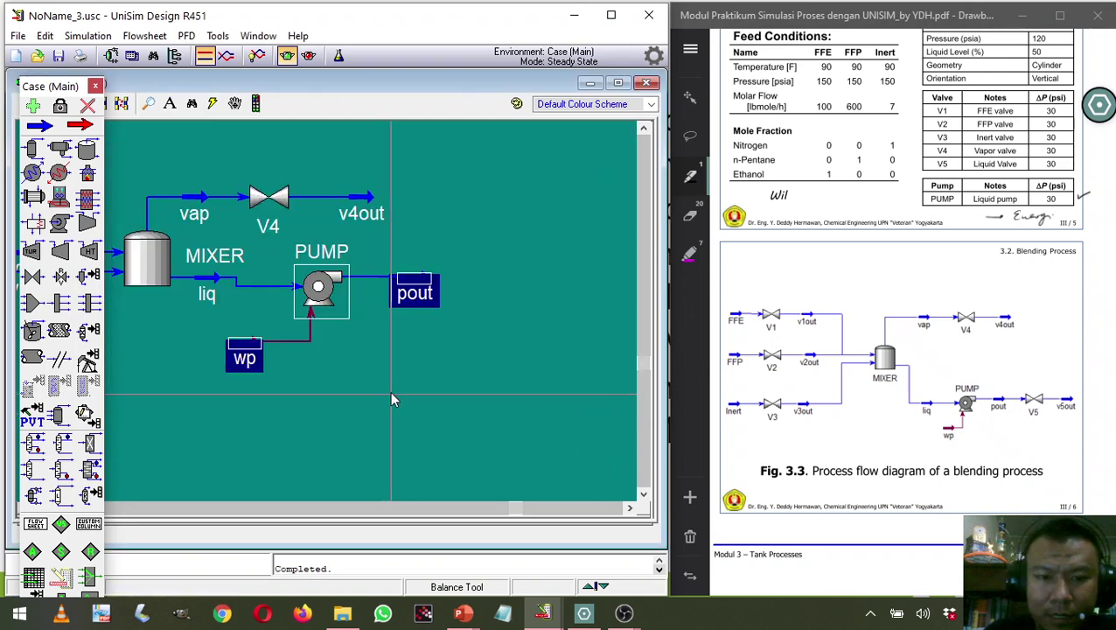
# Place a valve beside the end of the pout stream and name it V5.
pyautogui.moveTo(421, 289)
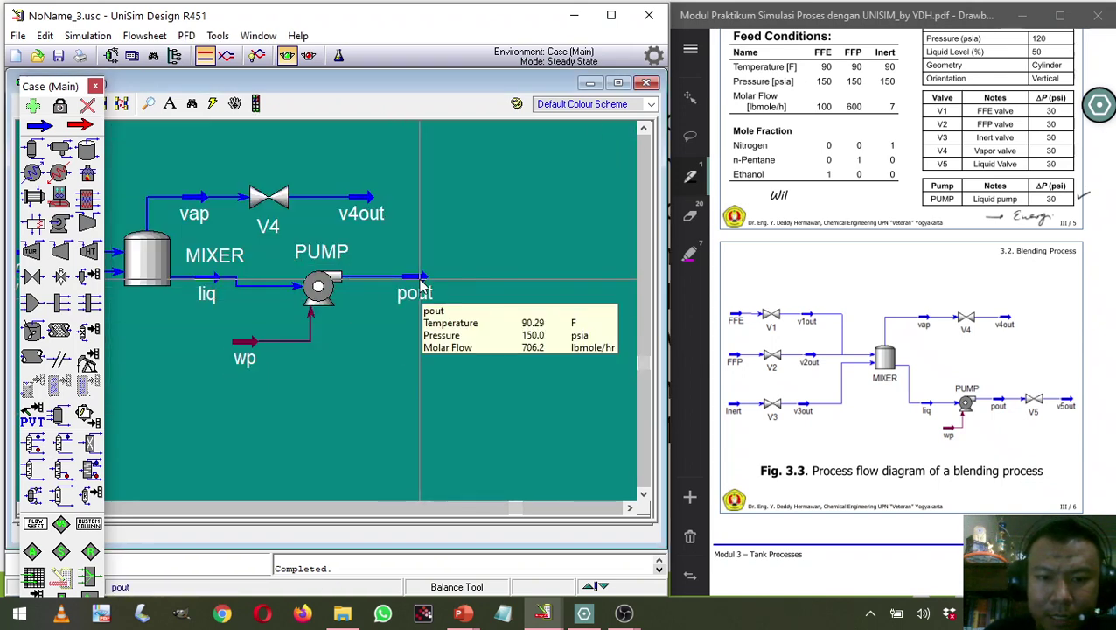
pyautogui.moveTo(208, 289)
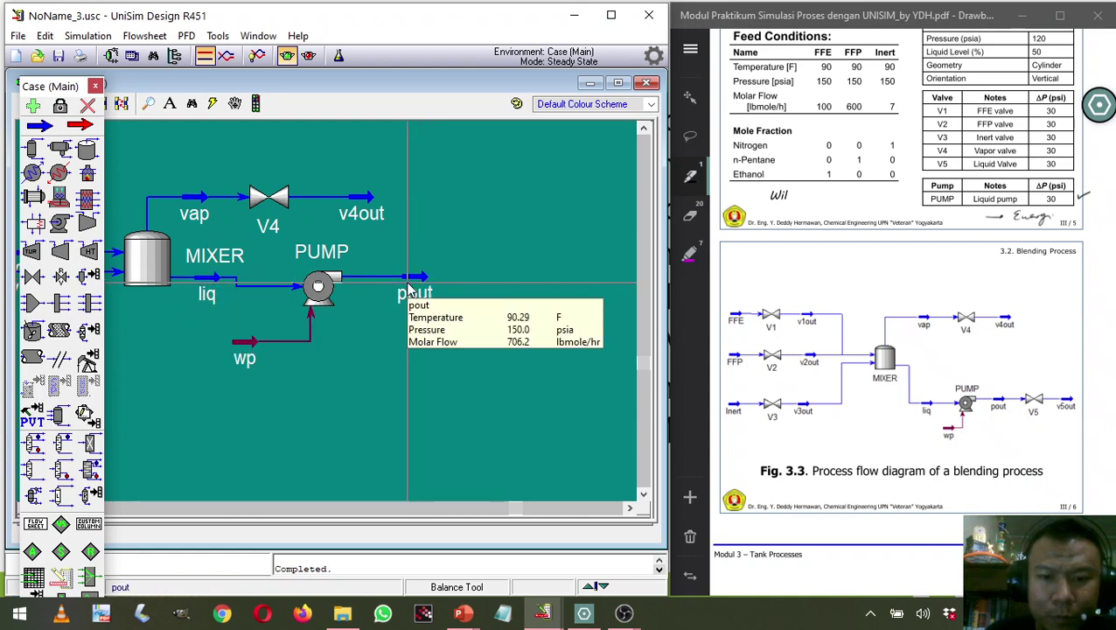
pyautogui.click(32, 276)
pyautogui.click(463, 302)
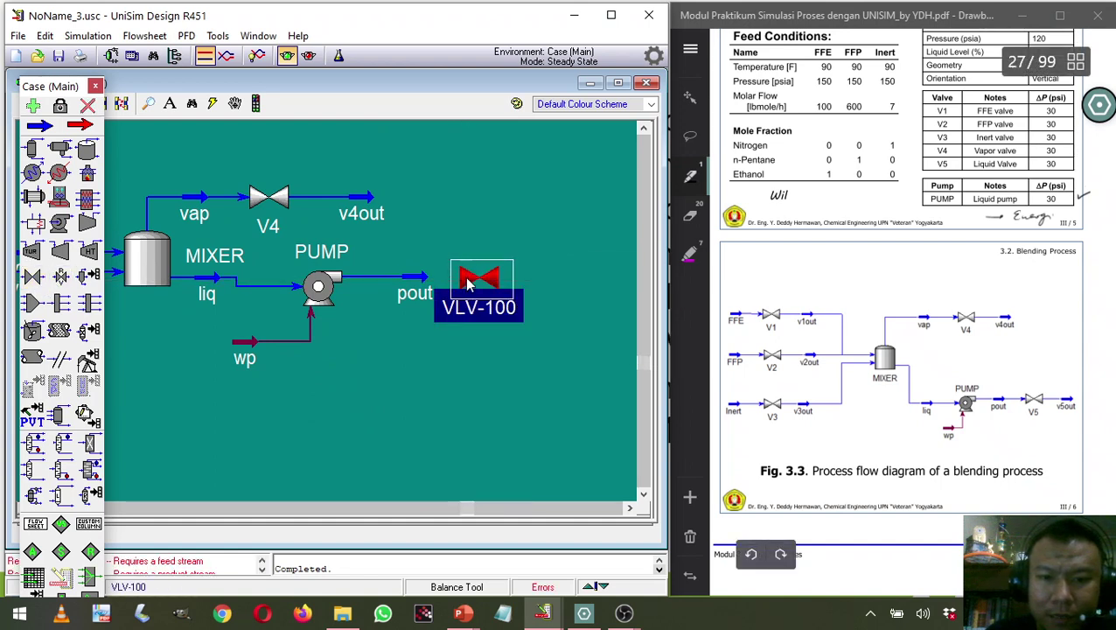
pyautogui.doubleClick(486, 276)
pyautogui.click(266, 155)
pyautogui.write('V5')
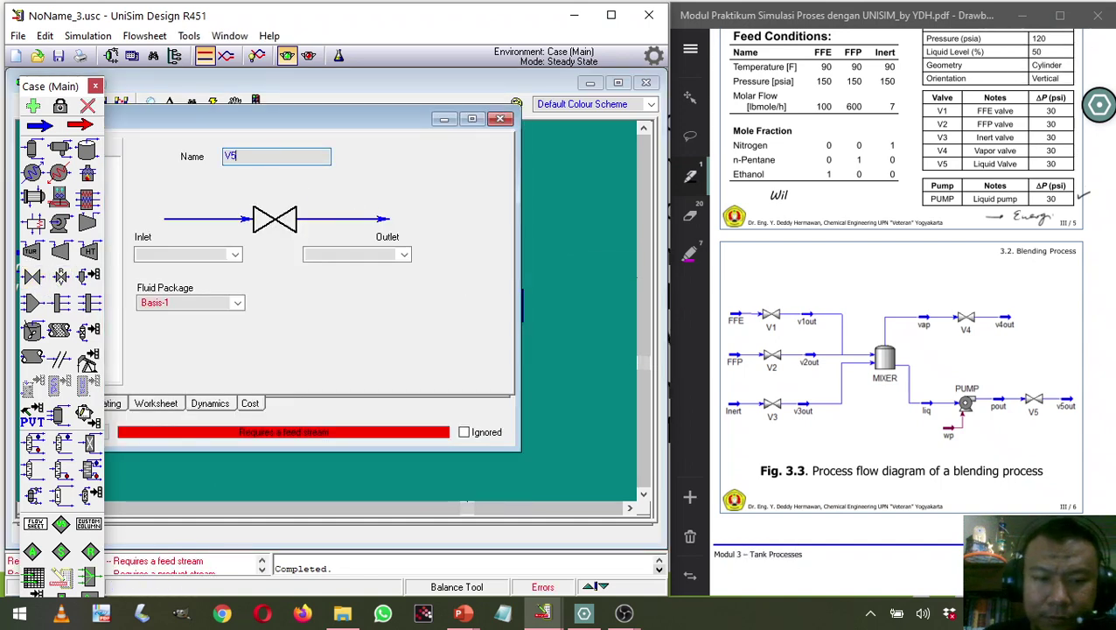
# Connect V5's inlet to the pout stream and create v5out as its outlet stream.
pyautogui.click(235, 255)
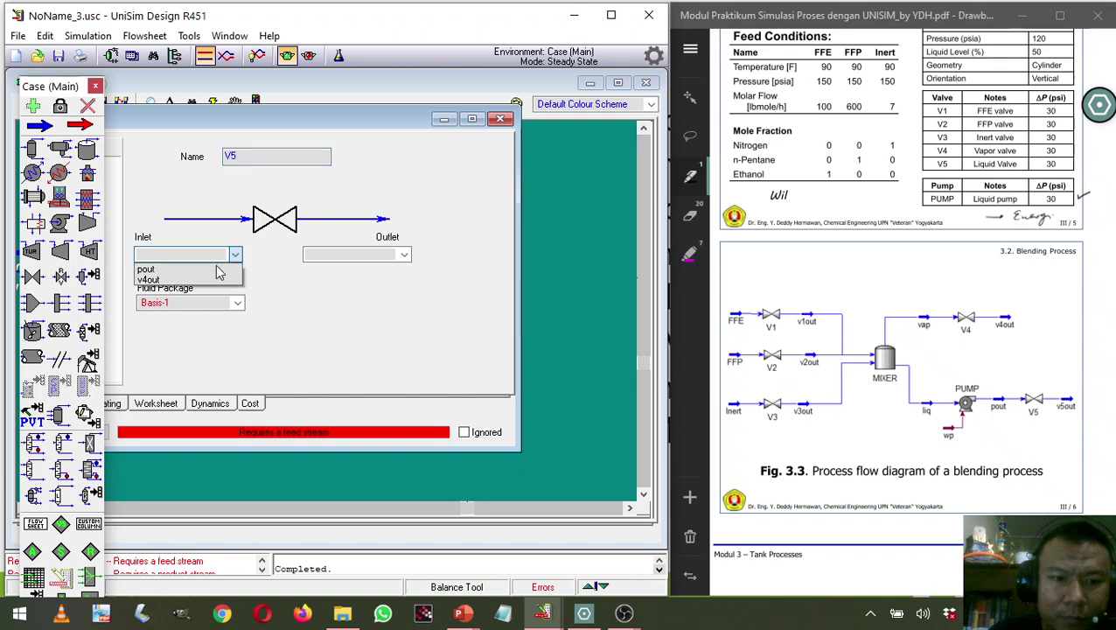
pyautogui.click(219, 270)
pyautogui.click(361, 252)
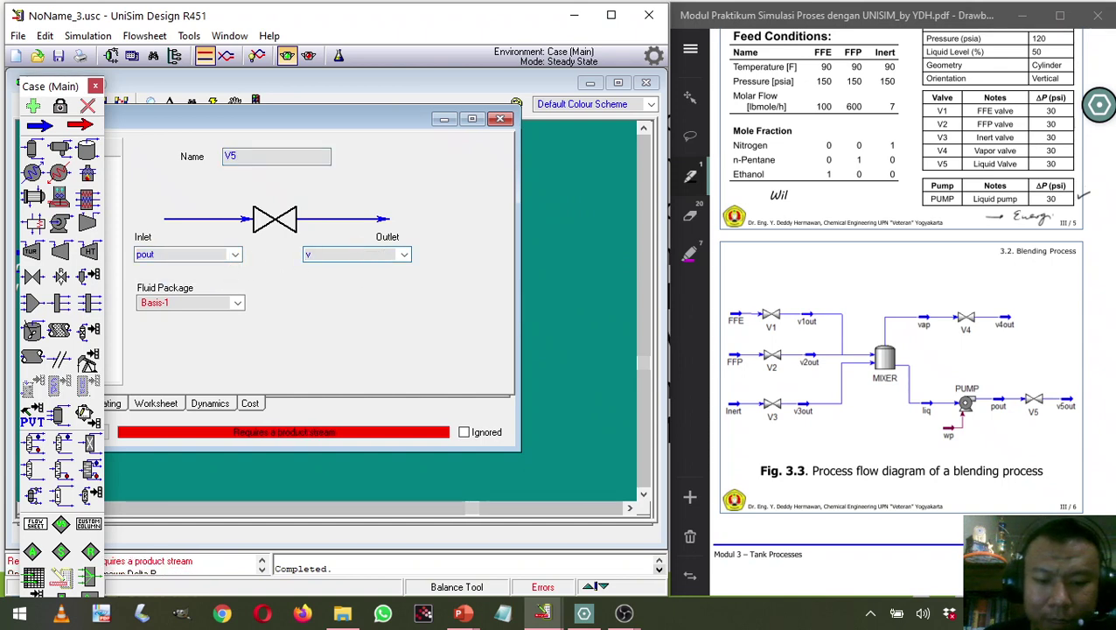
pyautogui.write('v5out')
pyautogui.press('Return')
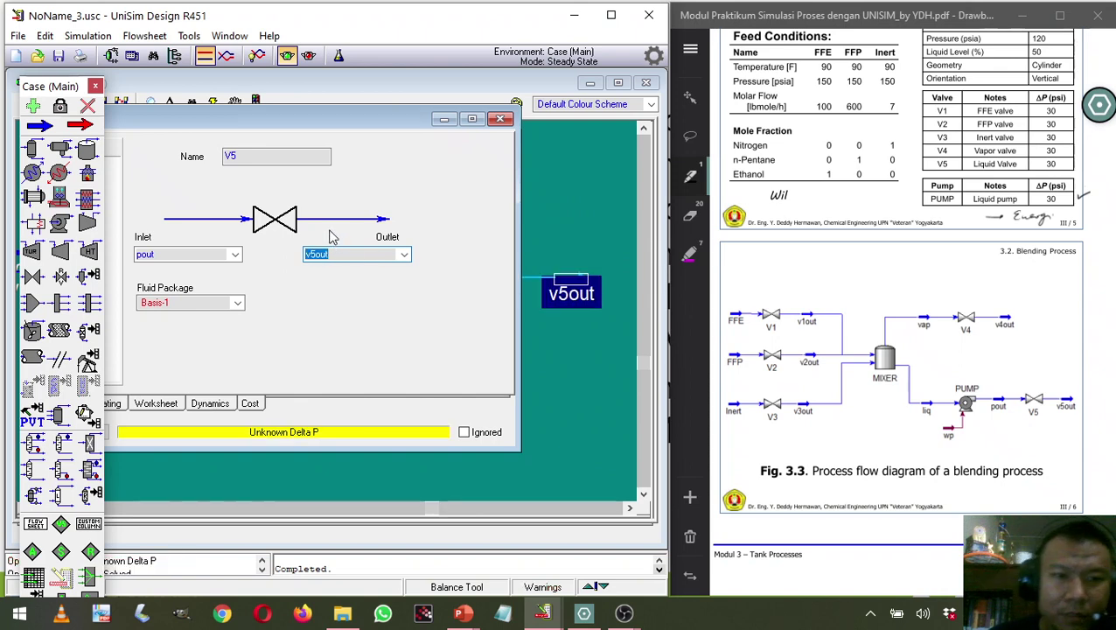
# Set V5's pressure drop (Delta P) to 30 psi in its design parameters and close the valve's properties.
pyautogui.moveTo(261, 123); pyautogui.dragTo(356, 164)
pyautogui.click(175, 229)
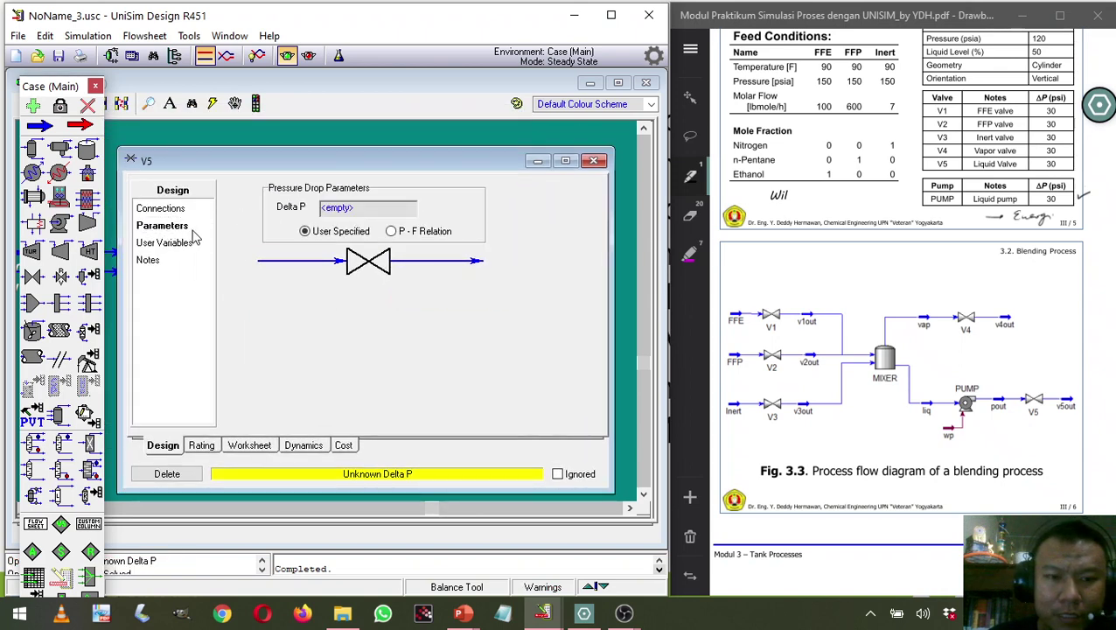
pyautogui.click(350, 212)
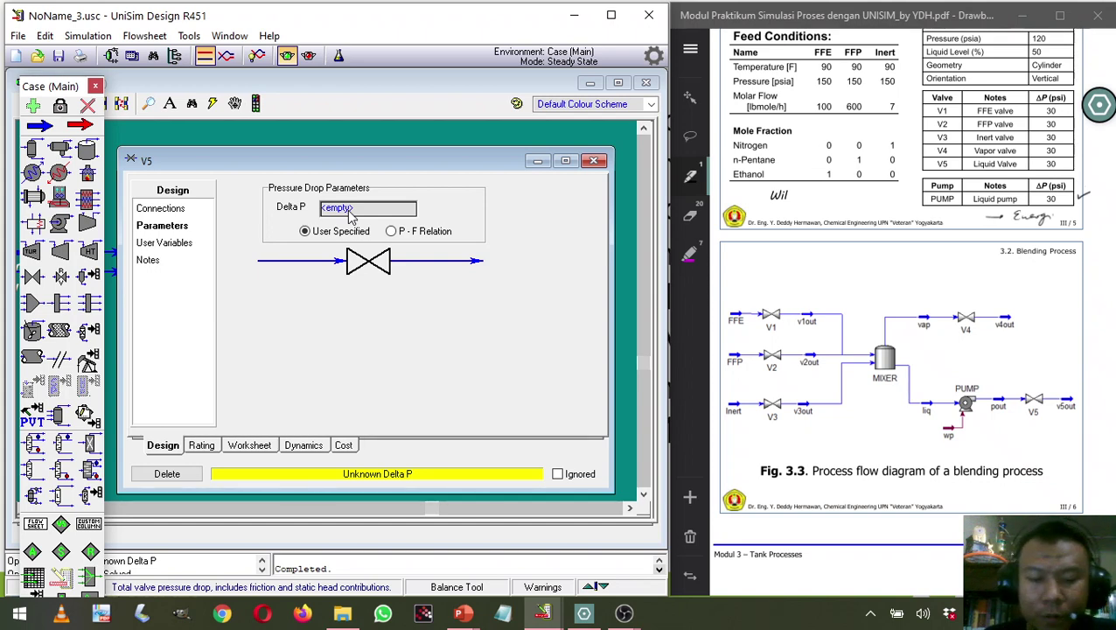
pyautogui.write('30')
pyautogui.press('Return')
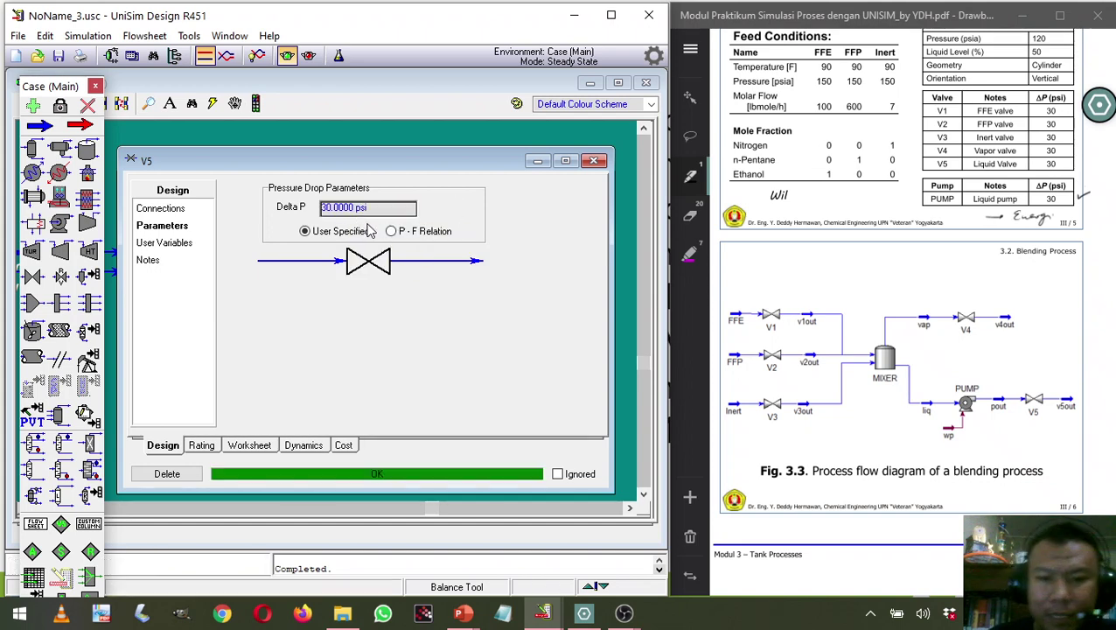
pyautogui.click(594, 161)
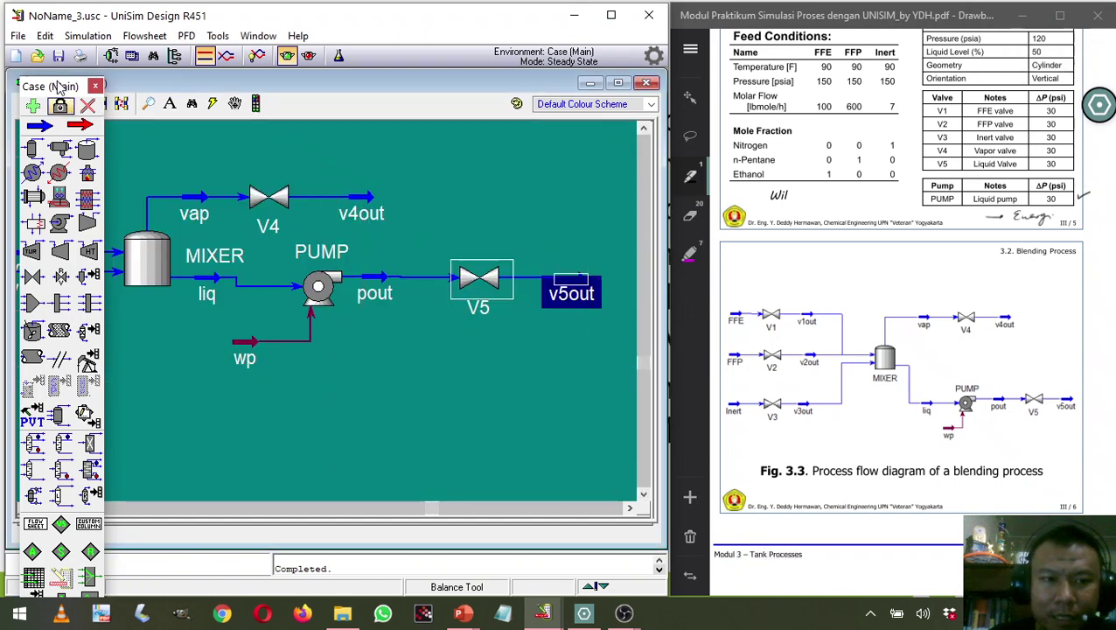
# Find the blending process workbook figures in the module PDF and open the Case (Main) workbook beside them for comparison.
pyautogui.moveTo(53, 86); pyautogui.dragTo(35, 78)
pyautogui.scroll(-10, 796, 370)
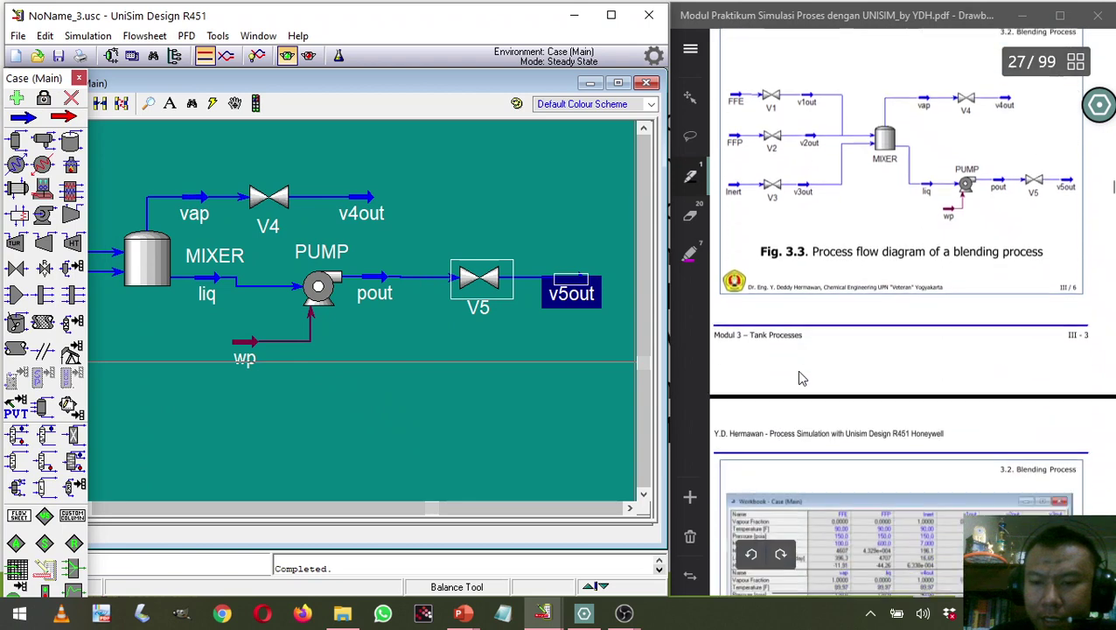
pyautogui.scroll(-2, 796, 370)
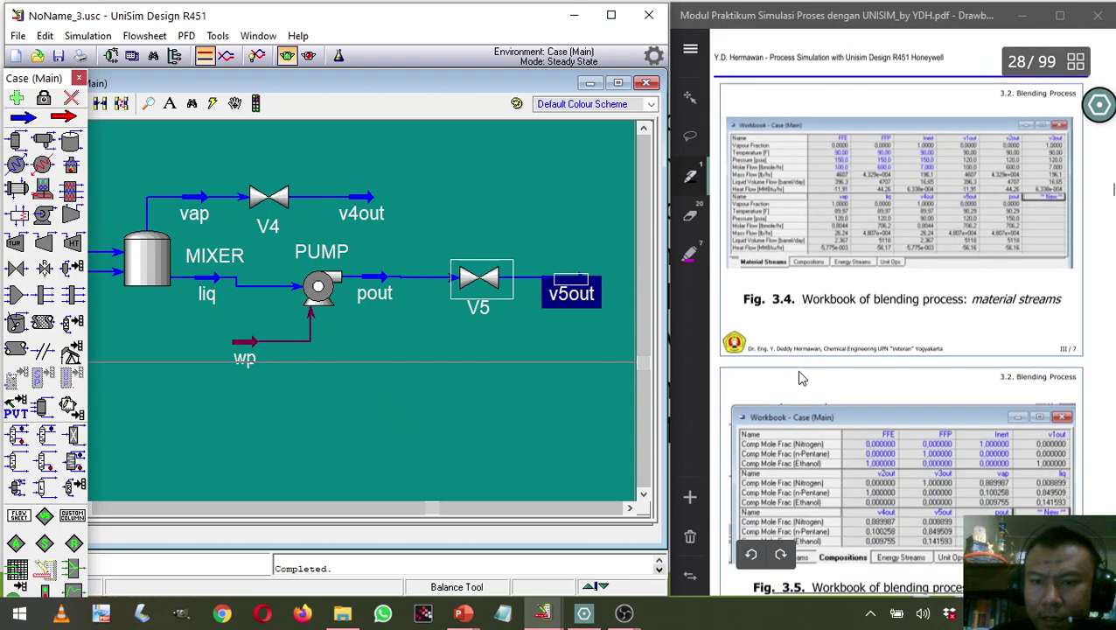
pyautogui.moveTo(564, 306)
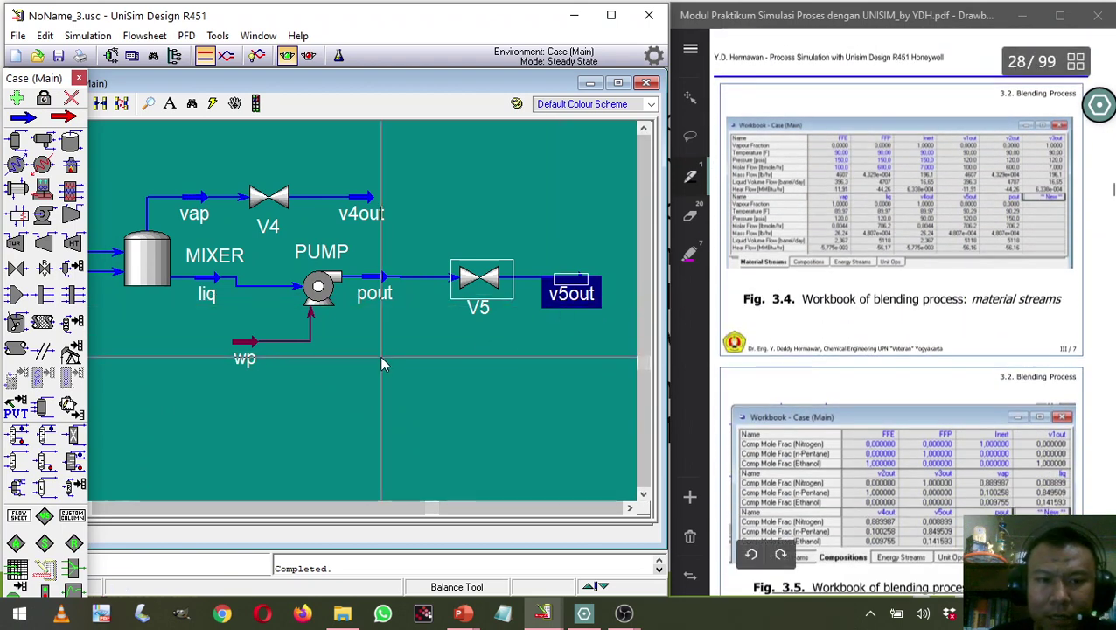
pyautogui.click(219, 37)
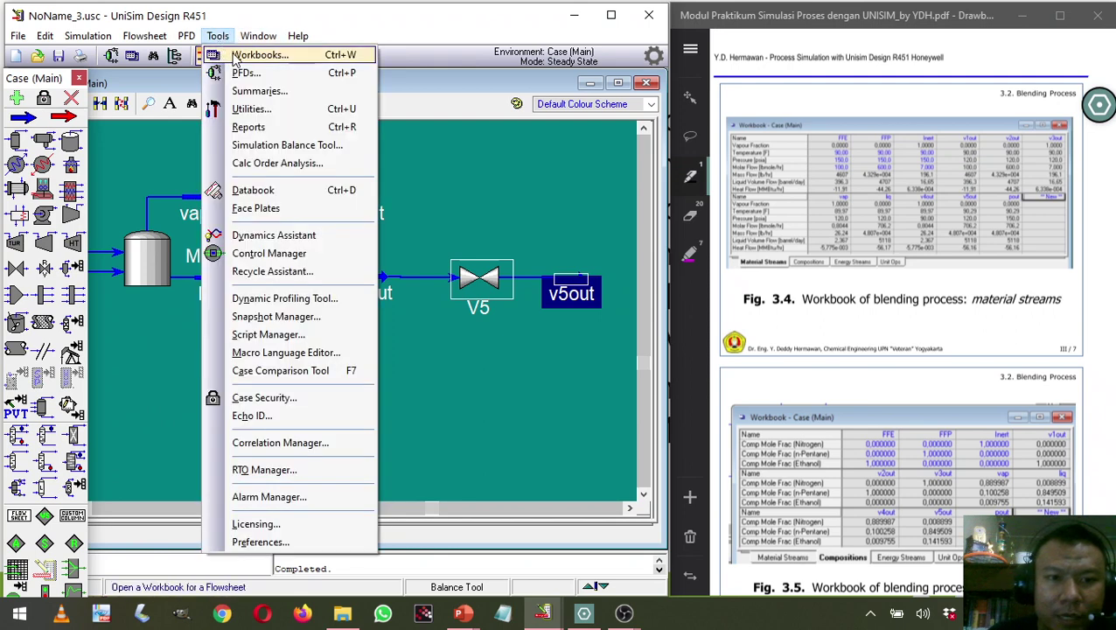
pyautogui.click(235, 56)
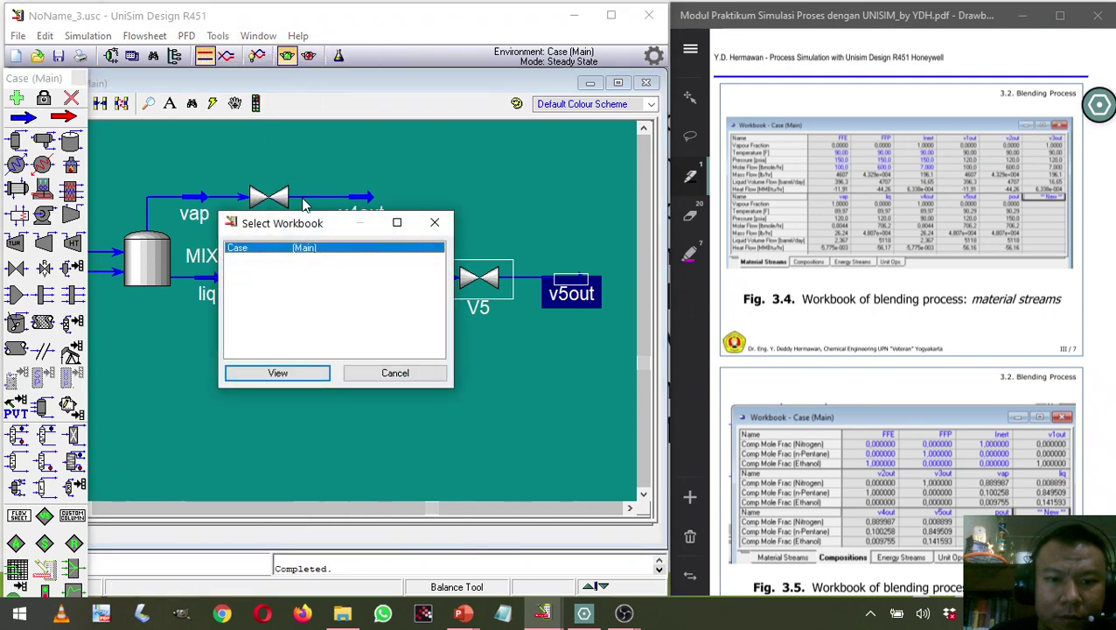
pyautogui.click(318, 373)
pyautogui.moveTo(254, 142); pyautogui.dragTo(306, 137)
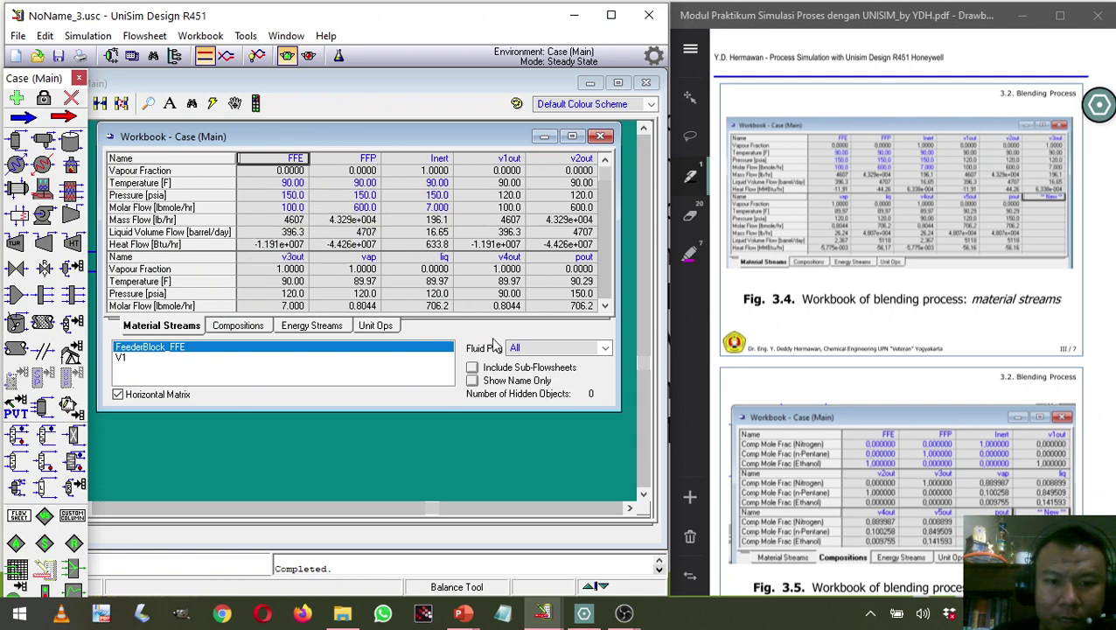
# Compare the workbook's material stream conditions and compositions through v5out with the module's figures, and close the workbook.
pyautogui.click(606, 306)
pyautogui.click(605, 306)
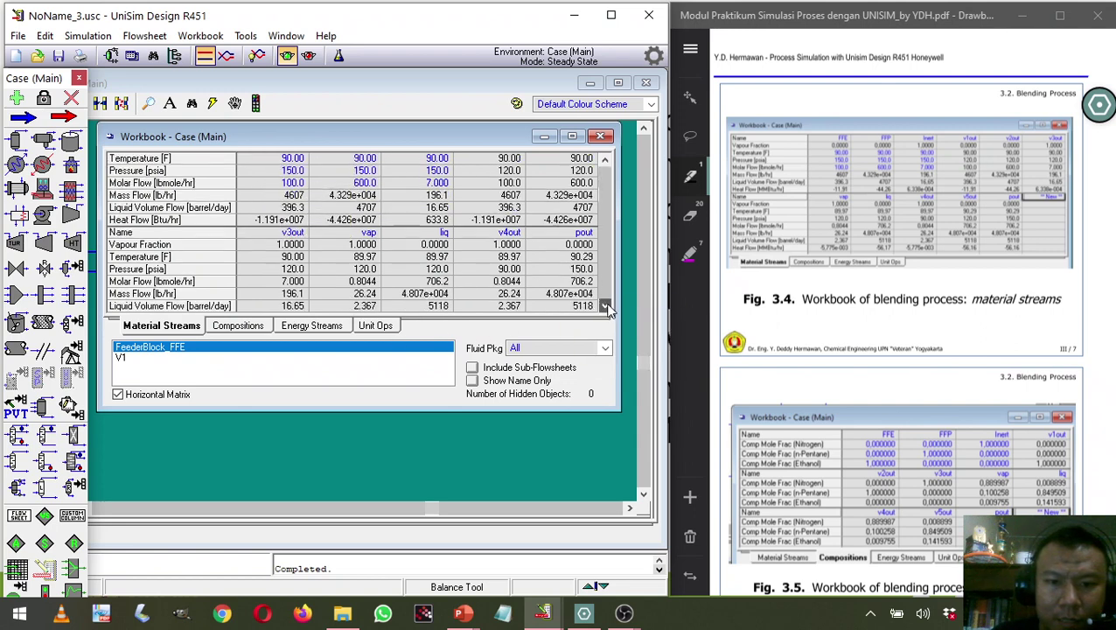
pyautogui.click(605, 307)
pyautogui.click(605, 306)
pyautogui.click(606, 304)
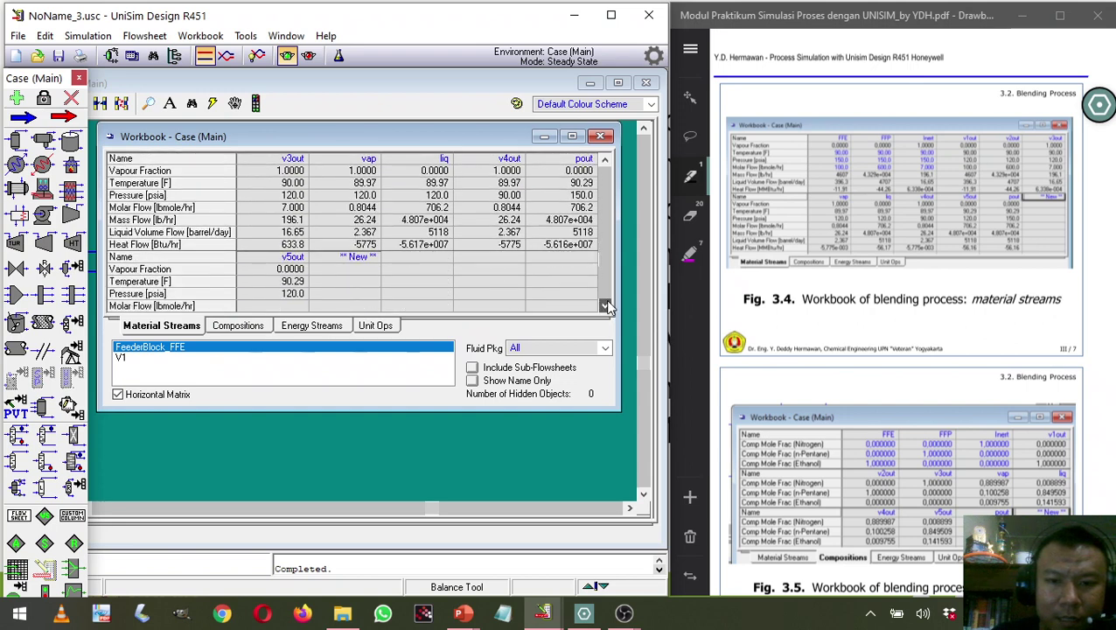
pyautogui.click(605, 302)
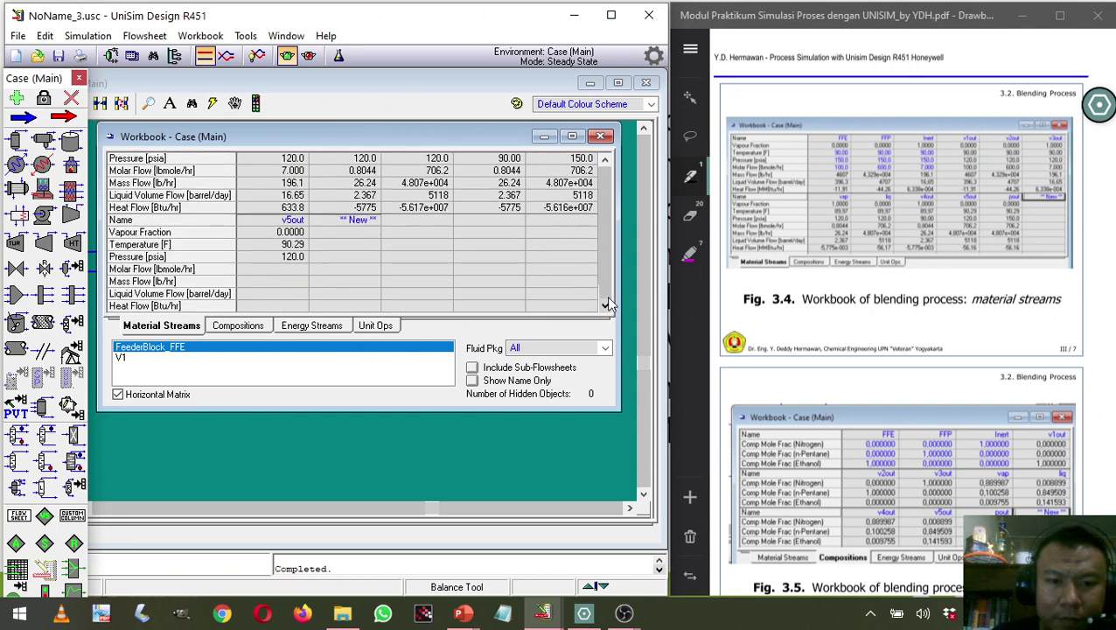
pyautogui.click(252, 329)
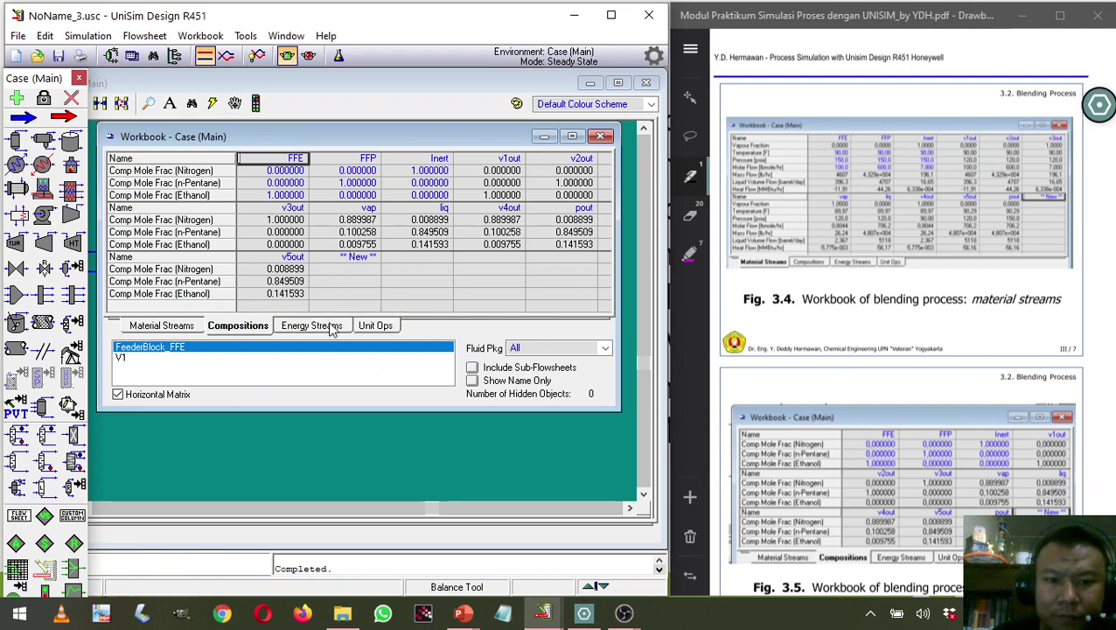
pyautogui.click(600, 137)
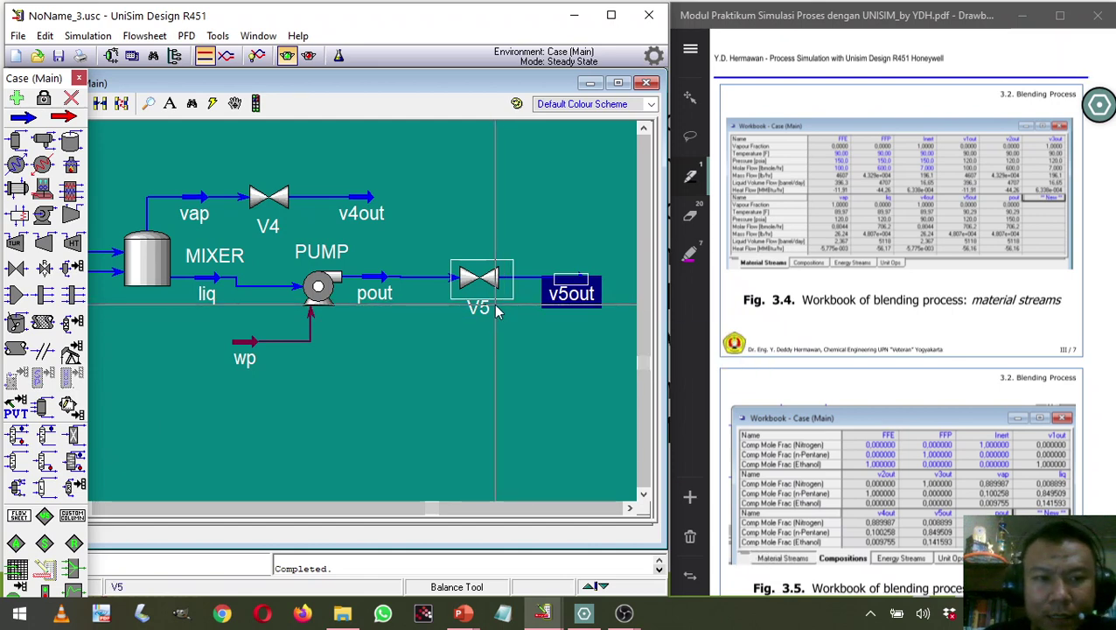
# Examine the completed flowsheet around MIXER, checking the conditions of its inlet streams, the vessel and the vap stream.
pyautogui.moveTo(479, 303)
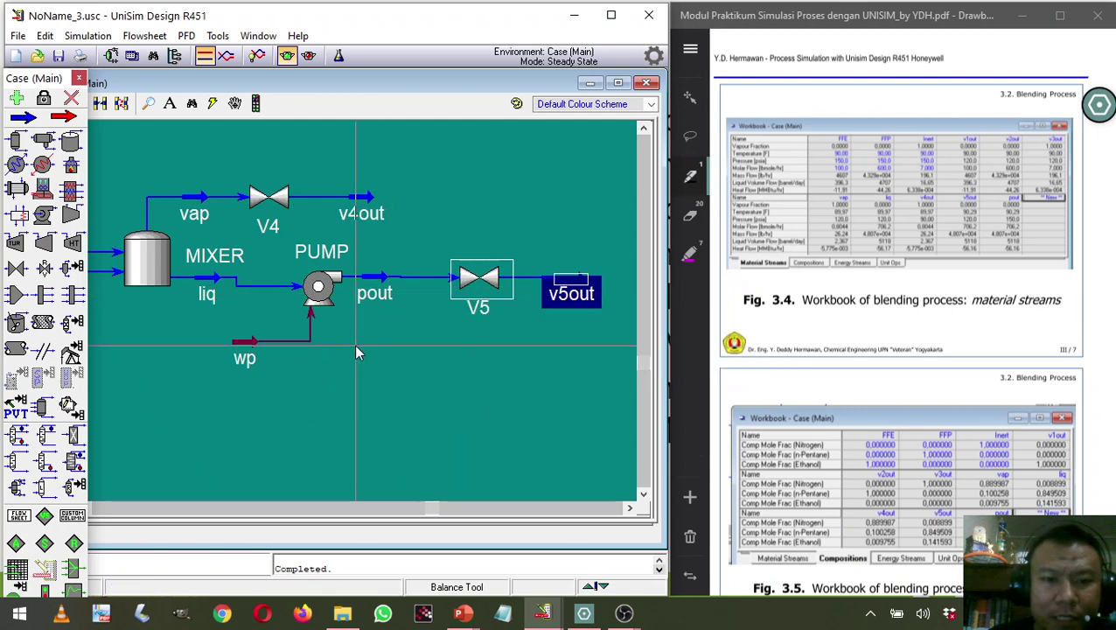
pyautogui.scroll(-3, 355, 343)
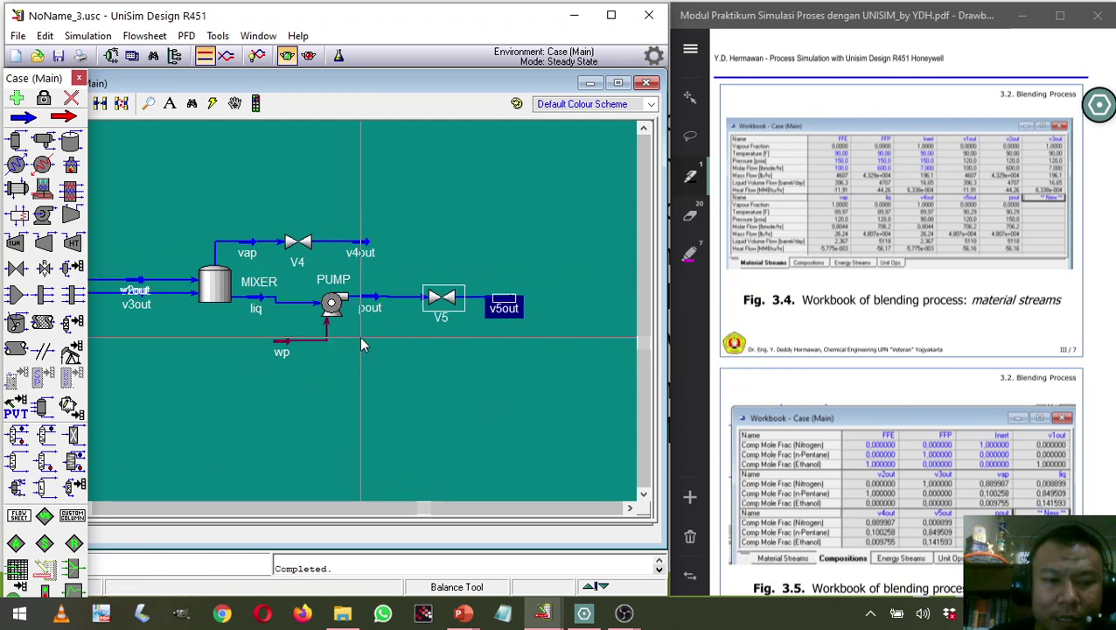
pyautogui.moveTo(193, 301)
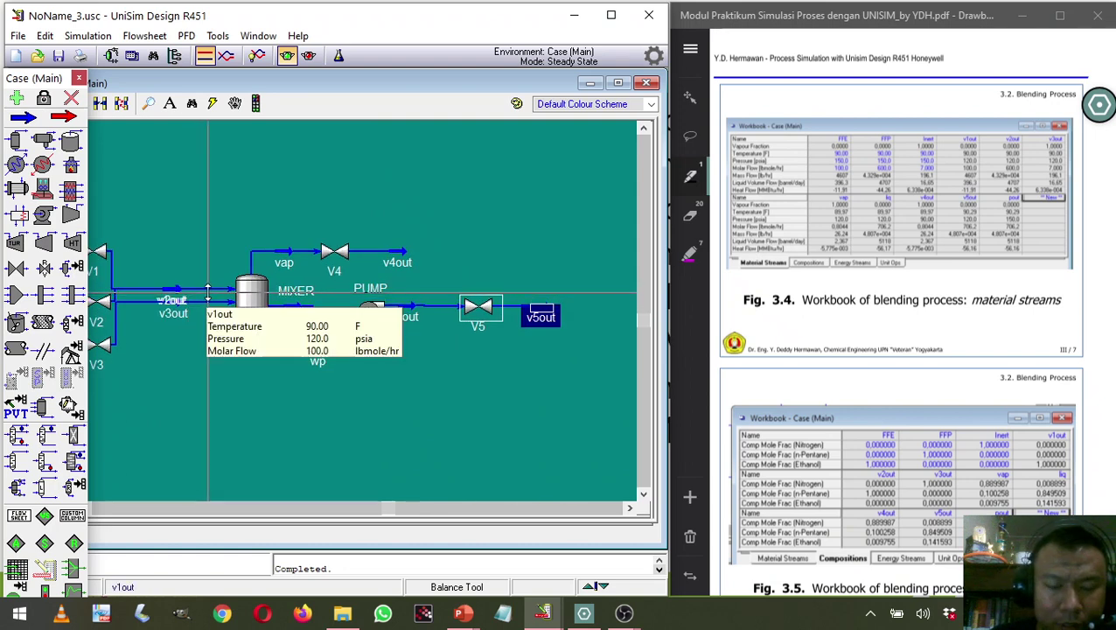
pyautogui.moveTo(306, 305)
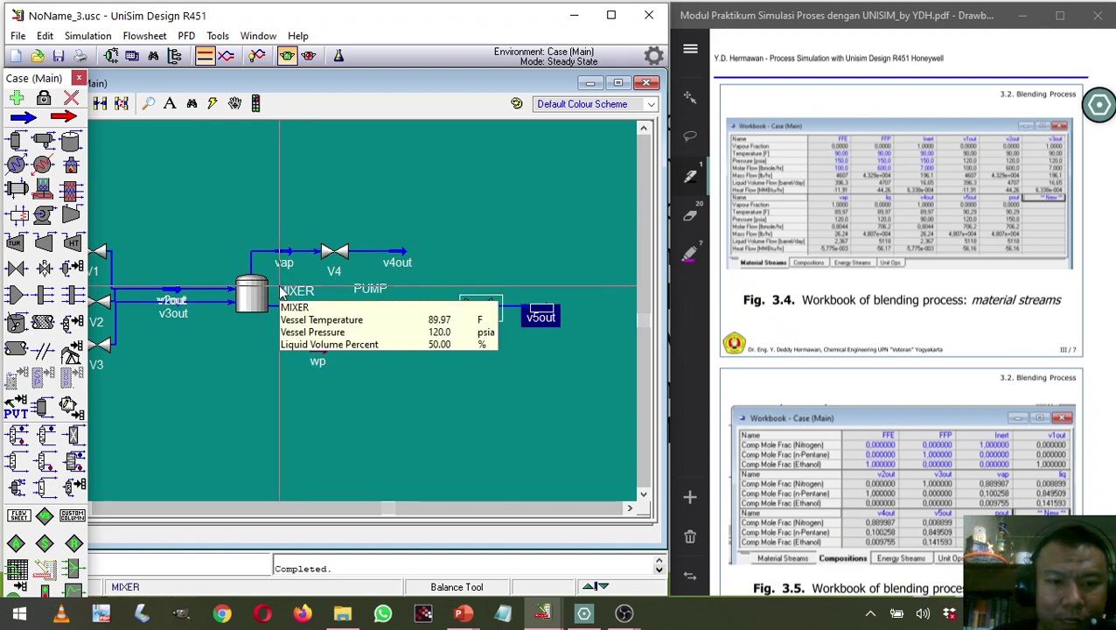
pyautogui.scroll(-2, 282, 293)
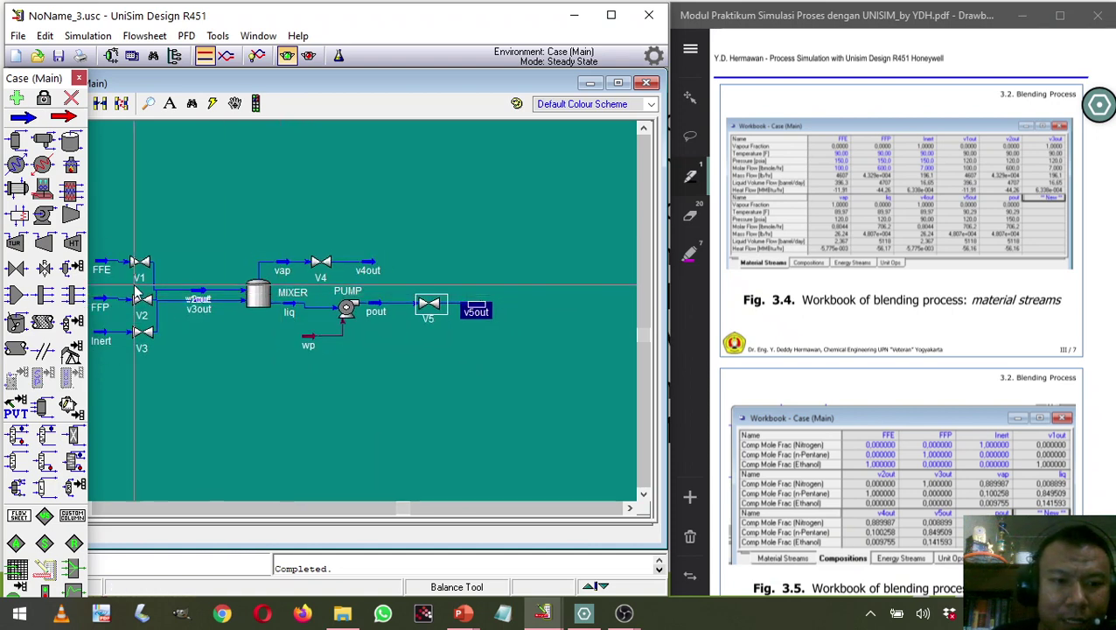
pyautogui.scroll(2, 265, 299)
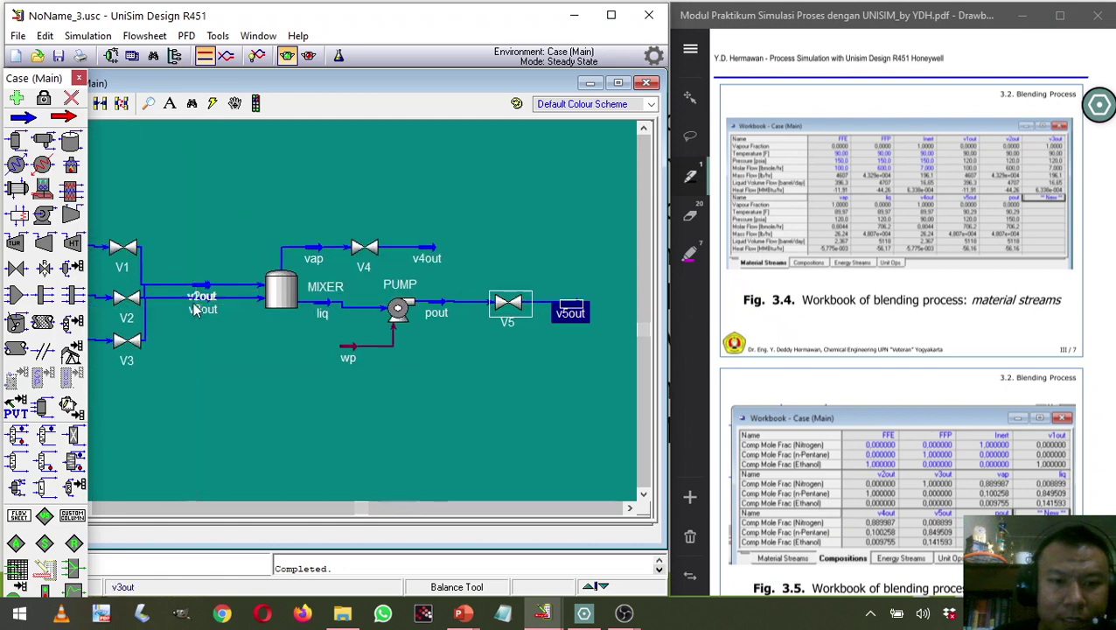
pyautogui.scroll(2, 265, 299)
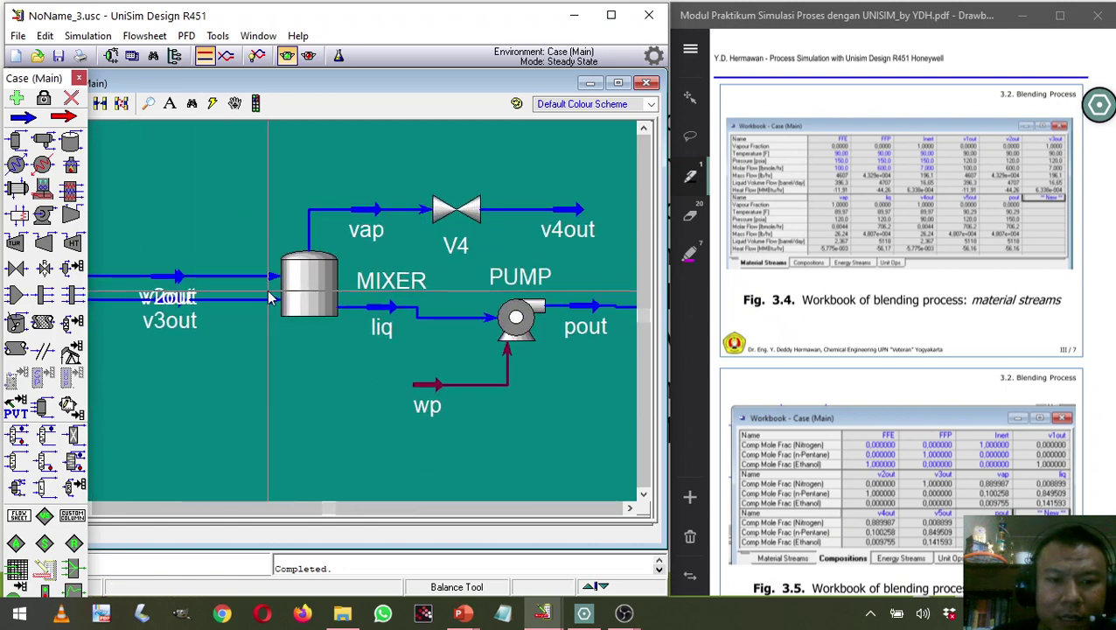
pyautogui.scroll(-2, 269, 298)
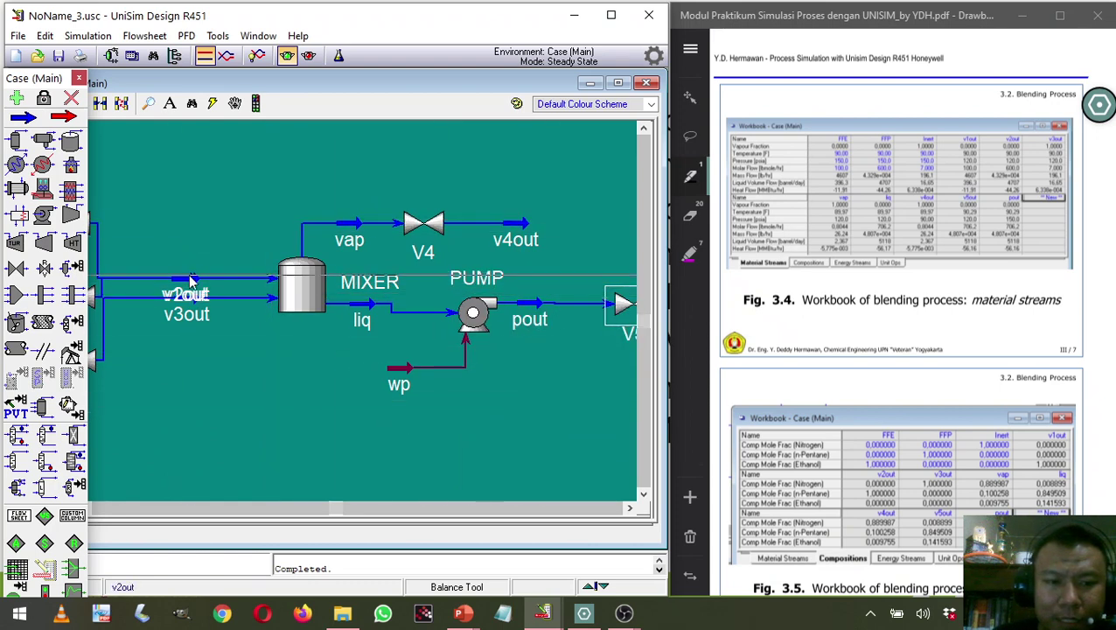
pyautogui.scroll(-1, 191, 280)
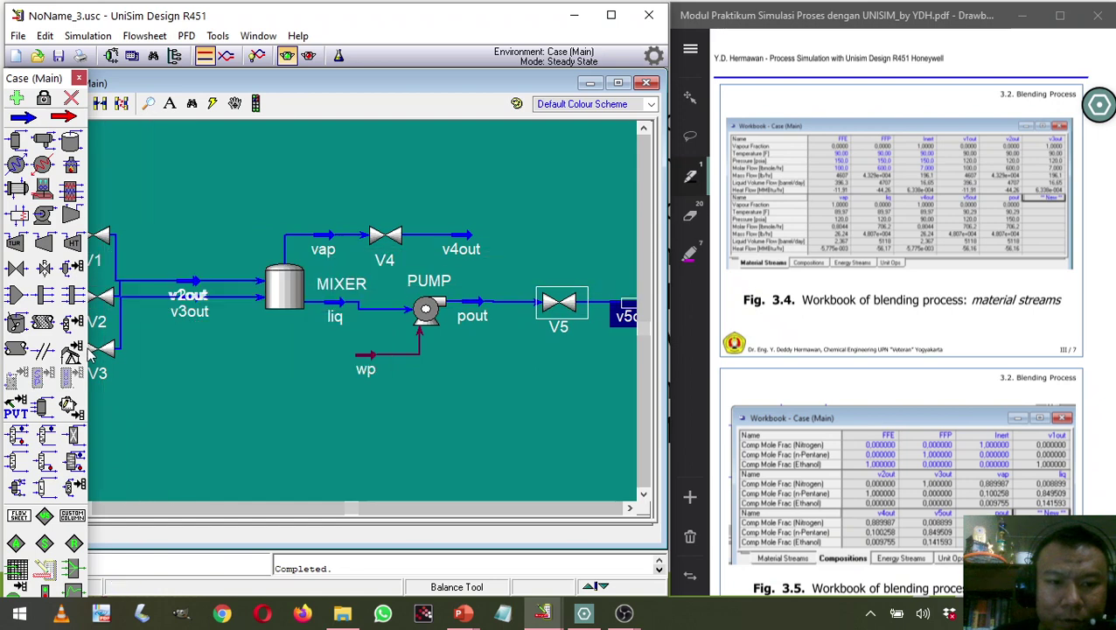
pyautogui.scroll(3, 277, 327)
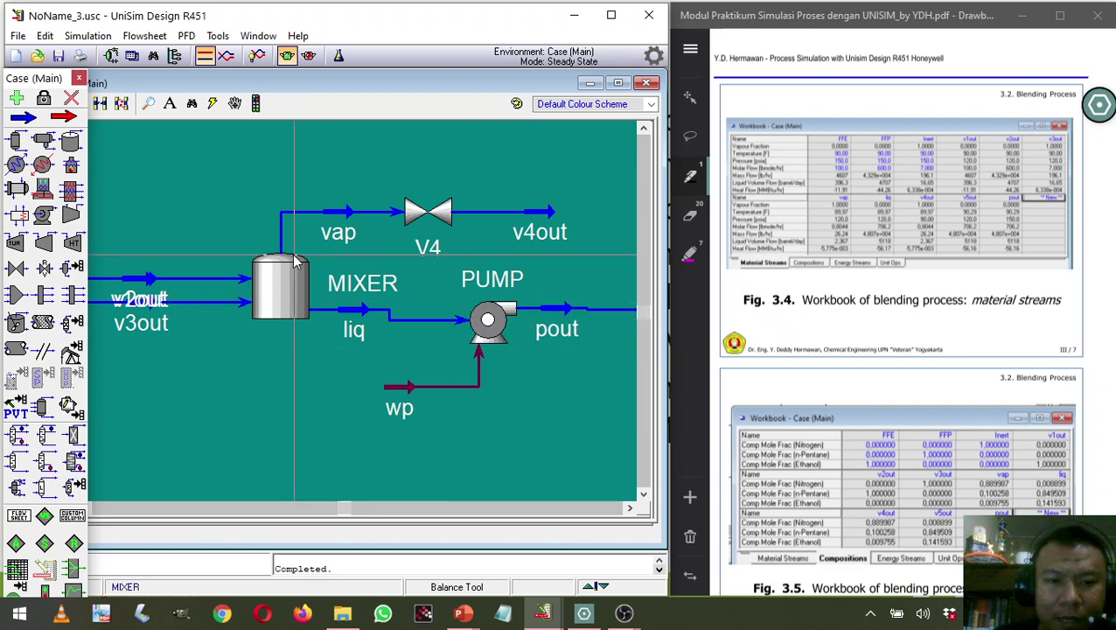
pyautogui.moveTo(251, 312)
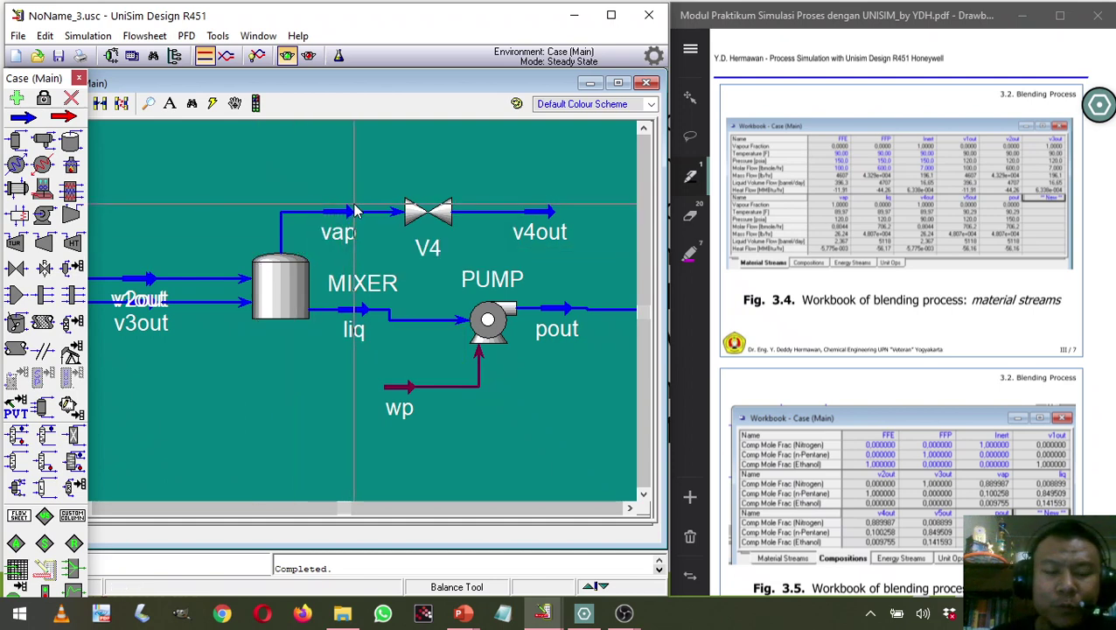
pyautogui.moveTo(322, 227)
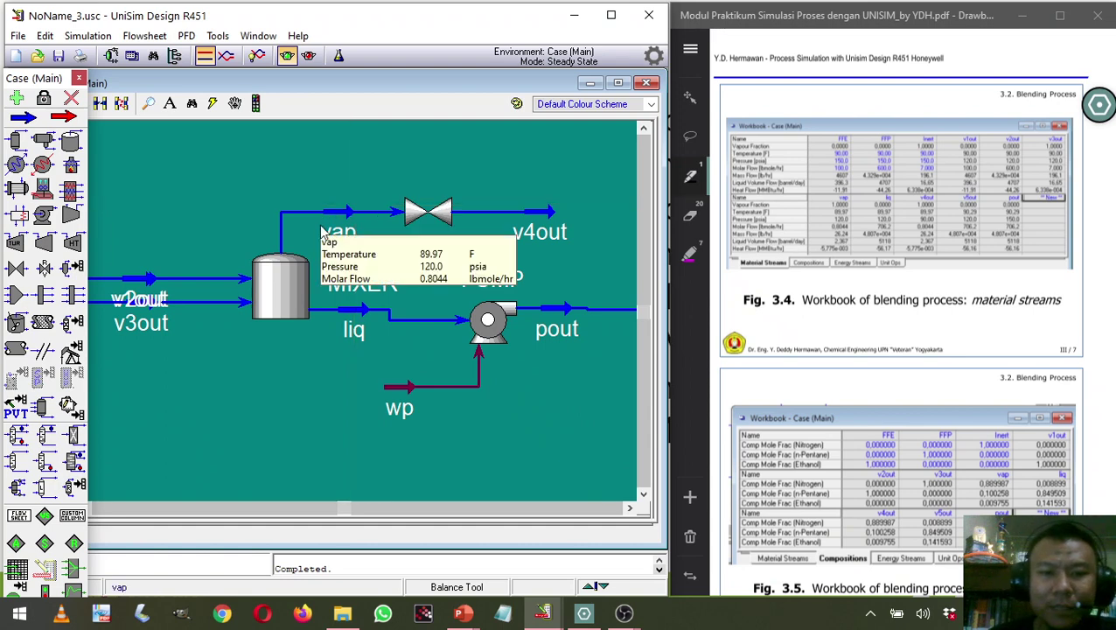